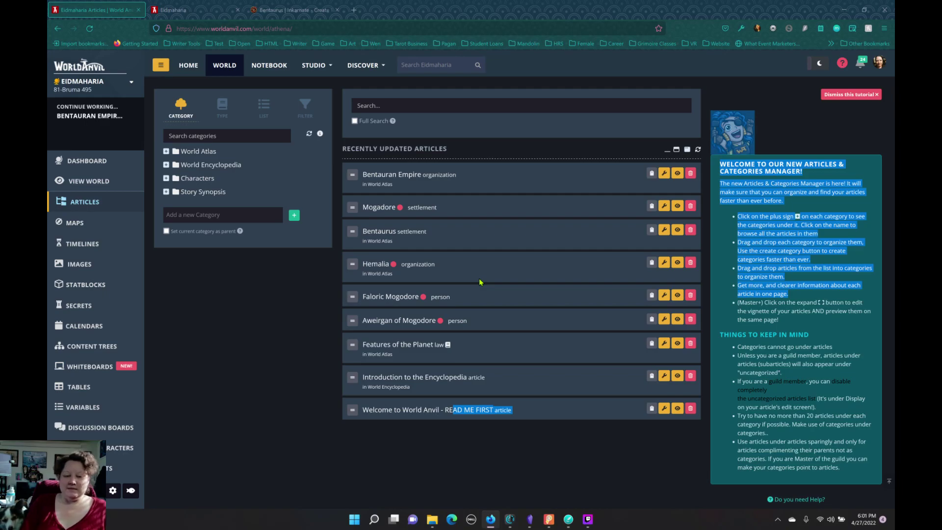
- Open the Bentauran Empire article from the World Atlas category on the public Eidmaharia homepage and read through it
{"action": "left_click", "coordinate": [282, 310]}
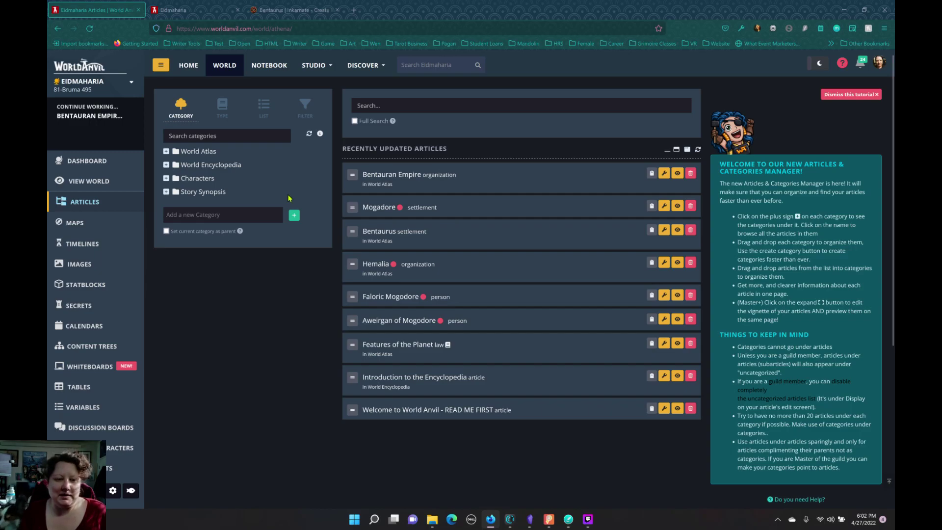
{"action": "key", "text": "ctrl+Tab"}
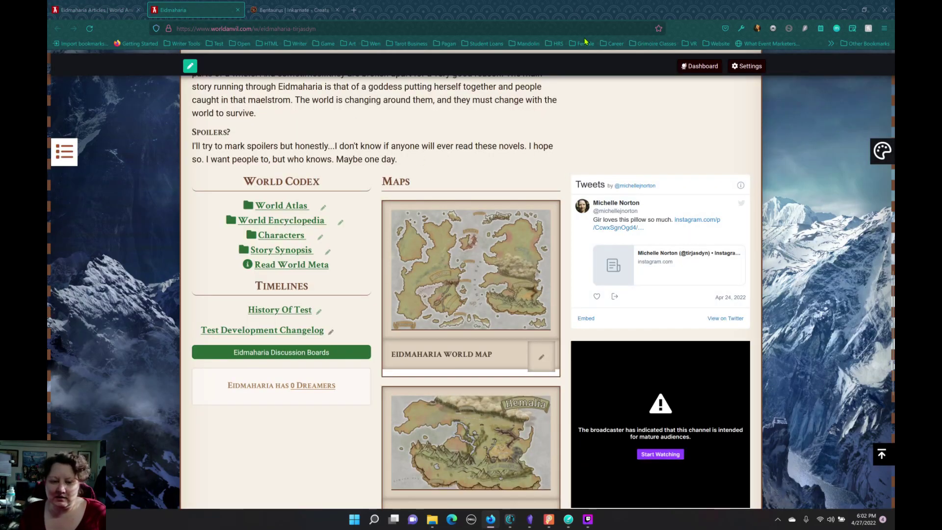
{"action": "scroll", "coordinate": [579, 62], "scroll_direction": "up", "scroll_amount": 10}
{"action": "scroll", "coordinate": [670, 132], "scroll_direction": "down", "scroll_amount": 5}
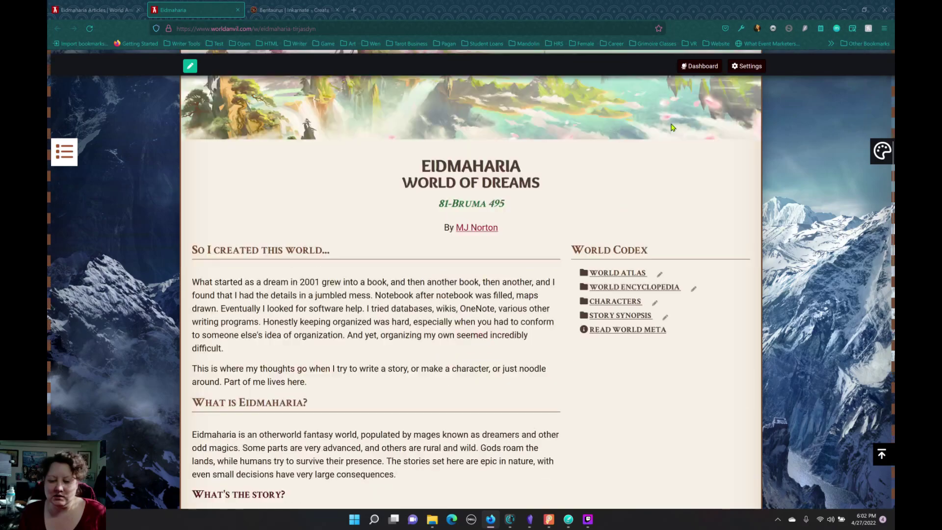
{"action": "left_click", "coordinate": [633, 191]}
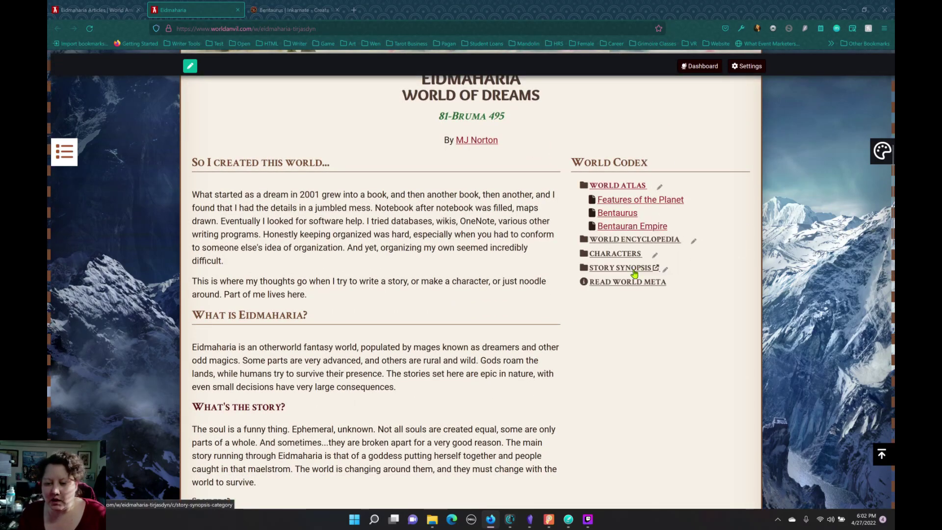
{"action": "left_click", "coordinate": [612, 229]}
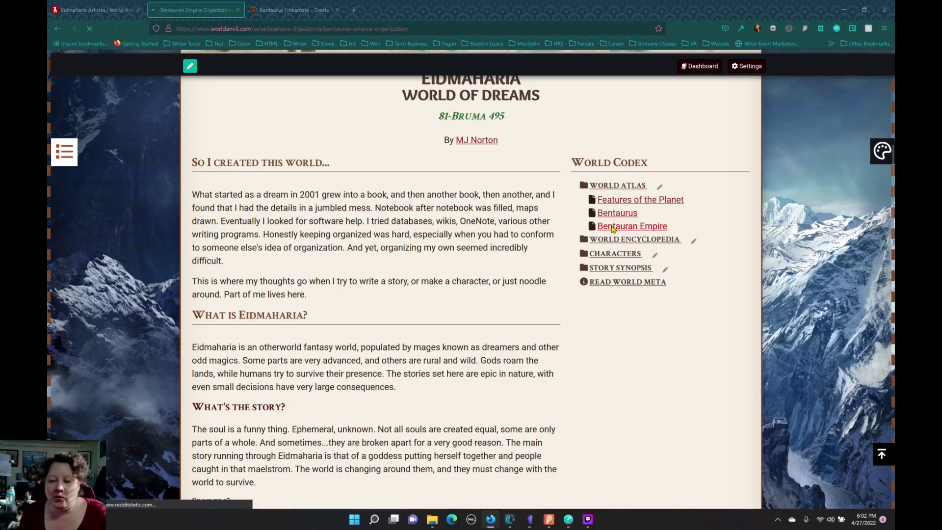
{"action": "scroll", "coordinate": [461, 250], "scroll_direction": "down", "scroll_amount": 8}
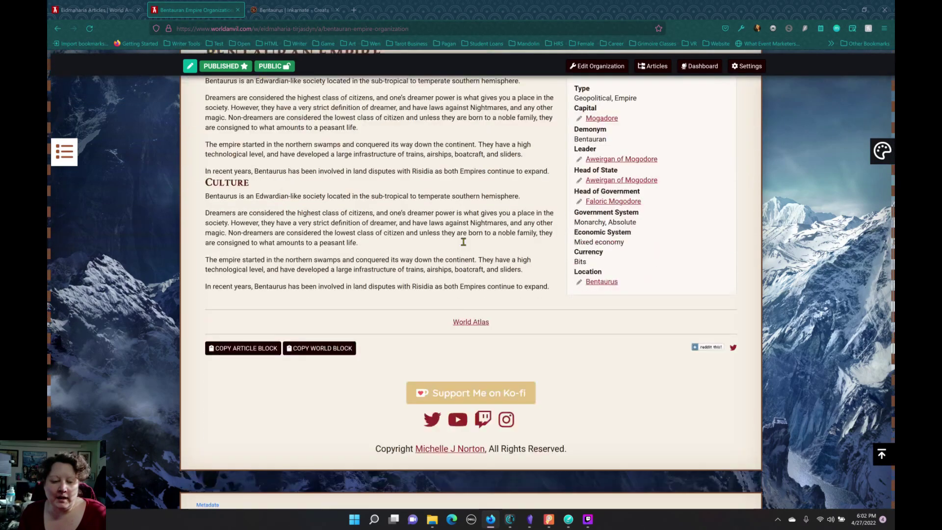
{"action": "scroll", "coordinate": [450, 244], "scroll_direction": "up", "scroll_amount": 3}
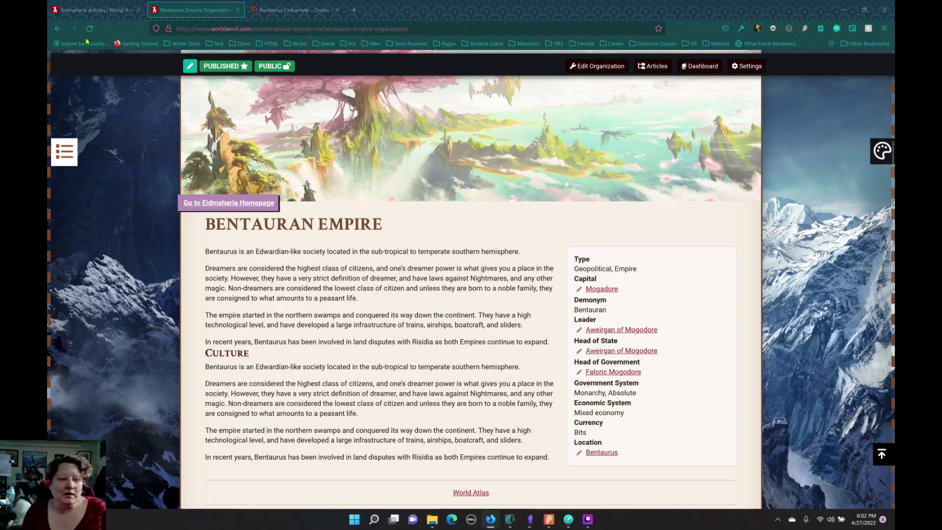
- From the articles manager, open the Bentauran Empire and Bentaurus articles for editing in separate new browser tabs
{"action": "left_click", "coordinate": [98, 9]}
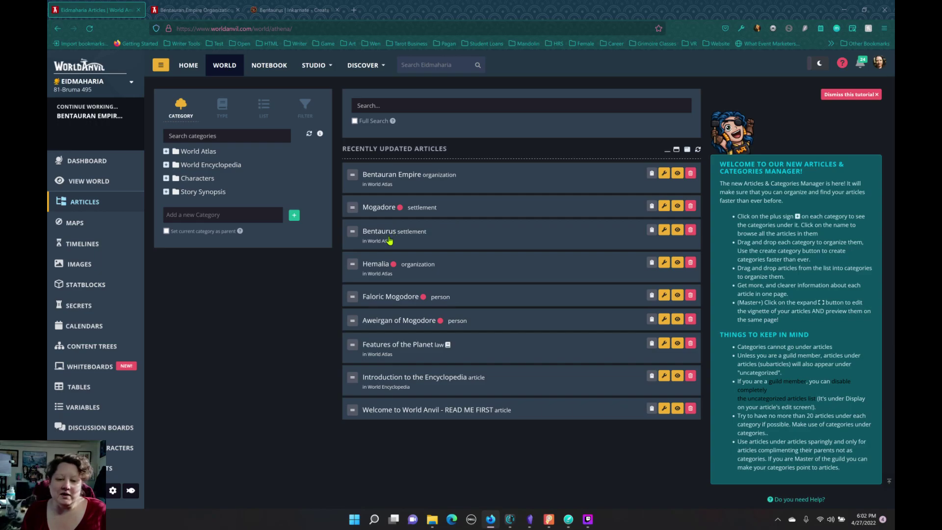
{"action": "right_click", "coordinate": [401, 175]}
{"action": "key", "text": "Escape"}
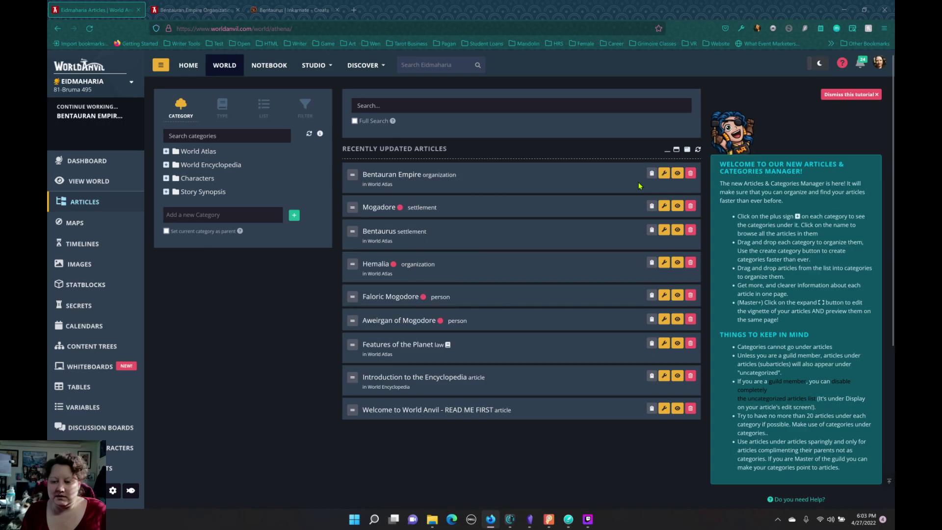
{"action": "right_click", "coordinate": [665, 175]}
{"action": "left_click", "coordinate": [678, 185]}
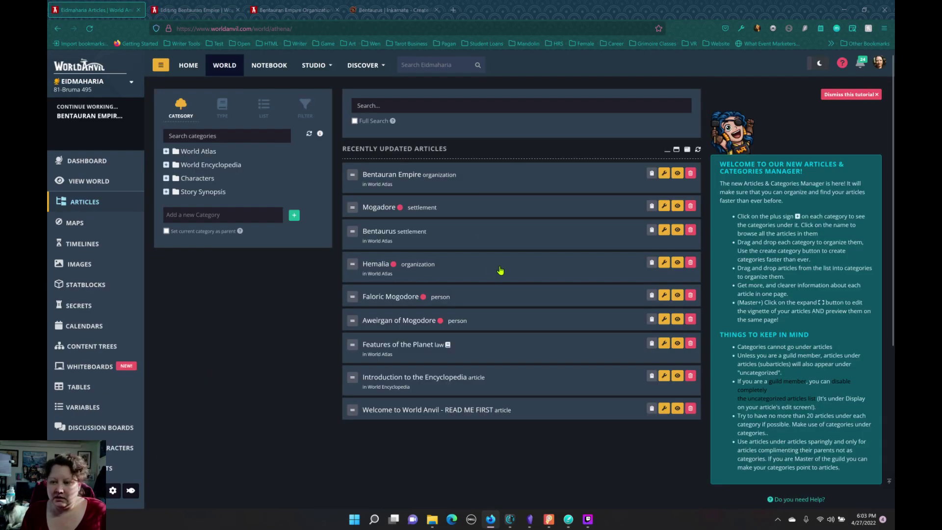
{"action": "right_click", "coordinate": [662, 231]}
{"action": "left_click", "coordinate": [686, 238]}
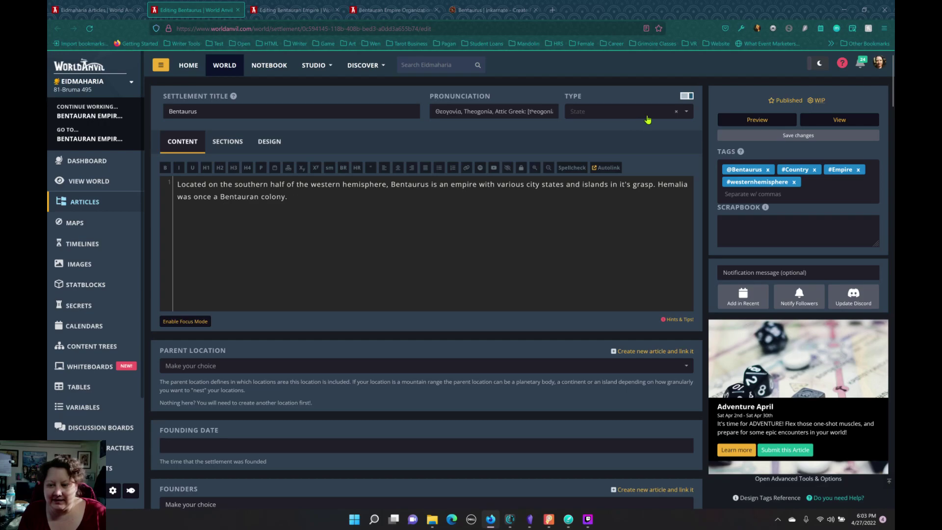
- Examine the available settlement types for the Bentaurus article without choosing a different one
{"action": "left_click", "coordinate": [691, 115]}
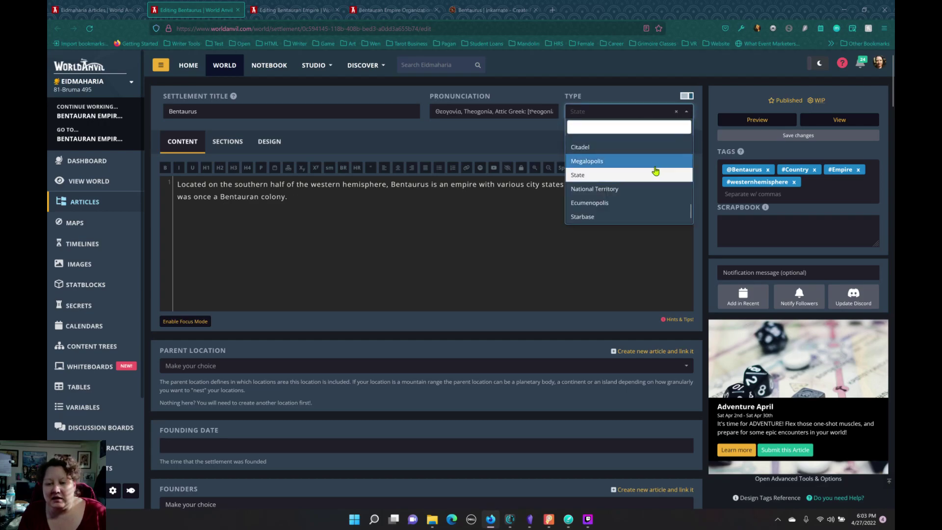
{"action": "left_click", "coordinate": [641, 93]}
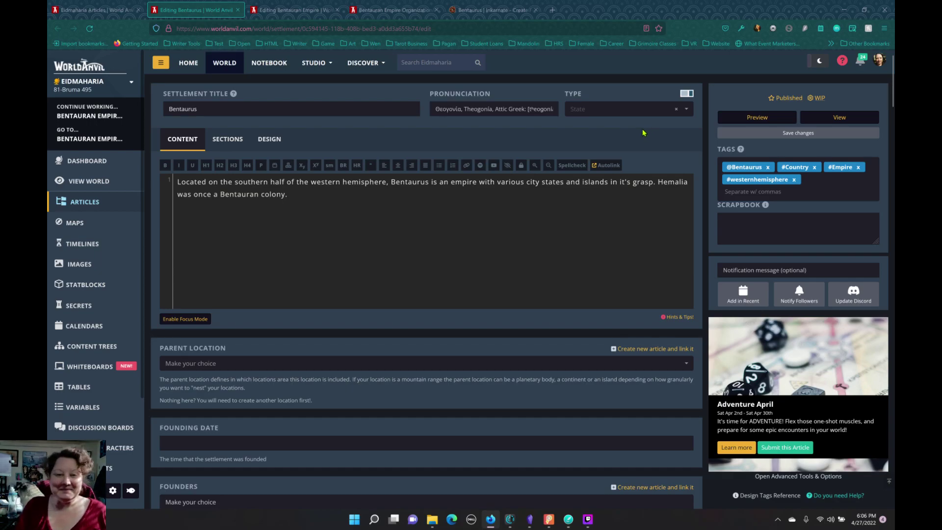
{"action": "left_click", "coordinate": [687, 112]}
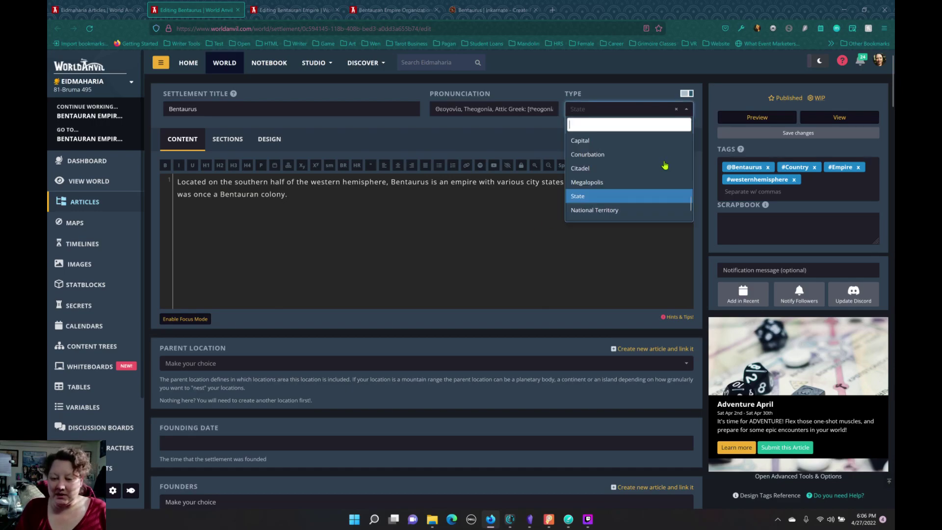
{"action": "scroll", "coordinate": [657, 167], "scroll_direction": "down", "scroll_amount": 1}
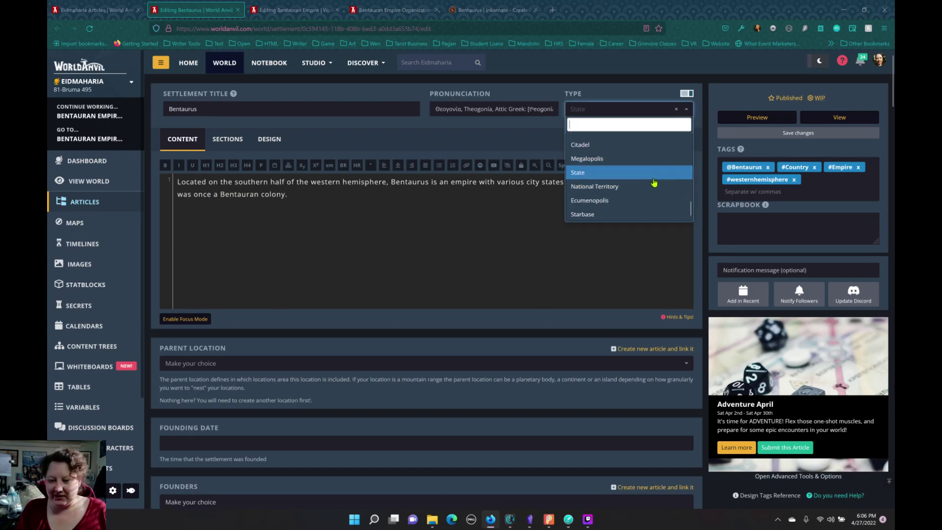
{"action": "scroll", "coordinate": [652, 177], "scroll_direction": "up", "scroll_amount": 4}
{"action": "scroll", "coordinate": [652, 175], "scroll_direction": "up", "scroll_amount": 4}
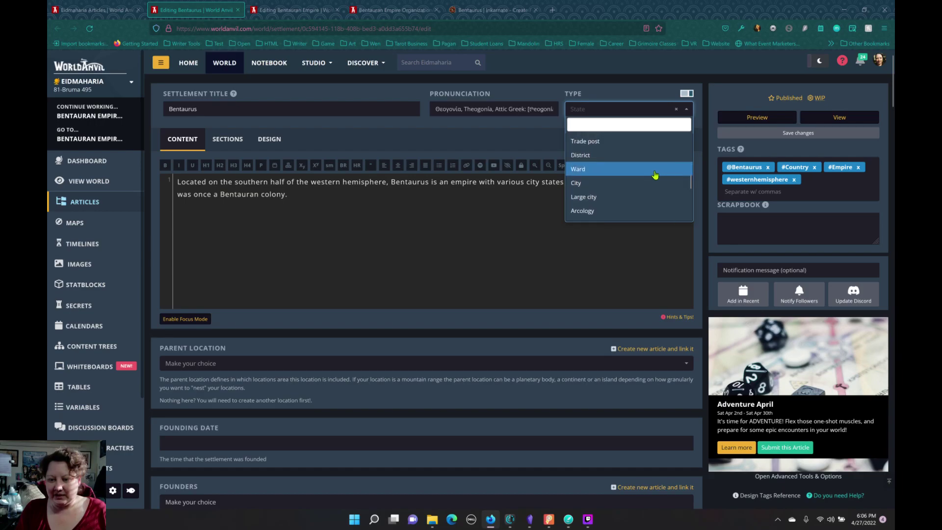
{"action": "scroll", "coordinate": [656, 174], "scroll_direction": "up", "scroll_amount": 4}
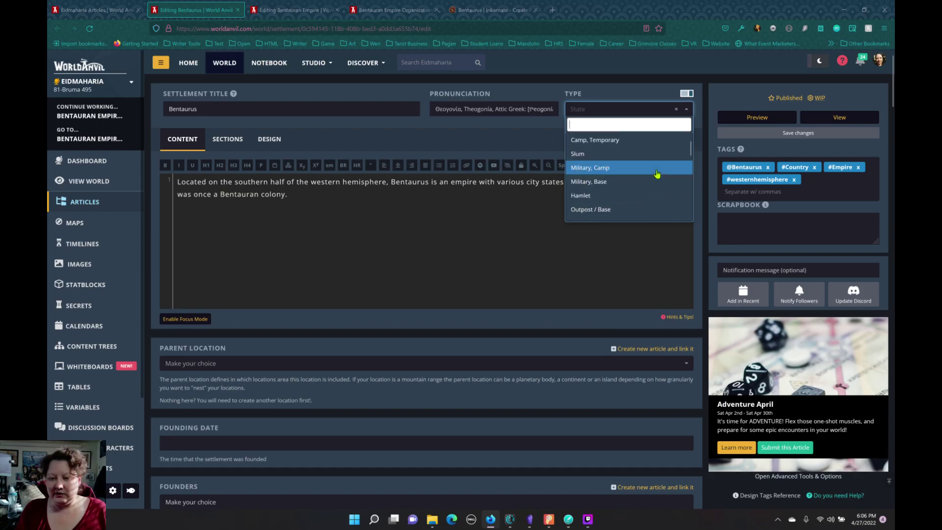
{"action": "left_click", "coordinate": [459, 235]}
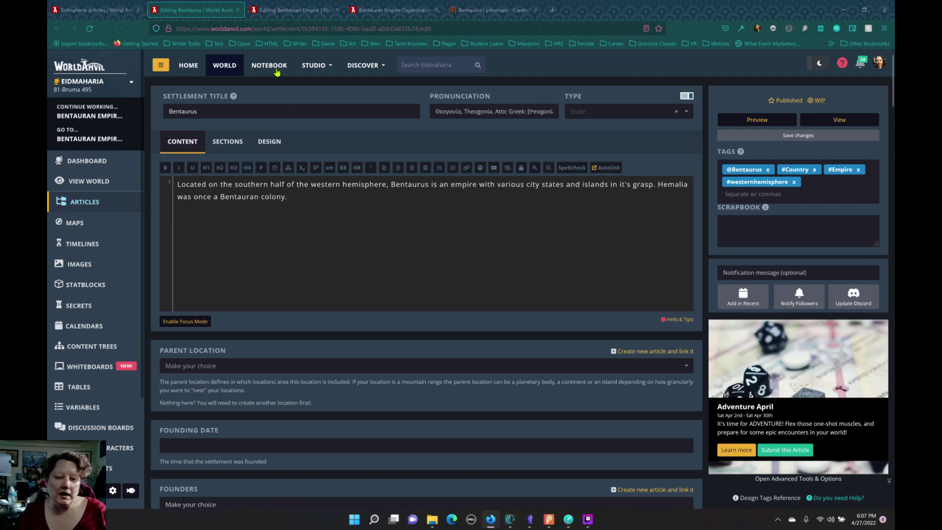
- Switch to the Bentauran Empire article being edited and examine its available organization types, from the geopolitical ones to the start of the list
{"action": "left_click", "coordinate": [300, 14]}
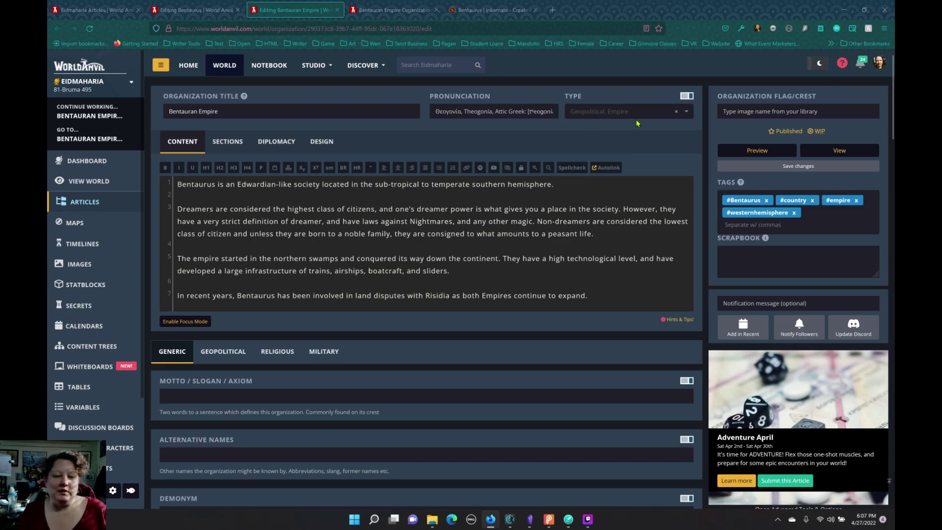
{"action": "left_click", "coordinate": [686, 116]}
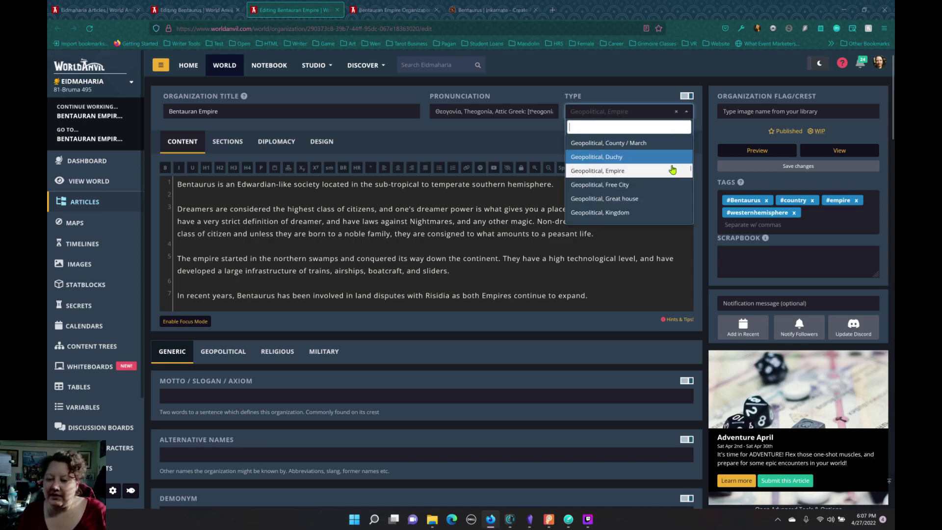
{"action": "scroll", "coordinate": [651, 171], "scroll_direction": "up", "scroll_amount": 5}
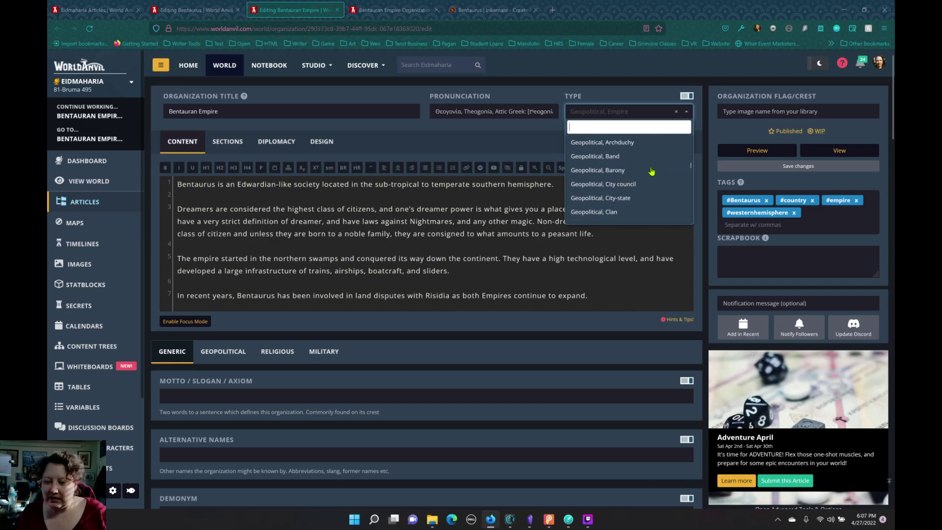
{"action": "scroll", "coordinate": [650, 171], "scroll_direction": "down", "scroll_amount": 4}
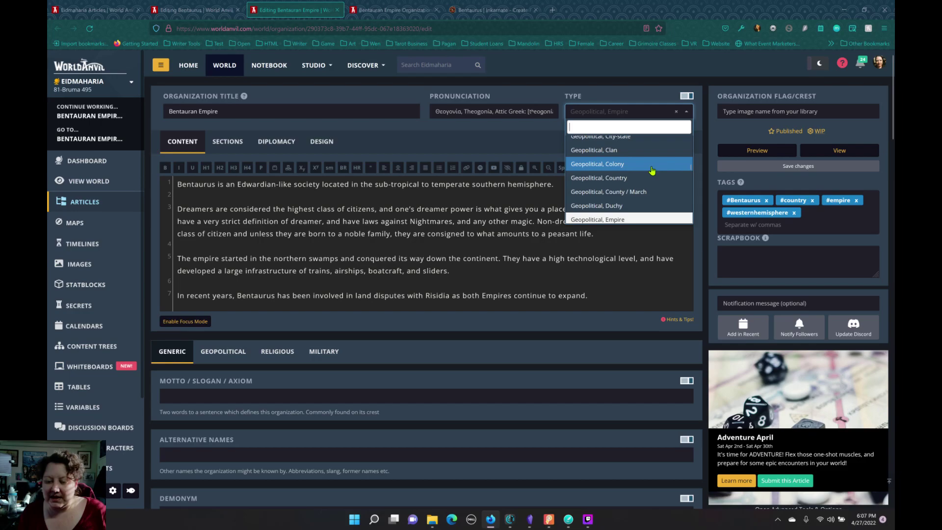
{"action": "scroll", "coordinate": [651, 171], "scroll_direction": "down", "scroll_amount": 3}
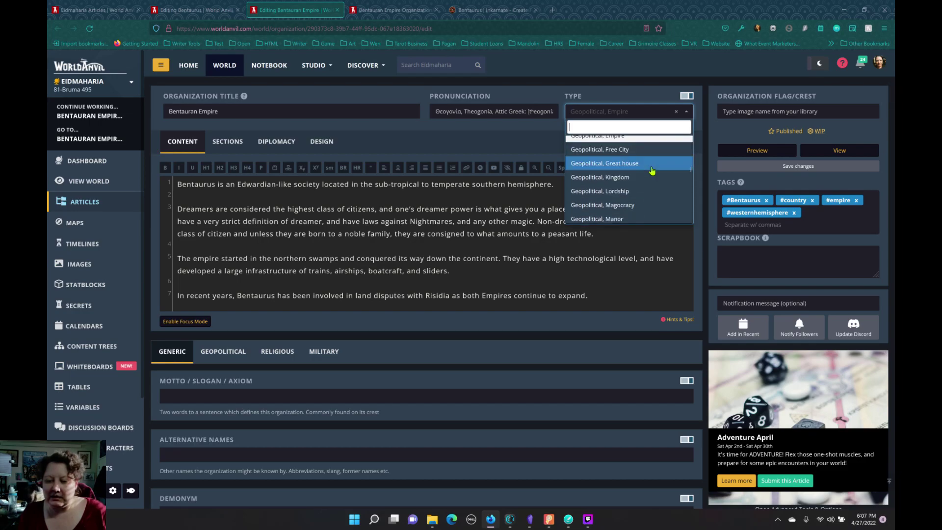
{"action": "scroll", "coordinate": [652, 170], "scroll_direction": "down", "scroll_amount": 2}
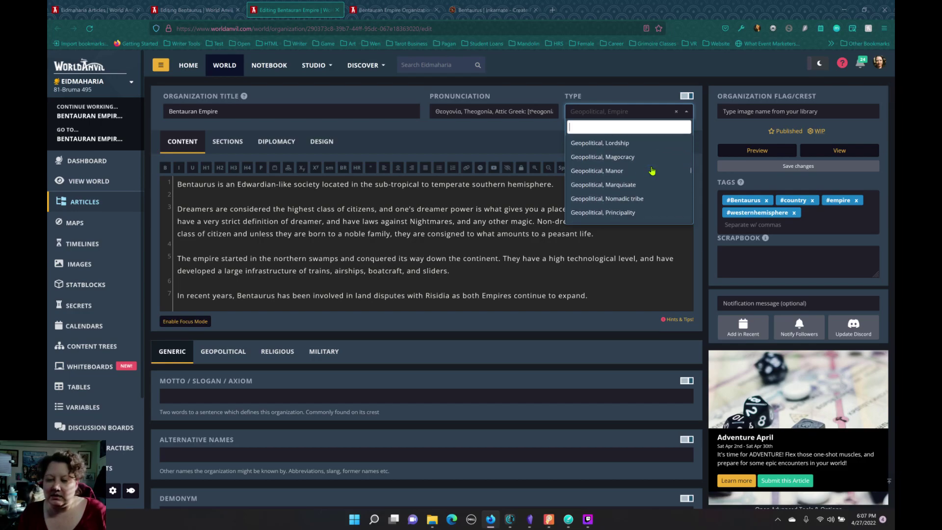
{"action": "scroll", "coordinate": [652, 170], "scroll_direction": "down", "scroll_amount": 2}
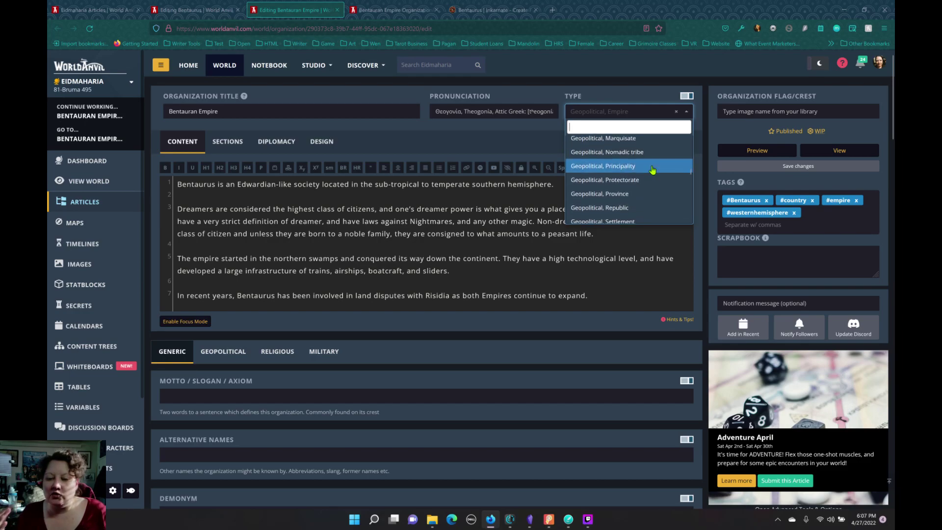
{"action": "scroll", "coordinate": [651, 170], "scroll_direction": "down", "scroll_amount": 1}
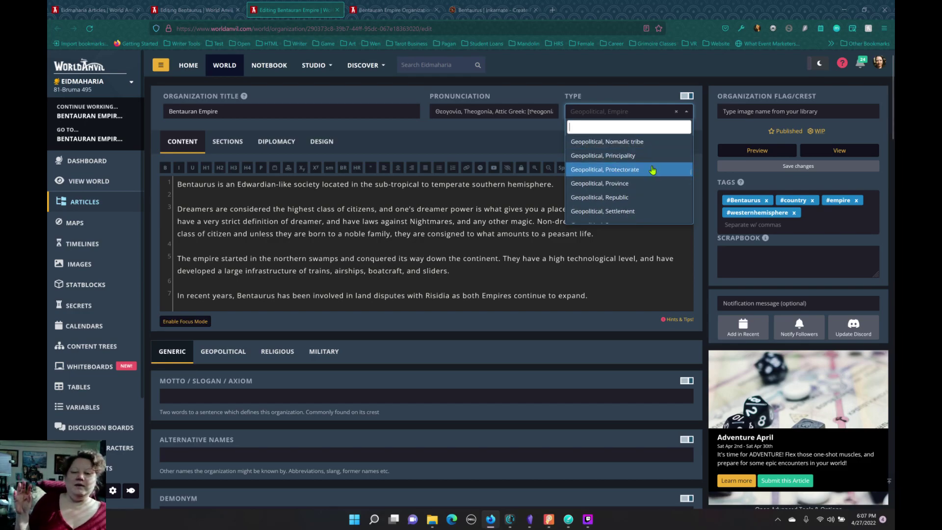
{"action": "scroll", "coordinate": [652, 171], "scroll_direction": "down", "scroll_amount": 5}
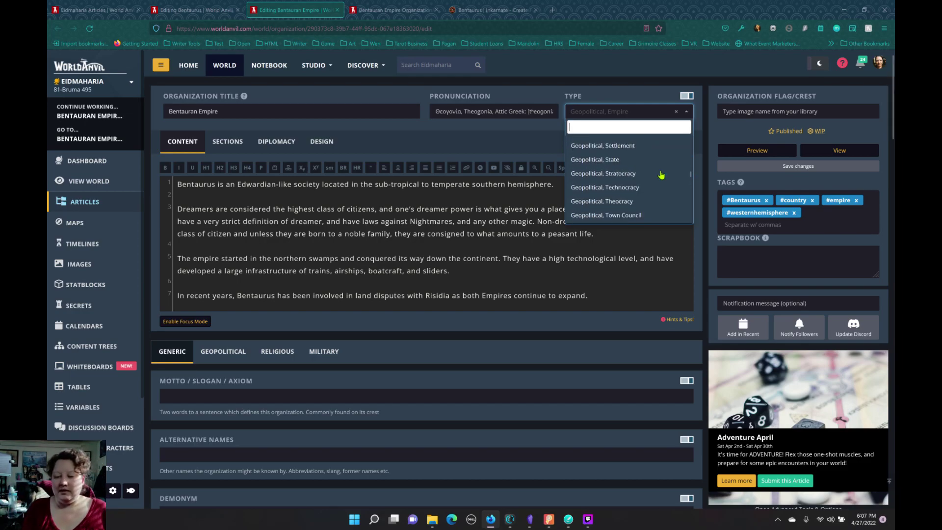
{"action": "scroll", "coordinate": [646, 189], "scroll_direction": "up", "scroll_amount": 8}
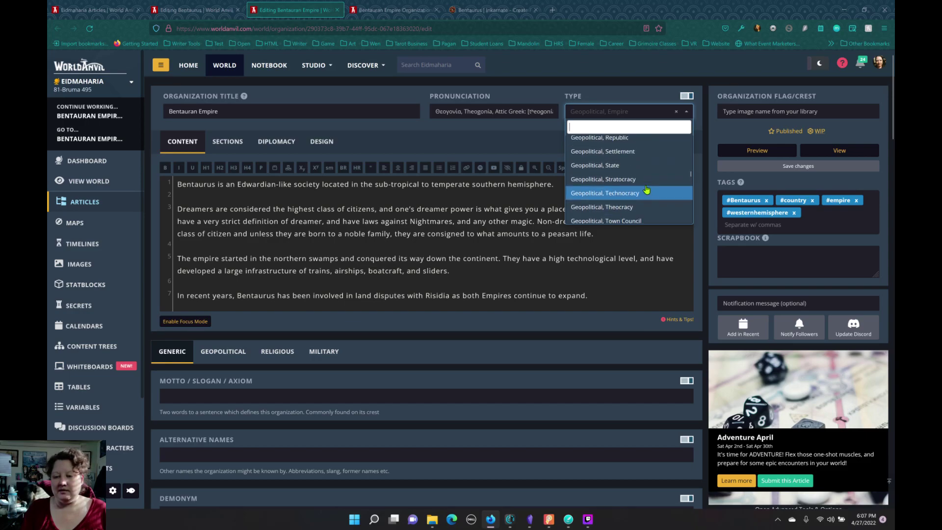
{"action": "scroll", "coordinate": [647, 187], "scroll_direction": "down", "scroll_amount": 2}
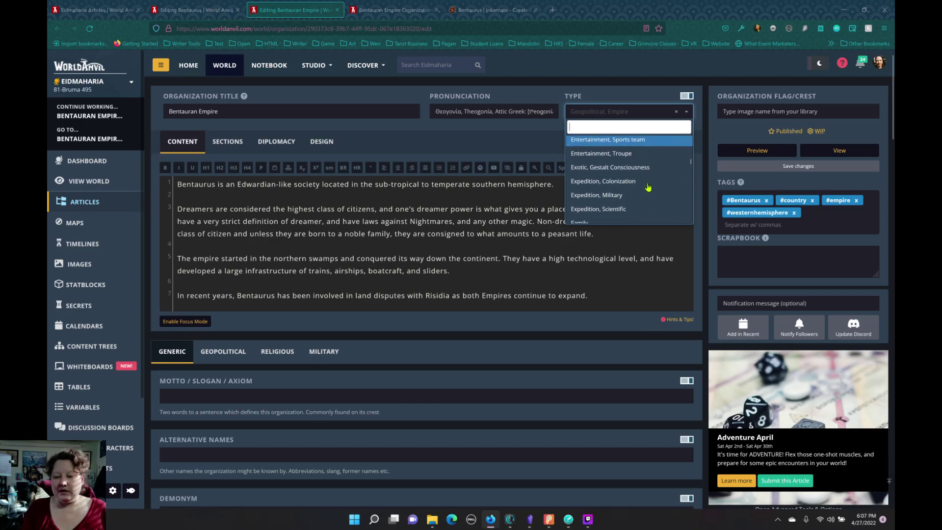
{"action": "scroll", "coordinate": [649, 188], "scroll_direction": "up", "scroll_amount": 4}
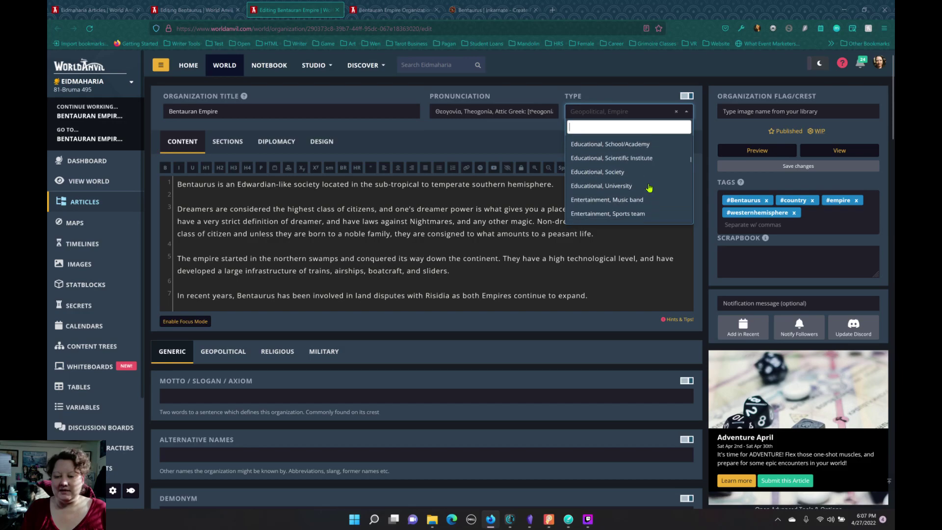
{"action": "scroll", "coordinate": [651, 189], "scroll_direction": "up", "scroll_amount": 5}
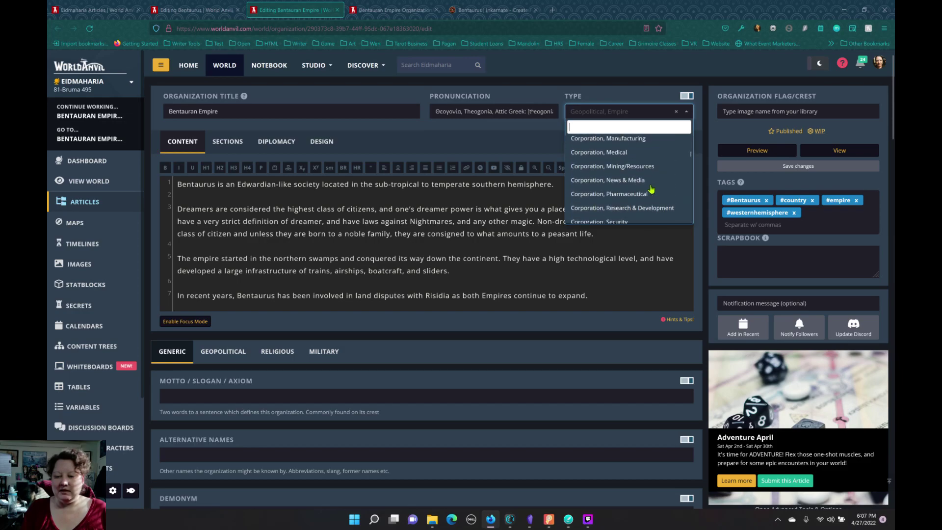
{"action": "scroll", "coordinate": [651, 189], "scroll_direction": "up", "scroll_amount": 8}
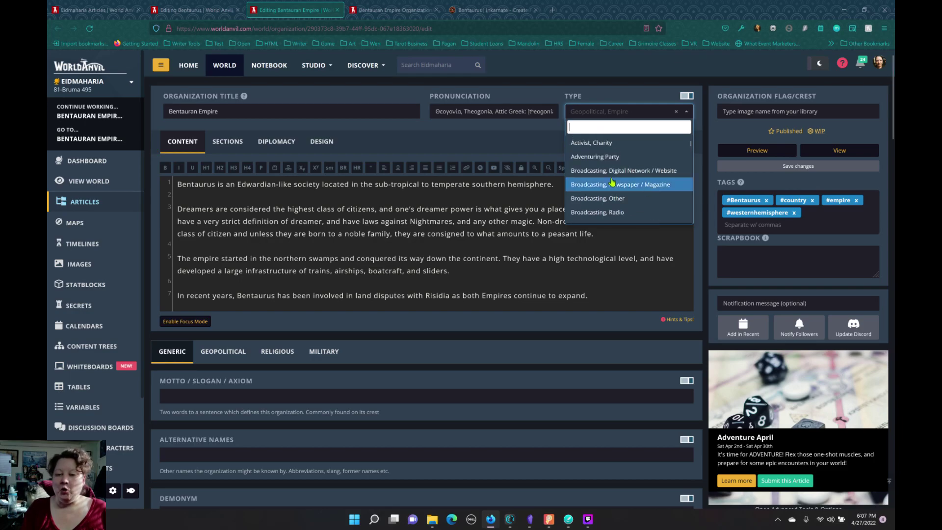
{"action": "left_click", "coordinate": [513, 99]}
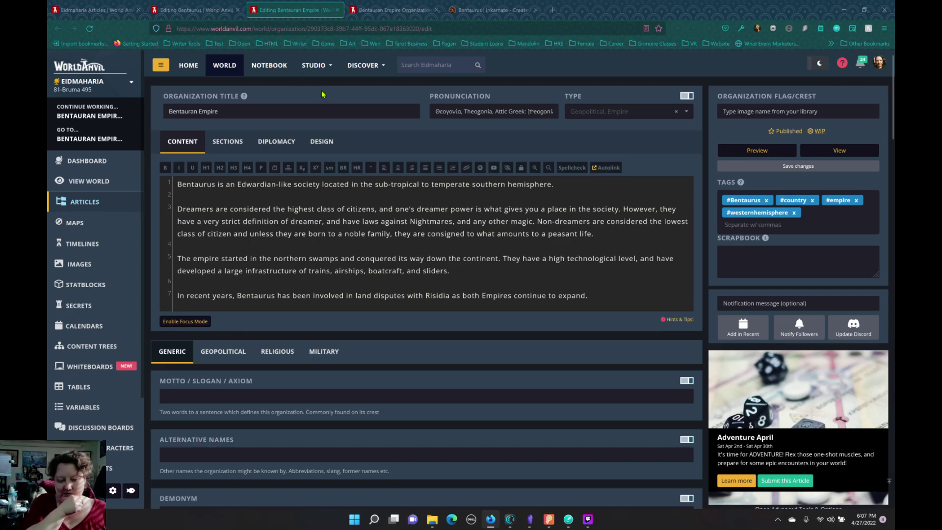
- Examine the generic fields of the Bentauran Empire article being edited, from the motto down through the leader title and base settlement
{"action": "scroll", "coordinate": [344, 210], "scroll_direction": "down", "scroll_amount": 5}
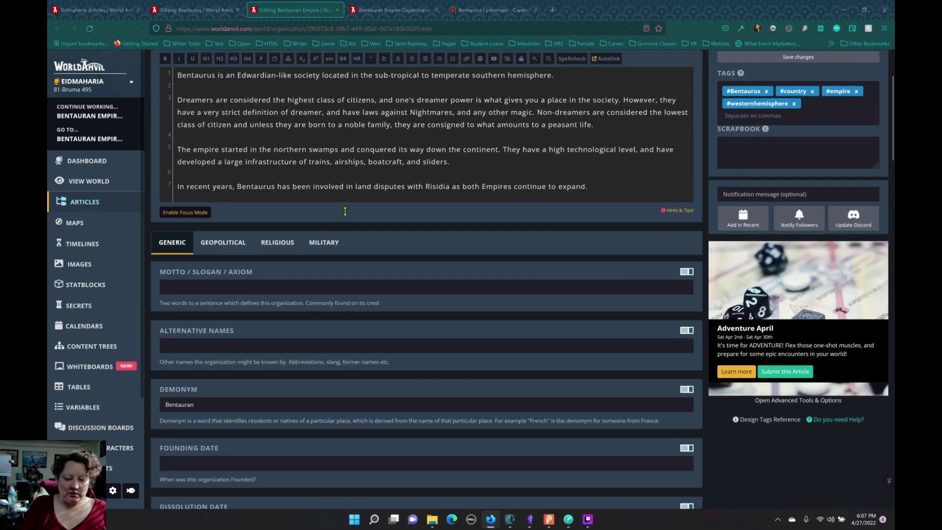
{"action": "scroll", "coordinate": [344, 211], "scroll_direction": "down", "scroll_amount": 1}
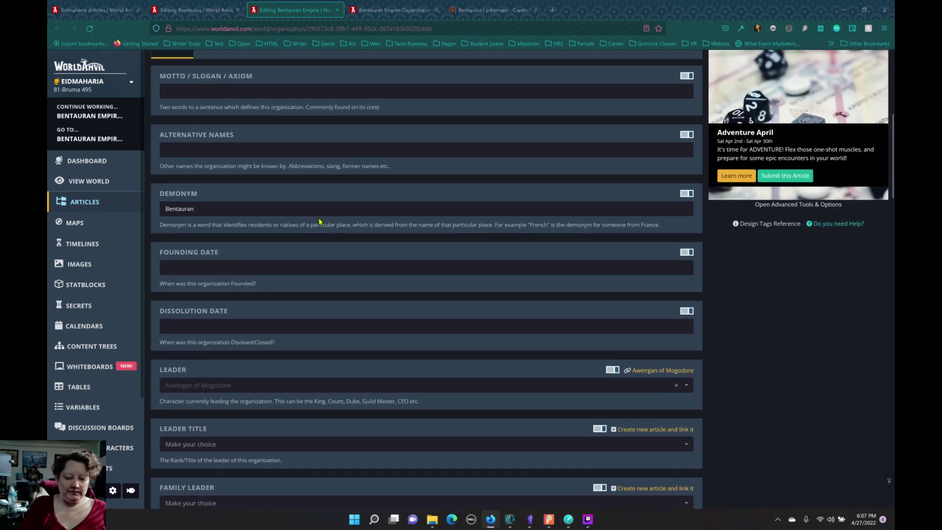
{"action": "scroll", "coordinate": [319, 222], "scroll_direction": "down", "scroll_amount": 5}
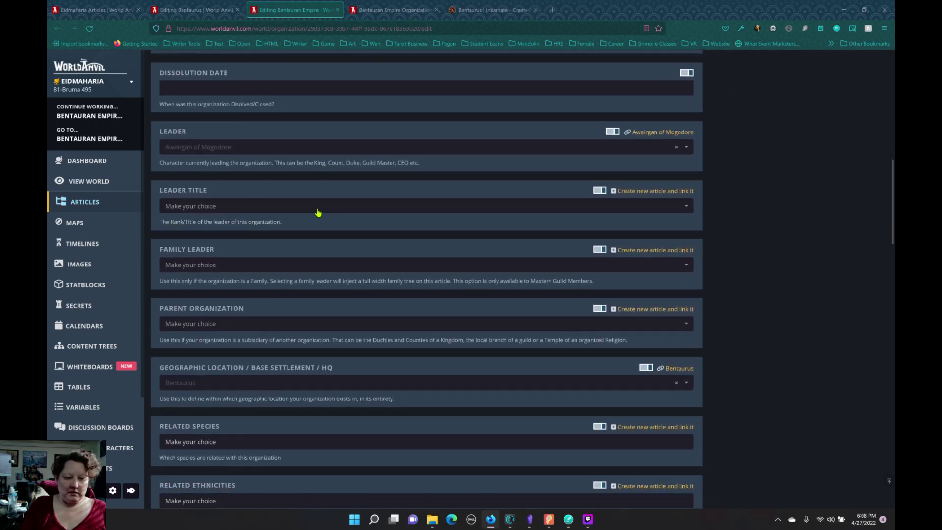
{"action": "left_click", "coordinate": [311, 212]}
{"action": "left_click", "coordinate": [313, 209]}
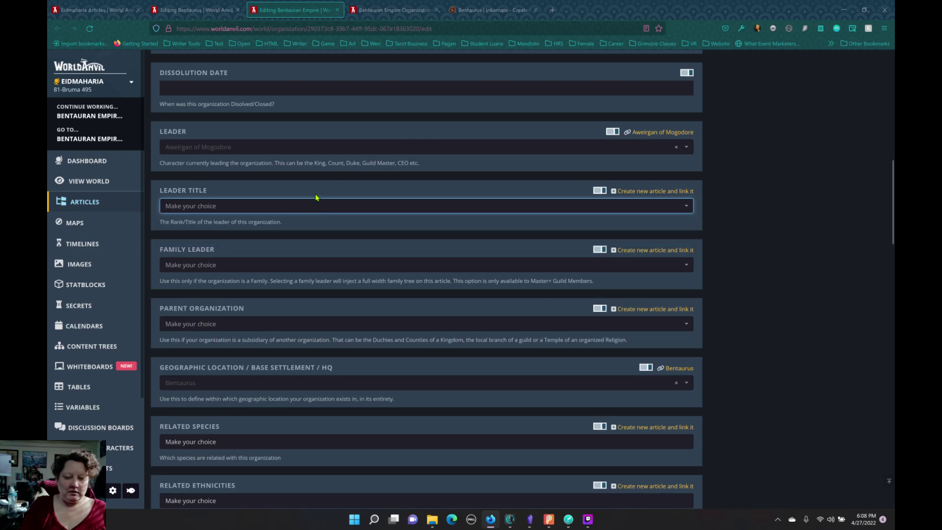
{"action": "left_click", "coordinate": [316, 196]}
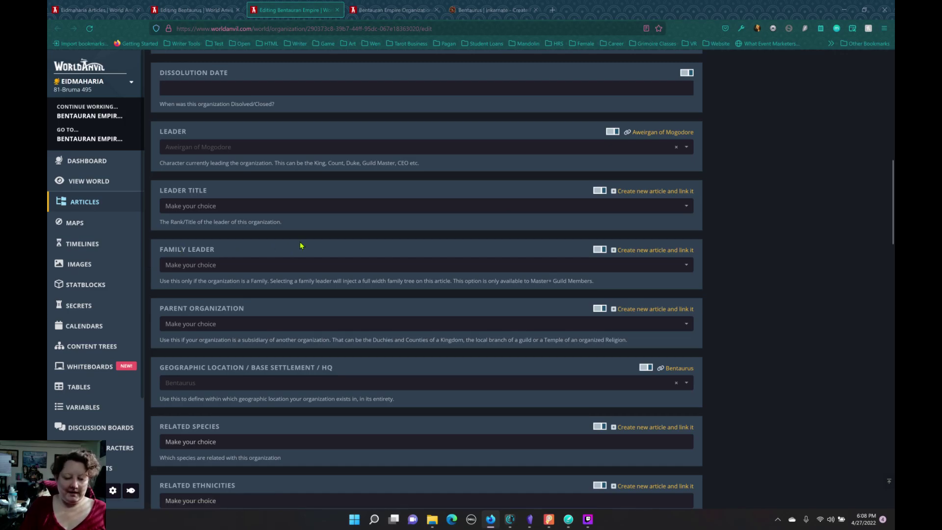
{"action": "scroll", "coordinate": [300, 244], "scroll_direction": "down", "scroll_amount": 3}
- Switch to the public Bentauran Empire article and review its text, the summary details and the linked capital and location
{"action": "left_click", "coordinate": [387, 10]}
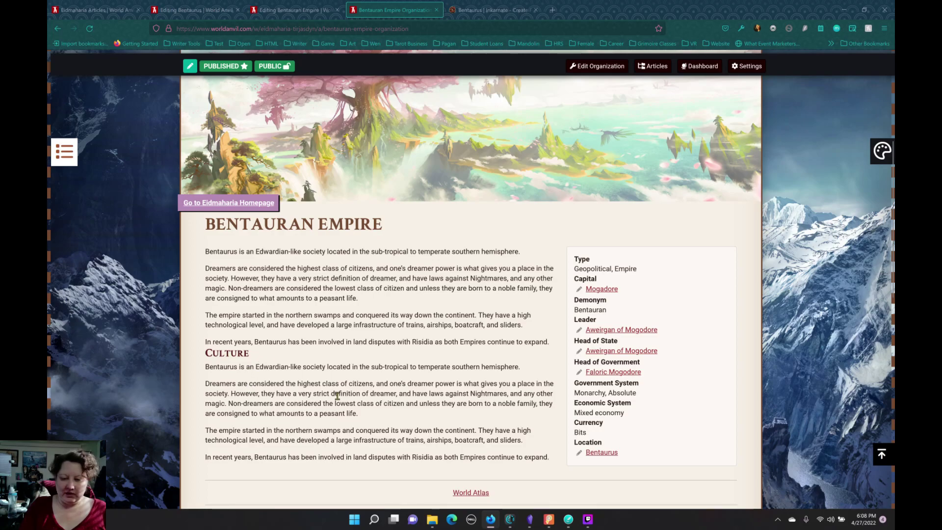
{"action": "mouse_move", "coordinate": [608, 290]}
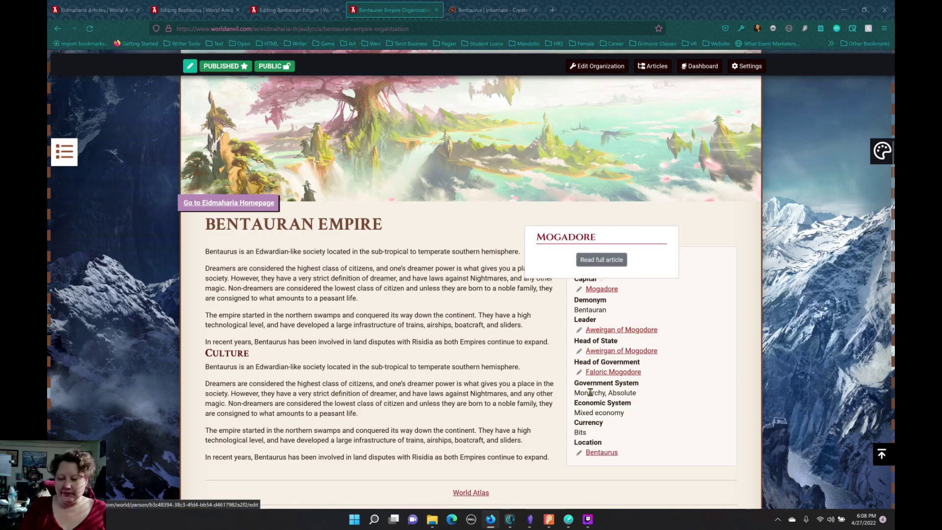
{"action": "mouse_move", "coordinate": [601, 452]}
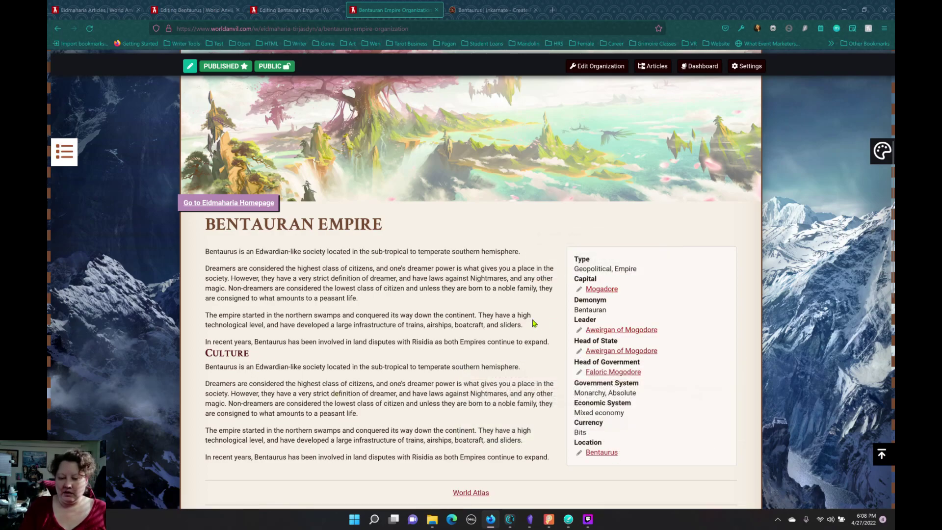
{"action": "scroll", "coordinate": [534, 324], "scroll_direction": "down", "scroll_amount": 3}
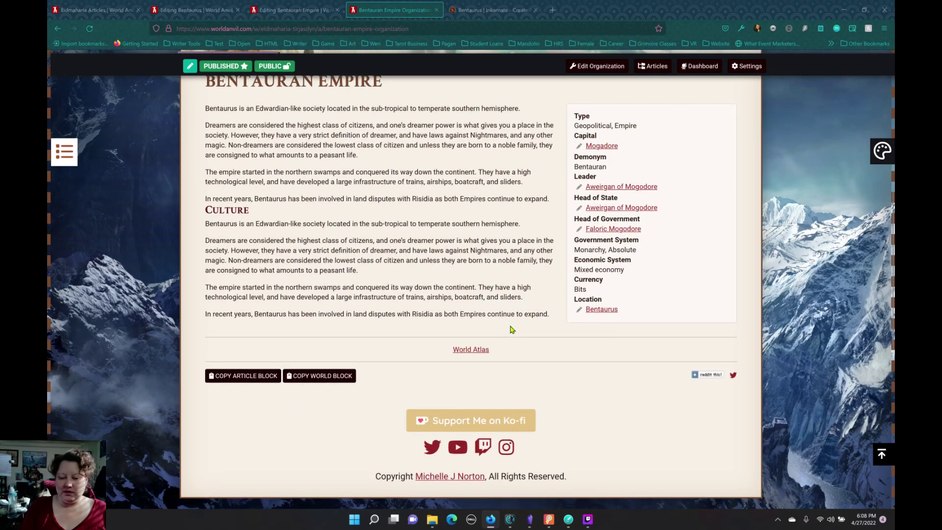
- Open the public Bentaurus settlement article through the World Atlas category and read its government, trade and geography sections
{"action": "left_click", "coordinate": [477, 353]}
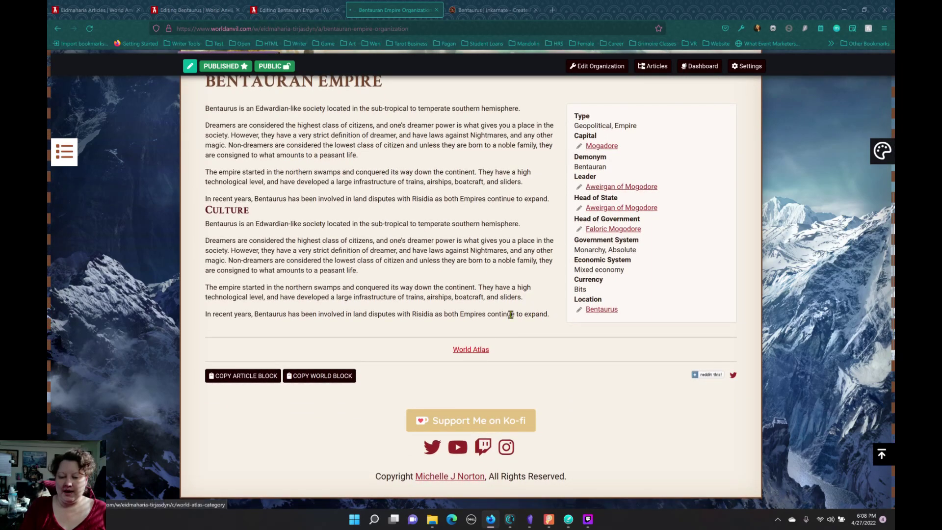
{"action": "scroll", "coordinate": [523, 308], "scroll_direction": "down", "scroll_amount": 5}
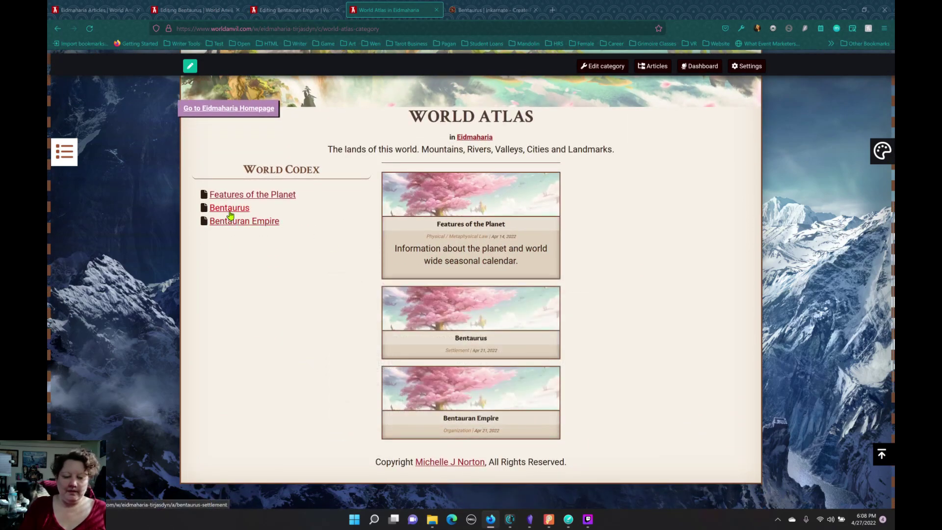
{"action": "left_click", "coordinate": [230, 208]}
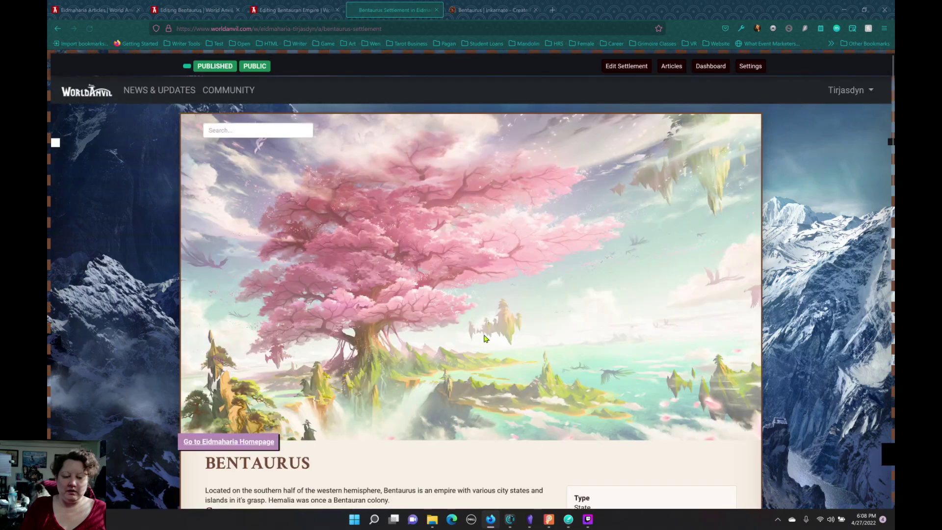
{"action": "scroll", "coordinate": [475, 330], "scroll_direction": "down", "scroll_amount": 3}
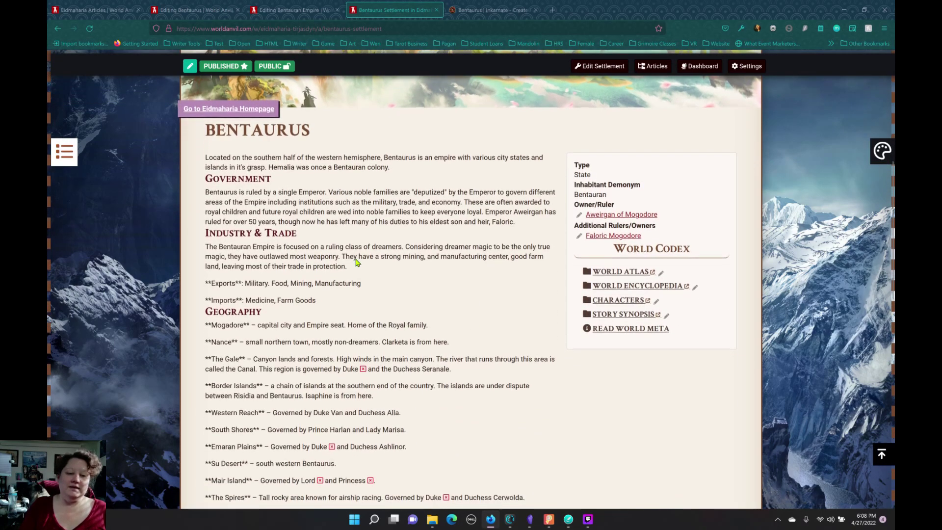
{"action": "scroll", "coordinate": [357, 267], "scroll_direction": "down", "scroll_amount": 2}
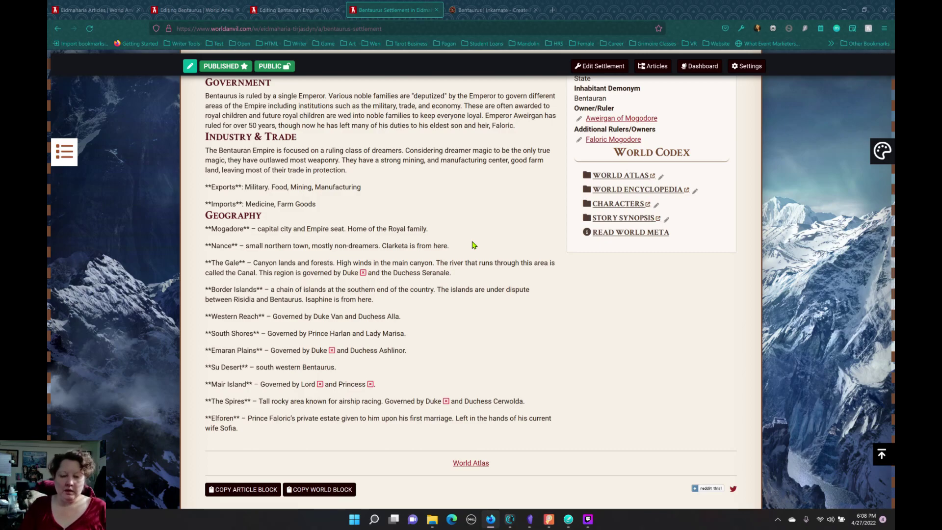
- Switch to the Bentaurus map in Inkarnate, activate the selection tool and examine the continent and its surrounding islands
{"action": "left_click", "coordinate": [490, 10]}
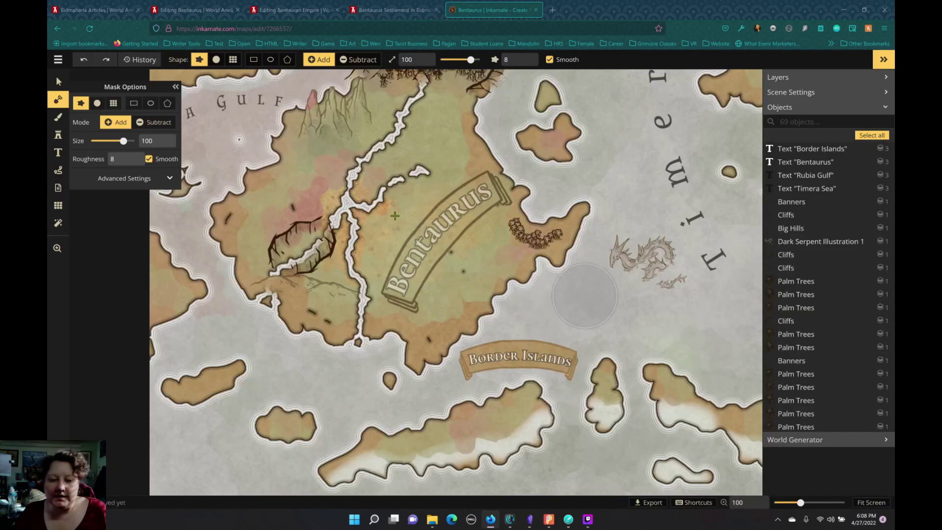
{"action": "left_click", "coordinate": [57, 79]}
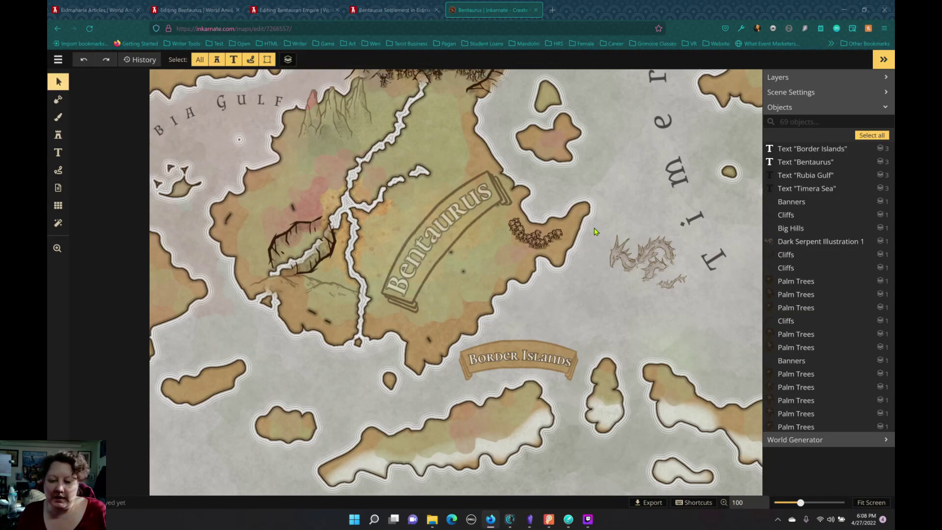
{"action": "scroll", "coordinate": [424, 225], "scroll_direction": "down", "scroll_amount": 5}
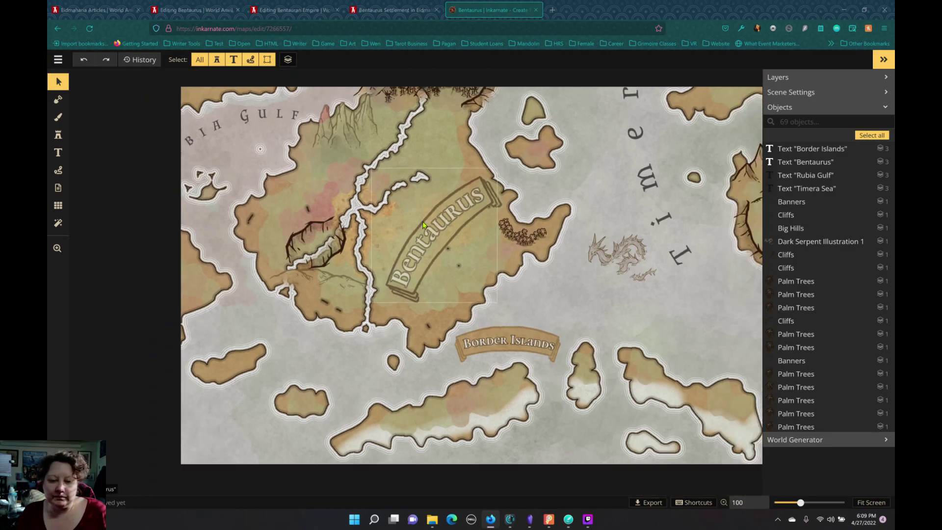
{"action": "scroll", "coordinate": [425, 225], "scroll_direction": "up", "scroll_amount": 3}
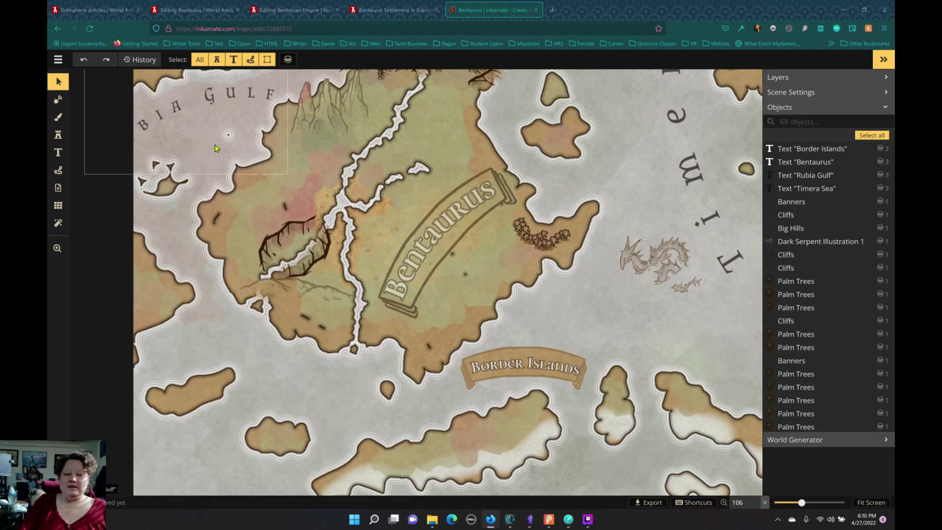
- Return to editing the Bentauran Empire article and choose Bentaurus as its geographic location / base settlement
{"action": "left_click", "coordinate": [299, 15]}
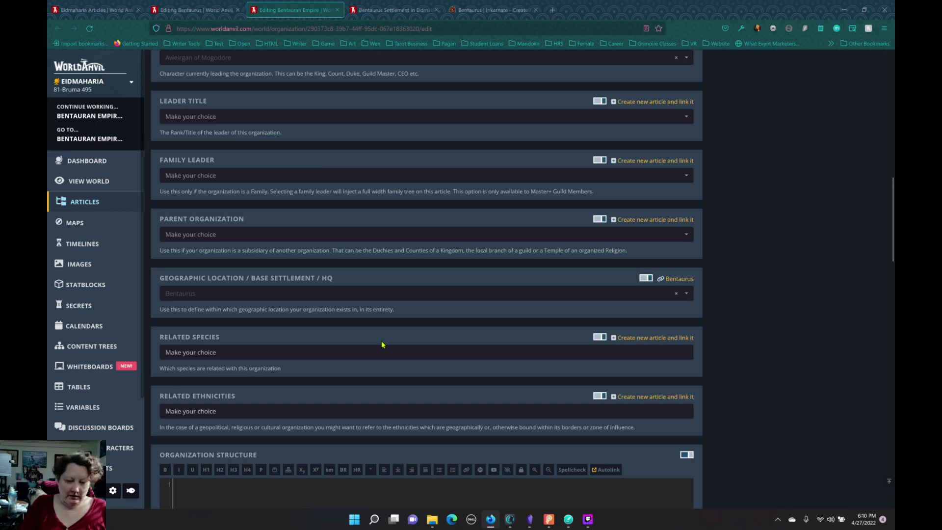
{"action": "left_click", "coordinate": [375, 299]}
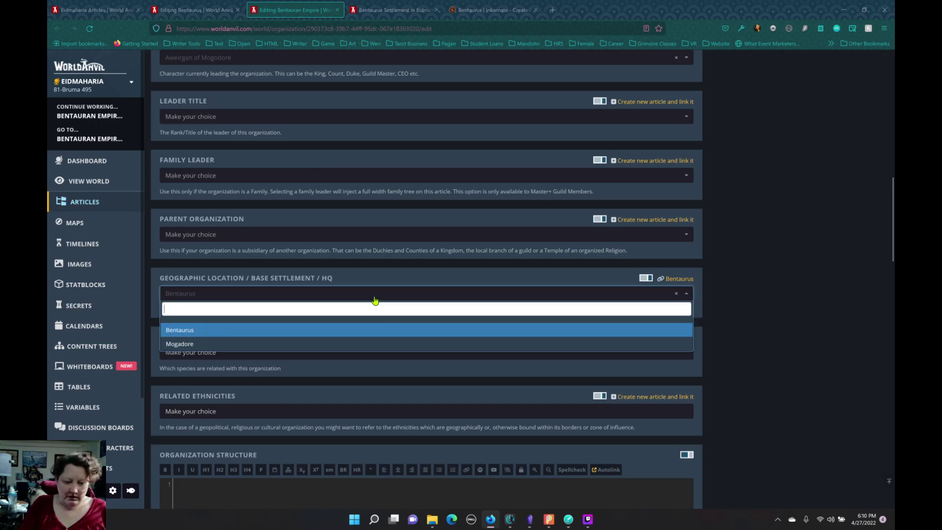
{"action": "left_click", "coordinate": [718, 285]}
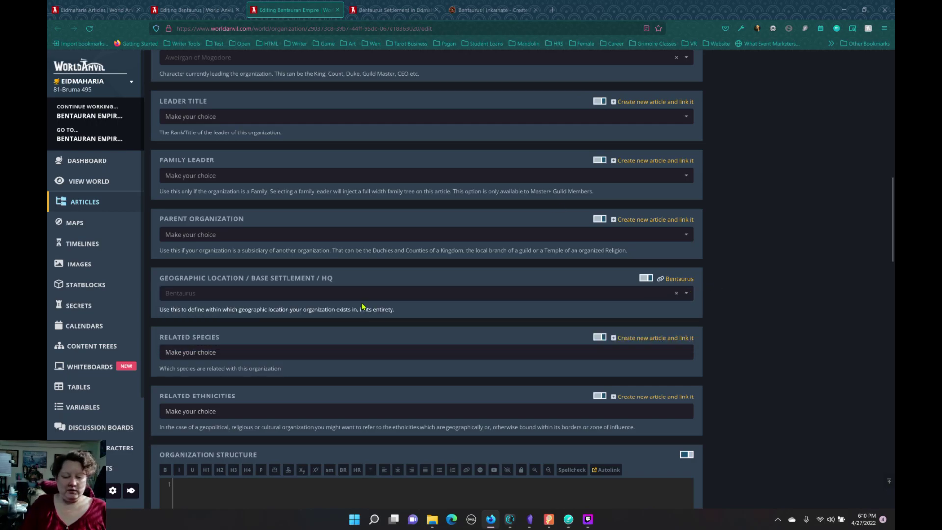
{"action": "left_click", "coordinate": [342, 294]}
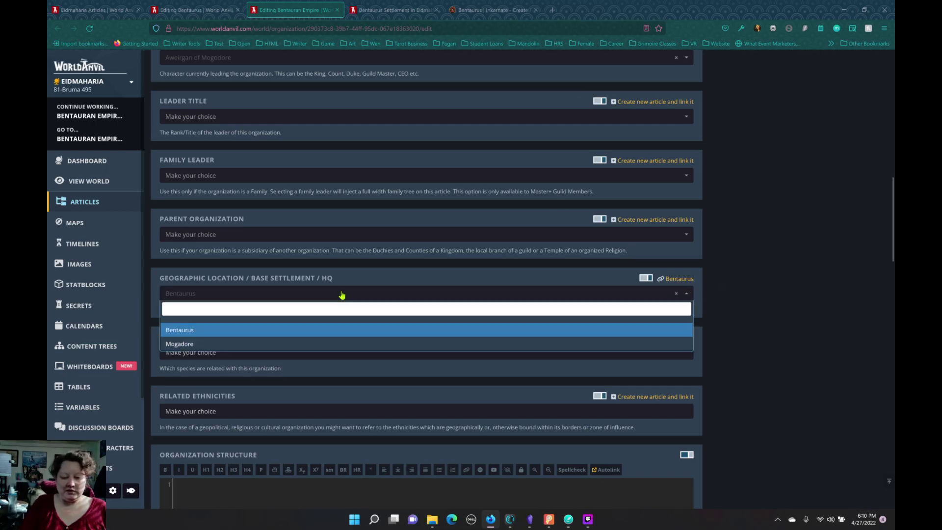
{"action": "left_click", "coordinate": [209, 331]}
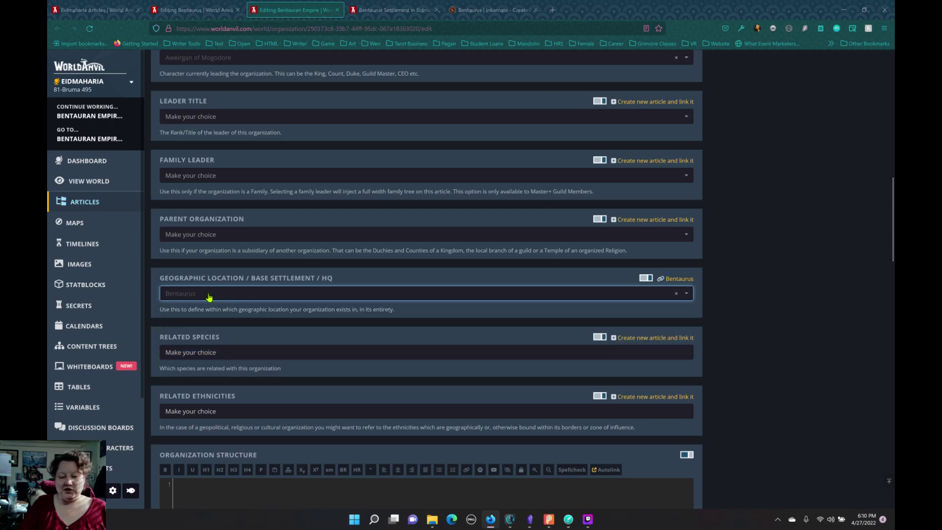
{"action": "left_click", "coordinate": [210, 297]}
{"action": "left_click", "coordinate": [728, 285]}
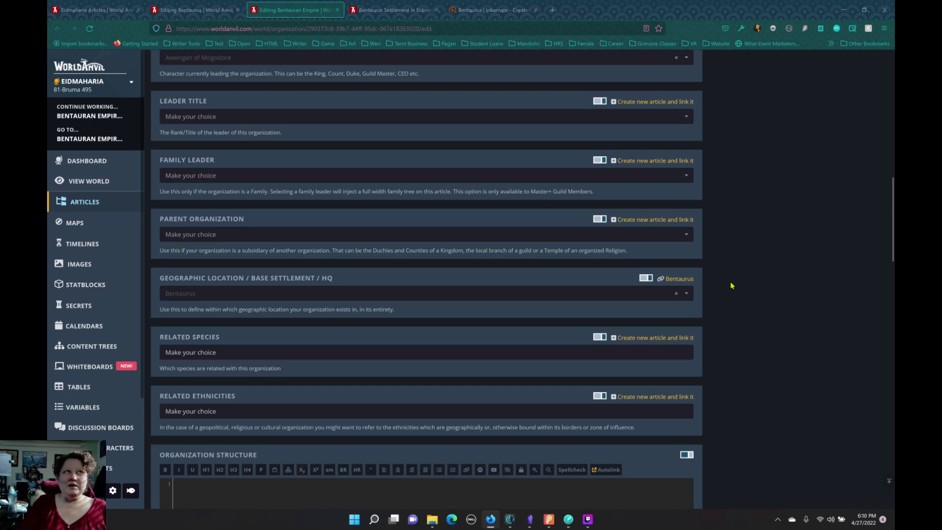
- Examine the Bentauran Empire article's related species, related ethnicities, organization structure and culture fields without changing them
{"action": "scroll", "coordinate": [381, 325], "scroll_direction": "down", "scroll_amount": 1}
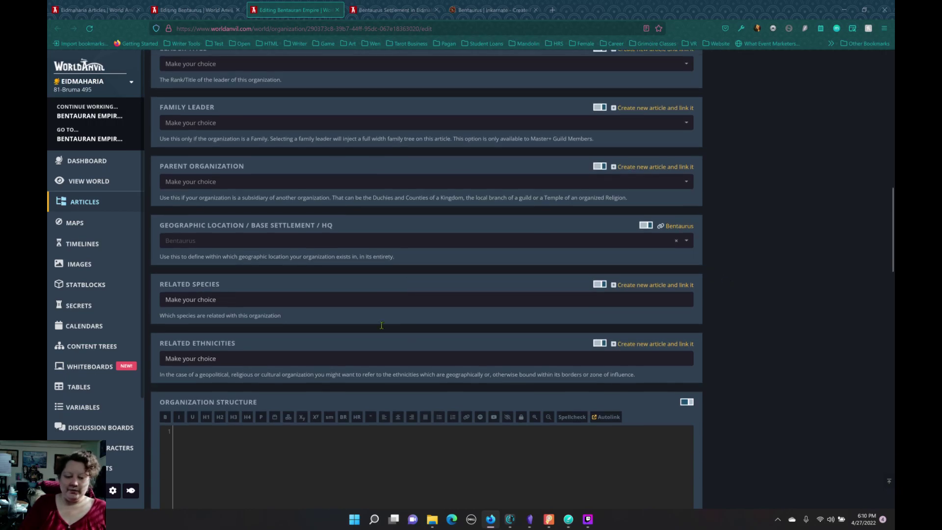
{"action": "scroll", "coordinate": [381, 325], "scroll_direction": "down", "scroll_amount": 1}
{"action": "left_click", "coordinate": [330, 258]}
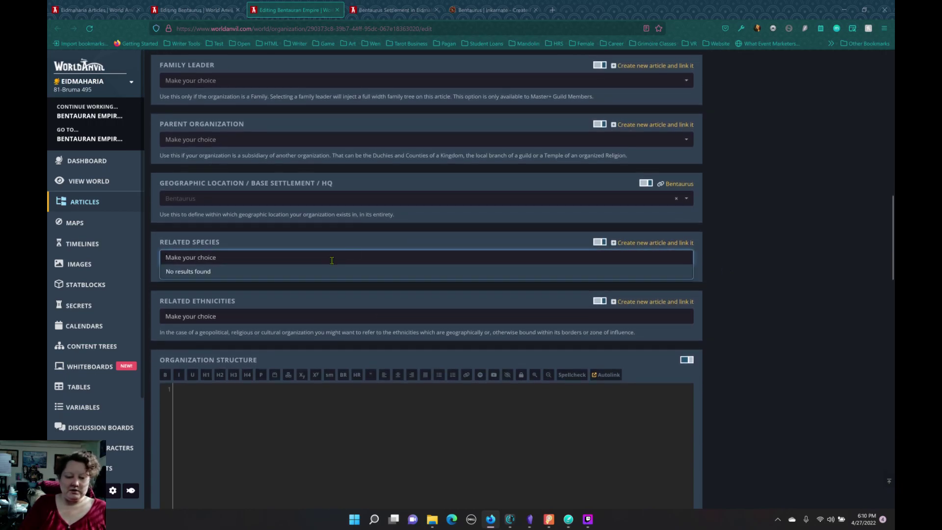
{"action": "left_click", "coordinate": [384, 240]}
{"action": "scroll", "coordinate": [393, 304], "scroll_direction": "down", "scroll_amount": 4}
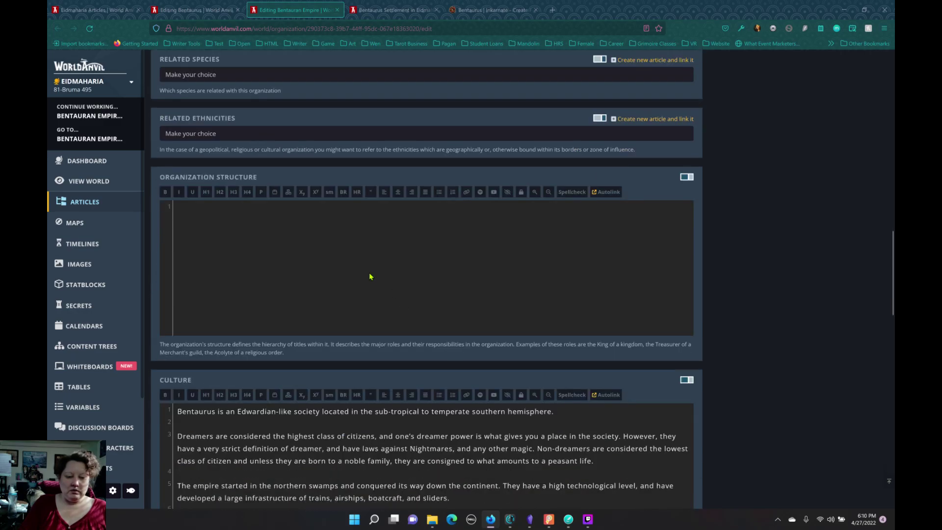
{"action": "left_click", "coordinate": [353, 248]}
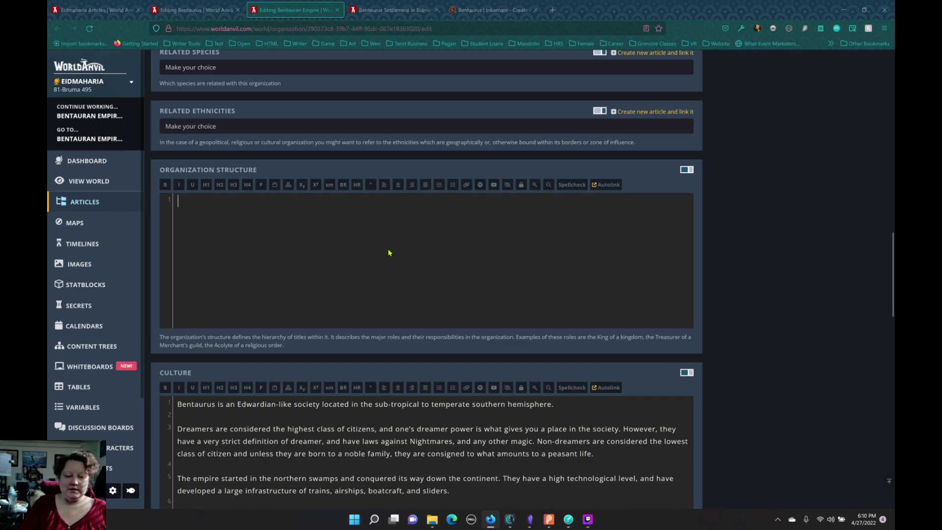
{"action": "scroll", "coordinate": [390, 252], "scroll_direction": "down", "scroll_amount": 3}
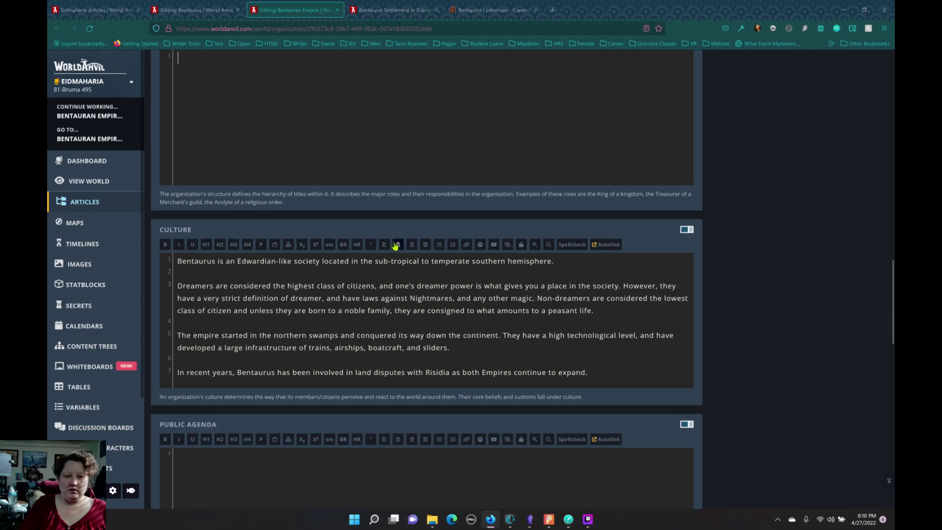
{"action": "scroll", "coordinate": [394, 247], "scroll_direction": "up", "scroll_amount": 4}
- Switch to the Bentaurus article being edited, and open the Bentaurus note from the countries folder in Obsidian to read it
{"action": "left_click", "coordinate": [205, 13]}
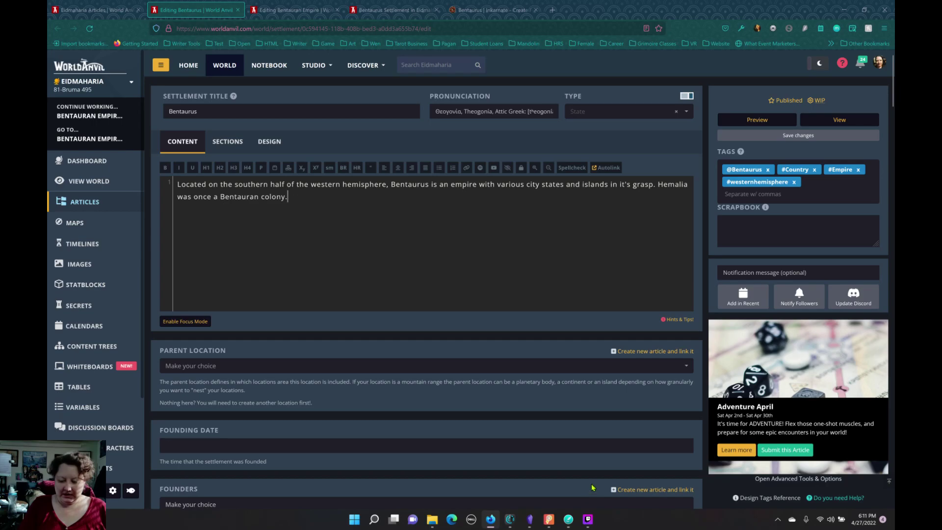
{"action": "left_click", "coordinate": [530, 519]}
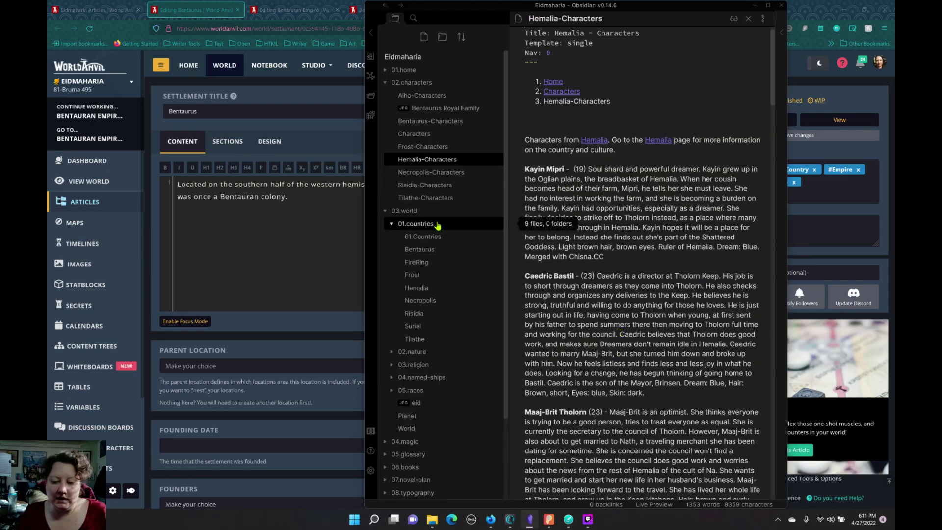
{"action": "scroll", "coordinate": [438, 225], "scroll_direction": "down", "scroll_amount": 1}
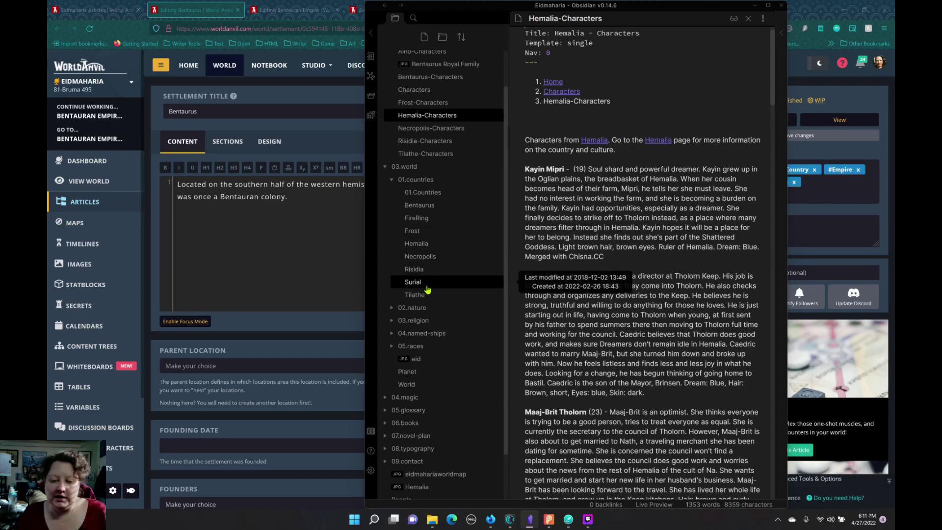
{"action": "scroll", "coordinate": [421, 284], "scroll_direction": "down", "scroll_amount": 1}
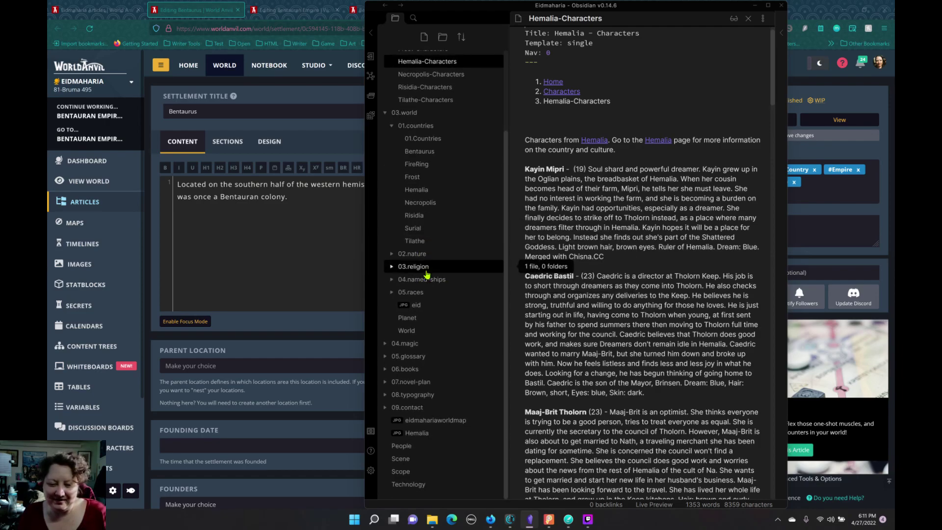
{"action": "left_click", "coordinate": [425, 152]}
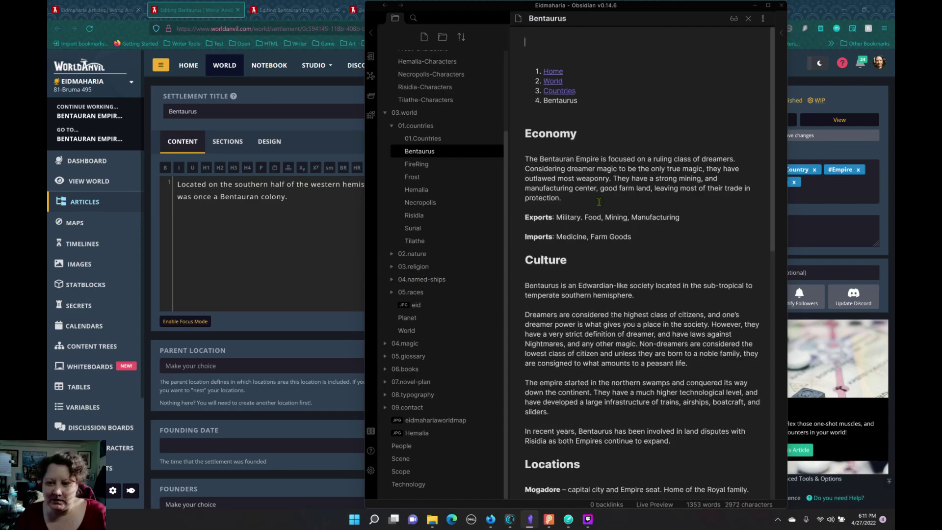
{"action": "scroll", "coordinate": [635, 230], "scroll_direction": "down", "scroll_amount": 5}
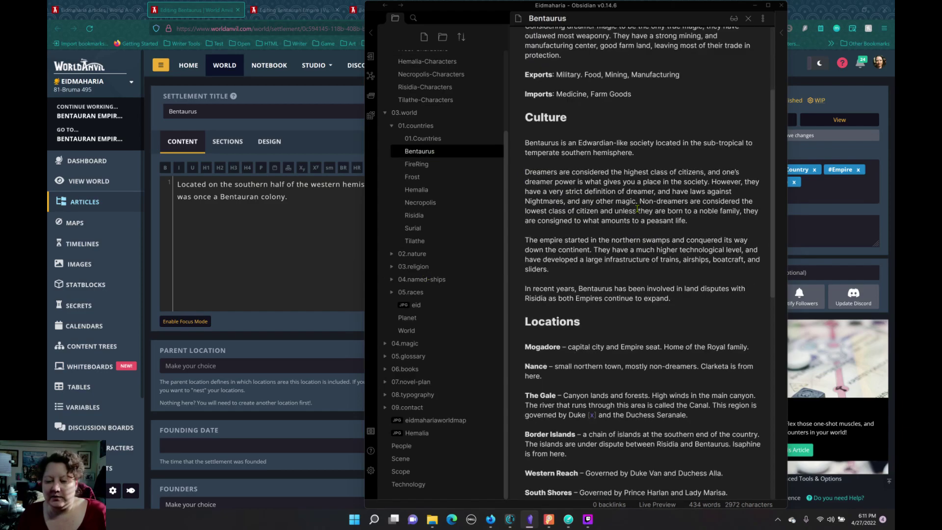
- Read the Locations section of the Bentaurus note, then return to the Bentaurus article being edited
{"action": "scroll", "coordinate": [638, 209], "scroll_direction": "down", "scroll_amount": 5}
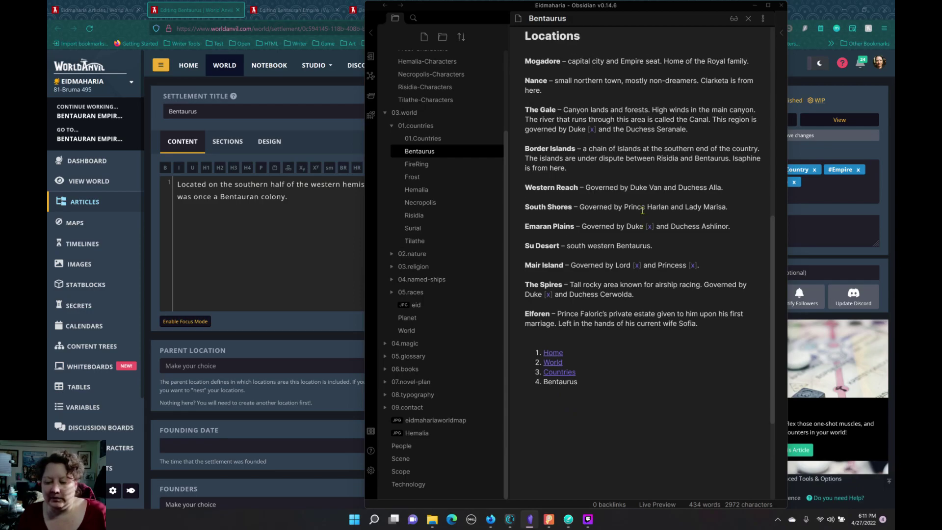
{"action": "scroll", "coordinate": [642, 210], "scroll_direction": "up", "scroll_amount": 3}
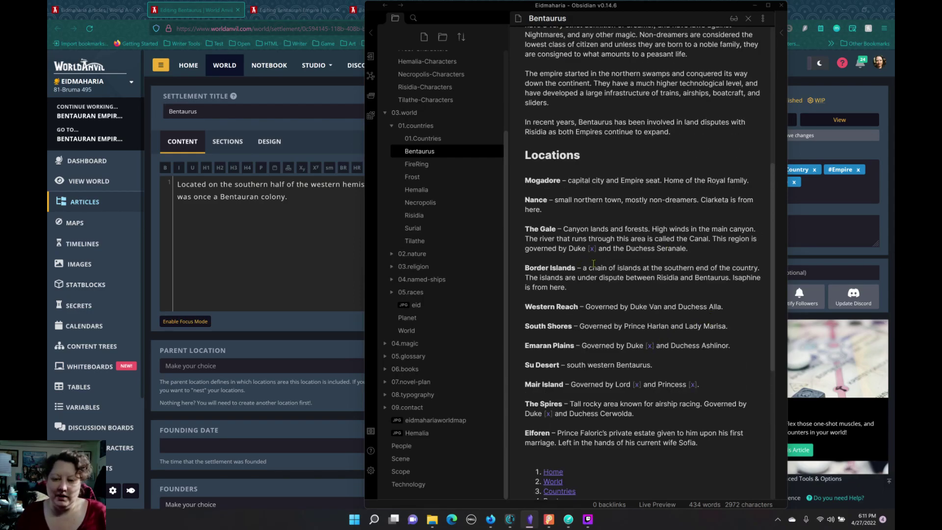
{"action": "left_click", "coordinate": [308, 228]}
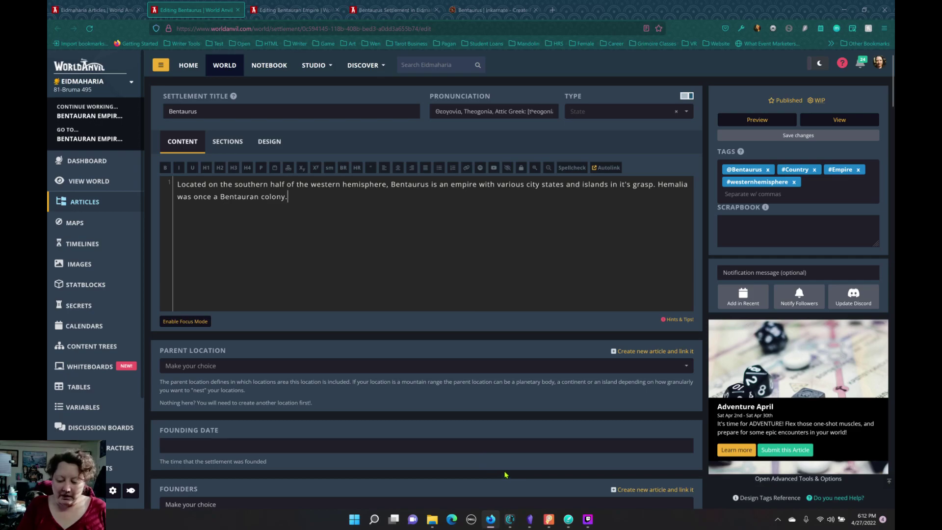
- Switch to Aeon Timeline, show the Eidmaharia events as a spreadsheet and look through their start dates
{"action": "left_click", "coordinate": [511, 518]}
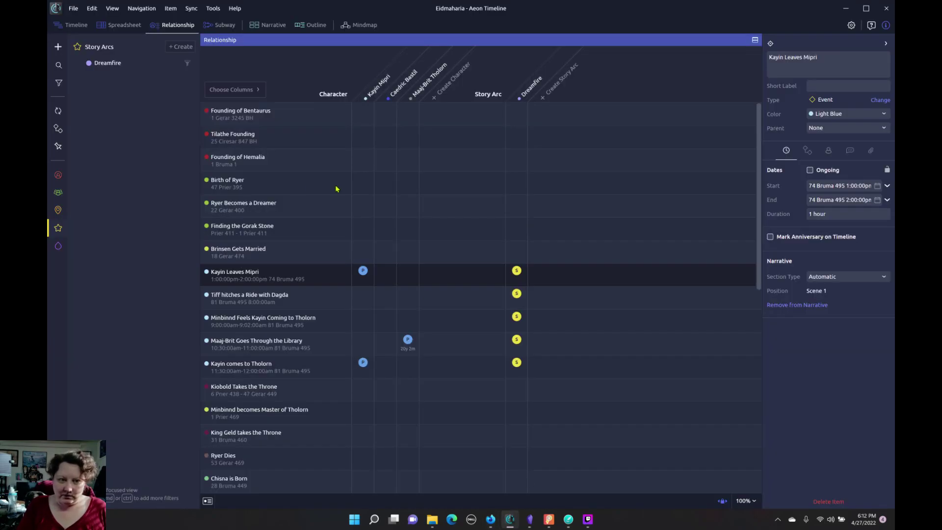
{"action": "left_click", "coordinate": [120, 25]}
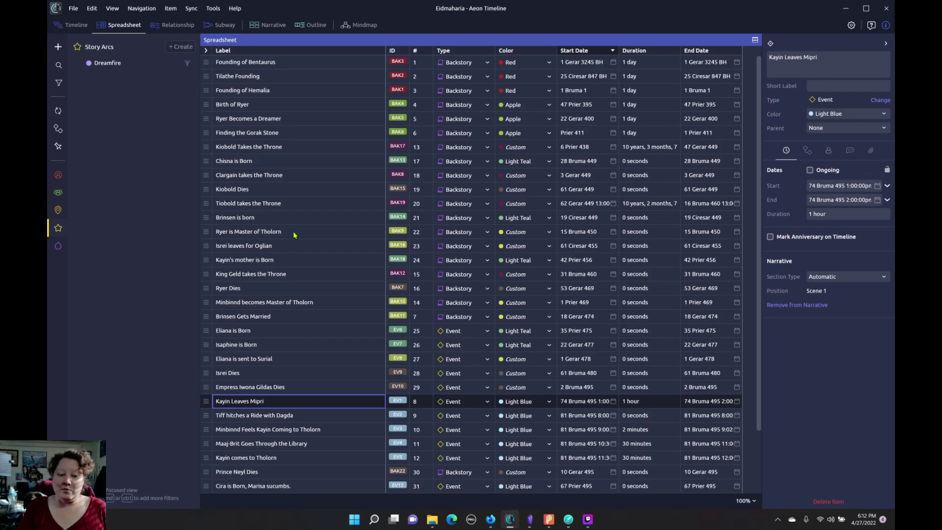
{"action": "scroll", "coordinate": [295, 234], "scroll_direction": "down", "scroll_amount": 3}
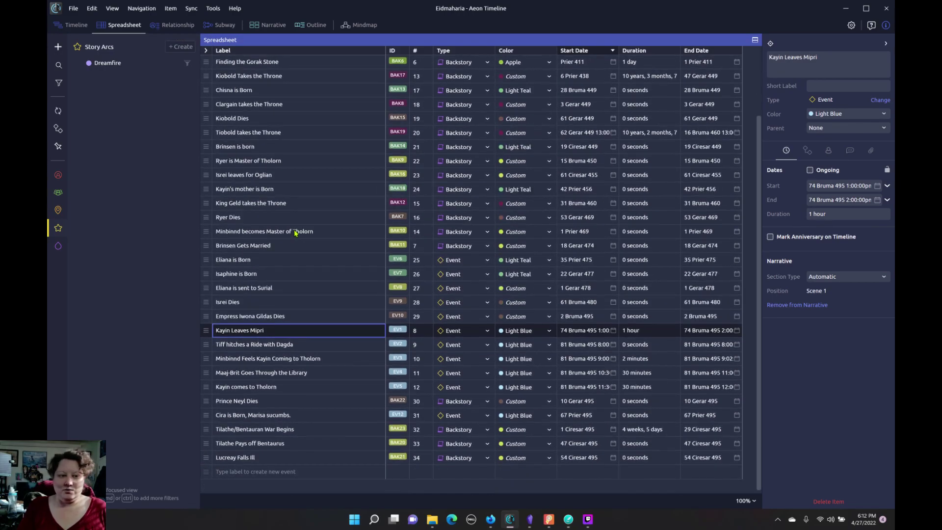
{"action": "scroll", "coordinate": [296, 228], "scroll_direction": "up", "scroll_amount": 3}
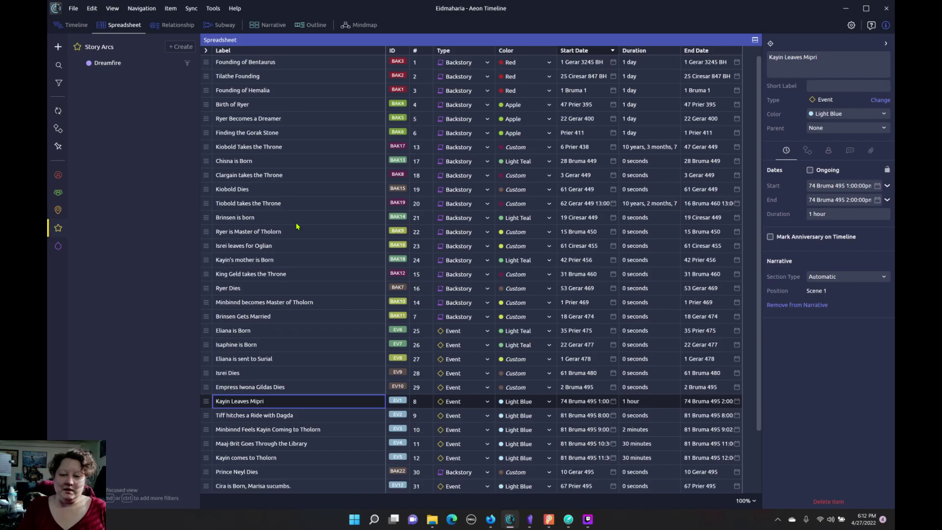
- Return to World Anvil and open the History of Test master timeline for editing from the world's timelines
{"action": "left_click", "coordinate": [491, 520]}
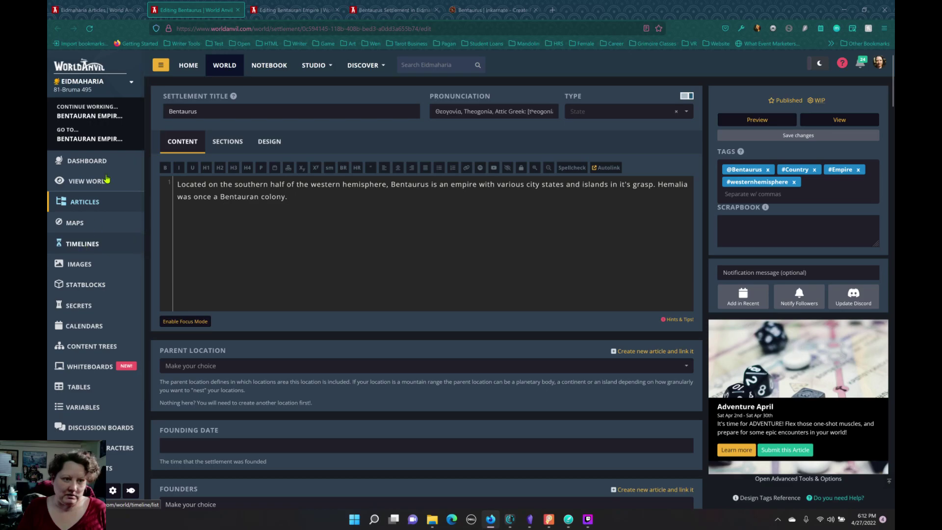
{"action": "left_click", "coordinate": [94, 10]}
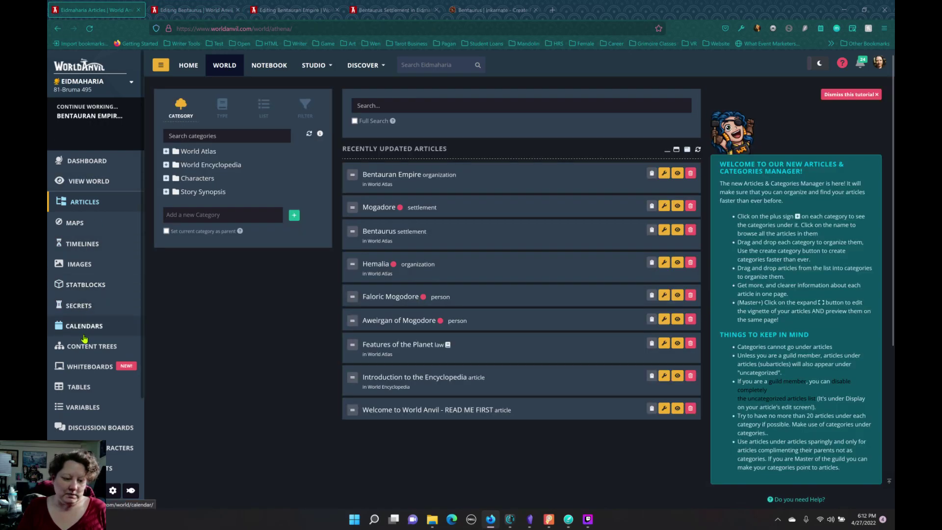
{"action": "left_click", "coordinate": [81, 244]}
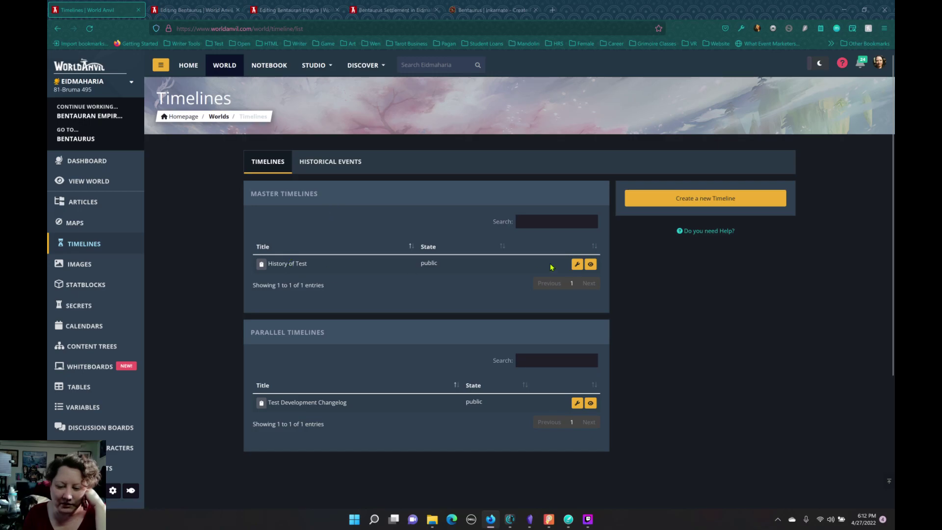
{"action": "left_click", "coordinate": [577, 263]}
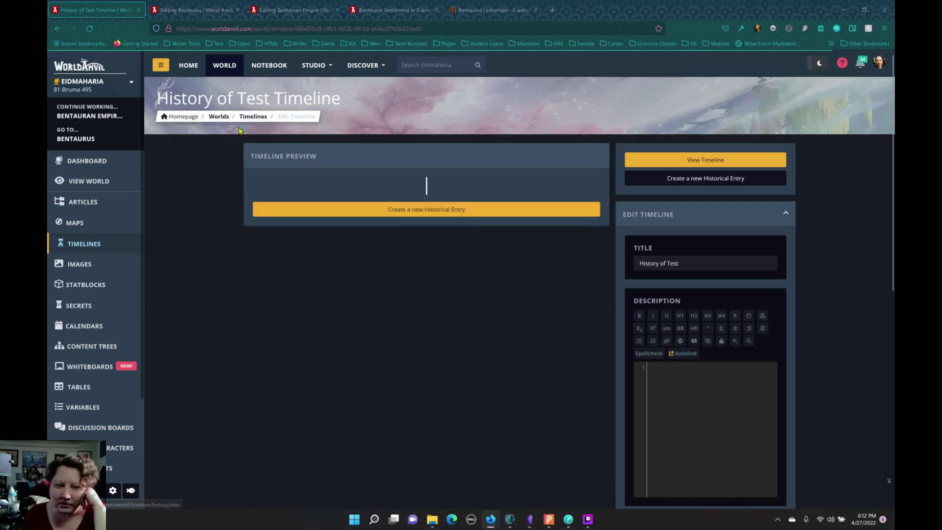
- Rename the timeline to History of Eidmaharia and save the change
{"action": "double_click", "coordinate": [265, 98]}
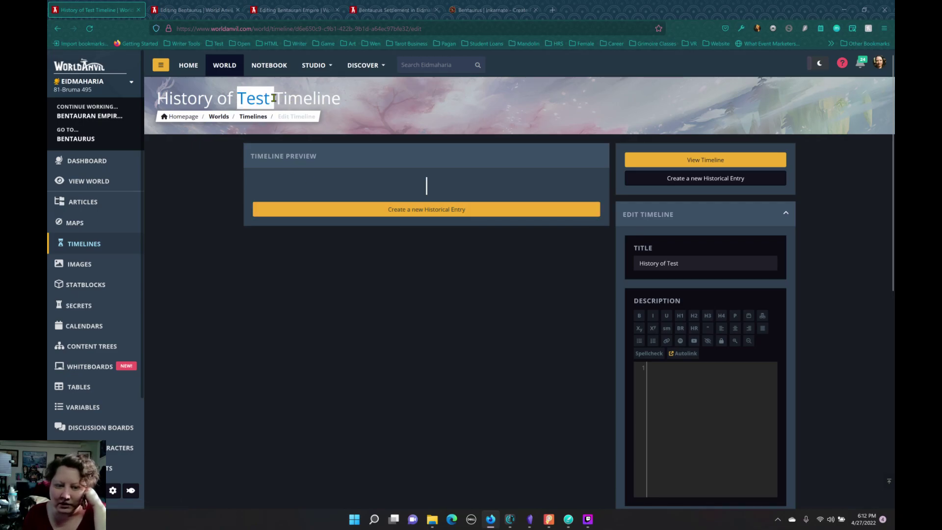
{"action": "left_click", "coordinate": [311, 101]}
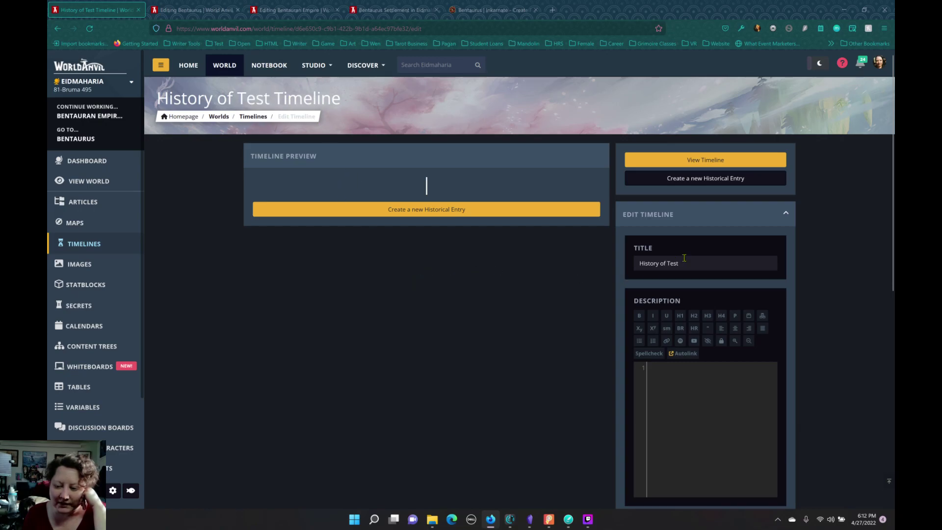
{"action": "double_click", "coordinate": [668, 263]}
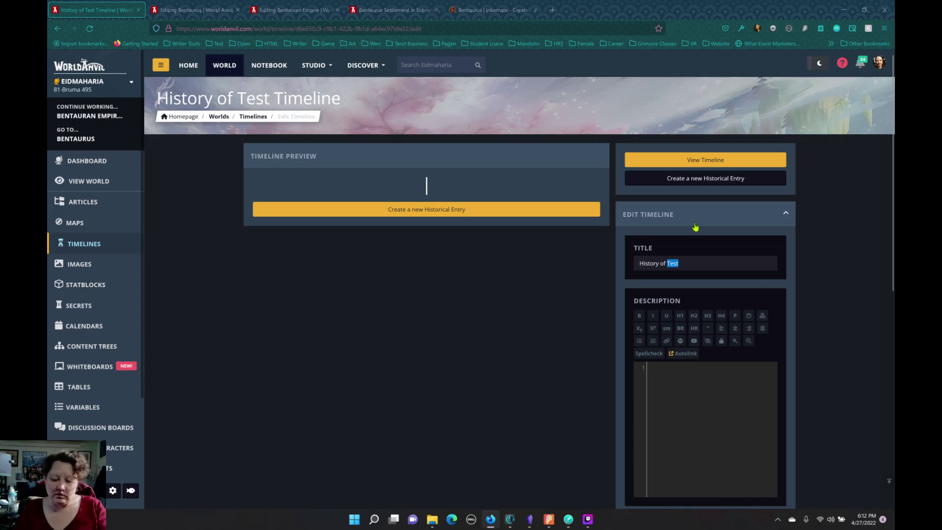
{"action": "type", "text": "Eid"}
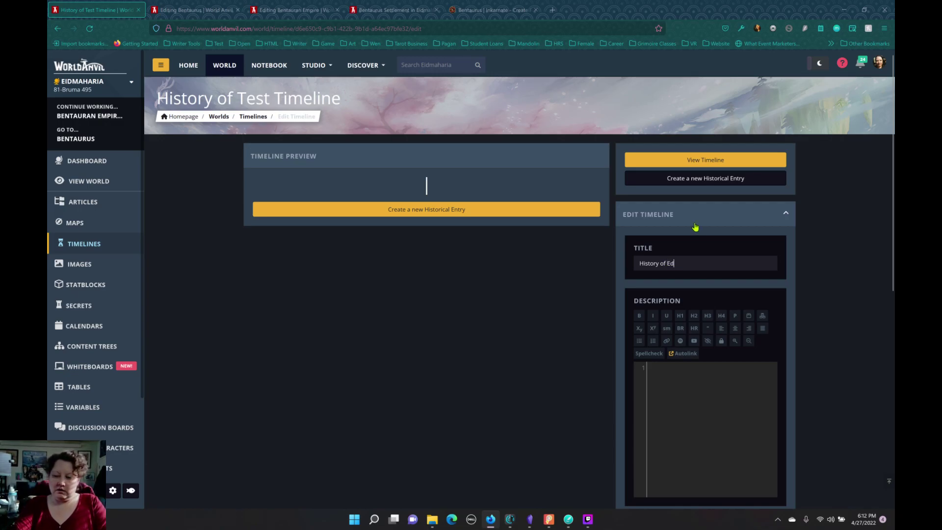
{"action": "key", "text": "BackSpace"}
{"action": "type", "text": "idm"}
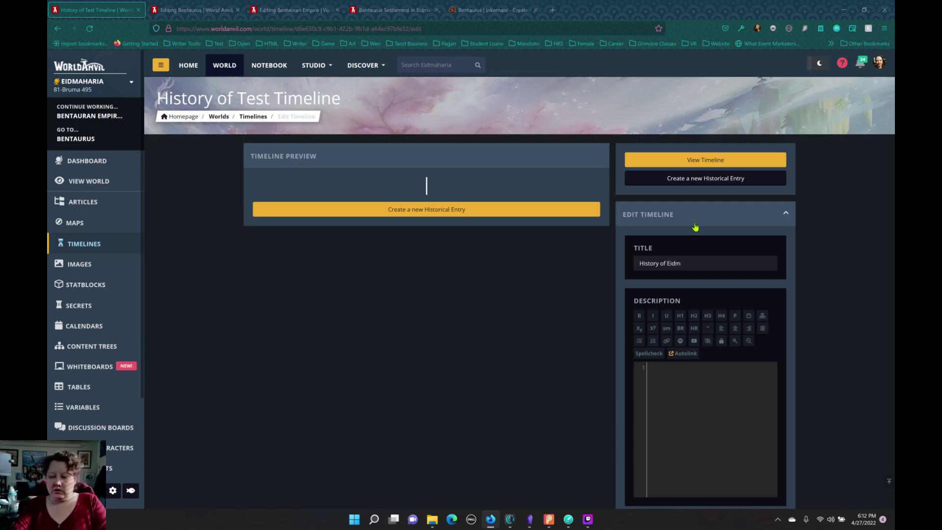
{"action": "type", "text": "aharia"}
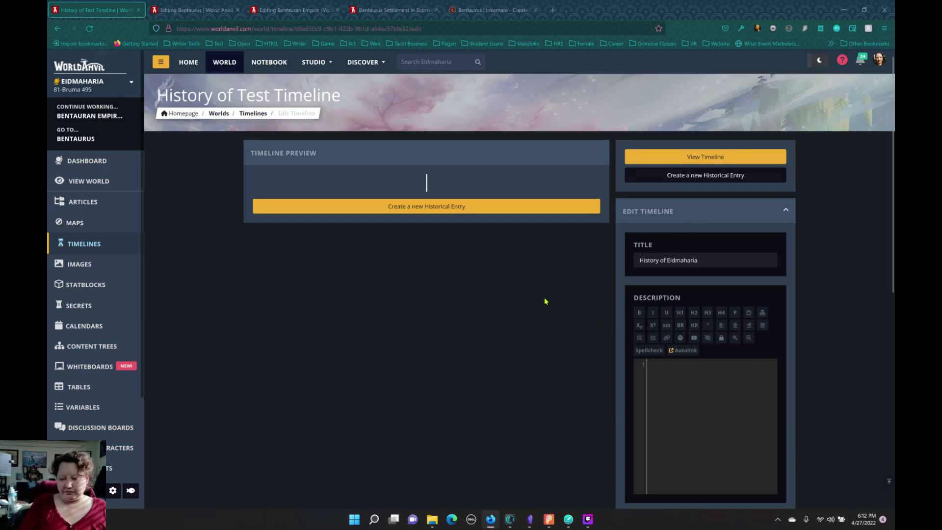
{"action": "scroll", "coordinate": [545, 300], "scroll_direction": "down", "scroll_amount": 4}
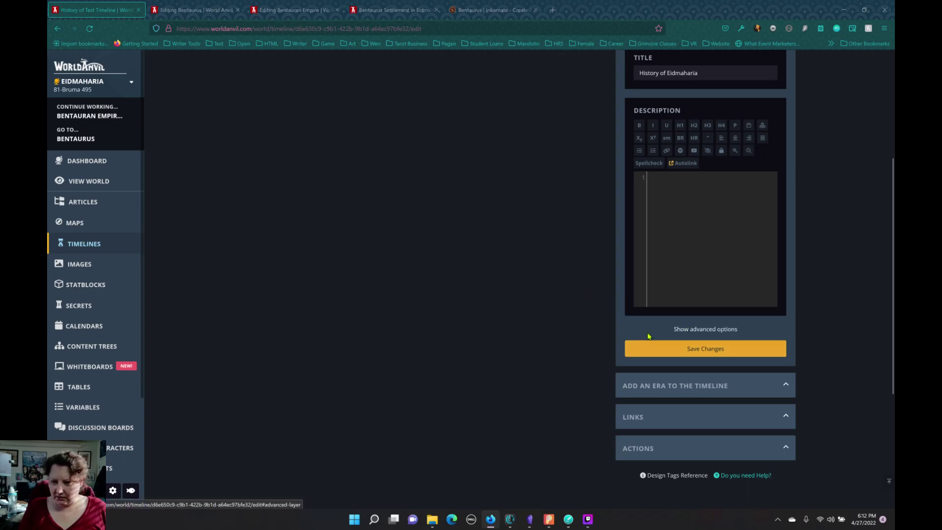
{"action": "left_click", "coordinate": [686, 346]}
{"action": "scroll", "coordinate": [704, 306], "scroll_direction": "down", "scroll_amount": 5}
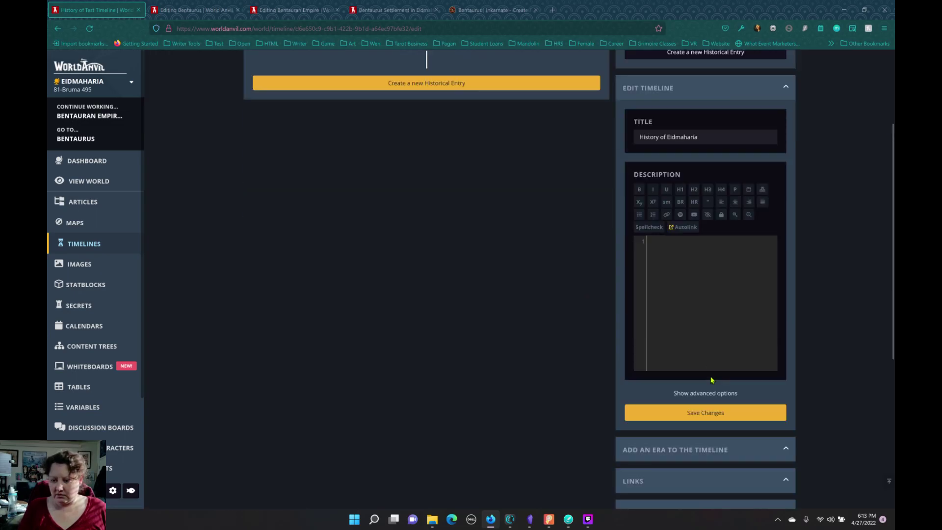
{"action": "left_click", "coordinate": [686, 307]}
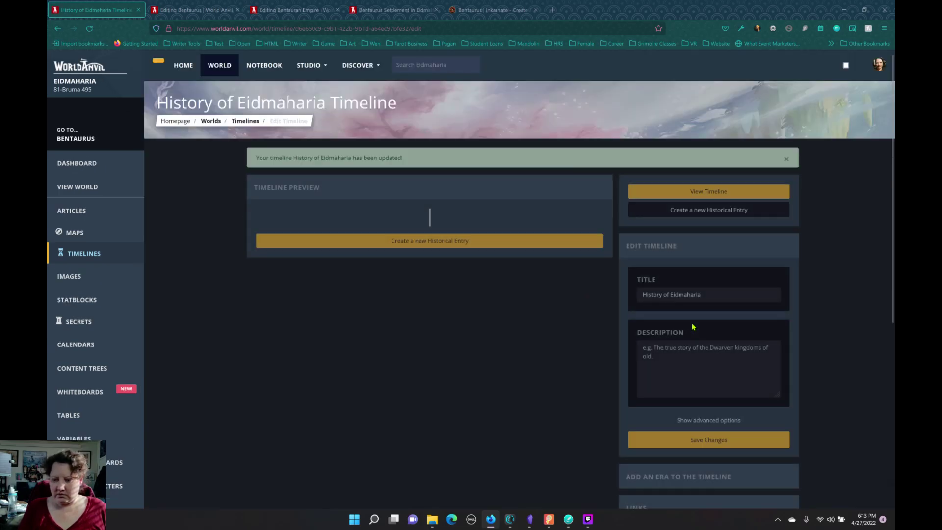
- Expand the timeline's era creation form and its links section to examine their fields without creating an era
{"action": "scroll", "coordinate": [692, 325], "scroll_direction": "down", "scroll_amount": 5}
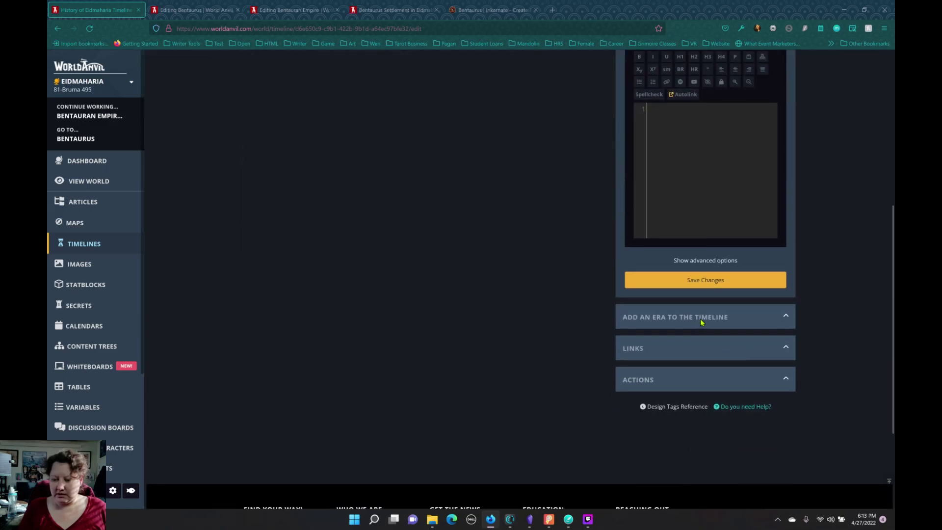
{"action": "left_click", "coordinate": [700, 319]}
{"action": "scroll", "coordinate": [775, 336], "scroll_direction": "down", "scroll_amount": 9}
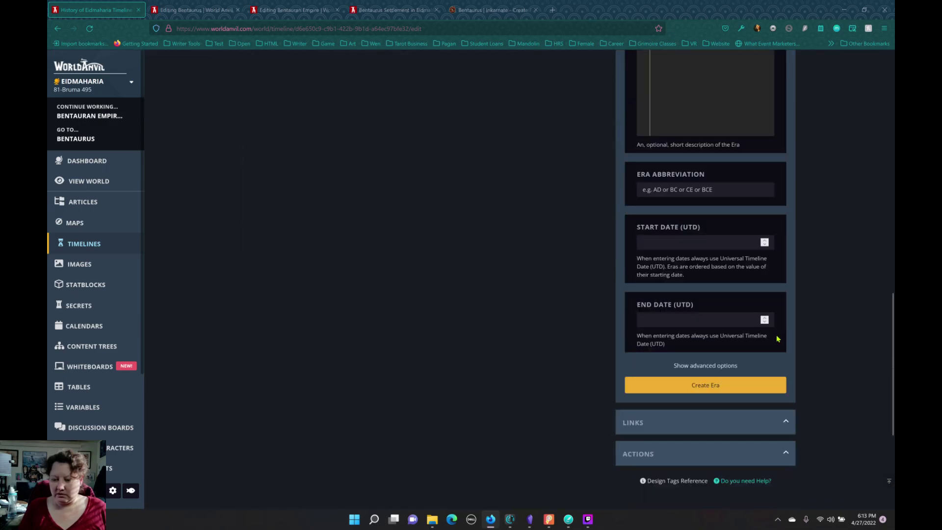
{"action": "left_click", "coordinate": [690, 389]}
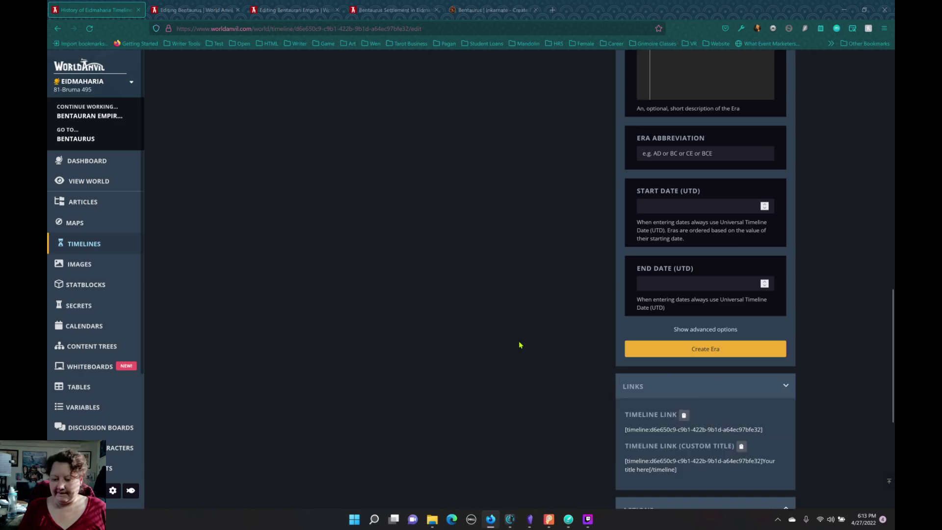
{"action": "scroll", "coordinate": [521, 330], "scroll_direction": "up", "scroll_amount": 15}
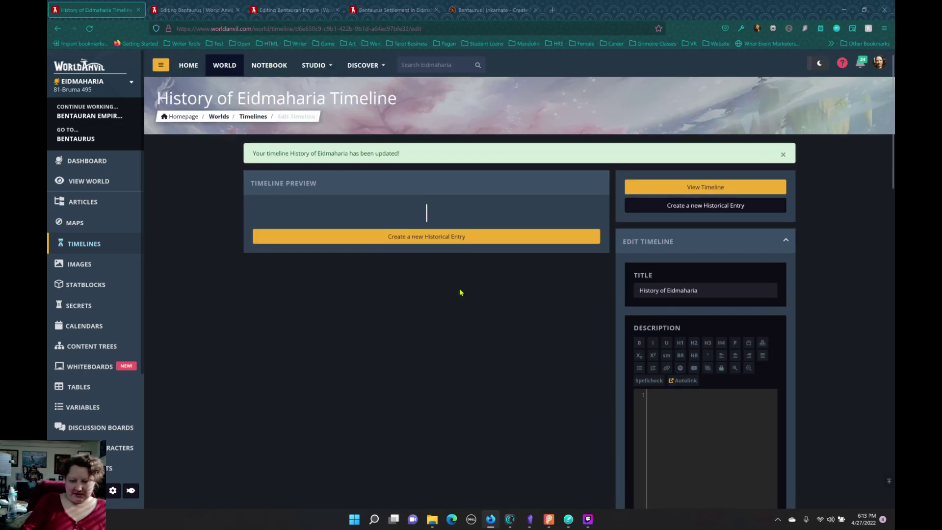
- Open a new historical entry and examine its date fields, significance levels and event types without saving it
{"action": "left_click", "coordinate": [426, 238]}
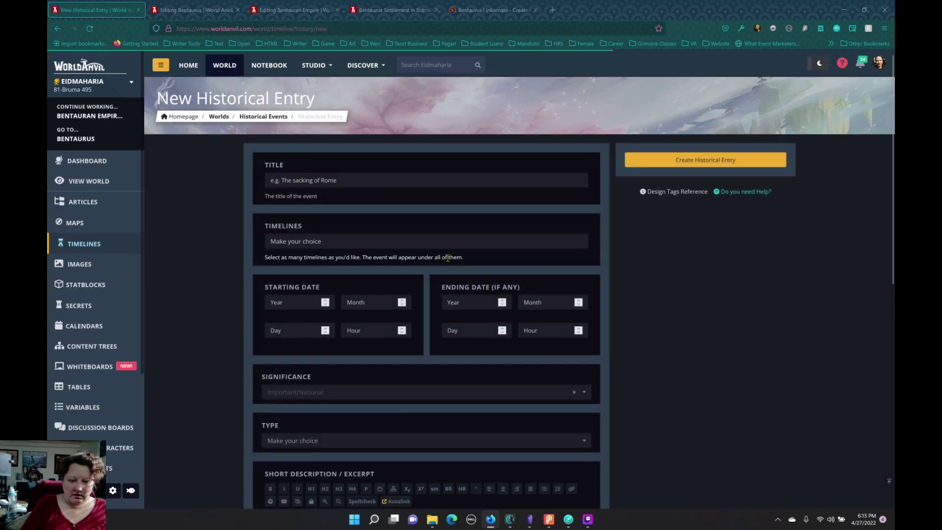
{"action": "scroll", "coordinate": [447, 257], "scroll_direction": "down", "scroll_amount": 4}
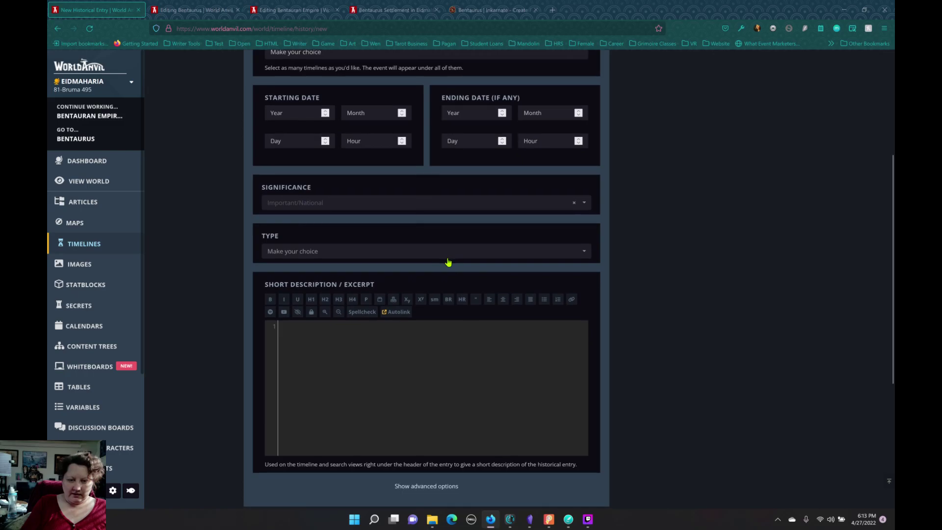
{"action": "left_click", "coordinate": [401, 115]}
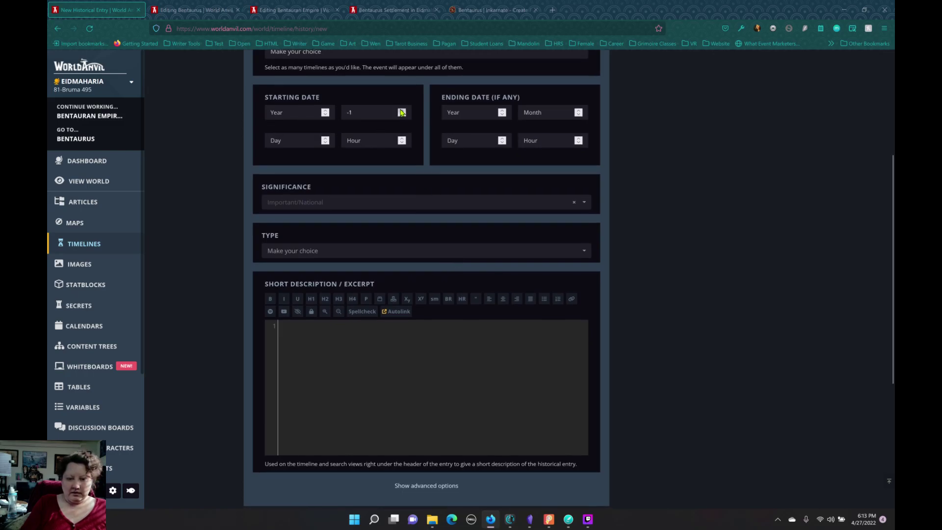
{"action": "left_click", "coordinate": [402, 111]}
{"action": "left_click", "coordinate": [425, 210]}
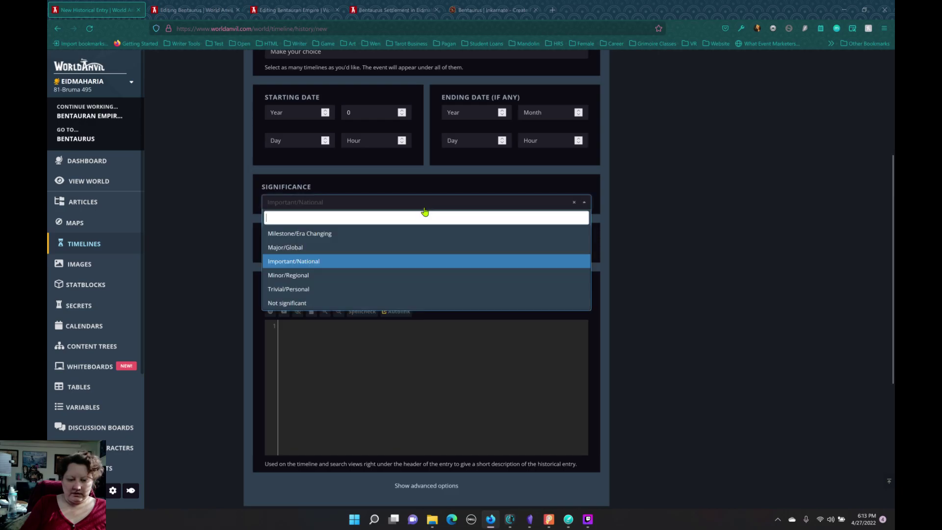
{"action": "left_click", "coordinate": [424, 212]}
{"action": "left_click", "coordinate": [408, 255]}
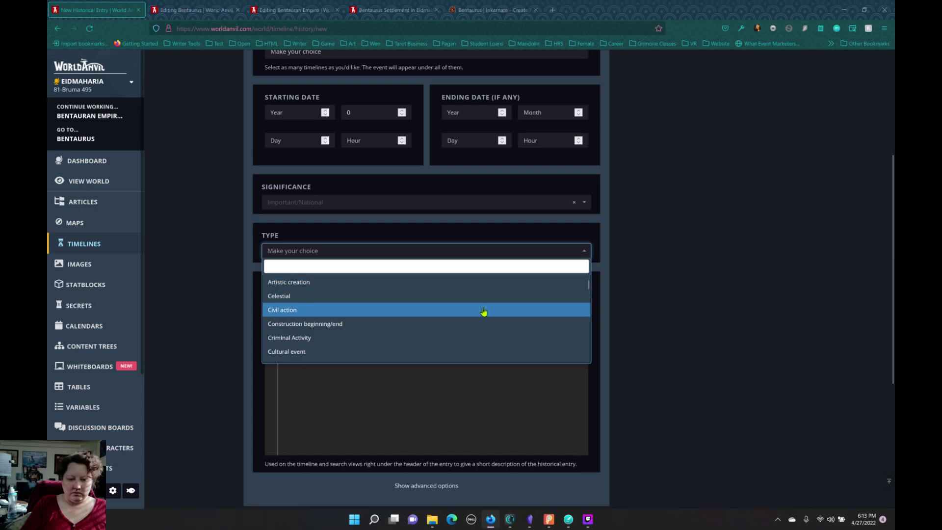
{"action": "scroll", "coordinate": [483, 309], "scroll_direction": "down", "scroll_amount": 4}
{"action": "scroll", "coordinate": [485, 301], "scroll_direction": "down", "scroll_amount": 6}
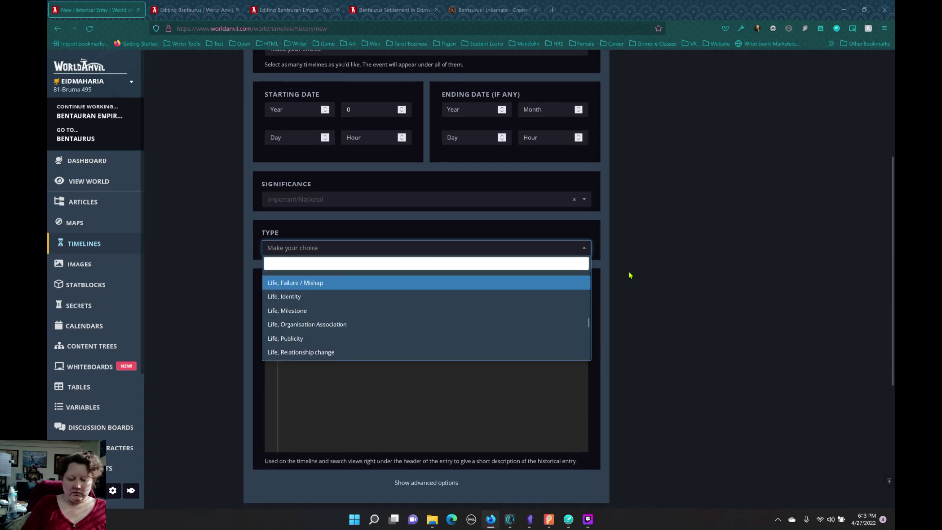
{"action": "left_click", "coordinate": [623, 268]}
{"action": "scroll", "coordinate": [557, 283], "scroll_direction": "down", "scroll_amount": 5}
{"action": "scroll", "coordinate": [554, 281], "scroll_direction": "up", "scroll_amount": 10}
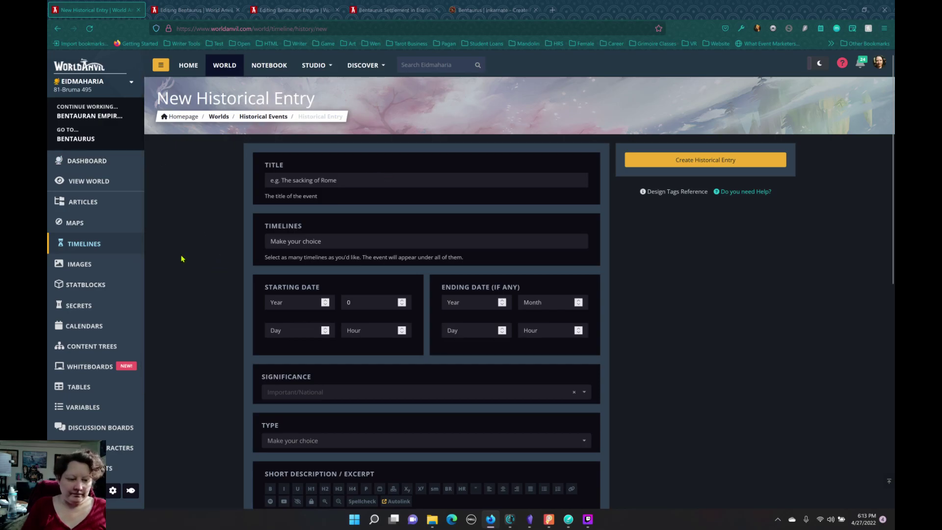
- Go back to the world's timelines and view the list of historical events
{"action": "left_click", "coordinate": [86, 244]}
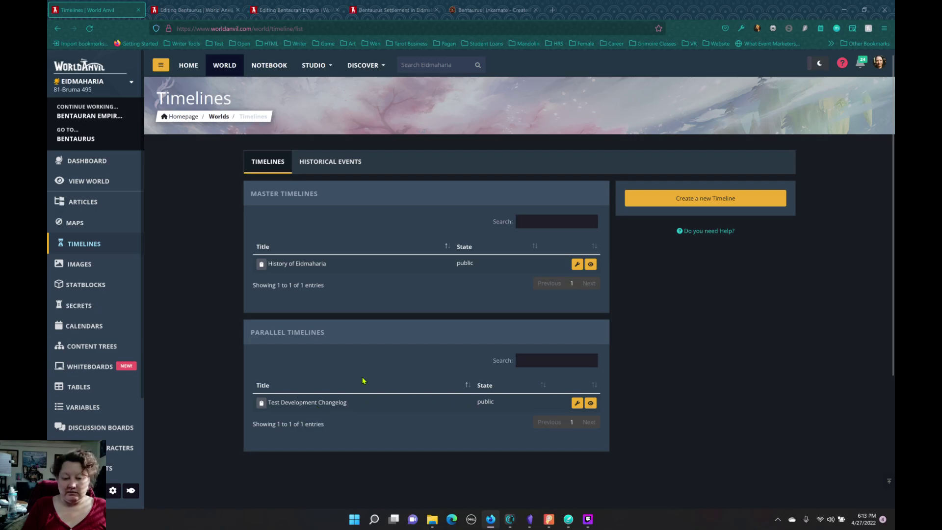
{"action": "left_click", "coordinate": [576, 404]}
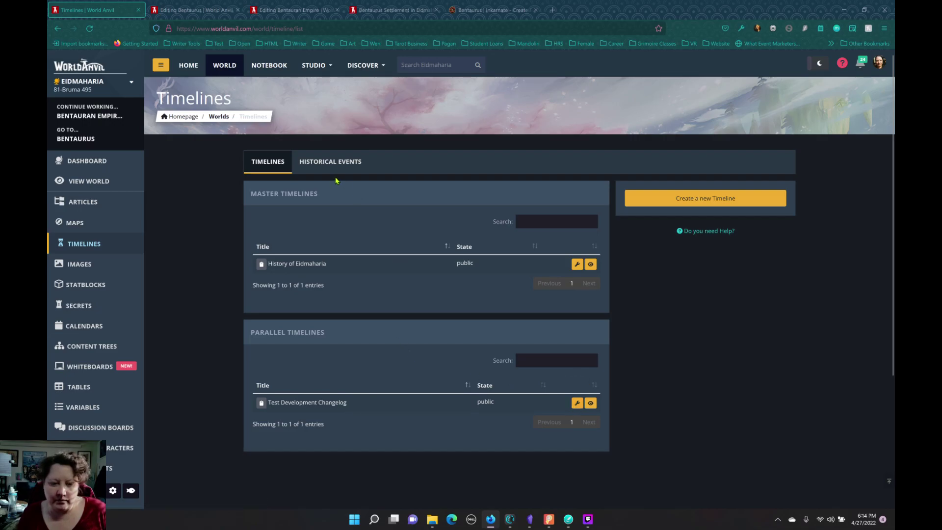
{"action": "left_click", "coordinate": [330, 162]}
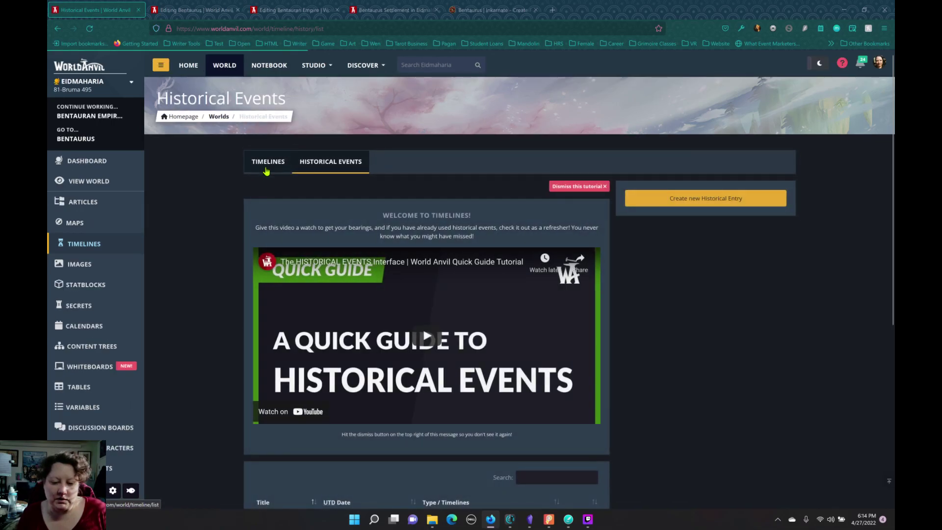
{"action": "scroll", "coordinate": [189, 250], "scroll_direction": "down", "scroll_amount": 5}
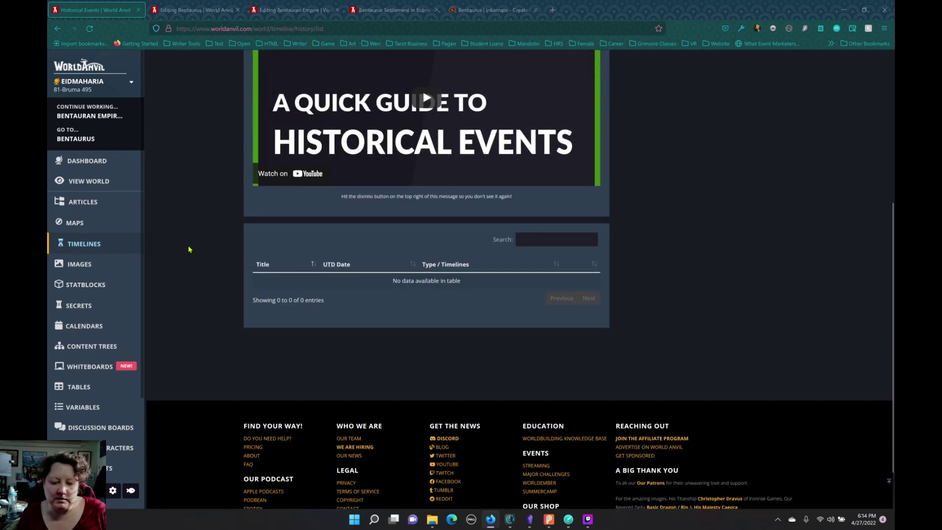
- Return from the historical events to the timelines list and look at the new timeline form without creating a timeline
{"action": "scroll", "coordinate": [189, 249], "scroll_direction": "up", "scroll_amount": 5}
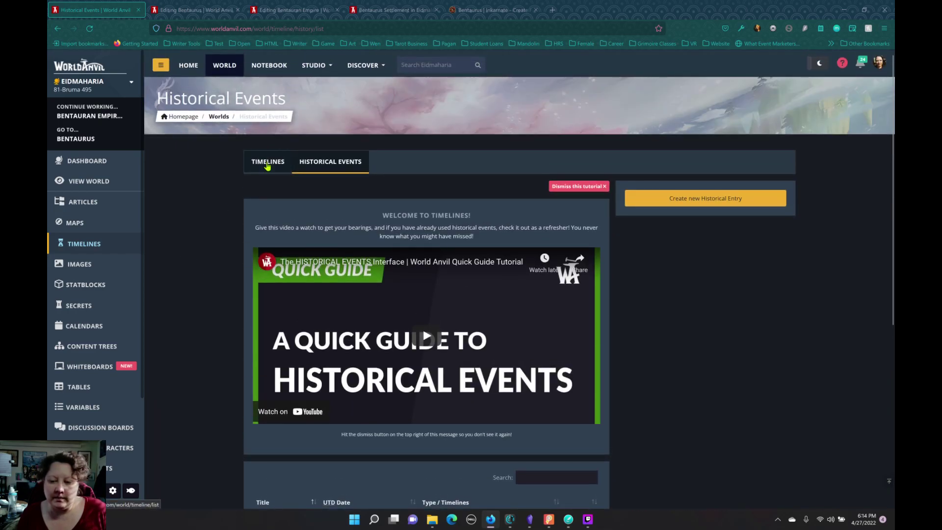
{"action": "left_click", "coordinate": [268, 166]}
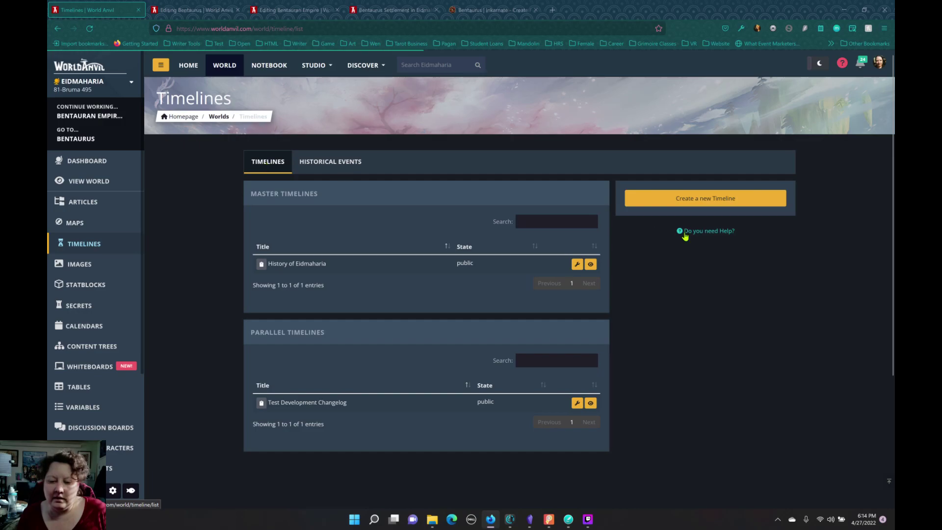
{"action": "left_click", "coordinate": [659, 203]}
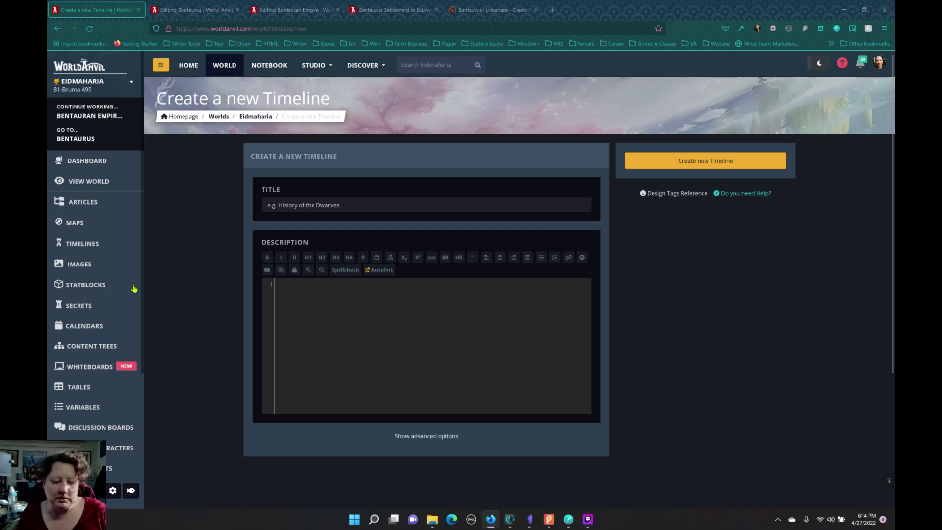
{"action": "left_click", "coordinate": [72, 244]}
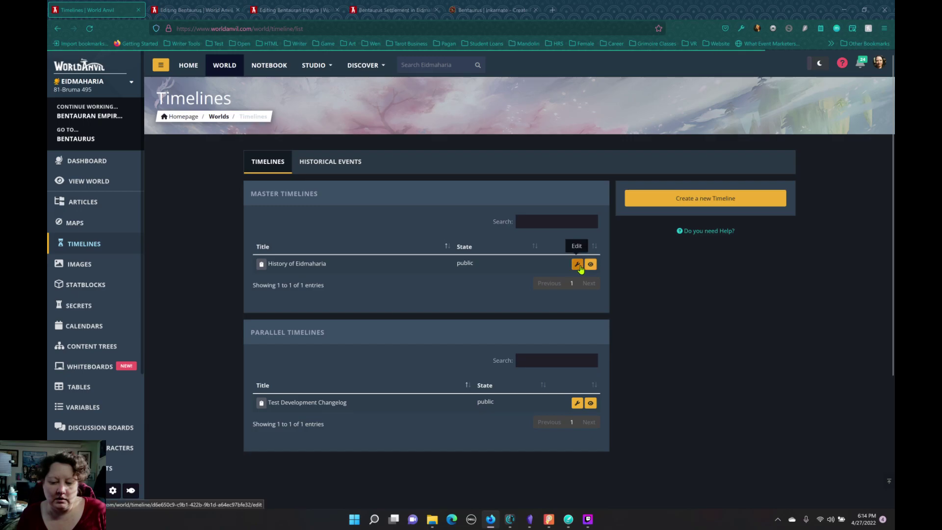
- Open the History of Eidmaharia timeline for editing and examine its era date fields and available actions without creating an era
{"action": "left_click", "coordinate": [577, 264]}
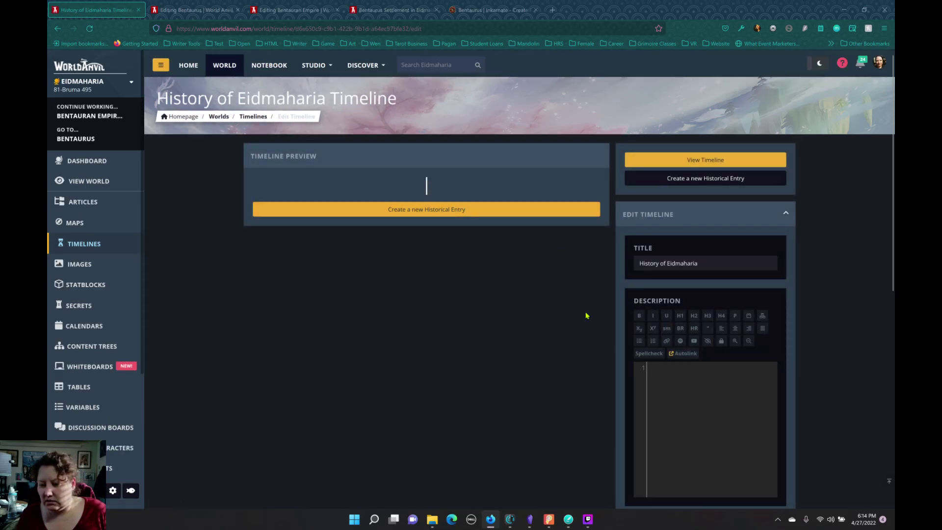
{"action": "scroll", "coordinate": [608, 299], "scroll_direction": "down", "scroll_amount": 5}
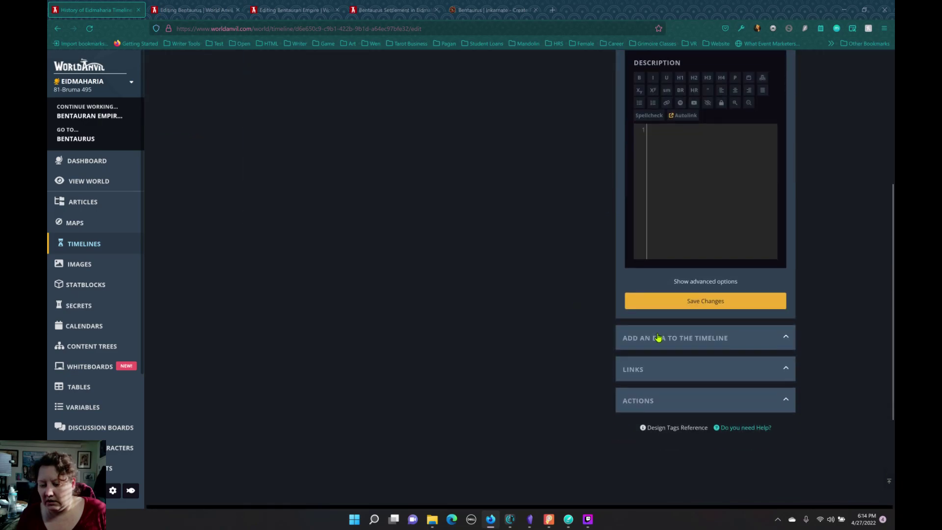
{"action": "left_click", "coordinate": [658, 336]}
{"action": "scroll", "coordinate": [590, 330], "scroll_direction": "down", "scroll_amount": 2}
{"action": "scroll", "coordinate": [591, 329], "scroll_direction": "down", "scroll_amount": 10}
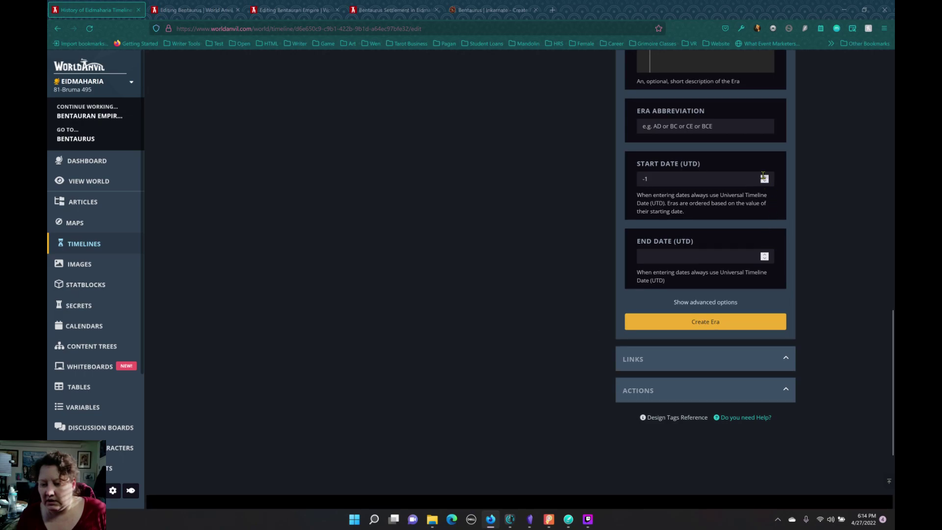
{"action": "left_click", "coordinate": [764, 177]}
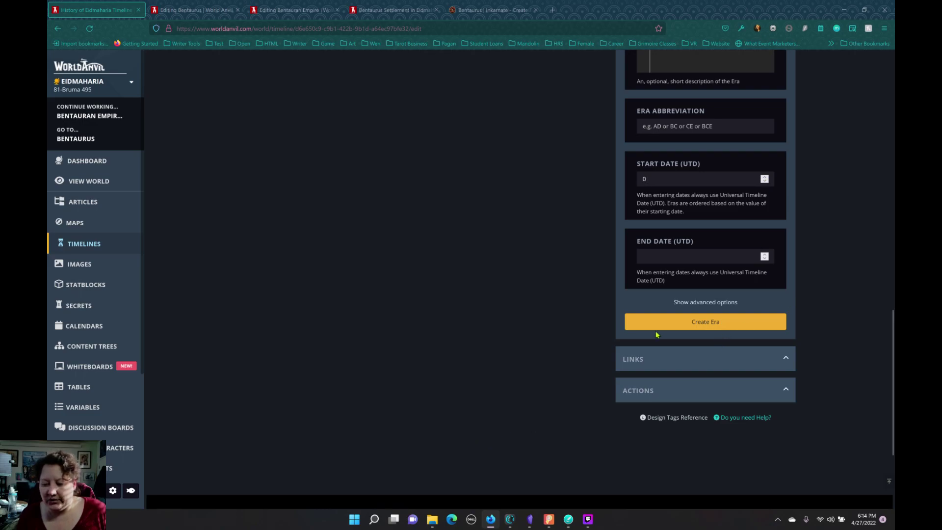
{"action": "left_click", "coordinate": [638, 392]}
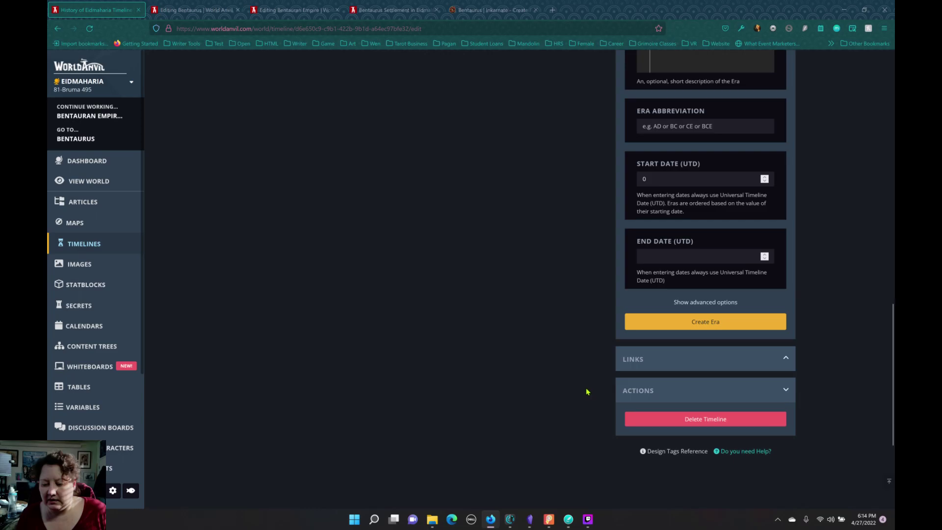
{"action": "scroll", "coordinate": [583, 382], "scroll_direction": "up", "scroll_amount": 15}
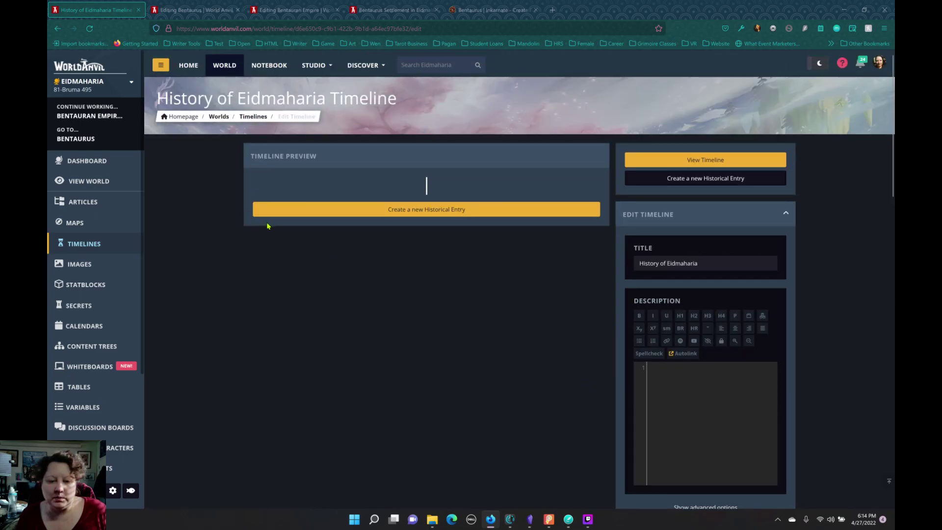
- Delete the Test Development Changelog timeline from the world's parallel timelines
{"action": "left_click", "coordinate": [79, 244]}
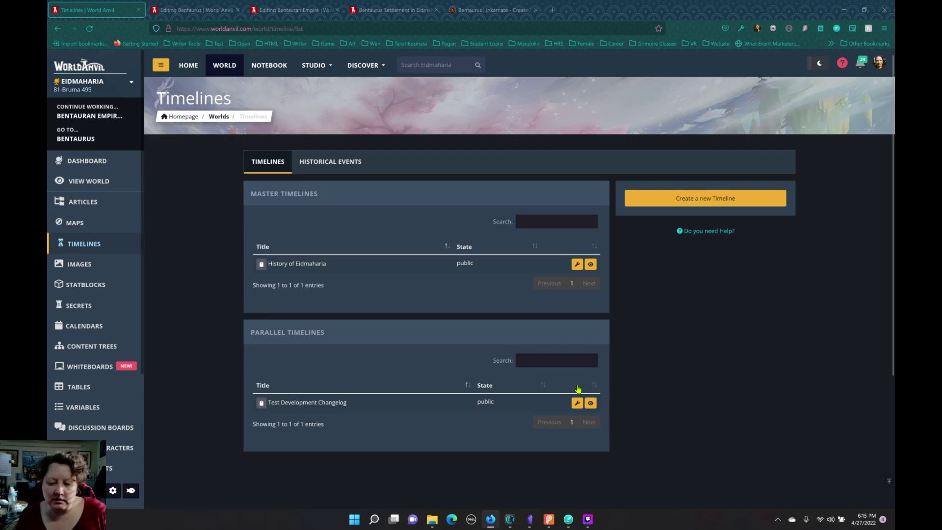
{"action": "left_click", "coordinate": [577, 403]}
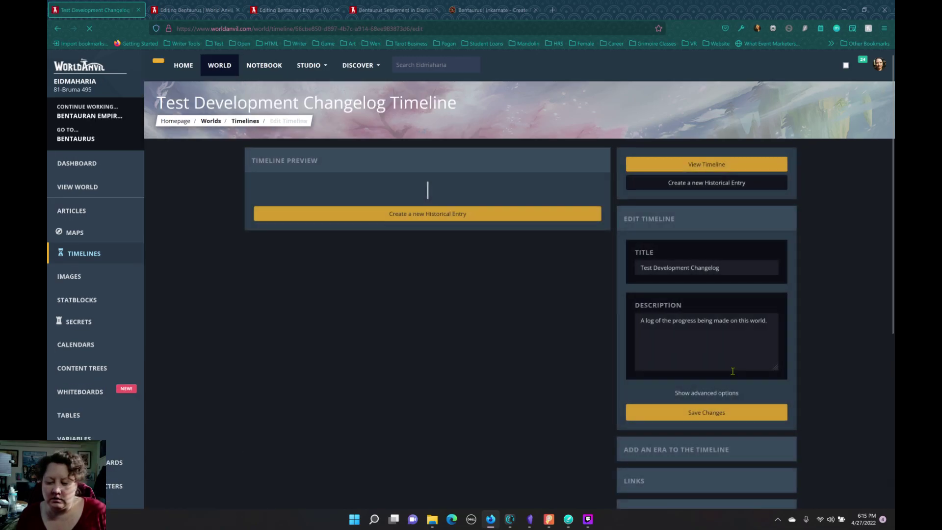
{"action": "scroll", "coordinate": [667, 373], "scroll_direction": "down", "scroll_amount": 5}
{"action": "left_click", "coordinate": [648, 257]}
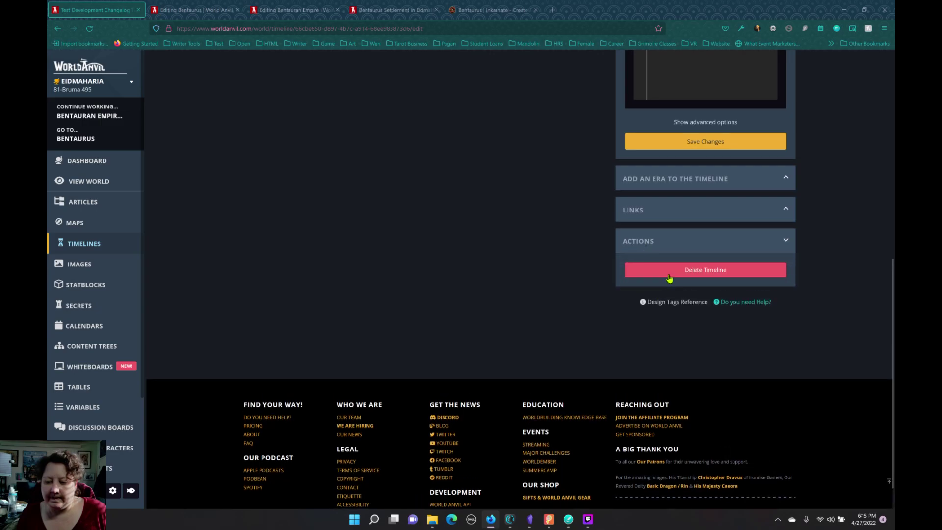
{"action": "left_click", "coordinate": [668, 274]}
{"action": "left_click", "coordinate": [510, 295]}
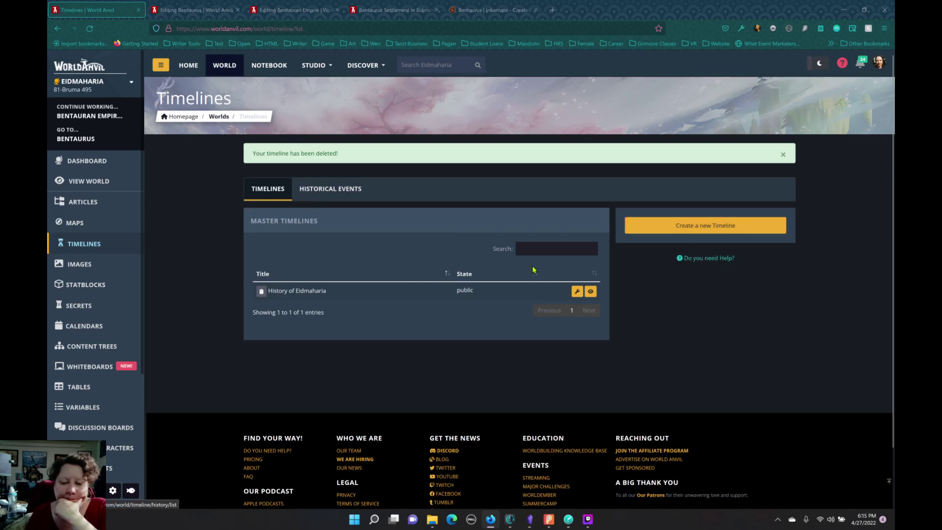
- View the public page of the History of Eidmaharia timeline and return to the timelines list
{"action": "left_click", "coordinate": [590, 291]}
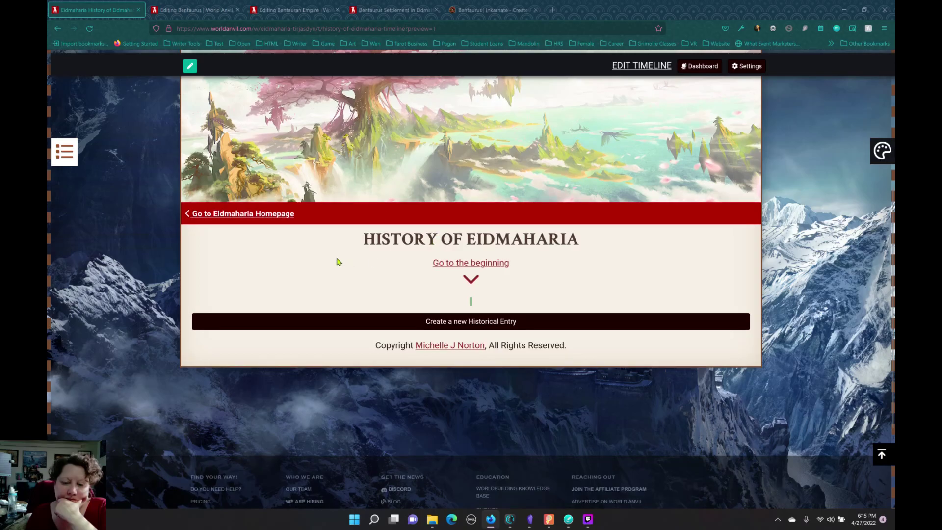
{"action": "left_click", "coordinate": [58, 29]}
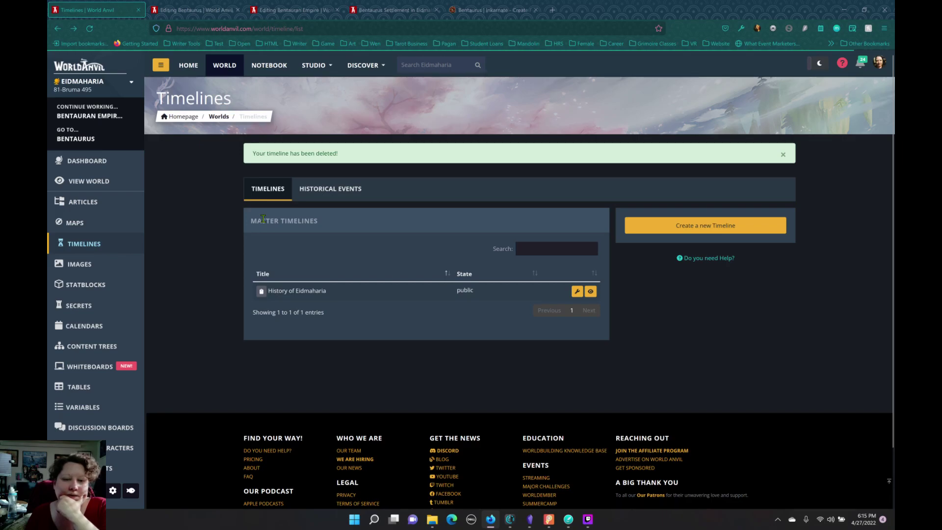
- Switch to Aeon Timeline and review the Eidmaharia events as a spreadsheet and on the timeline
{"action": "left_click", "coordinate": [510, 520]}
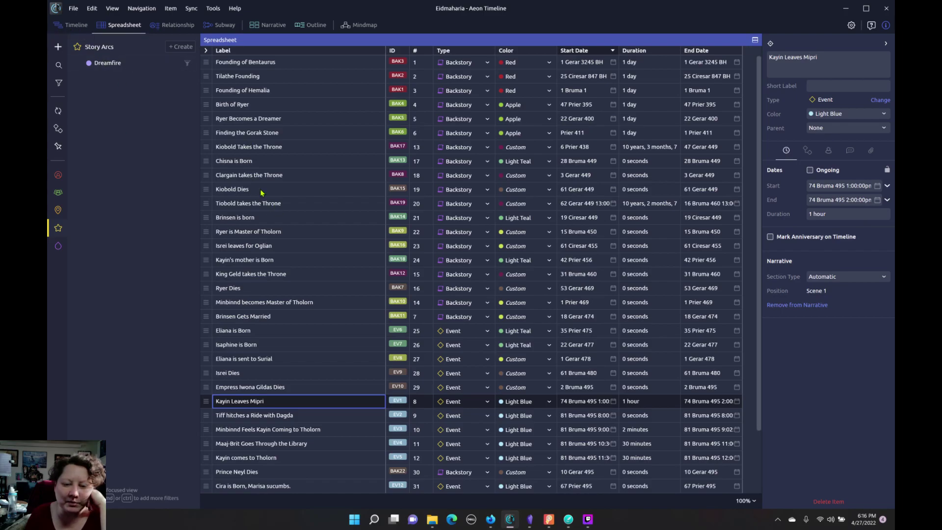
{"action": "scroll", "coordinate": [262, 192], "scroll_direction": "down", "scroll_amount": 3}
{"action": "scroll", "coordinate": [261, 183], "scroll_direction": "up", "scroll_amount": 3}
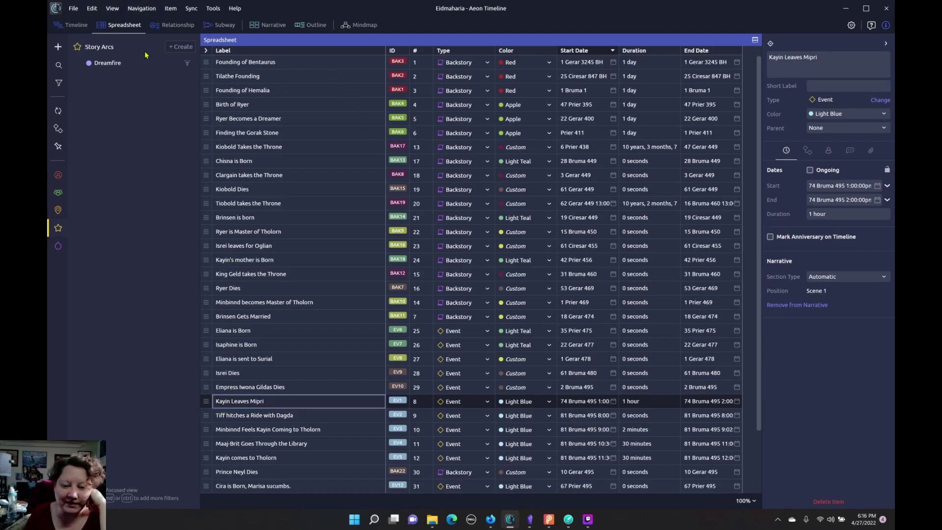
{"action": "left_click", "coordinate": [71, 25]}
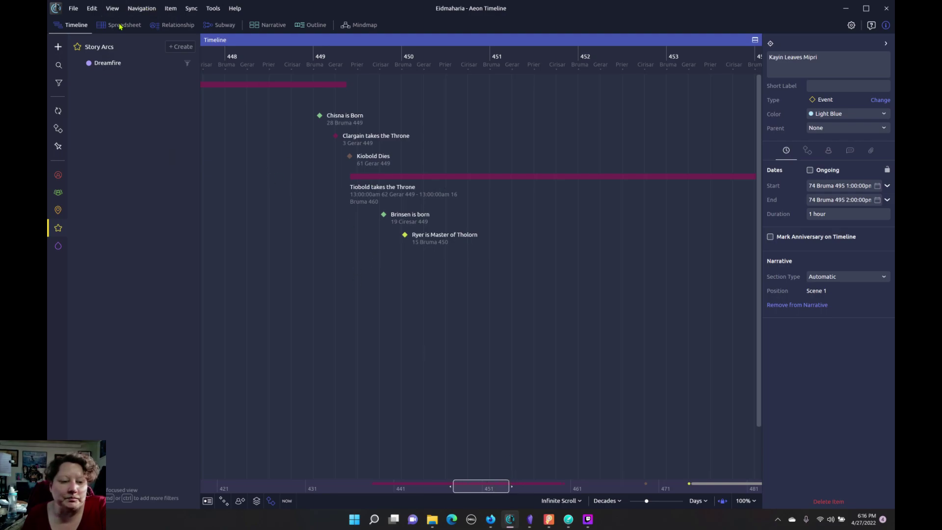
- Review how the Eidmaharia events link to characters and the Dreamfire story arc in the Relationship and Subway views
{"action": "left_click", "coordinate": [174, 25]}
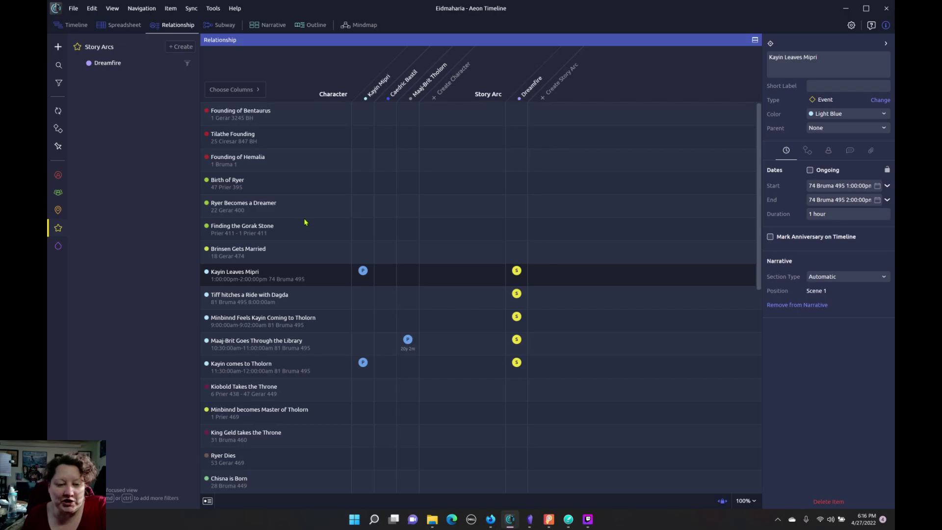
{"action": "scroll", "coordinate": [305, 224], "scroll_direction": "down", "scroll_amount": 6}
{"action": "scroll", "coordinate": [310, 227], "scroll_direction": "up", "scroll_amount": 5}
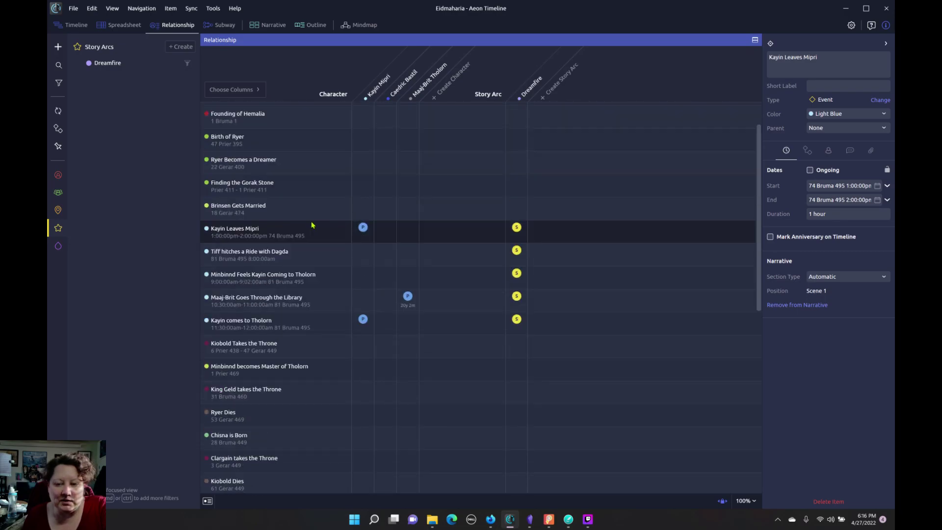
{"action": "scroll", "coordinate": [312, 223], "scroll_direction": "up", "scroll_amount": 1}
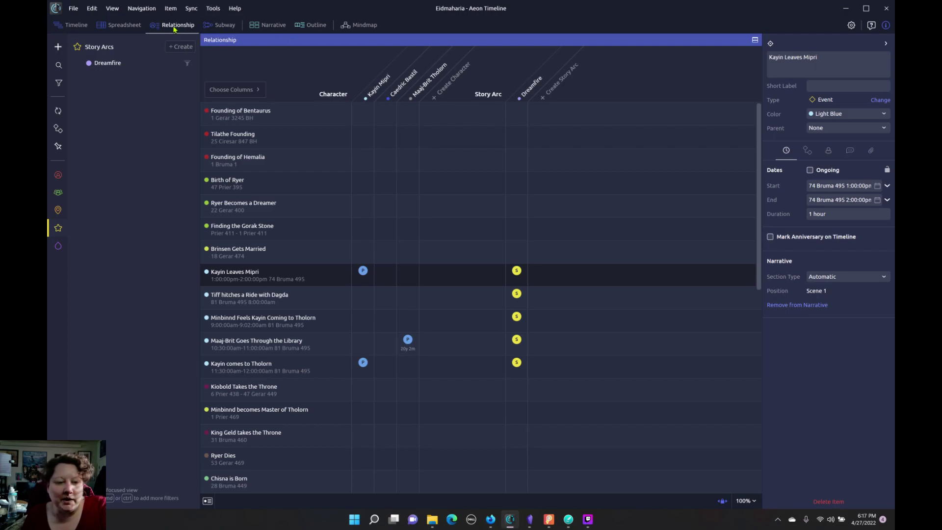
{"action": "left_click", "coordinate": [220, 25]}
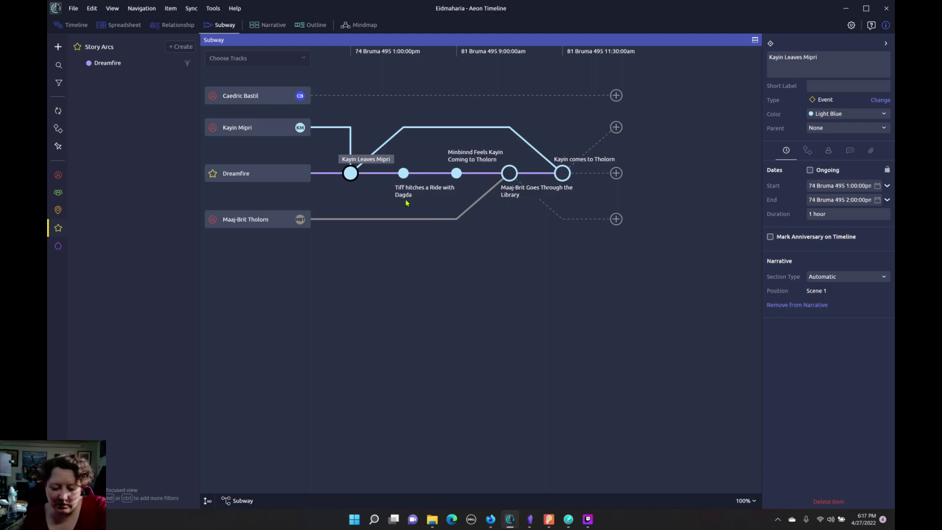
- Switch to File Explorer and look through the Eidmaharia project's Old\Outlines folder and its Old subfolder for earlier outline files
{"action": "key", "text": "alt+Tab"}
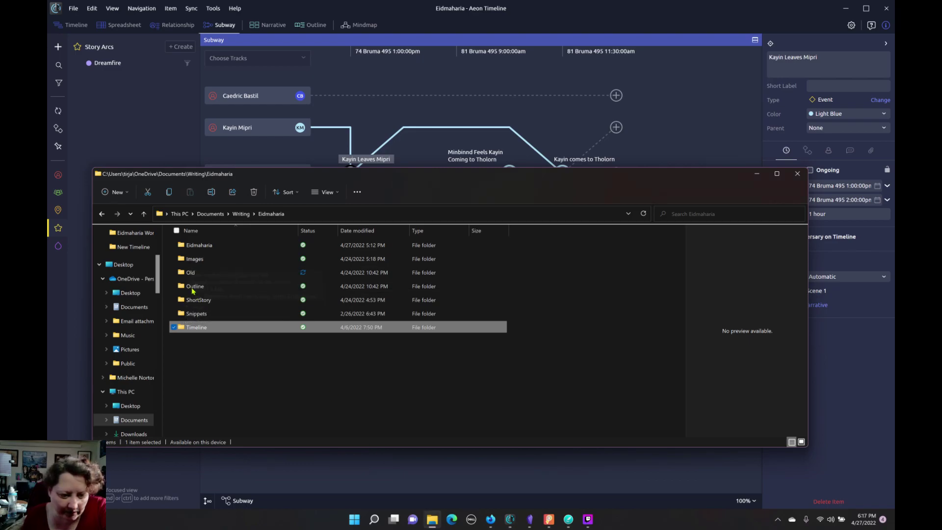
{"action": "double_click", "coordinate": [190, 272]}
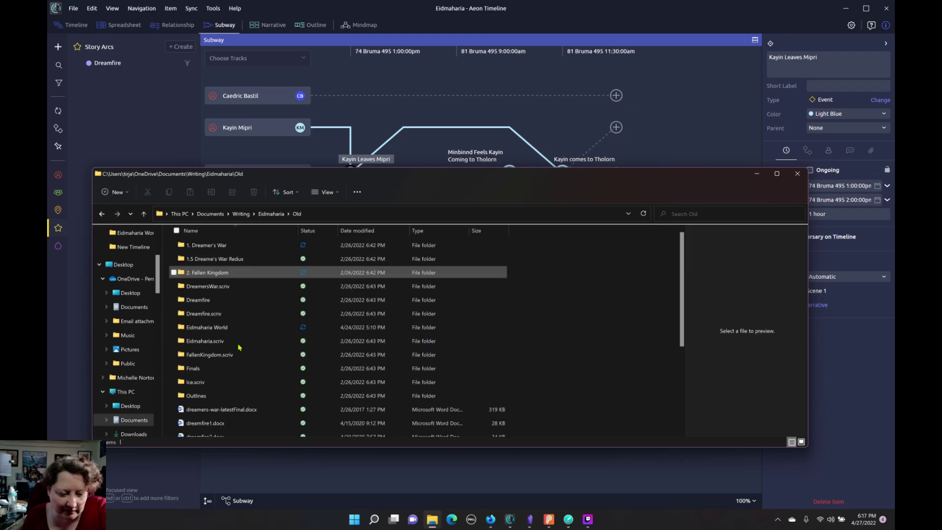
{"action": "double_click", "coordinate": [202, 395]}
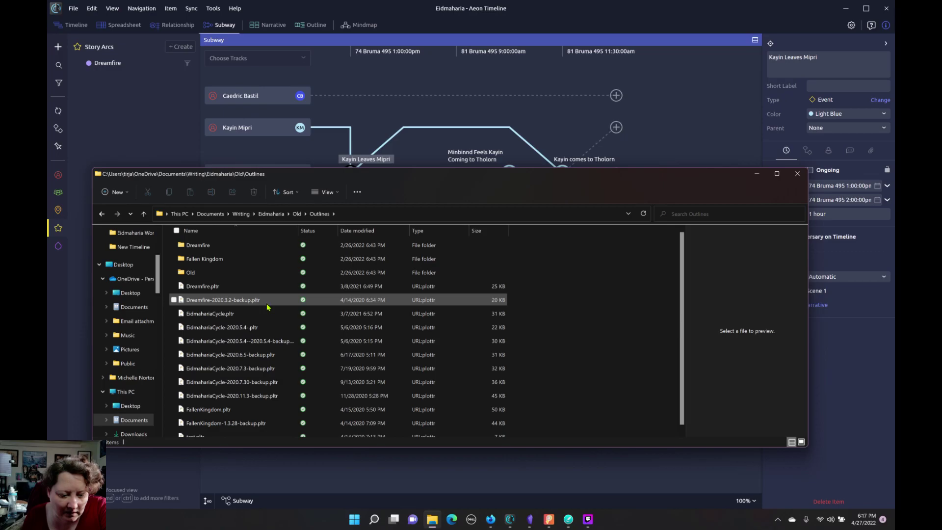
{"action": "scroll", "coordinate": [267, 307], "scroll_direction": "down", "scroll_amount": 1}
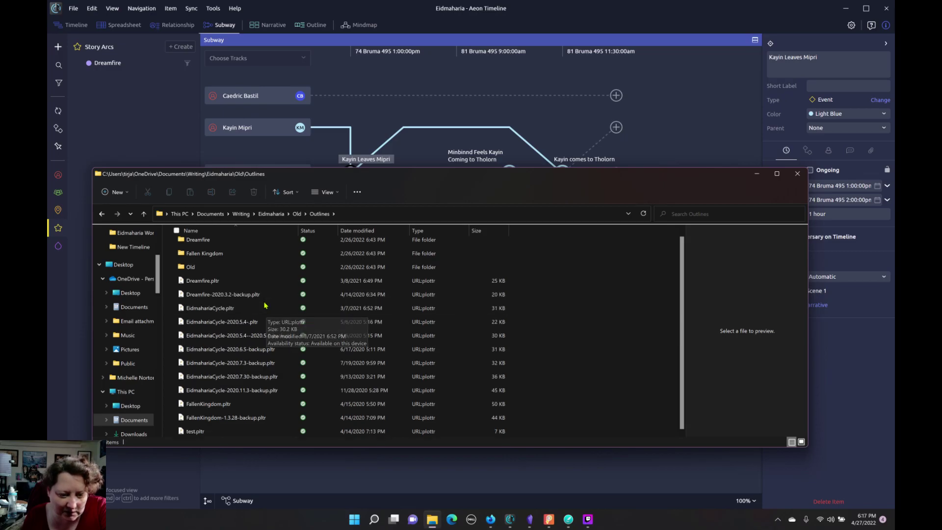
{"action": "scroll", "coordinate": [216, 284], "scroll_direction": "up", "scroll_amount": 1}
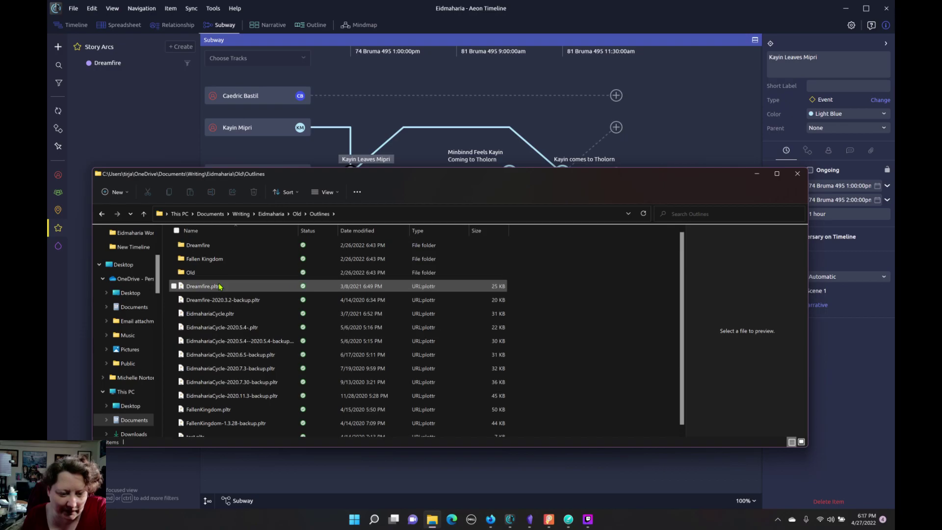
{"action": "double_click", "coordinate": [186, 274]}
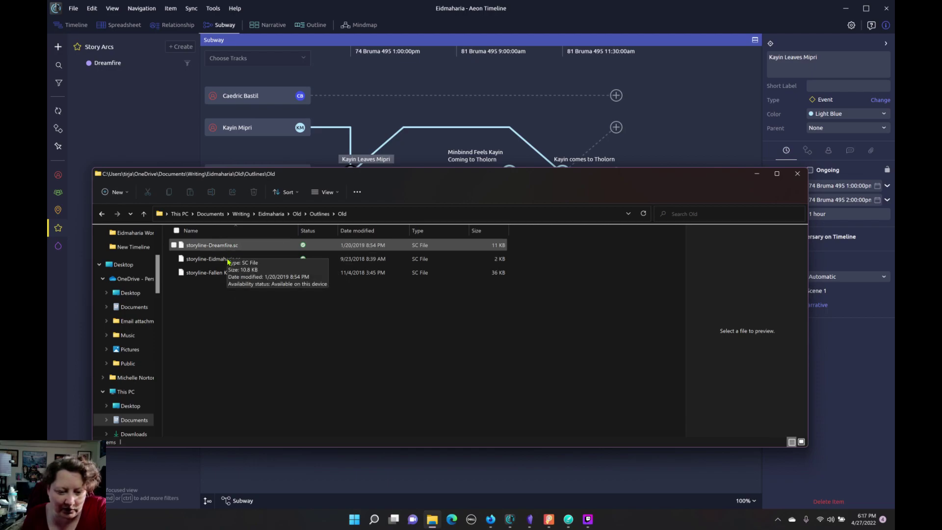
- Look through the project's main Old folder and the Dreamfire subfolder of Outlines, ending back in Outlines
{"action": "left_click", "coordinate": [298, 214]}
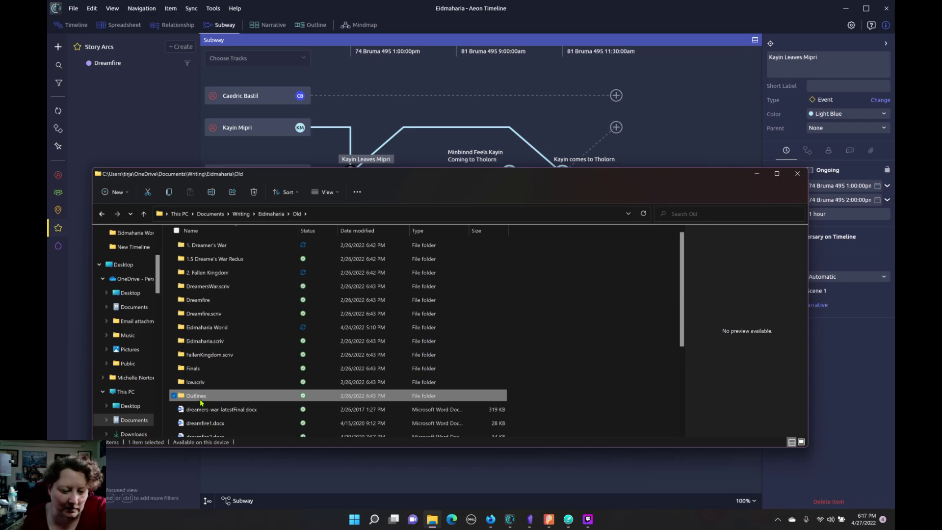
{"action": "scroll", "coordinate": [229, 322], "scroll_direction": "down", "scroll_amount": 4}
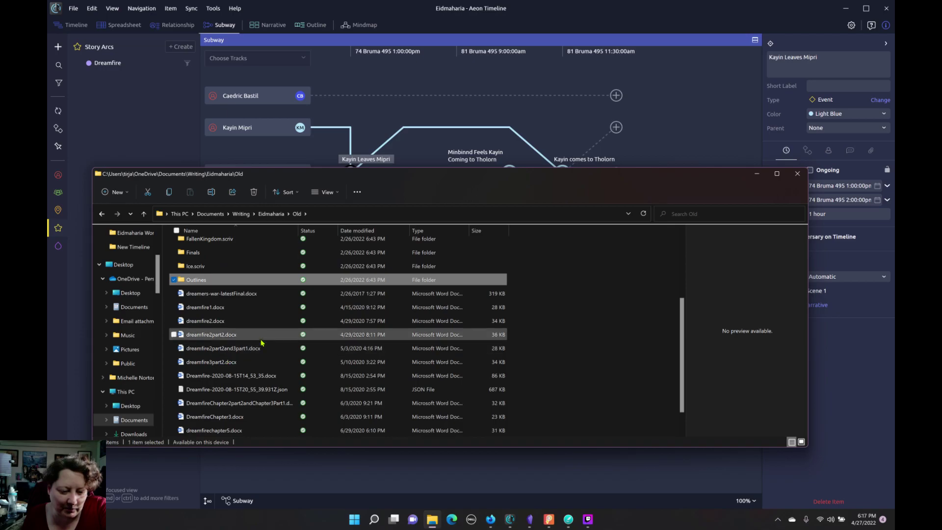
{"action": "scroll", "coordinate": [229, 321], "scroll_direction": "up", "scroll_amount": 3}
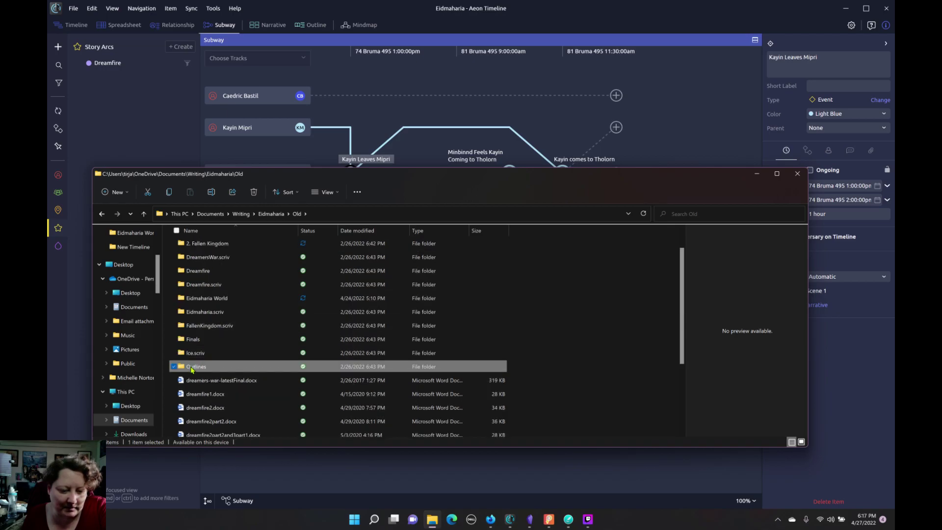
{"action": "double_click", "coordinate": [191, 366]}
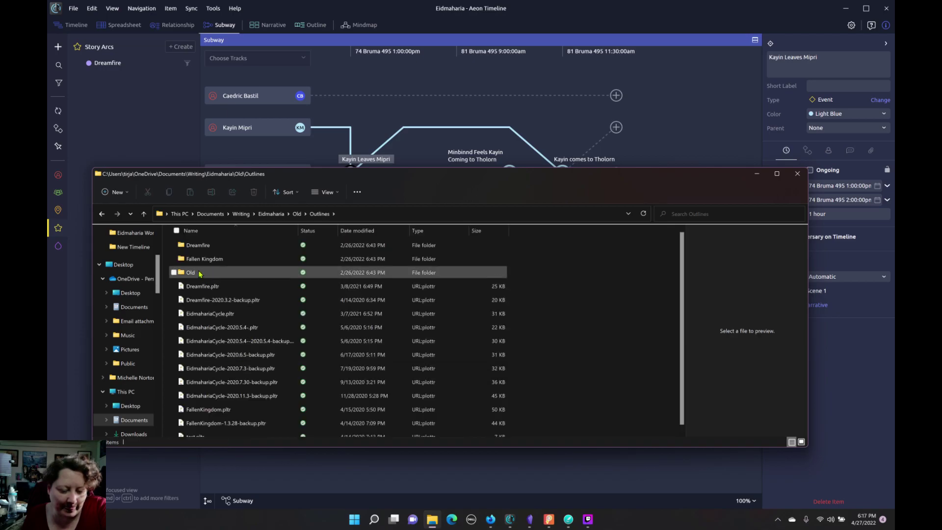
{"action": "double_click", "coordinate": [198, 245]}
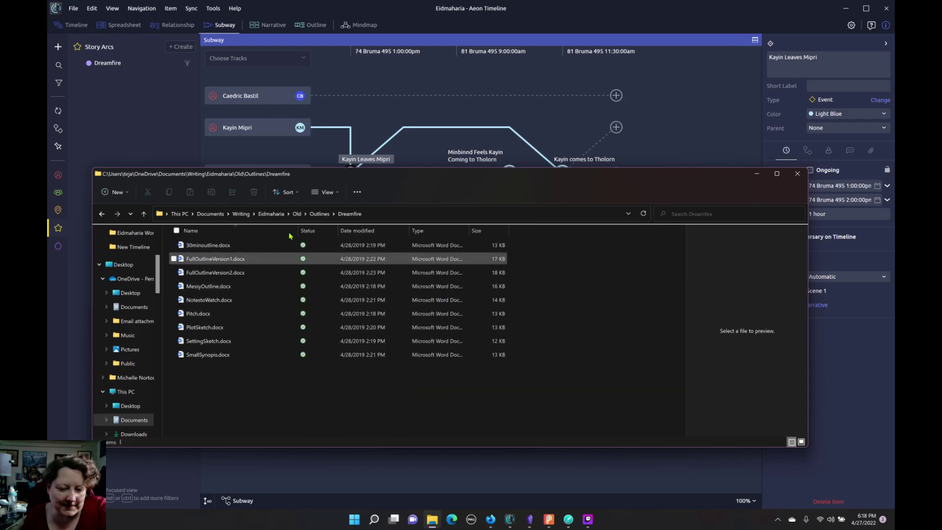
{"action": "left_click", "coordinate": [317, 214]}
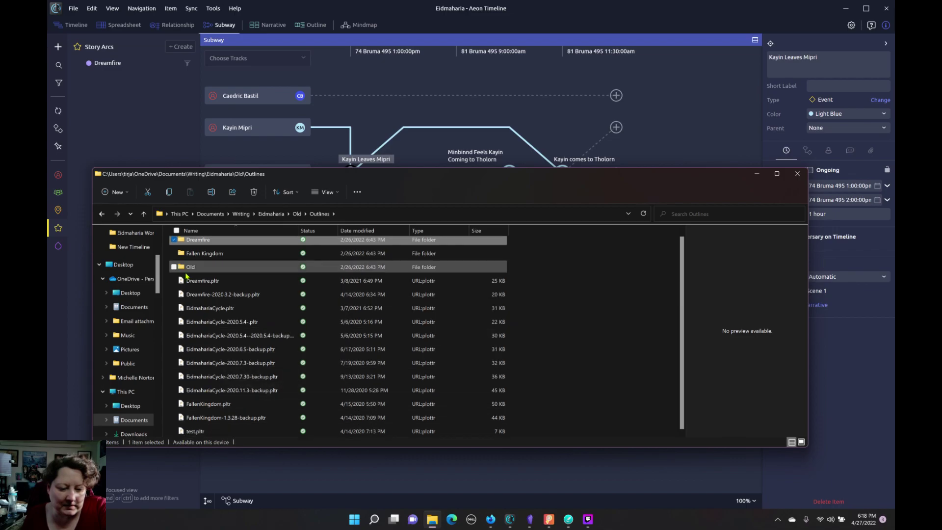
- Check the Old subfolder of Outlines, and return to Aeon Timeline to look at the Subway view's available tracks
{"action": "double_click", "coordinate": [186, 273]}
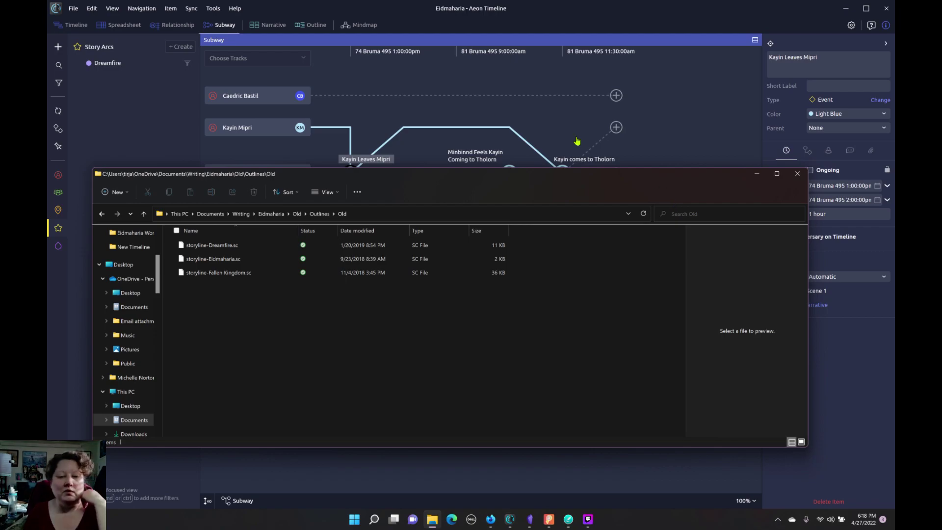
{"action": "left_click", "coordinate": [273, 156]}
{"action": "left_click", "coordinate": [273, 156]}
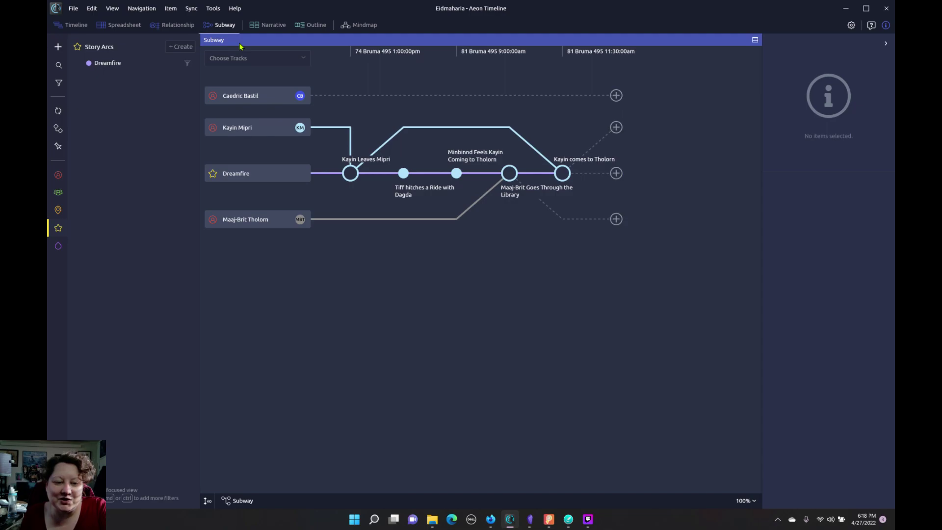
{"action": "left_click", "coordinate": [294, 64]}
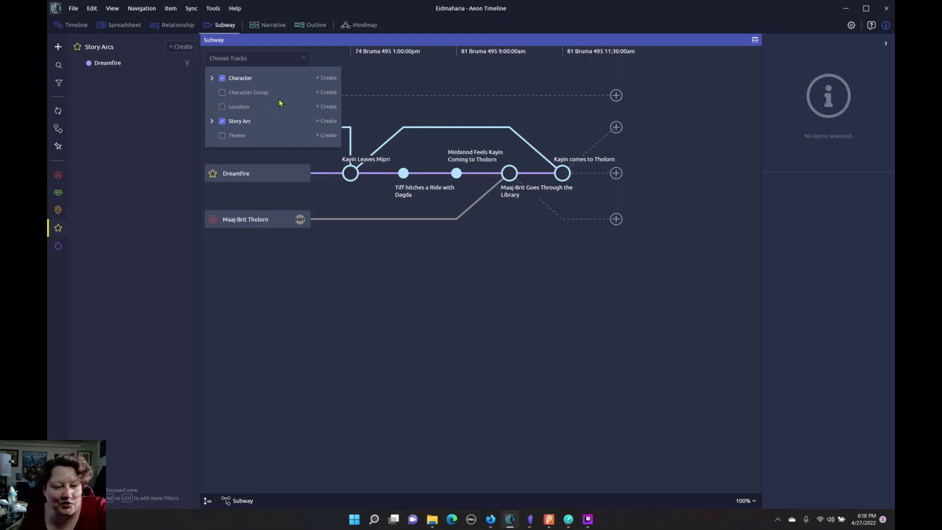
{"action": "left_click", "coordinate": [352, 72]}
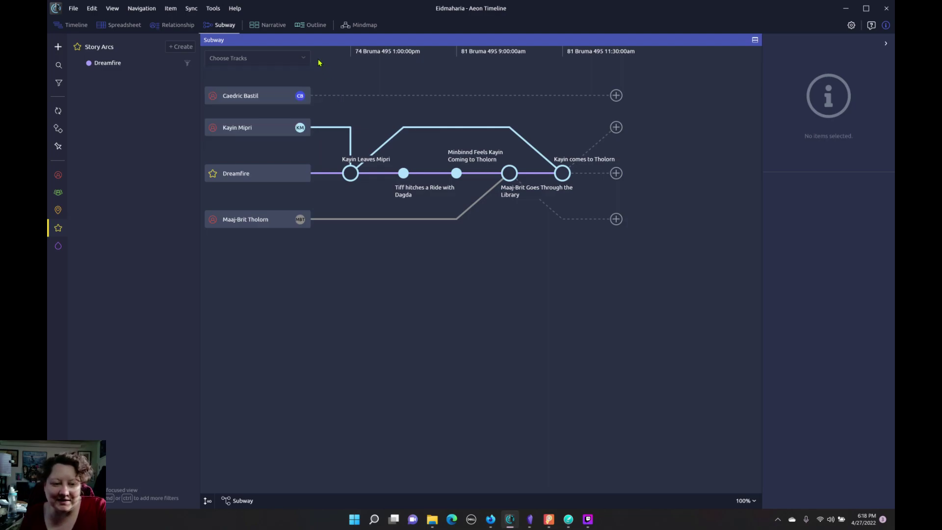
- Review the Eidmaharia scenes in the Narrative and Outline views, and check the Mindmap options
{"action": "left_click", "coordinate": [264, 25]}
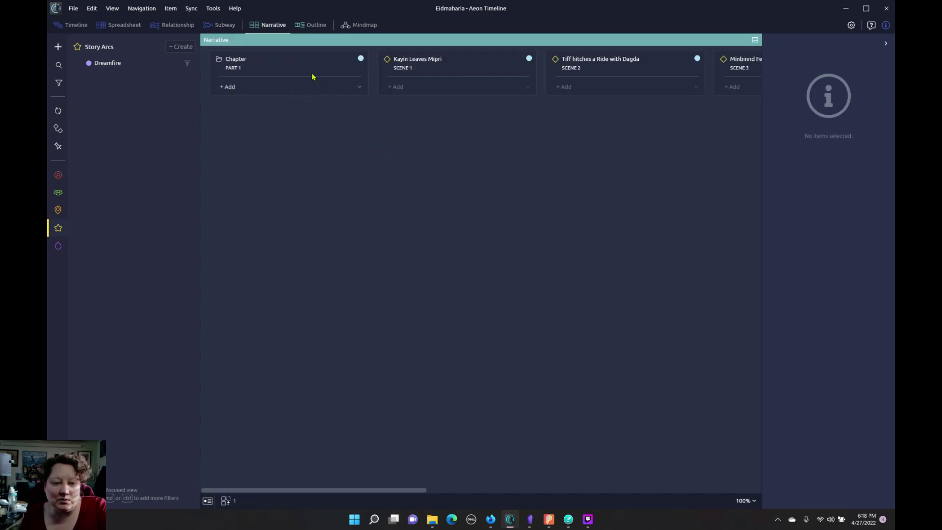
{"action": "left_click", "coordinate": [310, 26]}
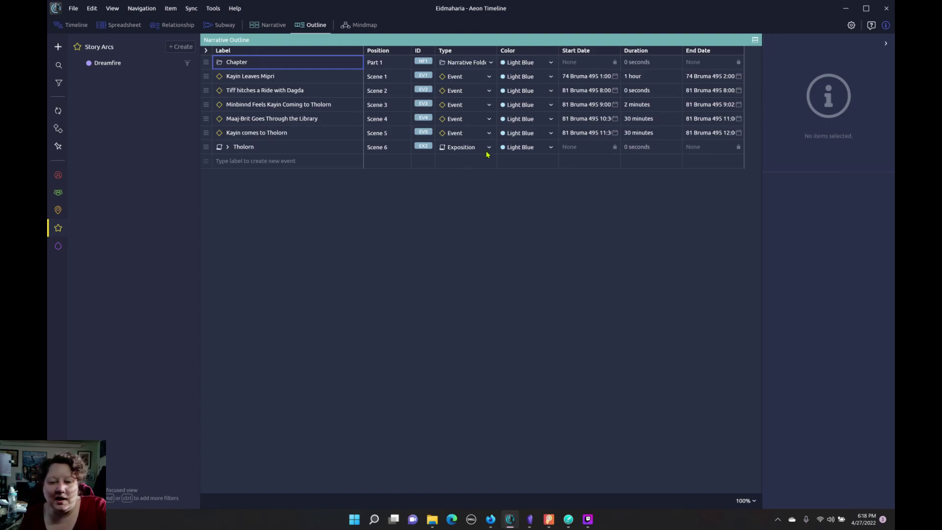
{"action": "left_click", "coordinate": [488, 79]}
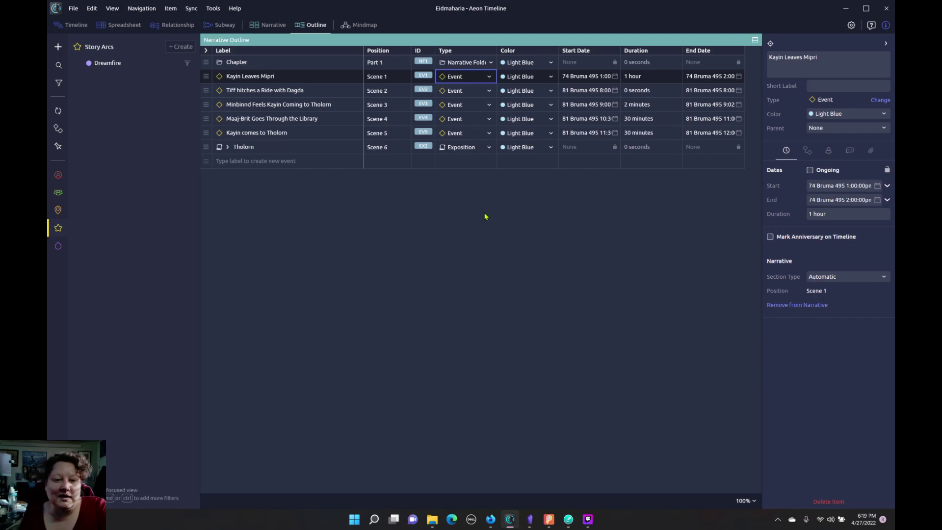
{"action": "left_click", "coordinate": [357, 25]}
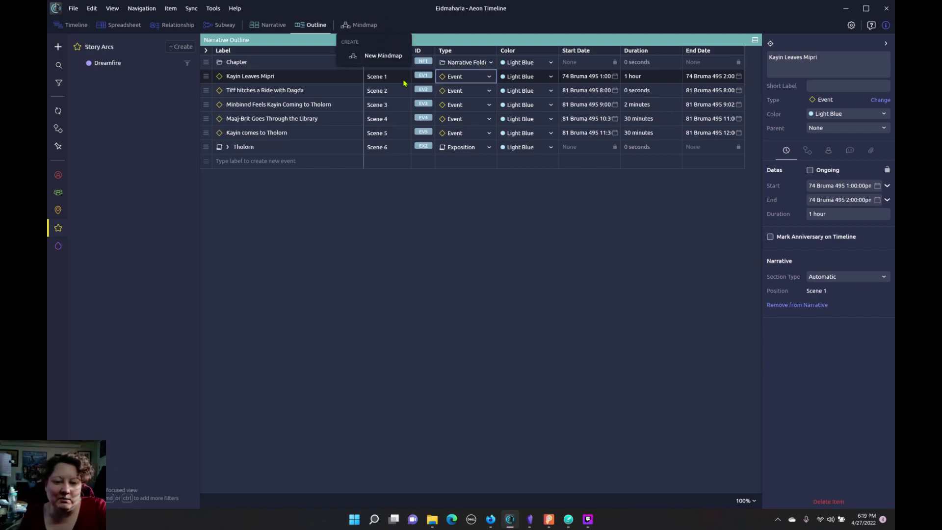
{"action": "left_click", "coordinate": [475, 225]}
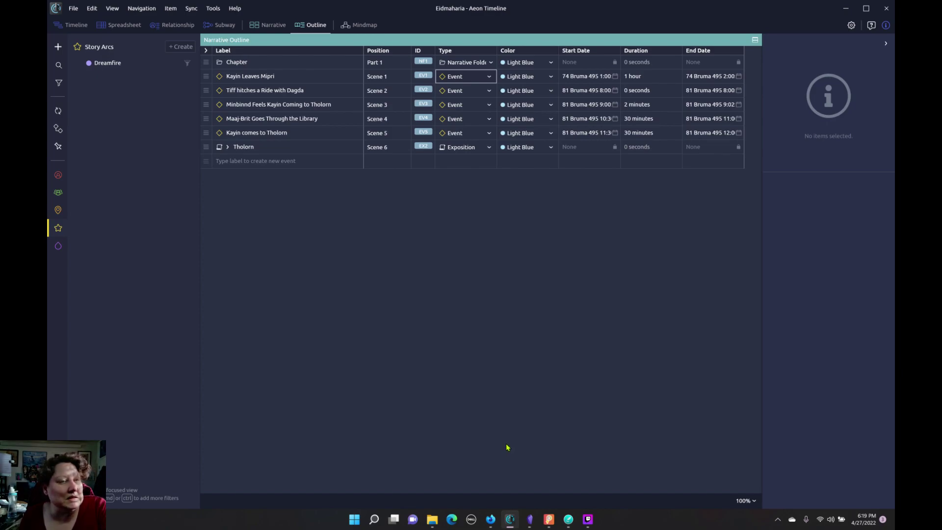
- Switch to Plottr and open the recent Eidmaharia project
{"action": "left_click", "coordinate": [550, 519]}
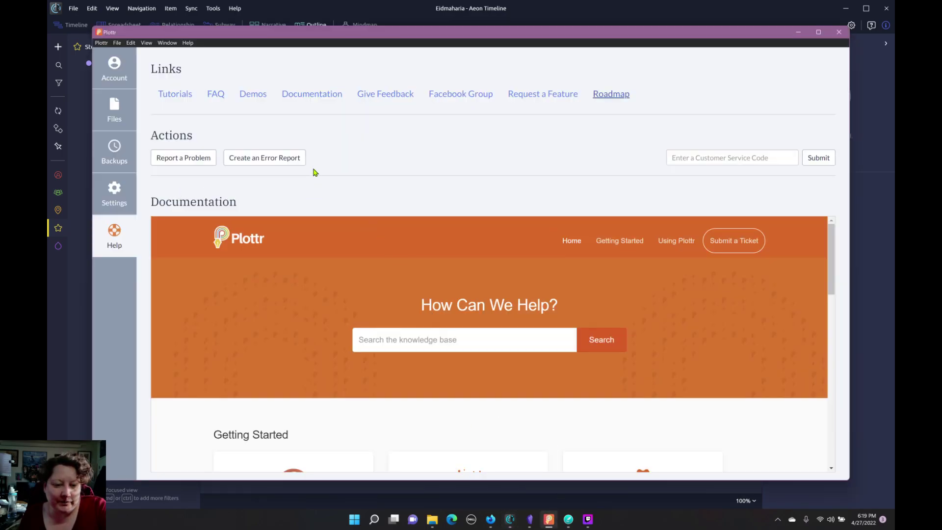
{"action": "left_click", "coordinate": [116, 81]}
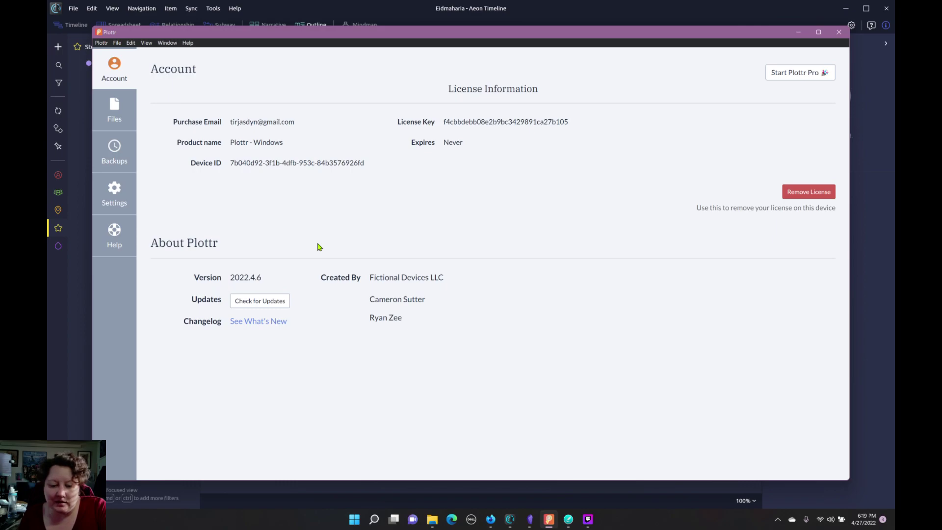
{"action": "left_click", "coordinate": [124, 127]}
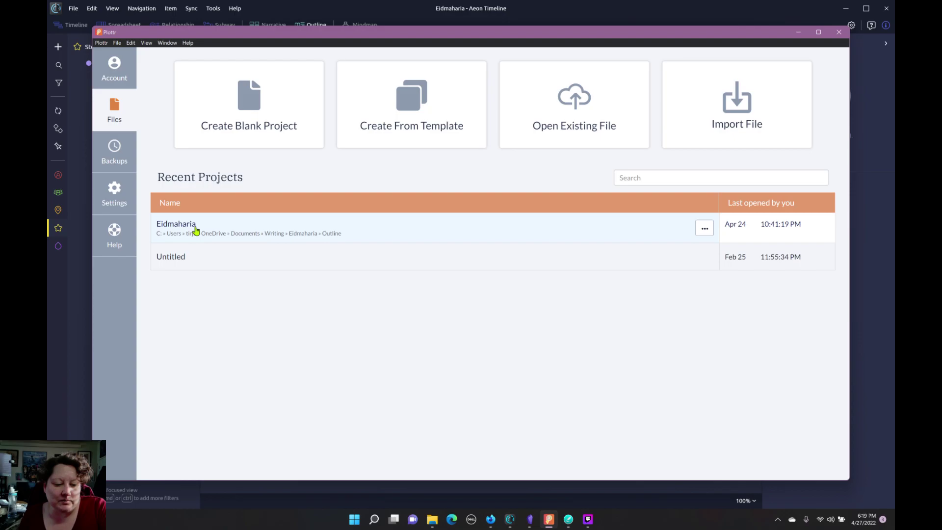
{"action": "left_click", "coordinate": [292, 232]}
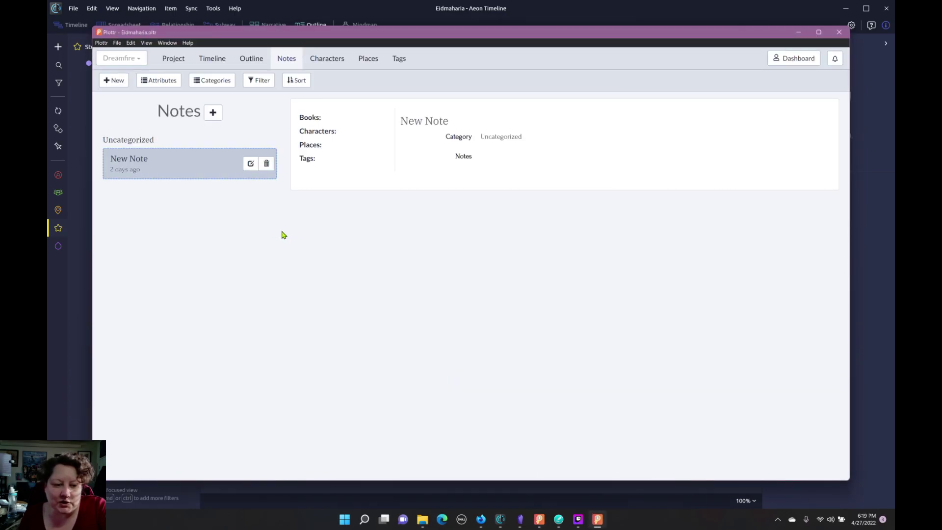
- Review the Eidmaharia series details and the Dreamfire book's timeline, keeping Dreamfire as the selected book
{"action": "left_click", "coordinate": [172, 66]}
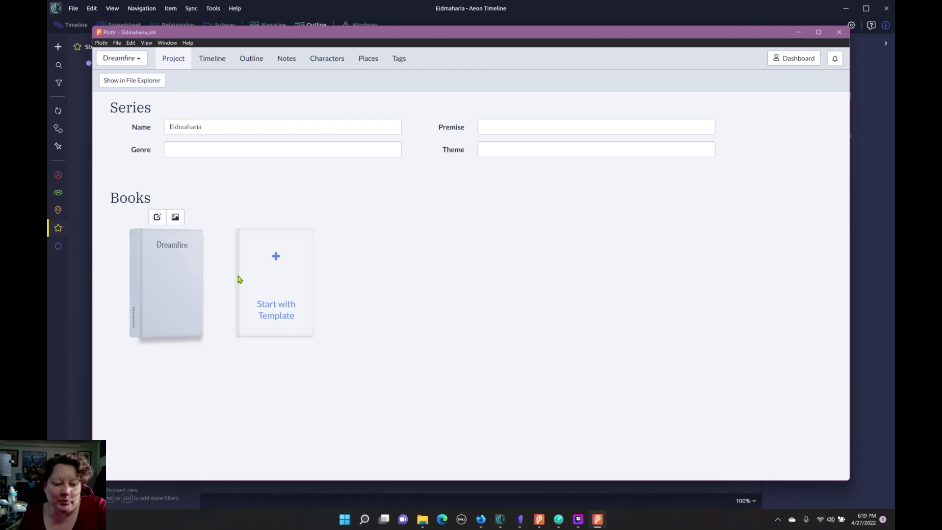
{"action": "left_click", "coordinate": [209, 59]}
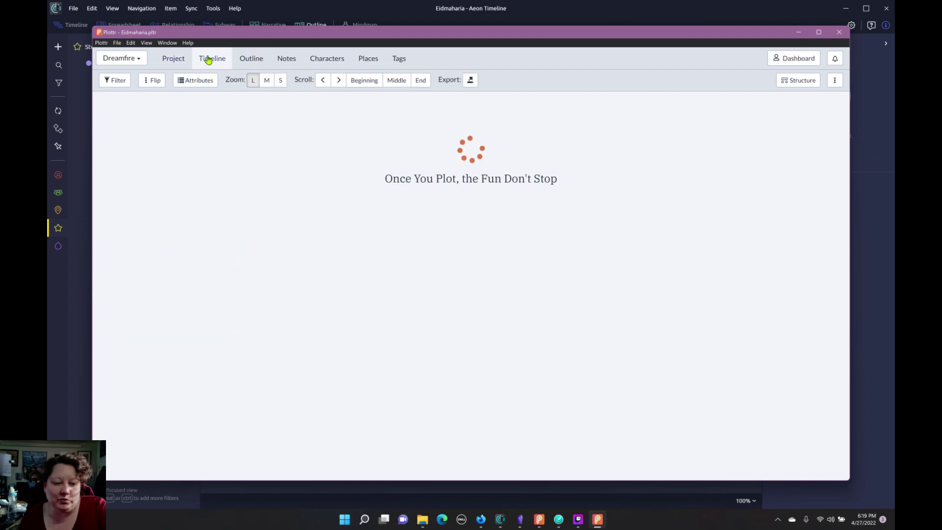
{"action": "left_click", "coordinate": [118, 60]}
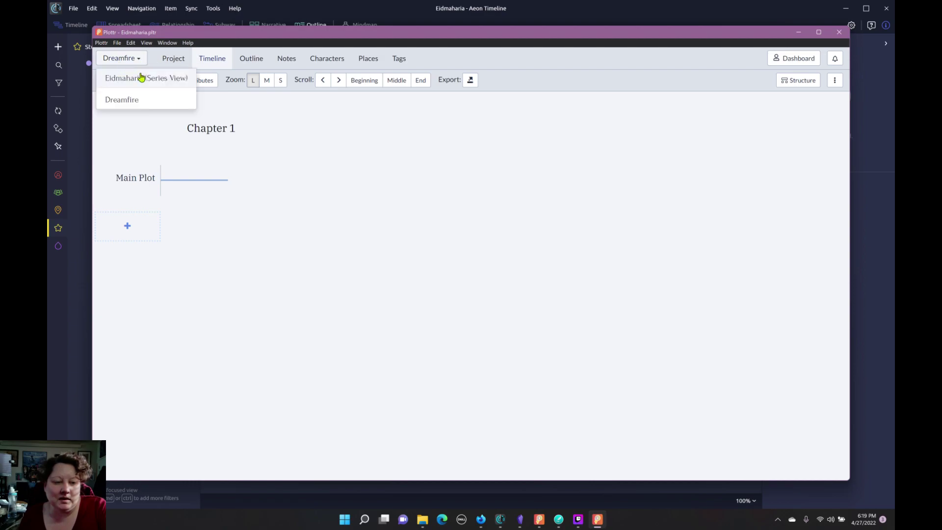
{"action": "left_click", "coordinate": [140, 103]}
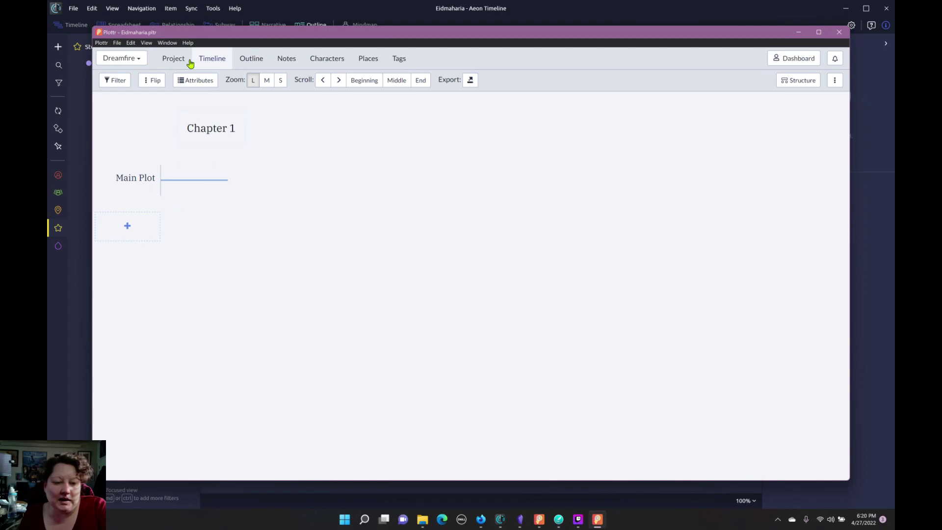
- Look through the project's outline, notes, characters, places and tags, ending back at the series and book overview
{"action": "left_click", "coordinate": [250, 63]}
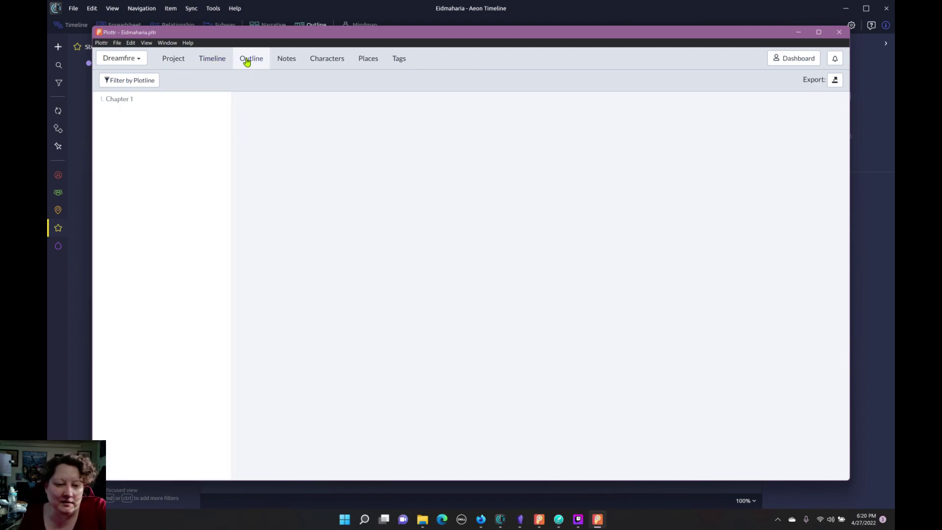
{"action": "left_click", "coordinate": [293, 60]}
{"action": "left_click", "coordinate": [318, 62]}
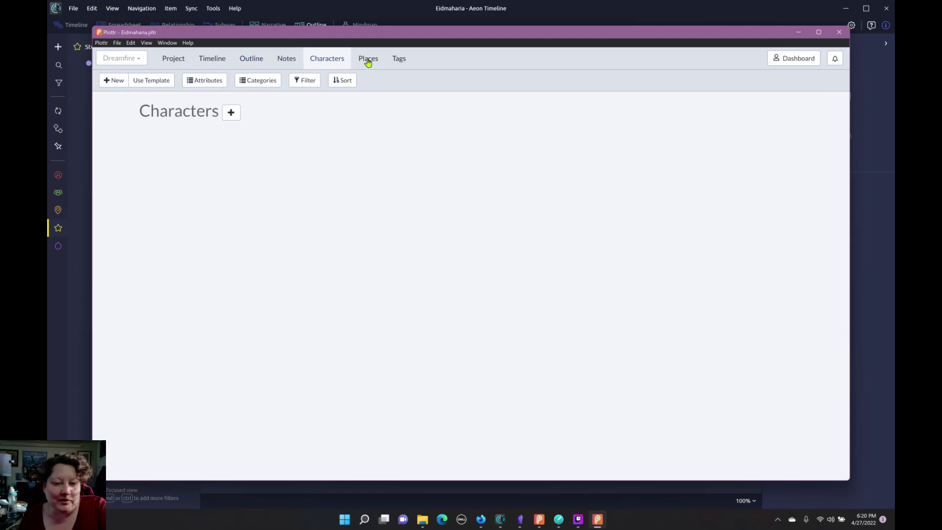
{"action": "left_click", "coordinate": [369, 61]}
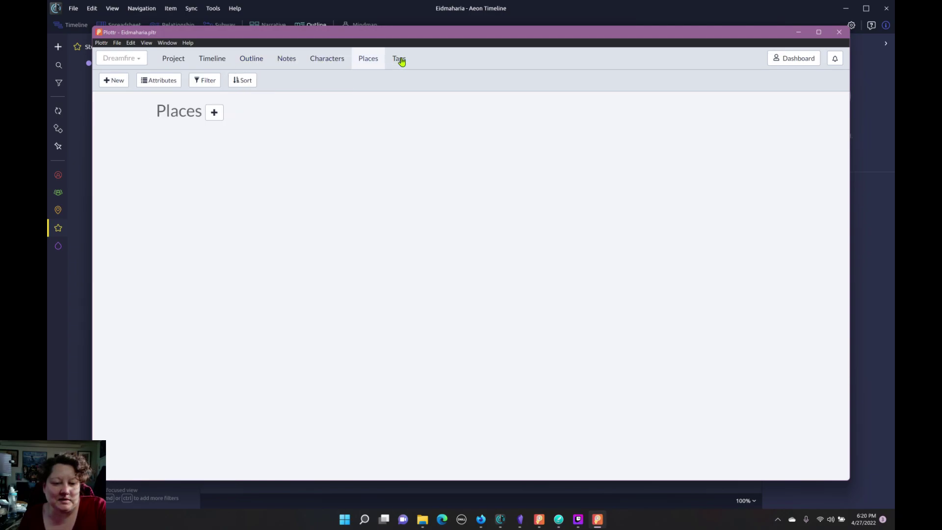
{"action": "left_click", "coordinate": [400, 60]}
{"action": "left_click", "coordinate": [173, 61]}
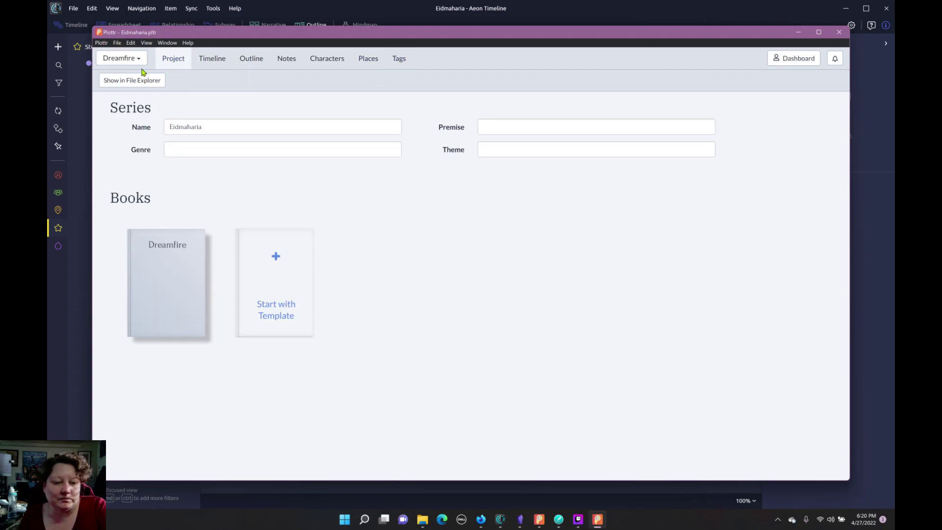
- Try to open another existing file from within the Eidmaharia project, and quit Plottr
{"action": "left_click", "coordinate": [117, 43]}
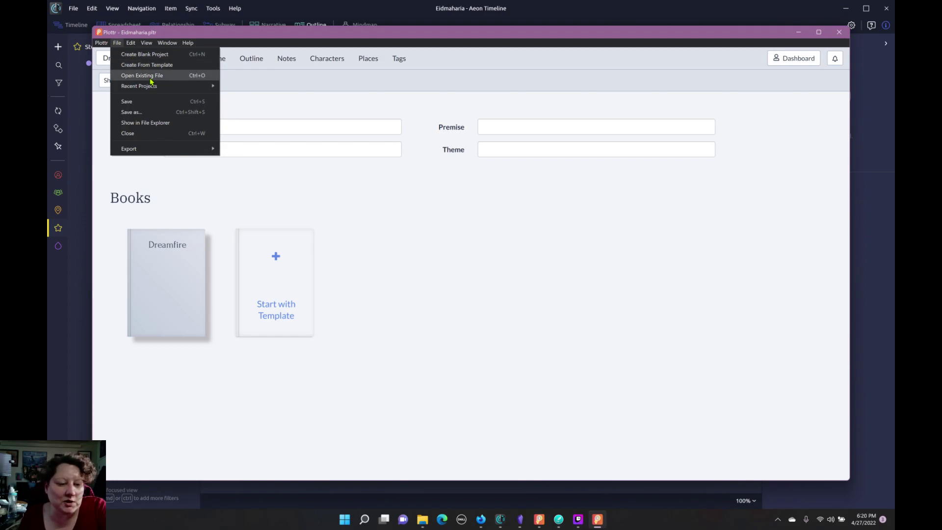
{"action": "left_click", "coordinate": [277, 128]}
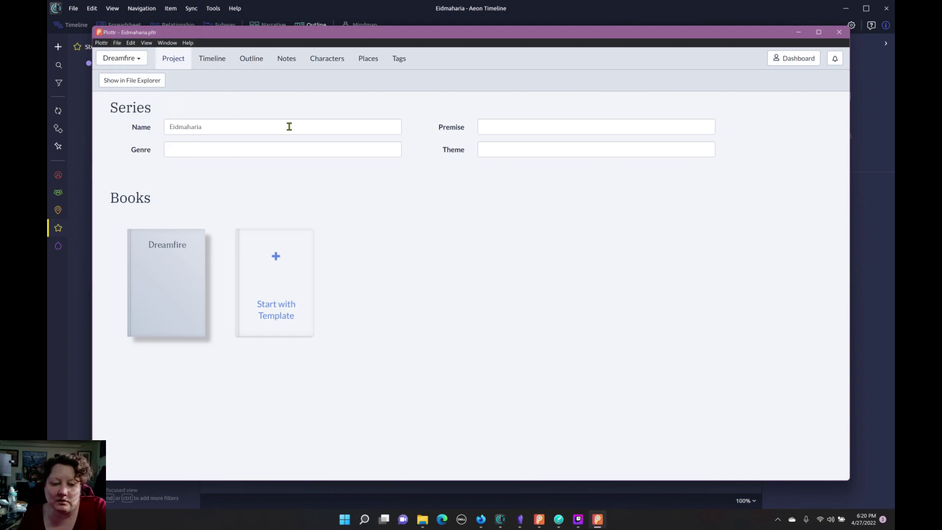
{"action": "left_click", "coordinate": [116, 43]}
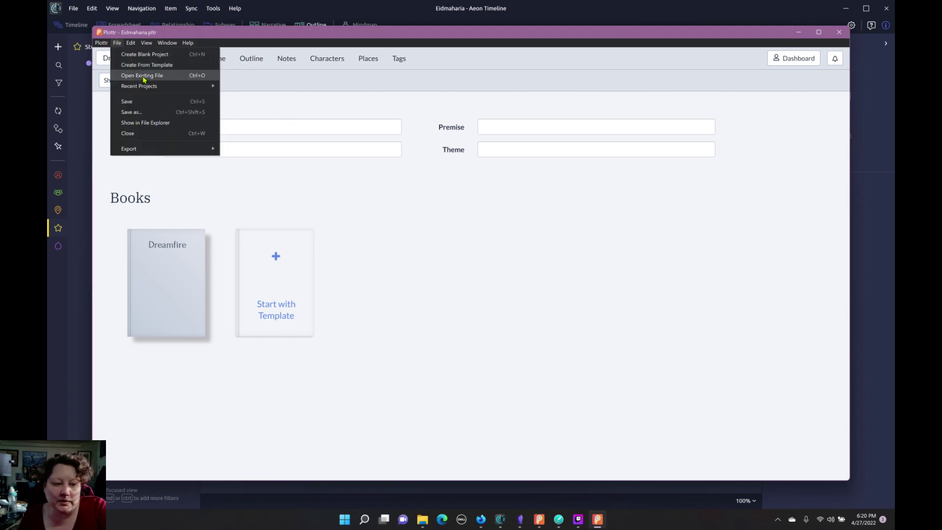
{"action": "left_click", "coordinate": [144, 77]}
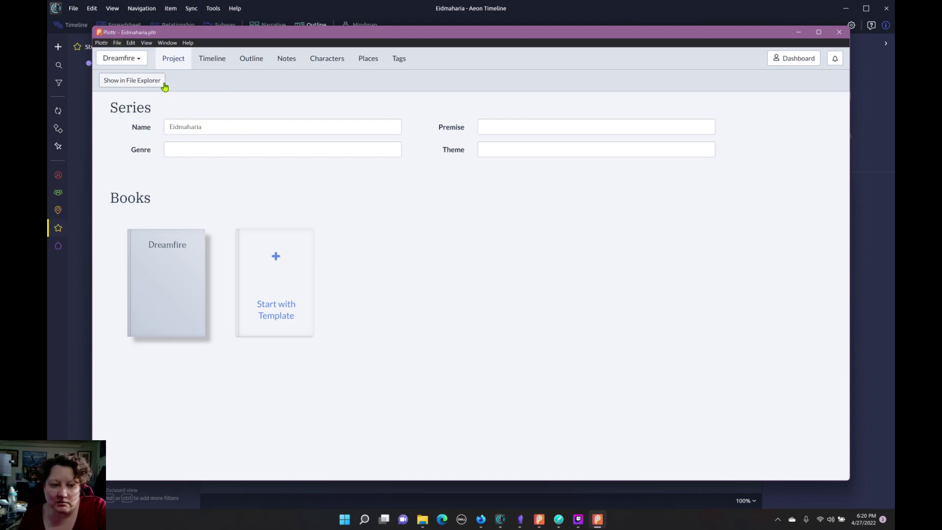
{"action": "left_click", "coordinate": [118, 43]}
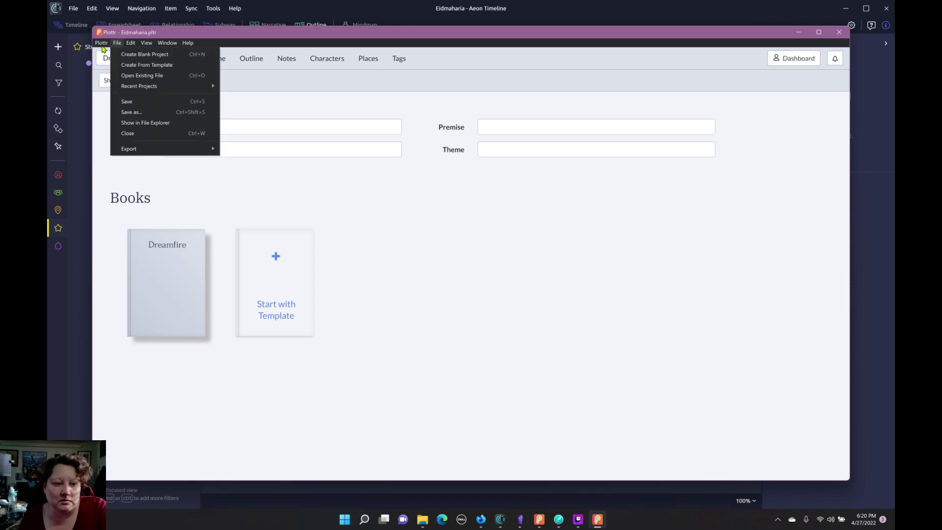
{"action": "left_click", "coordinate": [118, 43]}
{"action": "left_click", "coordinate": [101, 43]}
{"action": "left_click", "coordinate": [109, 65]}
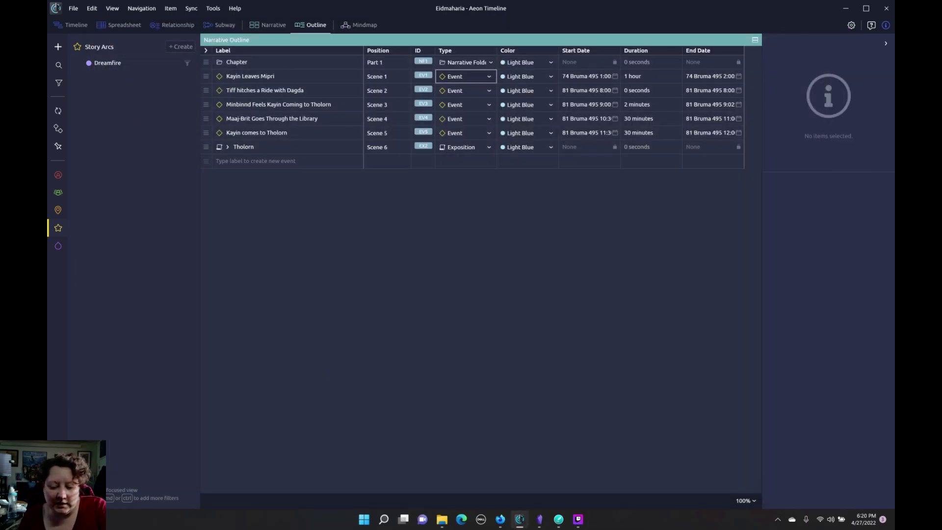
- Relaunch Plottr from the pinned Writing apps
{"action": "left_click", "coordinate": [364, 518]}
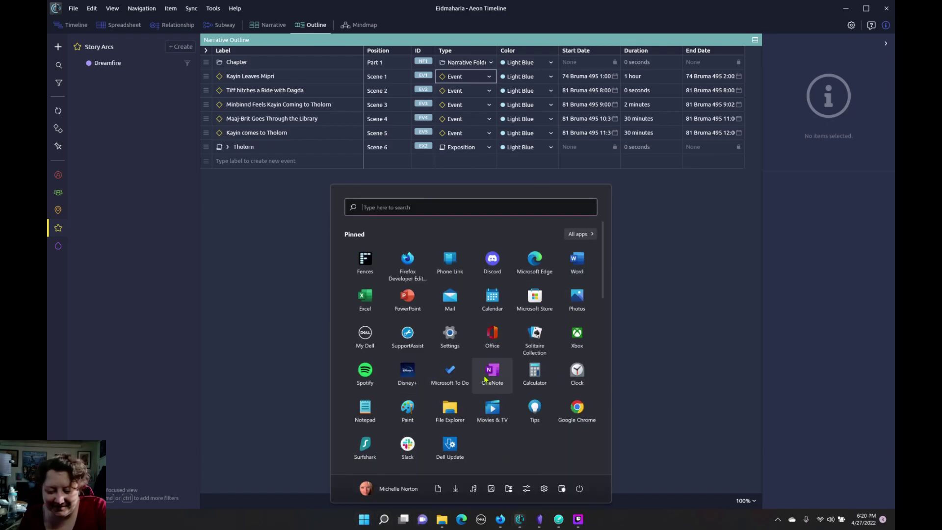
{"action": "scroll", "coordinate": [491, 392], "scroll_direction": "down", "scroll_amount": 5}
{"action": "scroll", "coordinate": [495, 405], "scroll_direction": "down", "scroll_amount": 1}
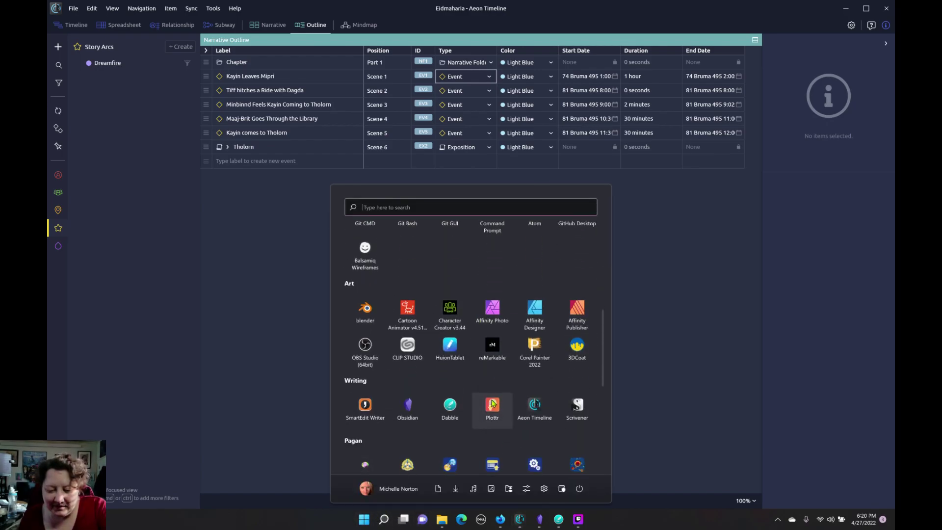
{"action": "left_click", "coordinate": [492, 405]}
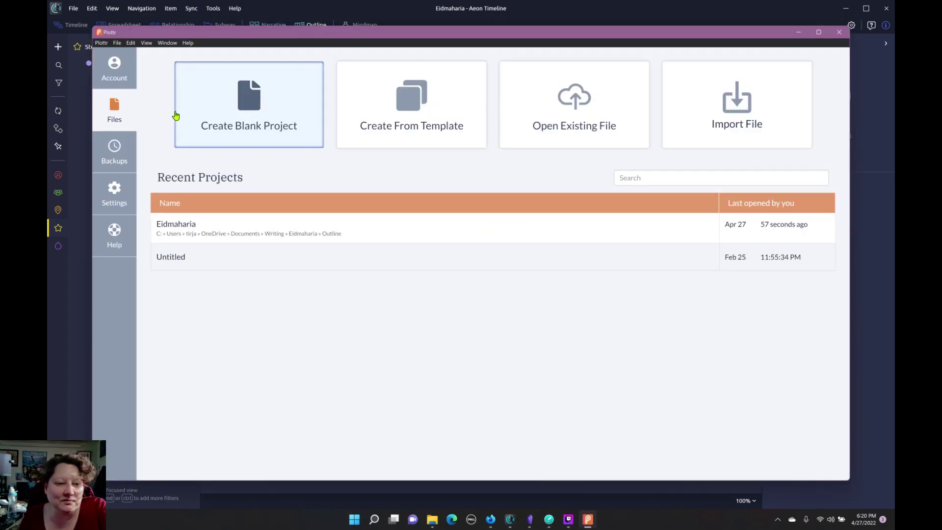
- Open the older outline file EidmahariaCycle.pltr from the Eidmaharia project's Old > Outlines folder
{"action": "left_click", "coordinate": [166, 45]}
{"action": "mouse_move", "coordinate": [140, 44]}
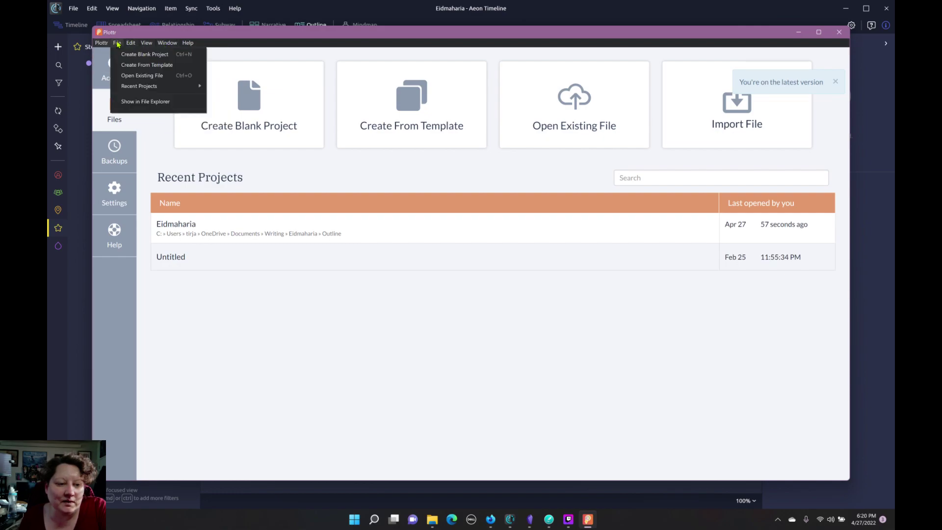
{"action": "left_click", "coordinate": [129, 75]}
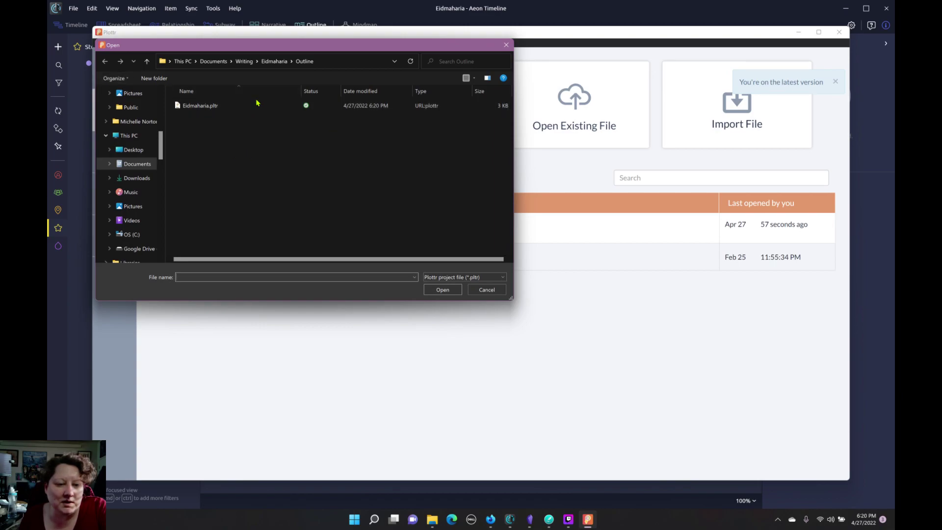
{"action": "left_click", "coordinate": [268, 62]}
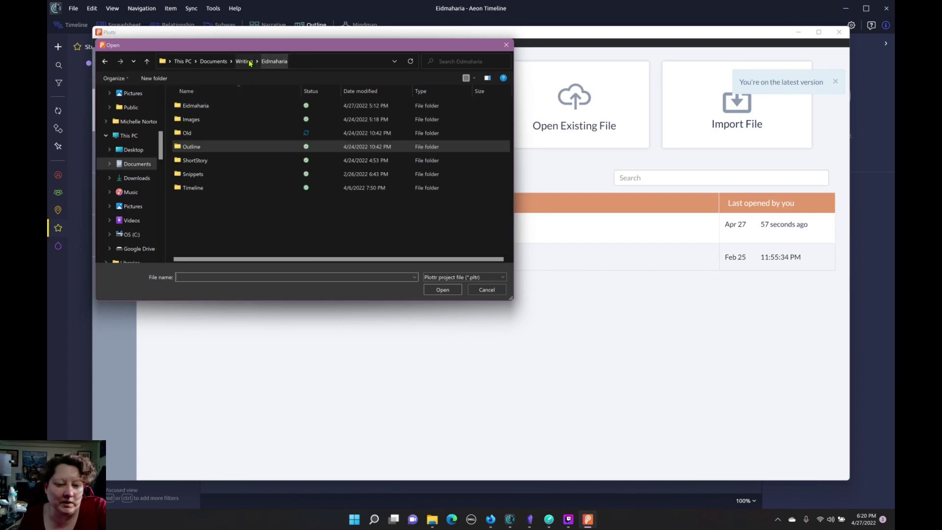
{"action": "double_click", "coordinate": [191, 131]}
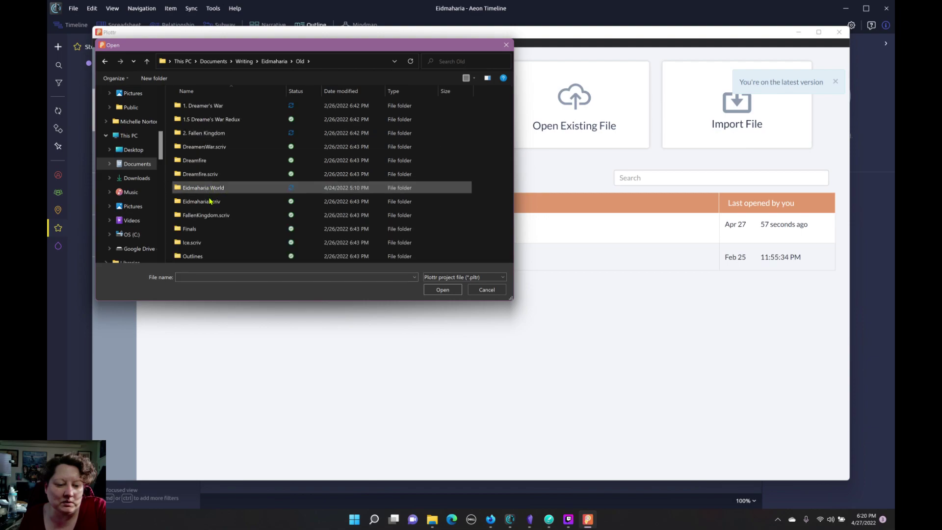
{"action": "double_click", "coordinate": [191, 256]}
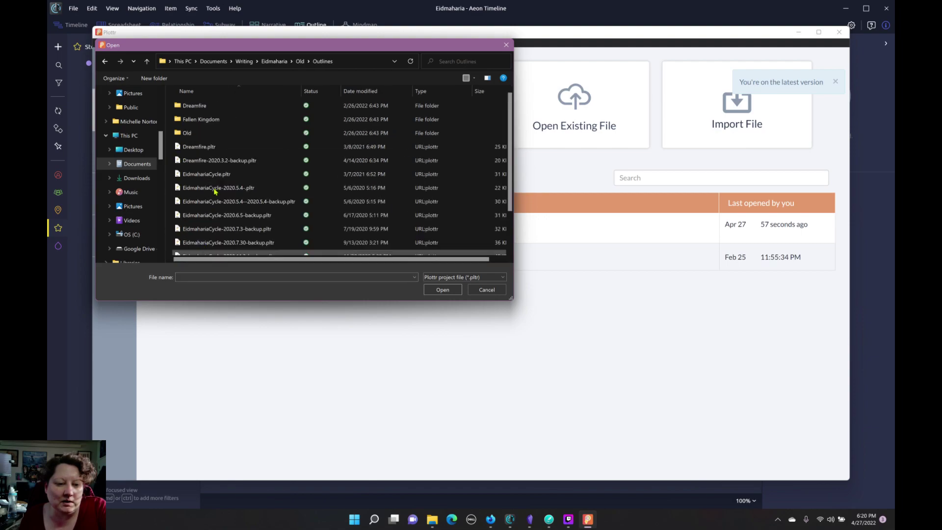
{"action": "double_click", "coordinate": [195, 105]}
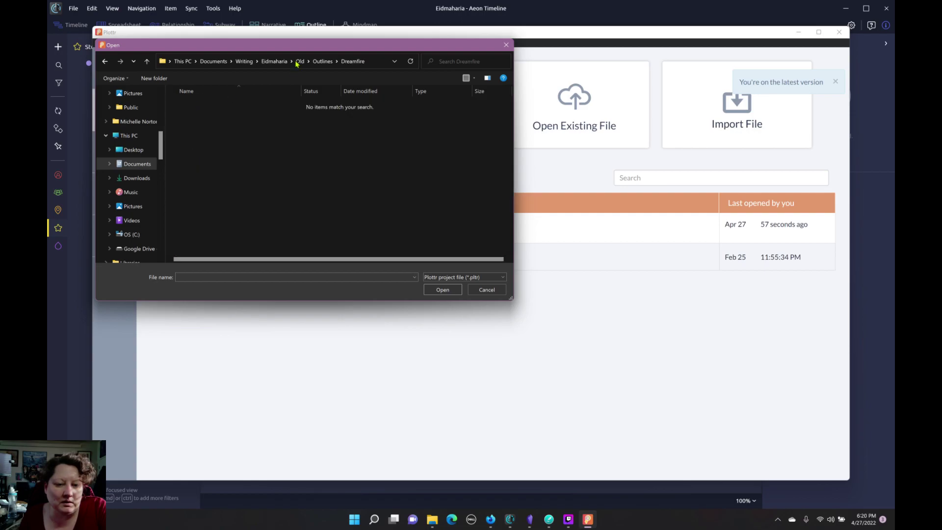
{"action": "left_click", "coordinate": [322, 62]}
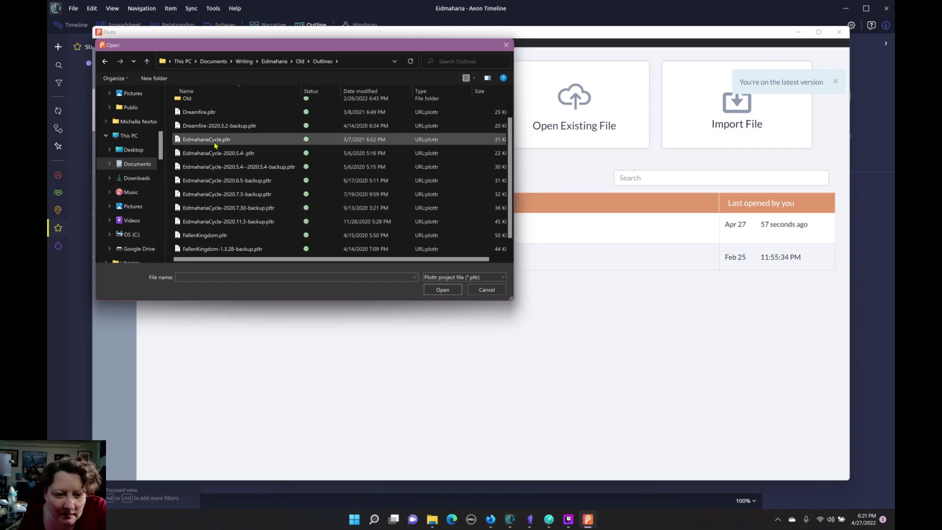
{"action": "double_click", "coordinate": [211, 141]}
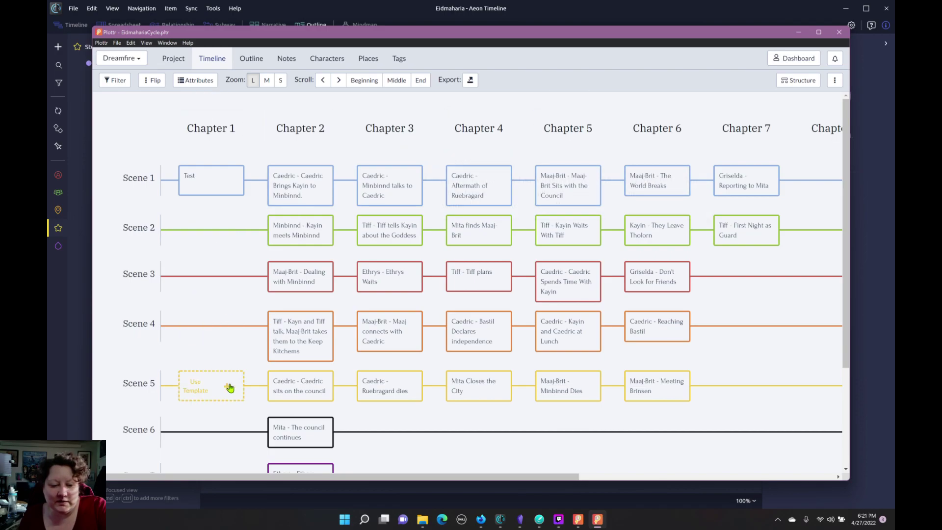
- Review Dreamfire's timeline scenes and read its outline from Chapter 2 into Chapter 4
{"action": "scroll", "coordinate": [454, 293], "scroll_direction": "down", "scroll_amount": 3}
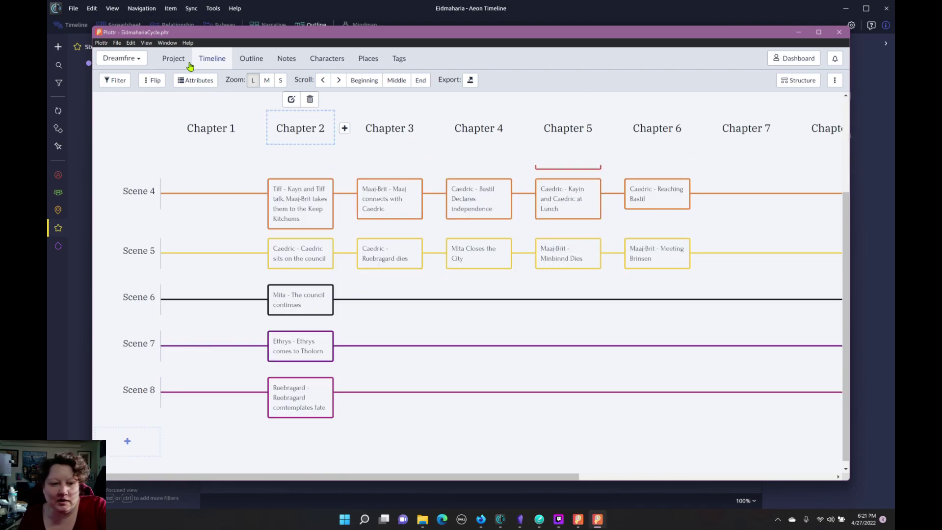
{"action": "left_click", "coordinate": [242, 60]}
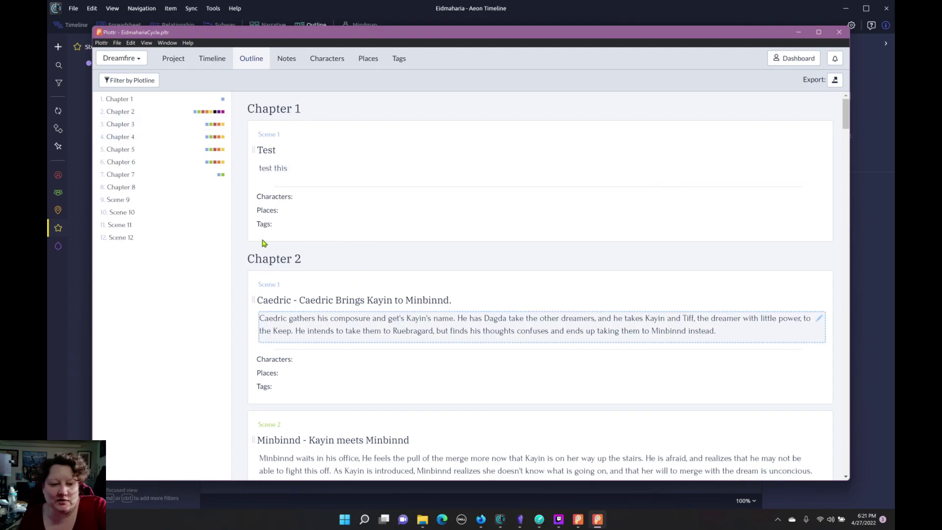
{"action": "left_click", "coordinate": [122, 113]}
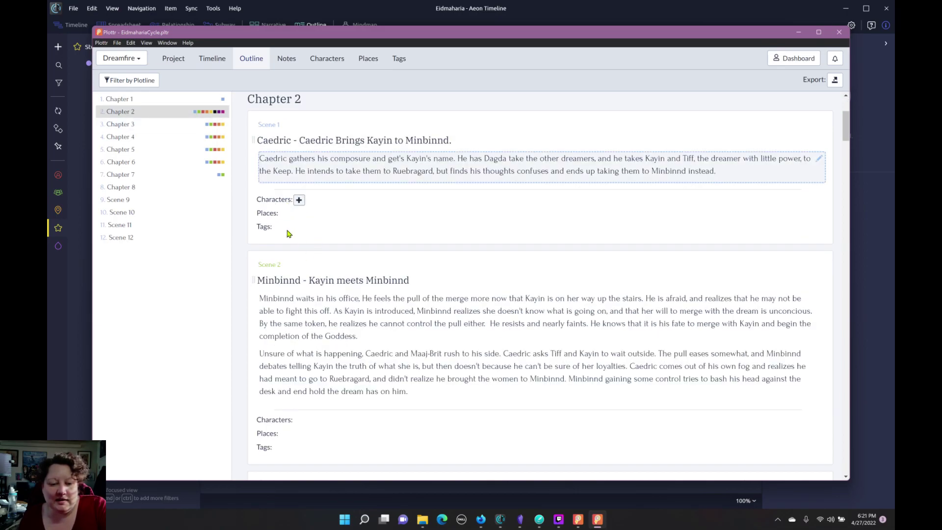
{"action": "scroll", "coordinate": [363, 294], "scroll_direction": "down", "scroll_amount": 15}
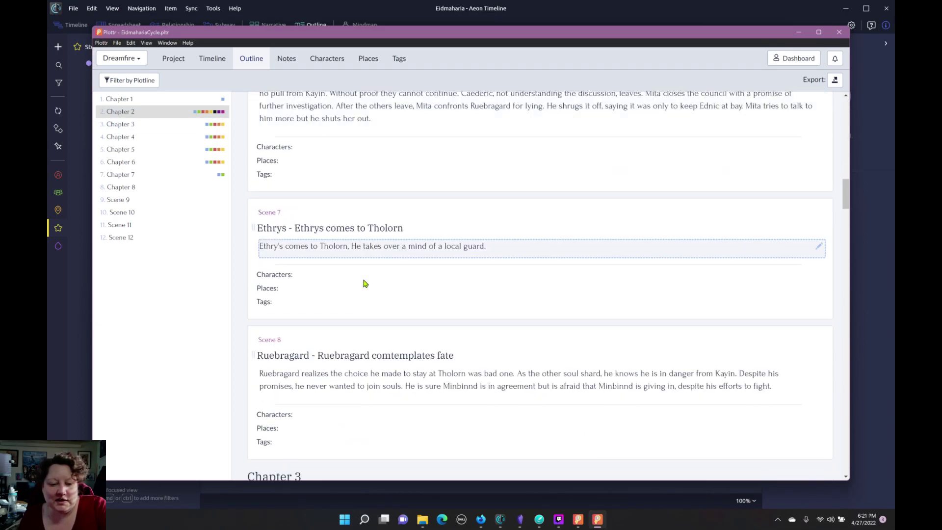
{"action": "scroll", "coordinate": [365, 284], "scroll_direction": "down", "scroll_amount": 15}
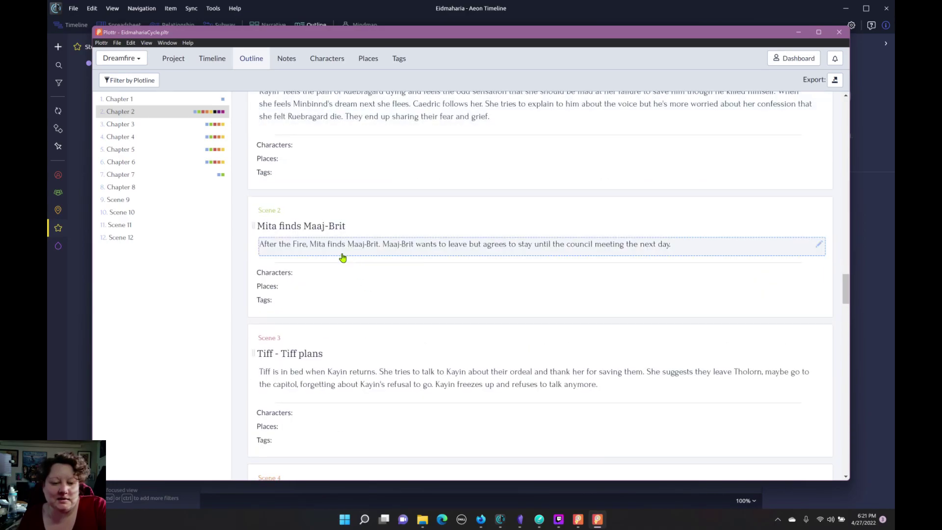
- Check the project's notes and characters, viewing the Caedric entry's details and closing it without edits
{"action": "left_click", "coordinate": [287, 60]}
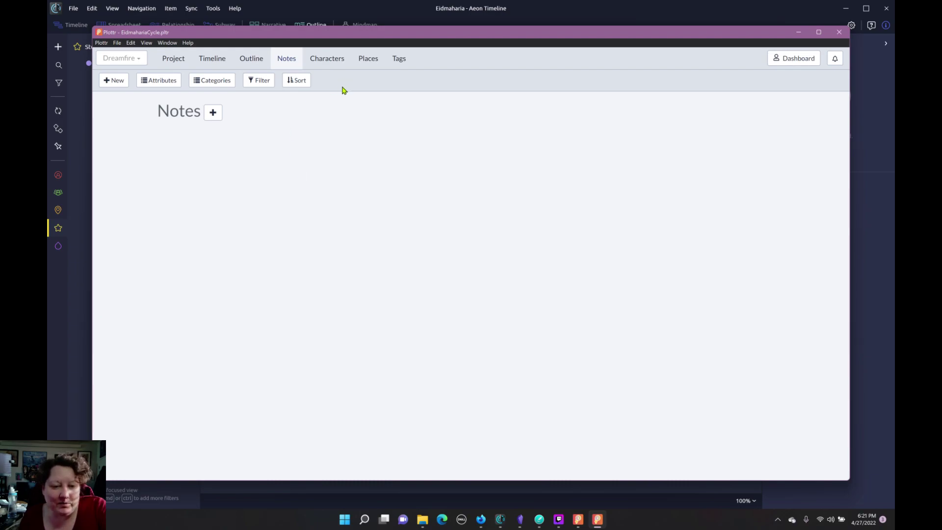
{"action": "left_click", "coordinate": [333, 57]}
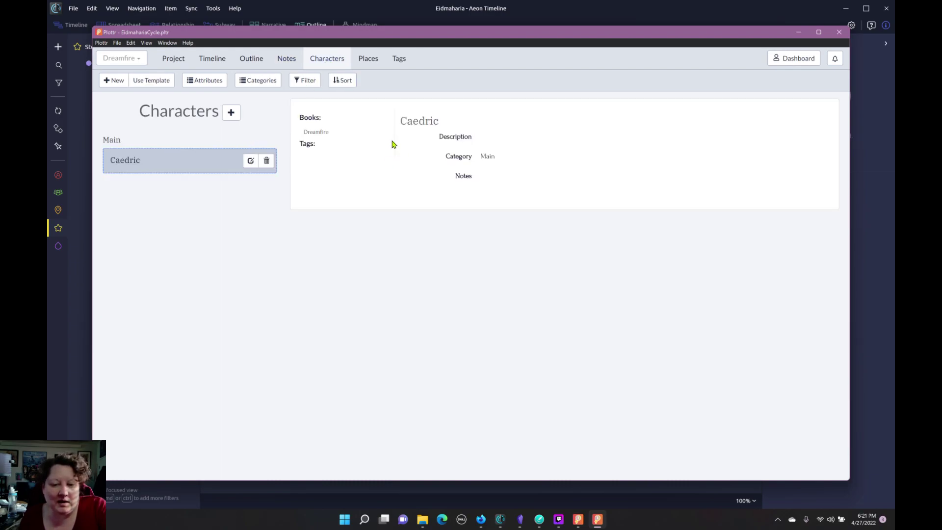
{"action": "left_click", "coordinate": [506, 161]}
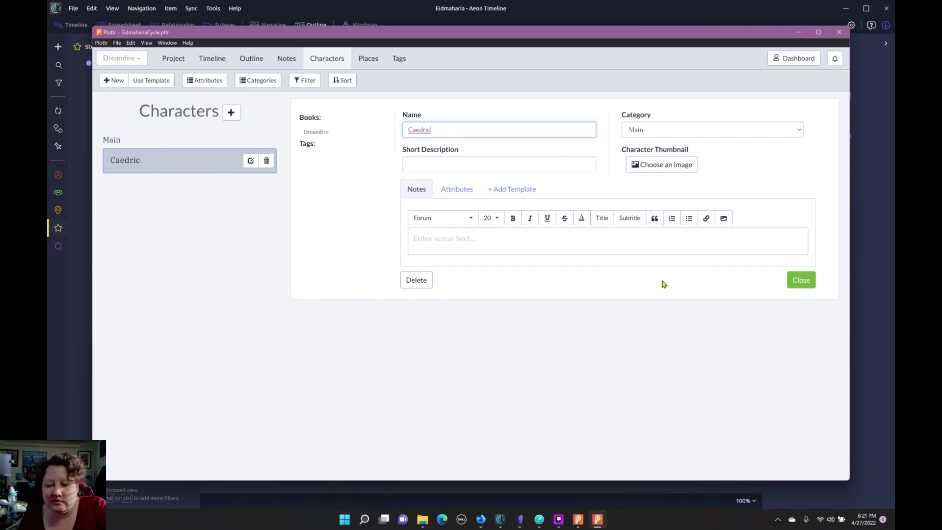
{"action": "left_click", "coordinate": [564, 316]}
{"action": "left_click", "coordinate": [802, 282]}
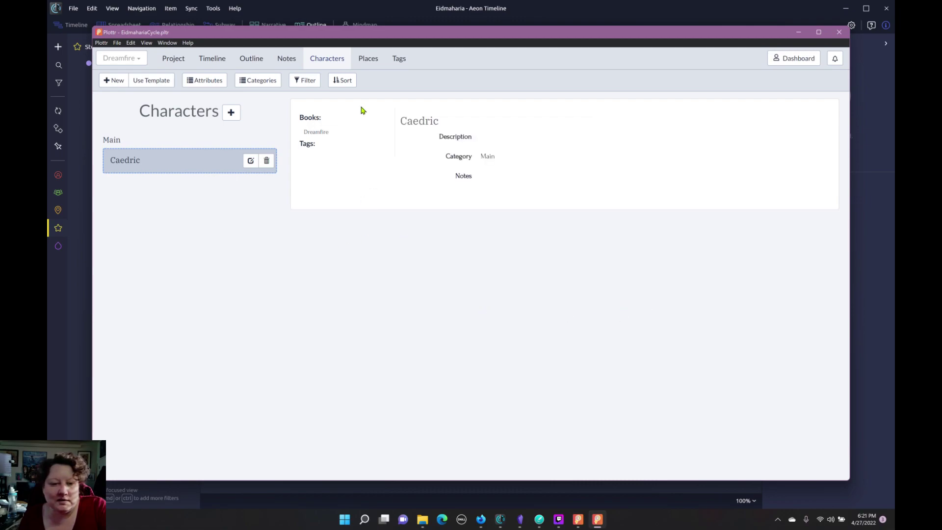
- Return to Dreamfire's timeline and inspect its structure settings, leaving them as they are
{"action": "left_click", "coordinate": [211, 59]}
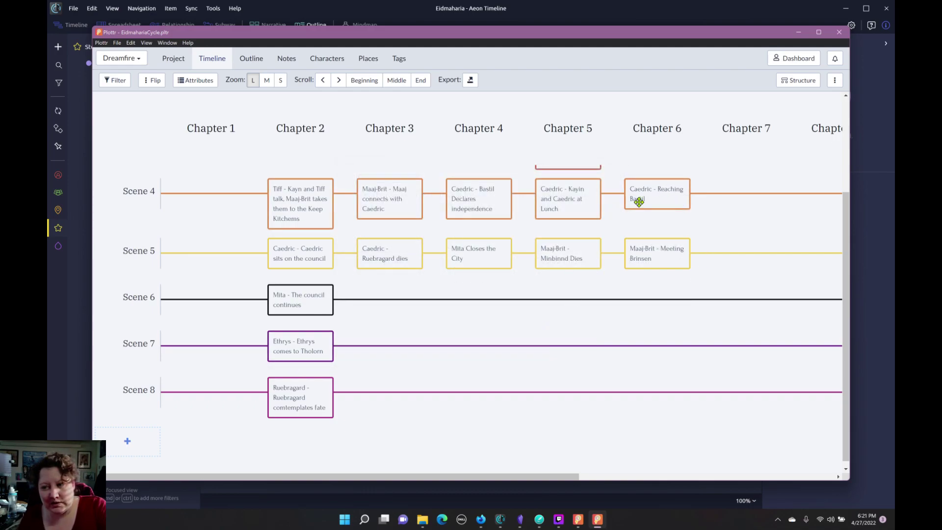
{"action": "left_click", "coordinate": [794, 86]}
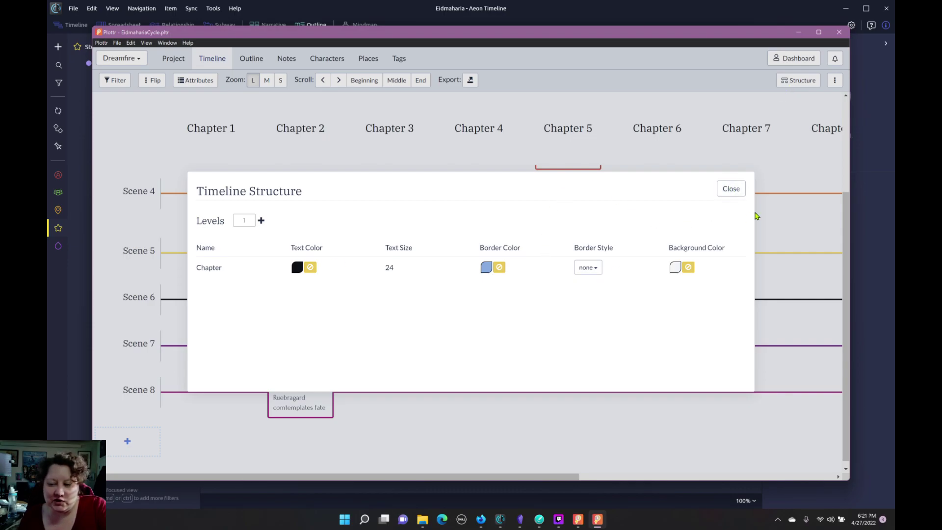
{"action": "left_click", "coordinate": [732, 190]}
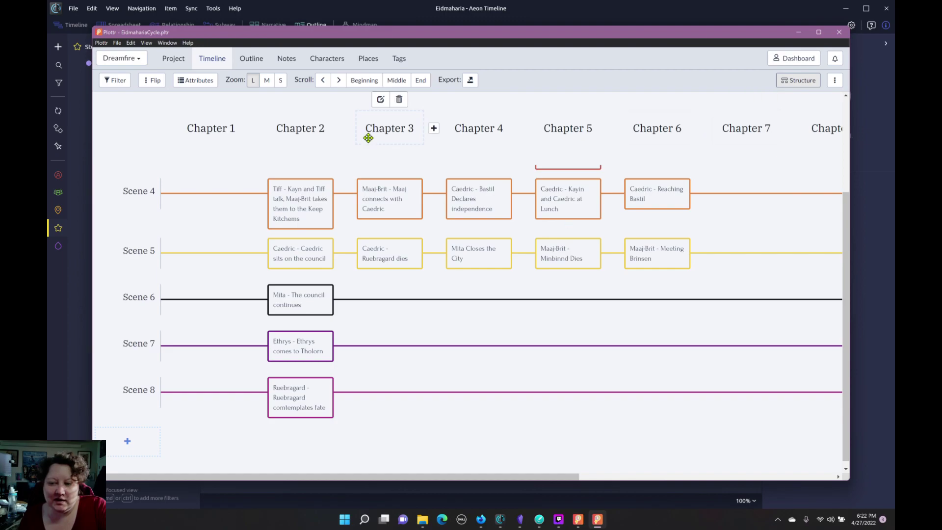
- Compare the timelines of Fallen Kingdom and Enter the Void, and examine the backstory events in the Eidmaharia Cycle series view
{"action": "left_click", "coordinate": [179, 65]}
{"action": "mouse_move", "coordinate": [275, 275]}
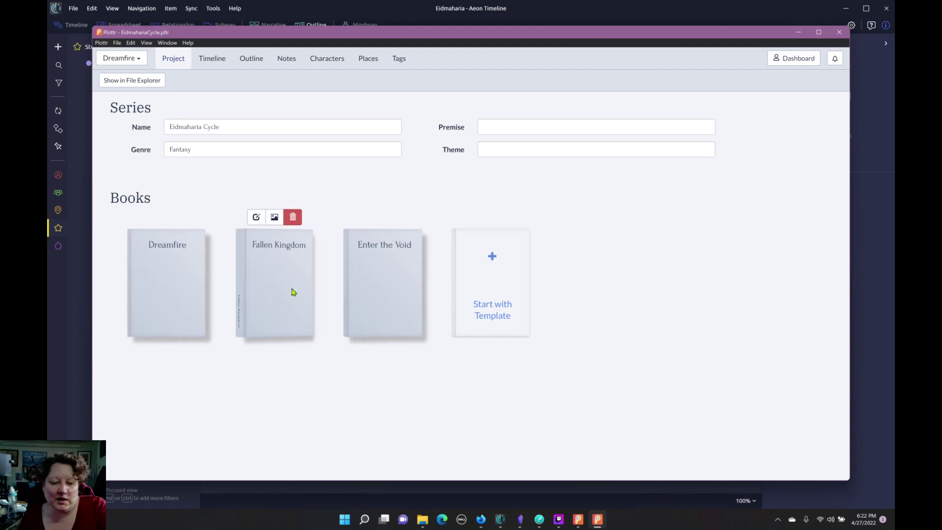
{"action": "left_click", "coordinate": [292, 291]}
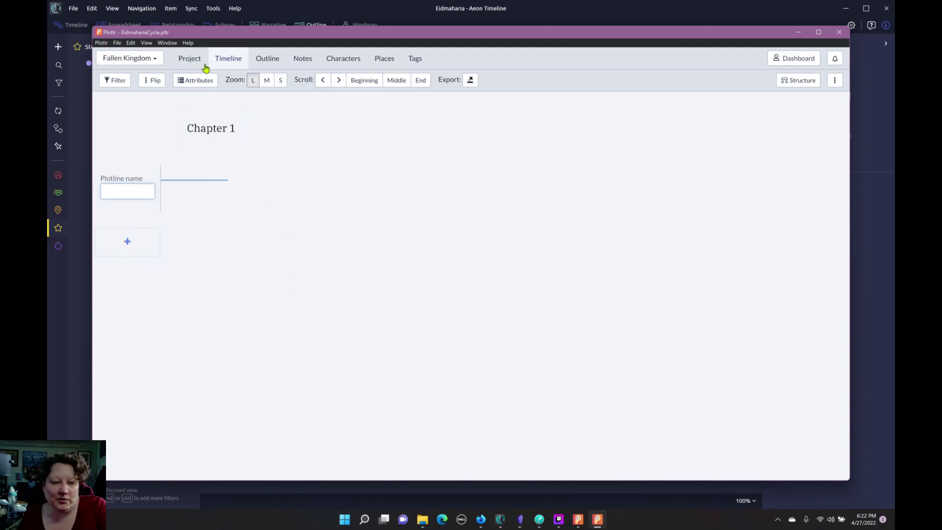
{"action": "left_click", "coordinate": [126, 61]}
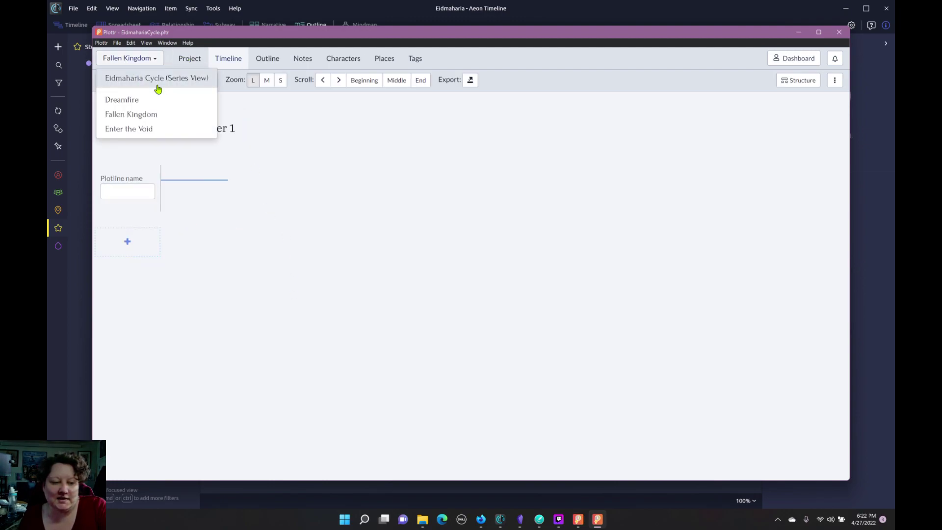
{"action": "left_click", "coordinate": [153, 135]}
{"action": "left_click", "coordinate": [143, 59]}
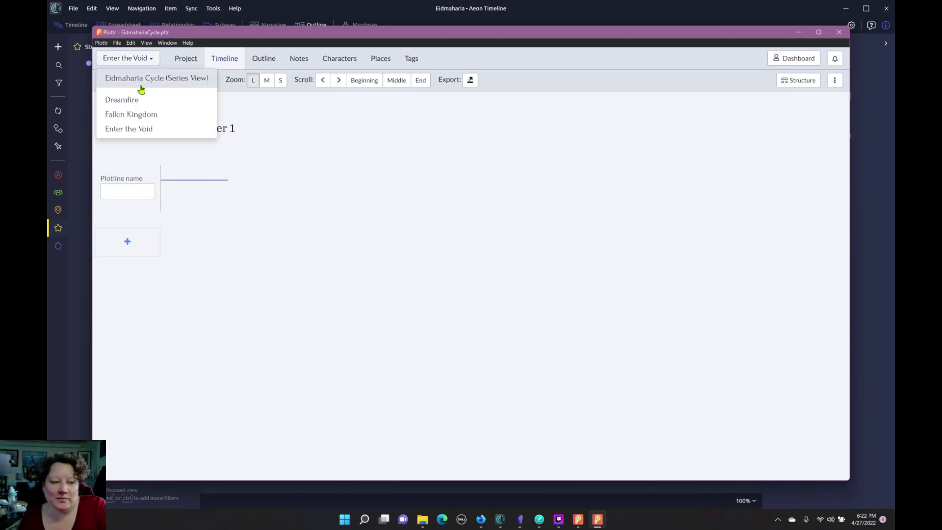
{"action": "left_click", "coordinate": [139, 83]}
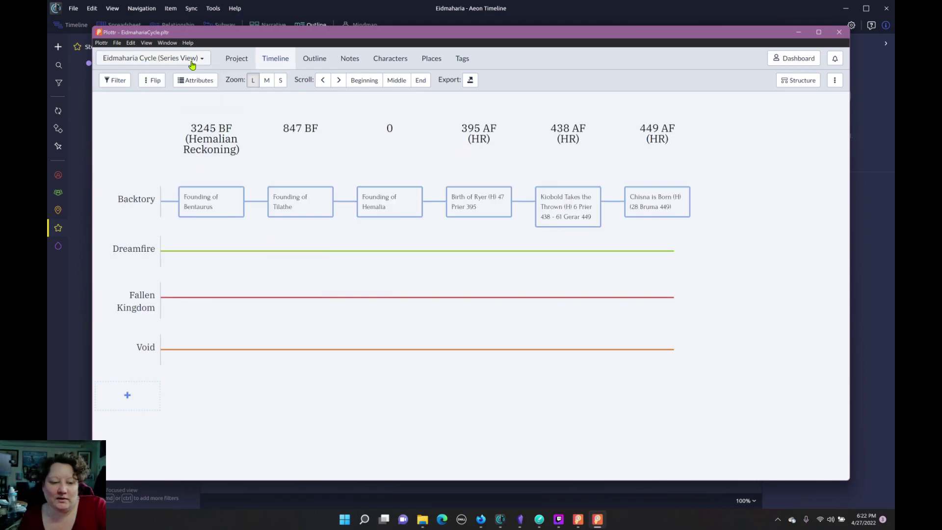
{"action": "mouse_move", "coordinate": [332, 246]}
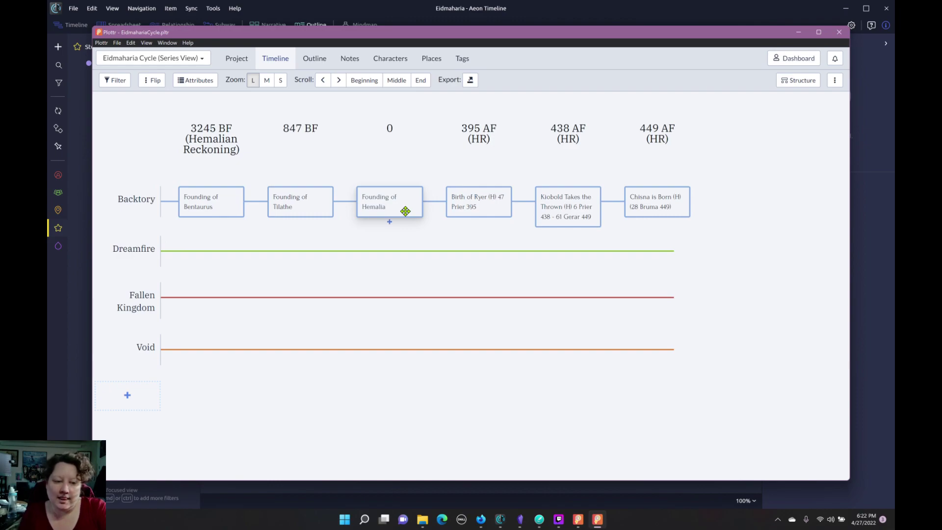
{"action": "left_click_drag", "start_coordinate": [405, 210], "coordinate": [288, 154]}
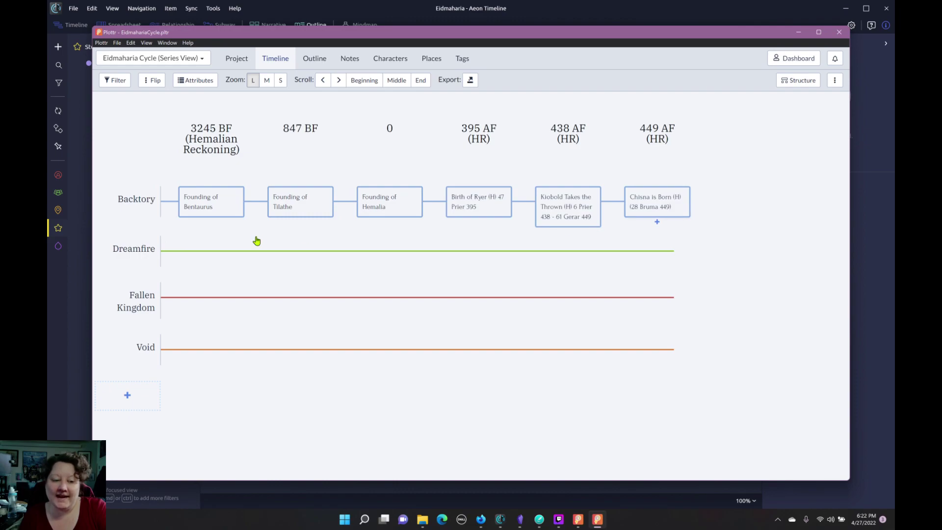
{"action": "mouse_move", "coordinate": [203, 159]}
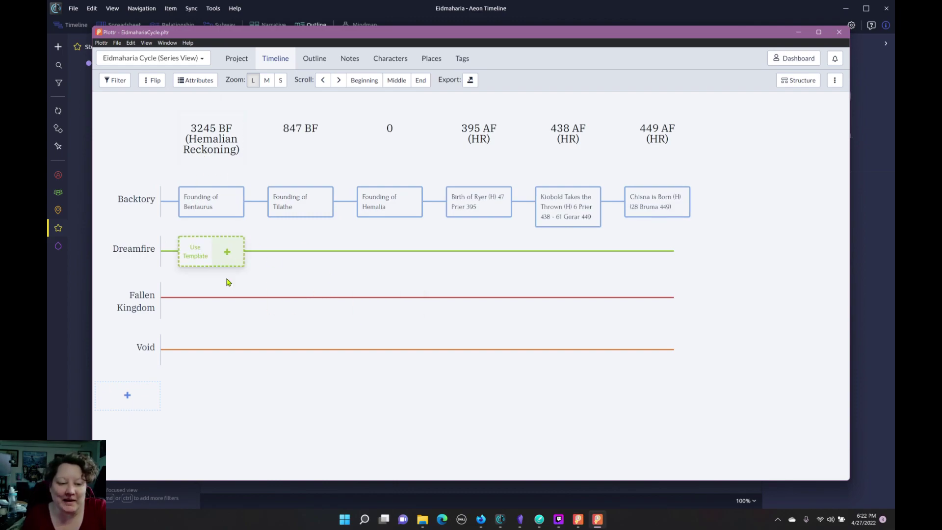
- Switch to Aeon Timeline and show the Eidmaharia events as a spreadsheet
{"action": "left_click", "coordinate": [500, 519]}
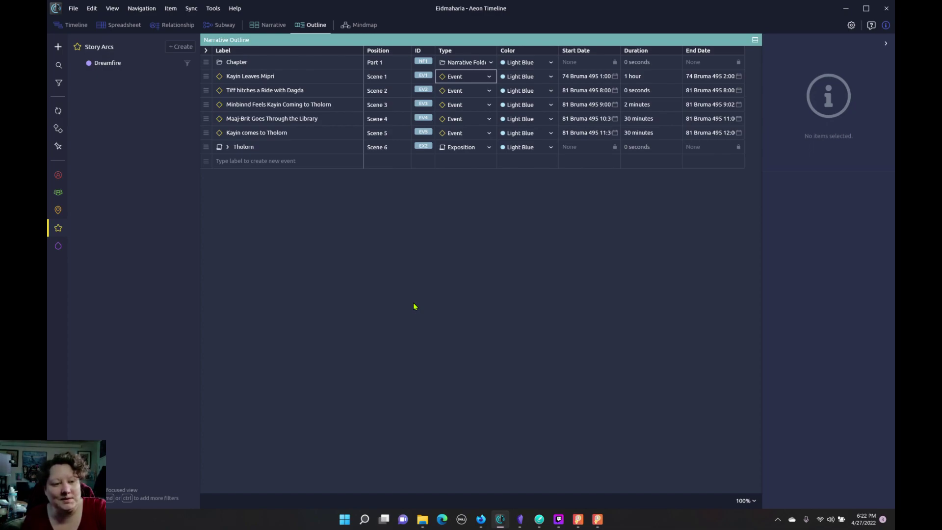
{"action": "left_click", "coordinate": [121, 26]}
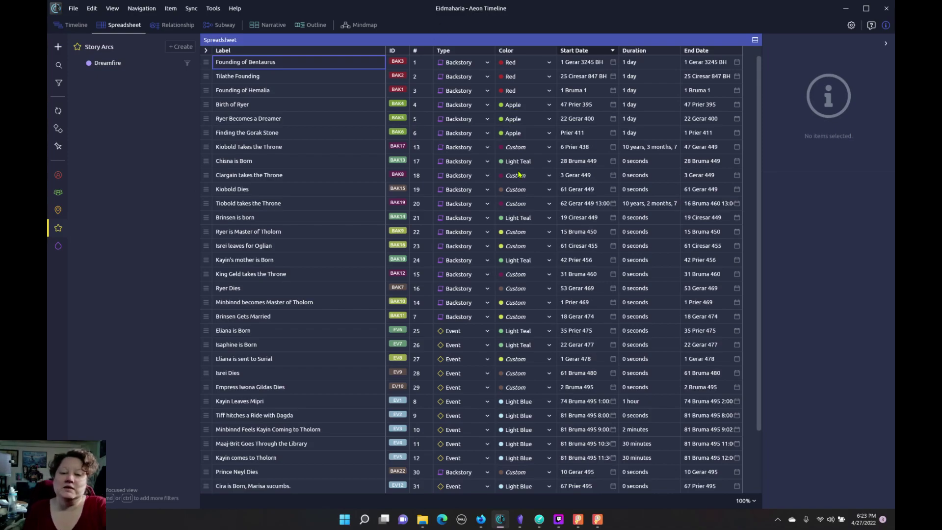
{"action": "scroll", "coordinate": [447, 237], "scroll_direction": "down", "scroll_amount": 3}
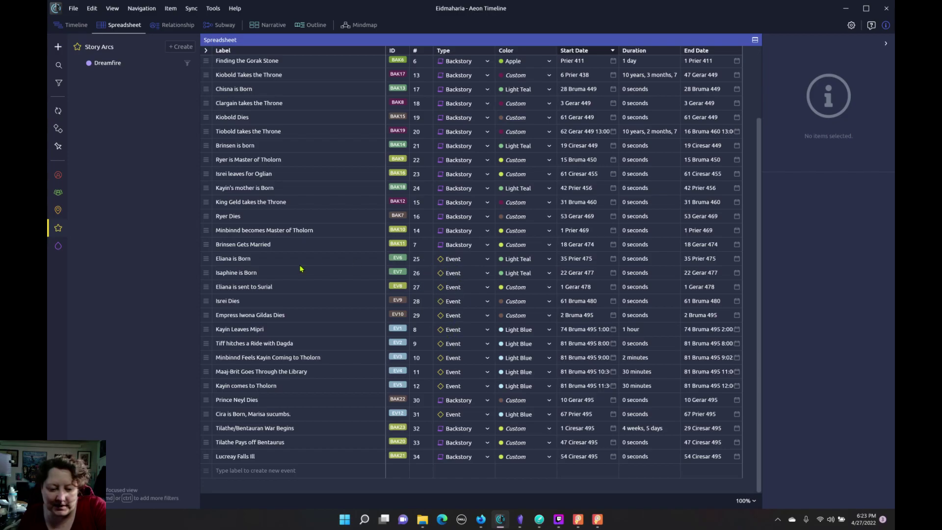
- Reclassify the "Eliana is Born" and "Isaphine is Born" events as Backstory
{"action": "left_click", "coordinate": [486, 259]}
{"action": "left_click", "coordinate": [486, 259]}
{"action": "left_click", "coordinate": [467, 315]}
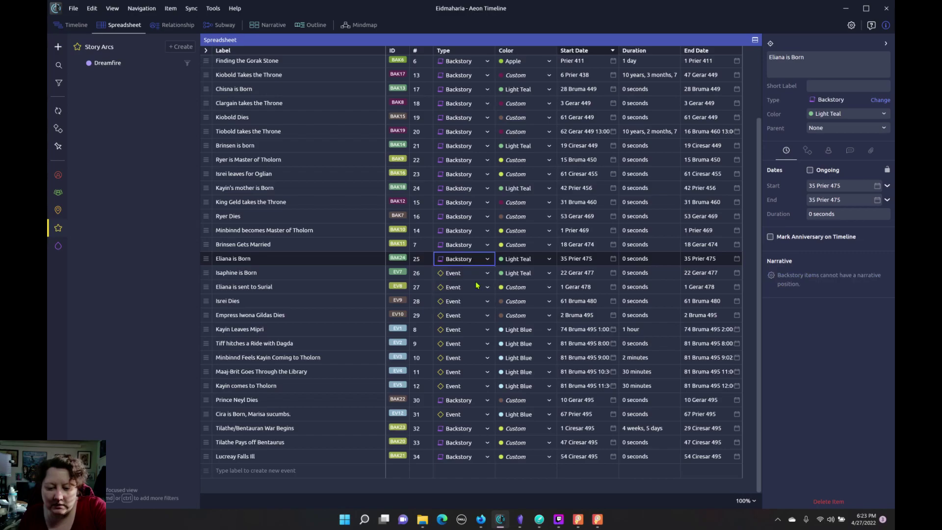
{"action": "left_click", "coordinate": [487, 273]}
{"action": "left_click", "coordinate": [487, 274]}
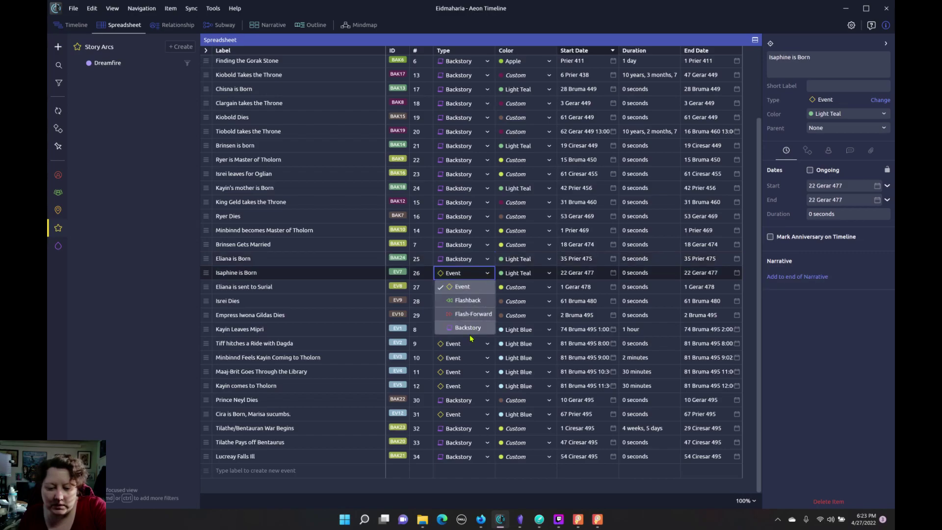
{"action": "left_click", "coordinate": [472, 328]}
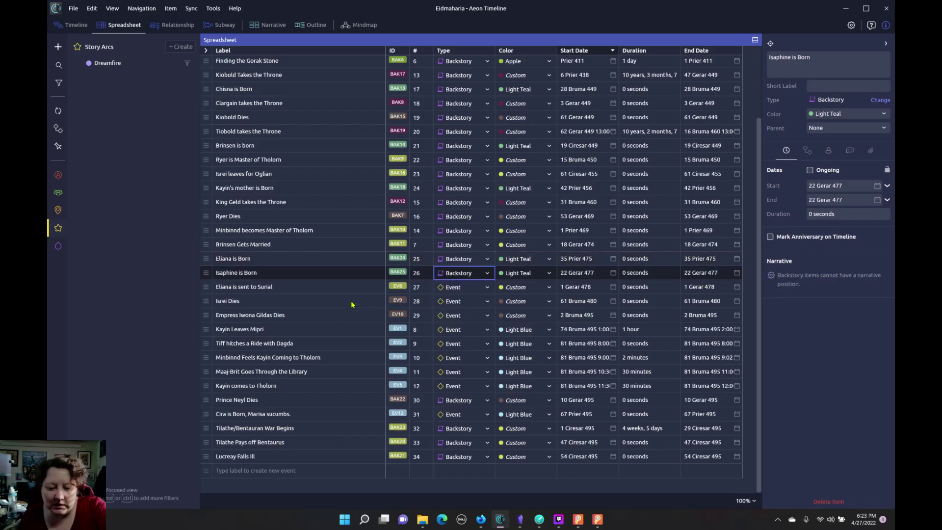
- Change the type of "Eliana is sent to Surial" and "Isrei Dies" to Backstory
{"action": "left_click", "coordinate": [487, 287]}
{"action": "left_click", "coordinate": [487, 287]}
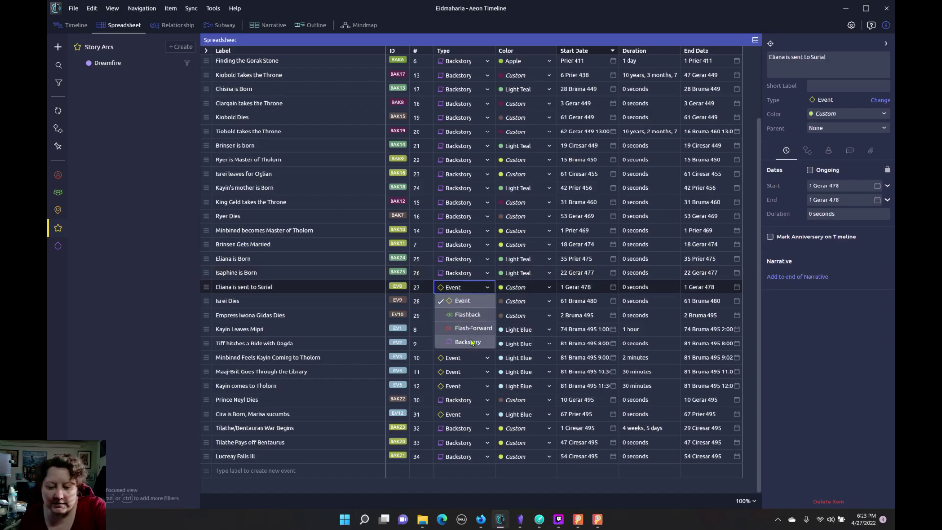
{"action": "left_click", "coordinate": [472, 342]}
{"action": "left_click", "coordinate": [487, 302]}
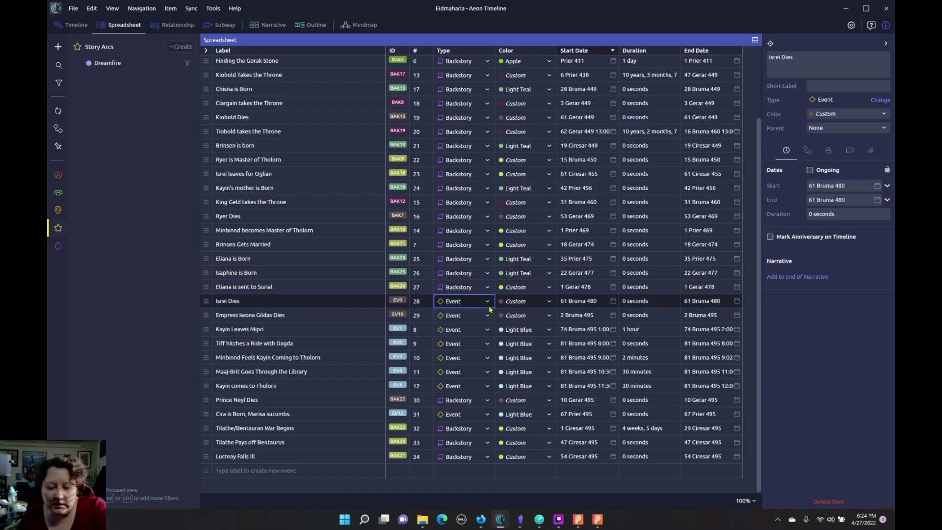
{"action": "left_click", "coordinate": [487, 302]}
{"action": "left_click", "coordinate": [468, 356]}
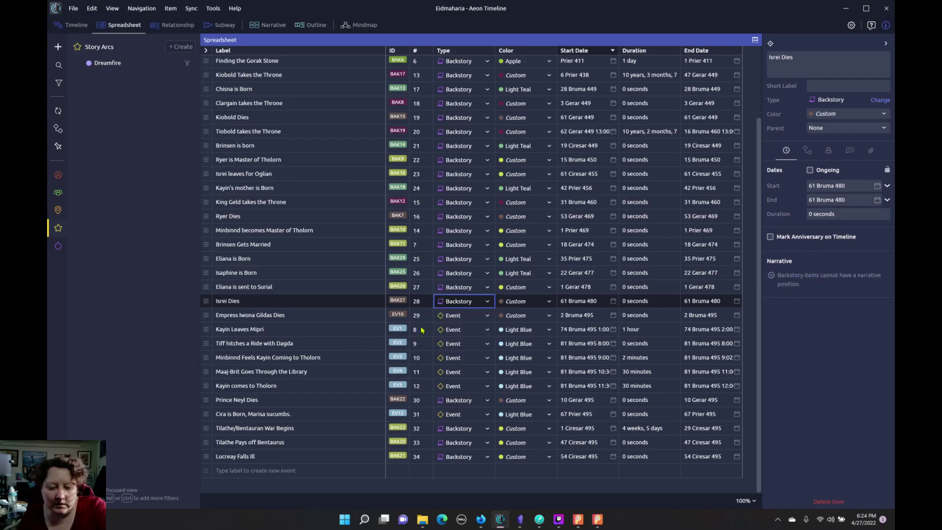
- Set the type of "Empress Iwona Gildas Dies" to Backstory and go back to the earliest events
{"action": "left_click", "coordinate": [485, 315]}
{"action": "left_click", "coordinate": [486, 316]}
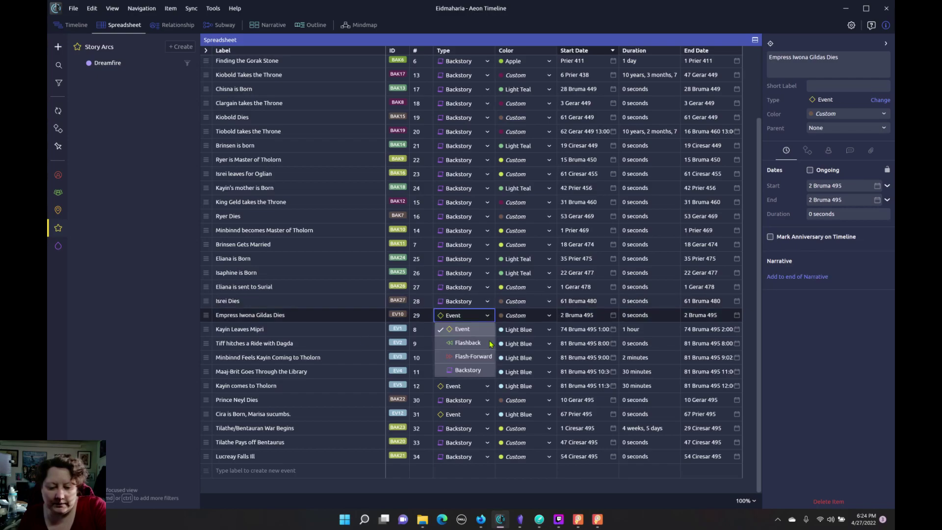
{"action": "left_click", "coordinate": [471, 371]}
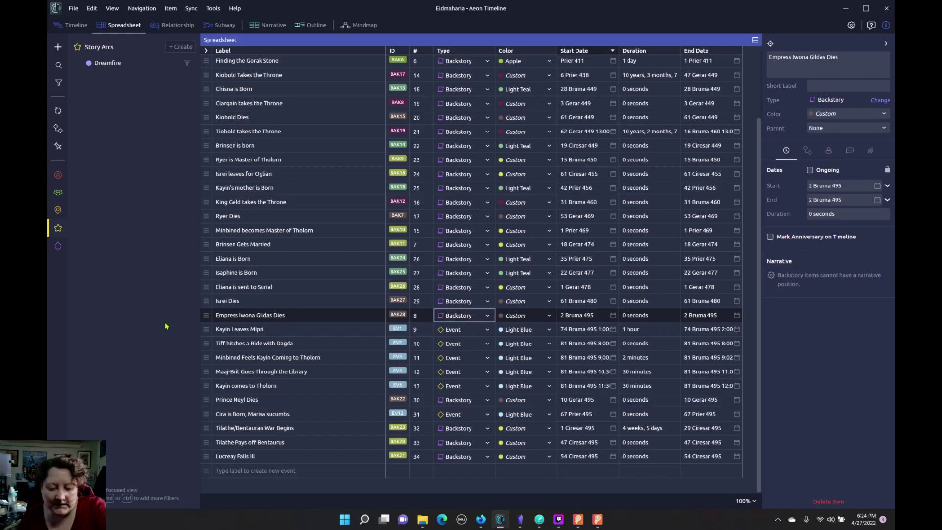
{"action": "scroll", "coordinate": [309, 321], "scroll_direction": "up", "scroll_amount": 3}
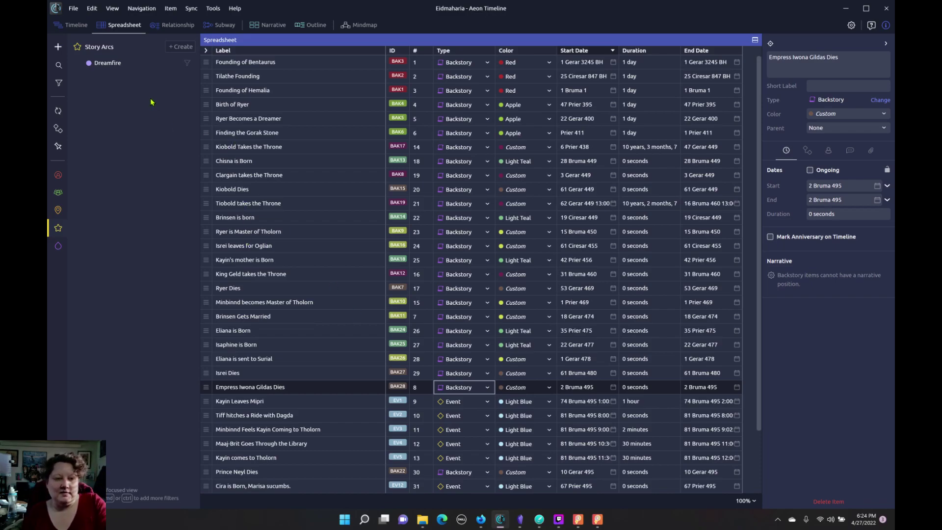
{"action": "left_click", "coordinate": [192, 9]}
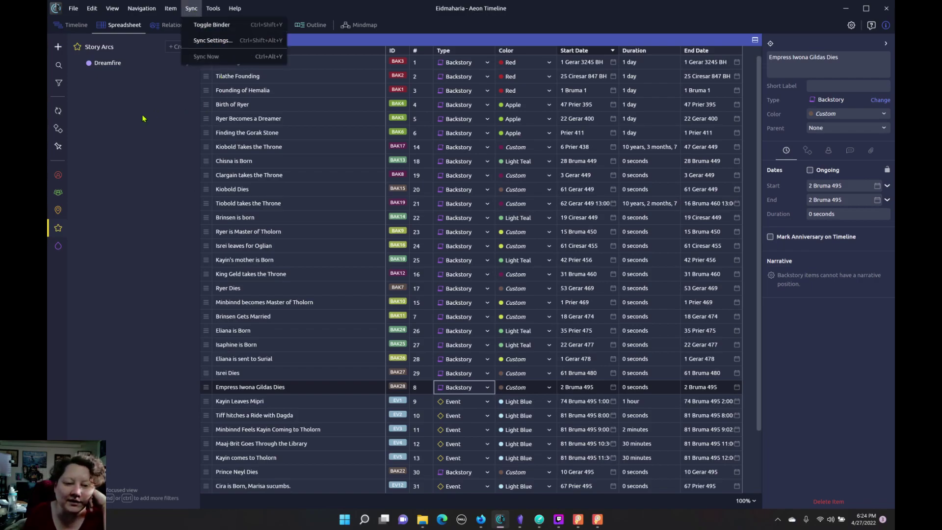
{"action": "left_click", "coordinate": [240, 93]}
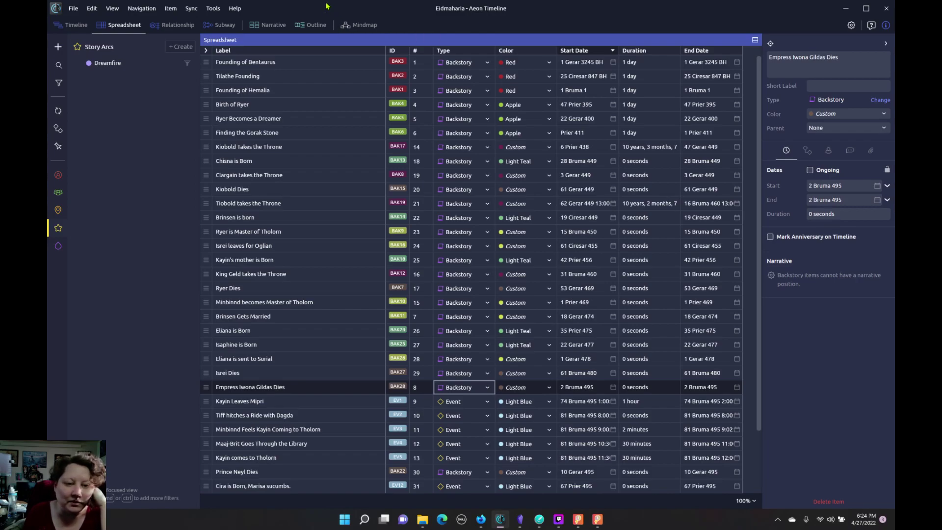
{"action": "left_click", "coordinate": [191, 8]}
{"action": "left_click", "coordinate": [310, 51]}
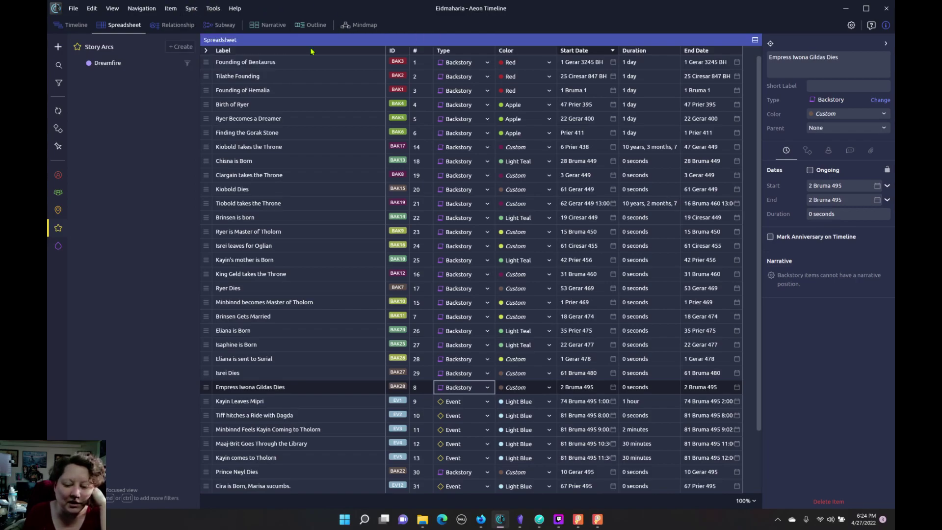
- Switch to Dabble, open the Dreamfire project to look over its outline notes, and return to Aeon Timeline
{"action": "left_click", "coordinate": [539, 518]}
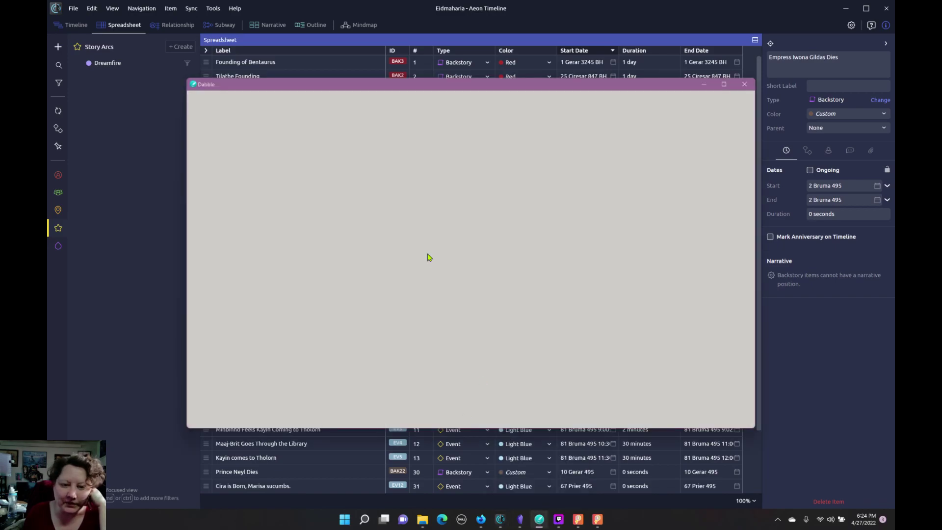
{"action": "scroll", "coordinate": [491, 243], "scroll_direction": "down", "scroll_amount": 2}
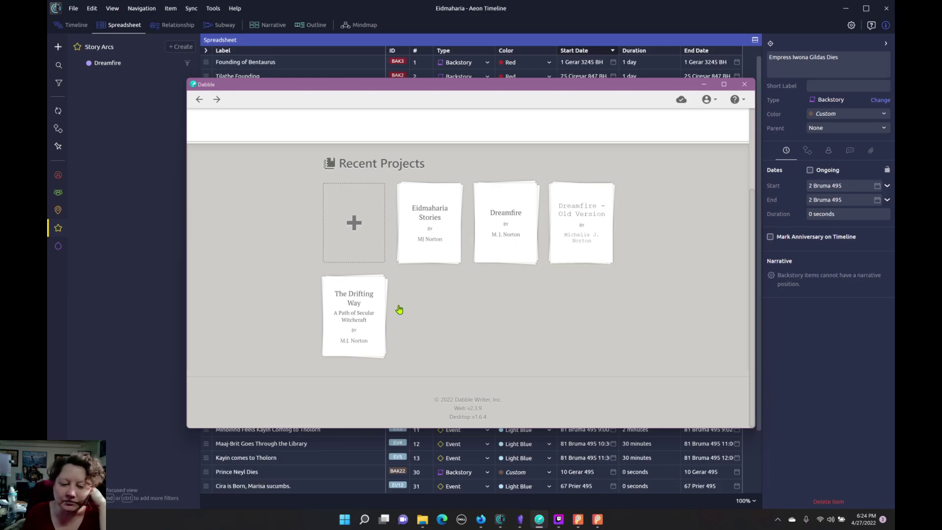
{"action": "left_click", "coordinate": [516, 216]}
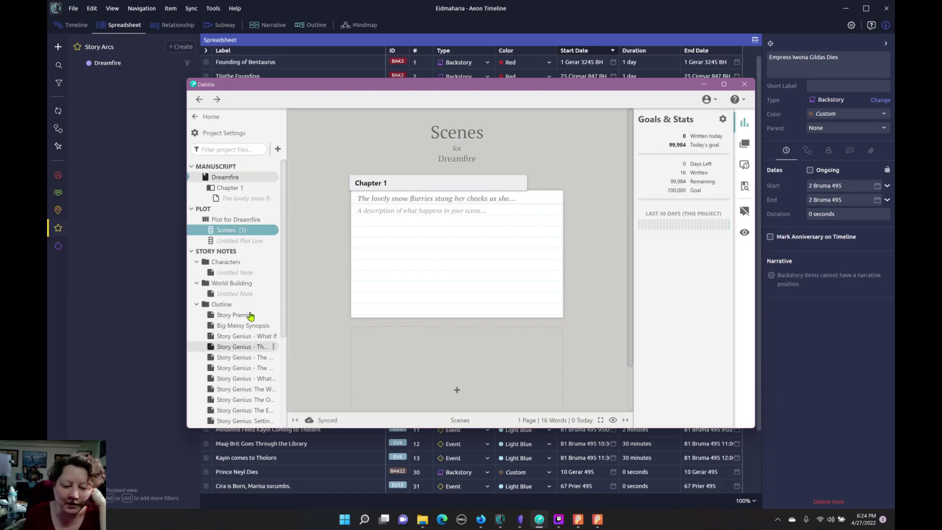
{"action": "scroll", "coordinate": [248, 294], "scroll_direction": "down", "scroll_amount": 1}
{"action": "scroll", "coordinate": [247, 288], "scroll_direction": "down", "scroll_amount": 2}
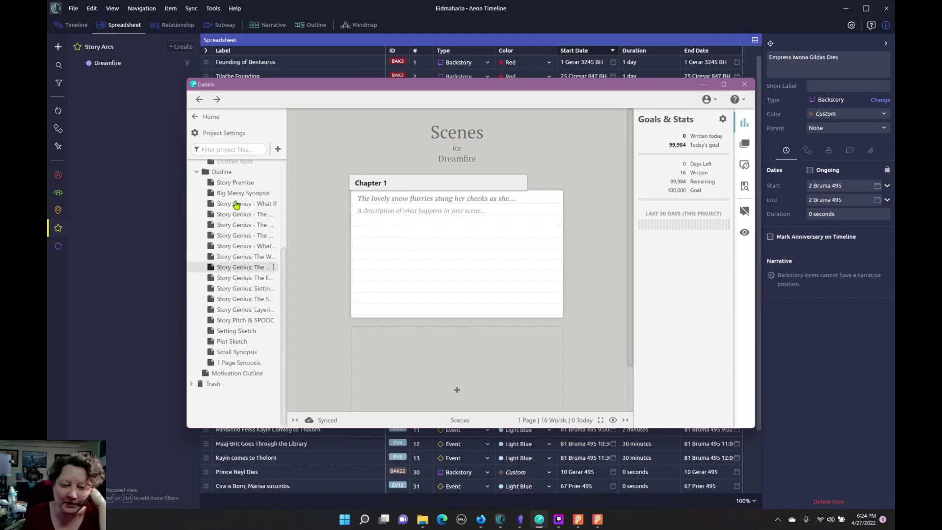
{"action": "left_click", "coordinate": [155, 197]}
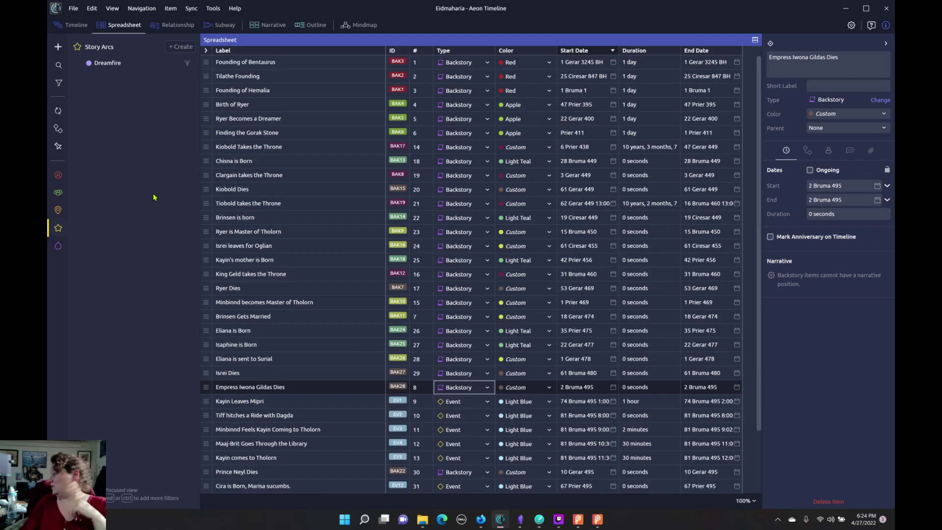
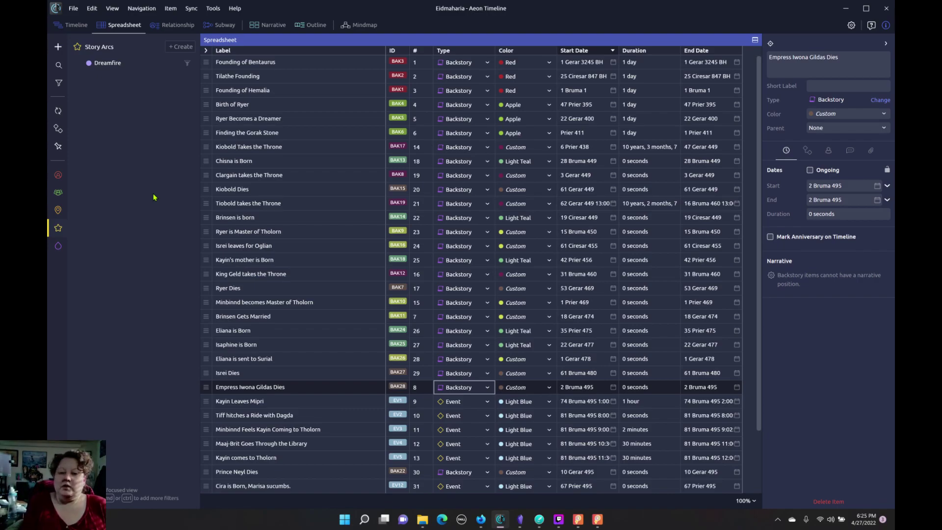
- Switch to the browser, load eidmaharia.com in a new tab and open its Novel Plan page
{"action": "left_click", "coordinate": [845, 9]}
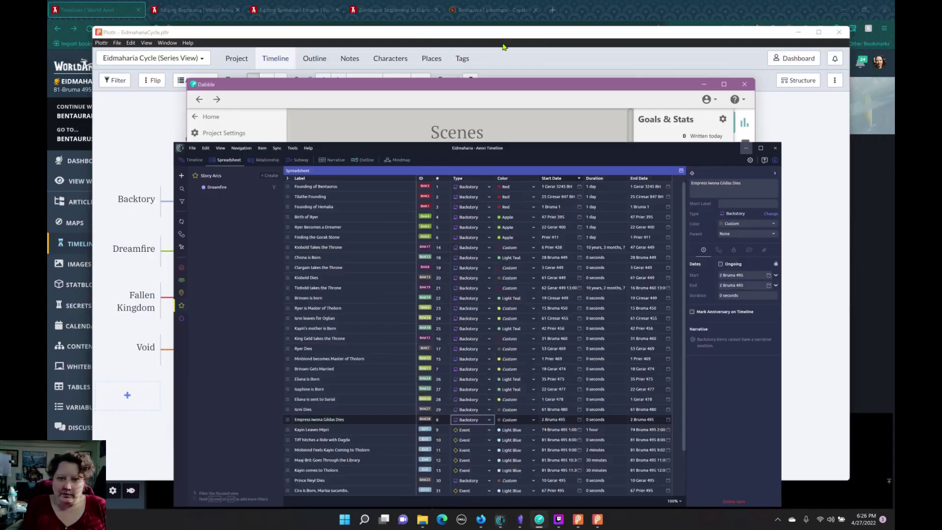
{"action": "left_click", "coordinate": [544, 9]}
{"action": "left_click", "coordinate": [551, 10]}
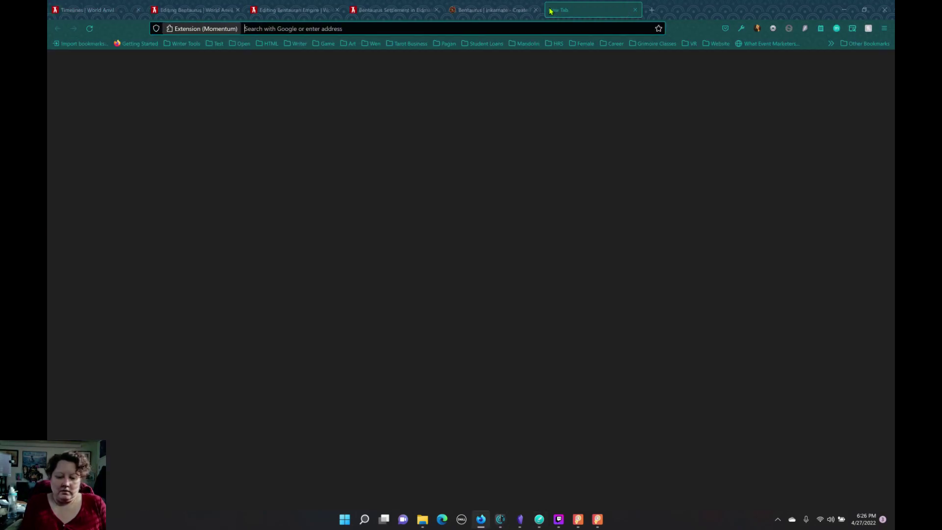
{"action": "type", "text": "eidmaharia.com"}
{"action": "key", "text": "Return"}
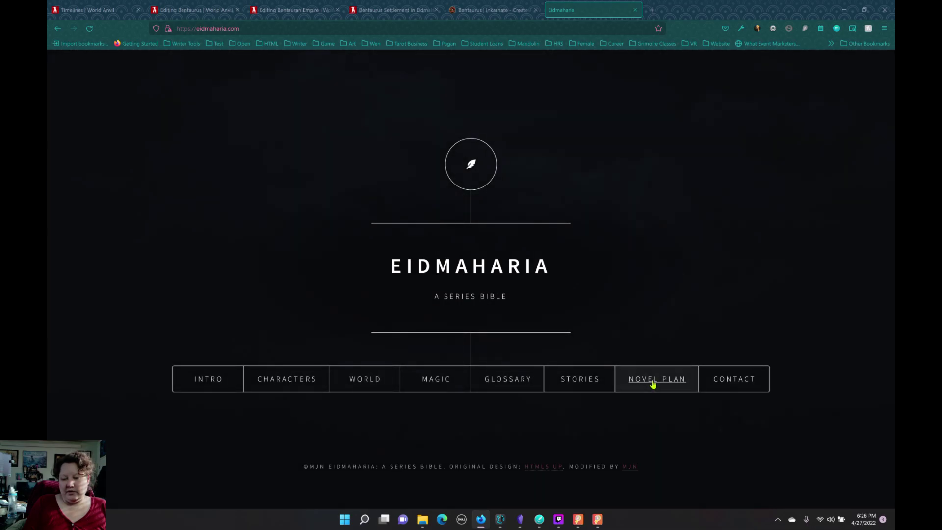
{"action": "left_click", "coordinate": [654, 367]}
- Read through the Novel Plan's outlining steps from Story Premise to Rewriting Your Outline, and return to the site's home page
{"action": "scroll", "coordinate": [540, 280], "scroll_direction": "down", "scroll_amount": 3}
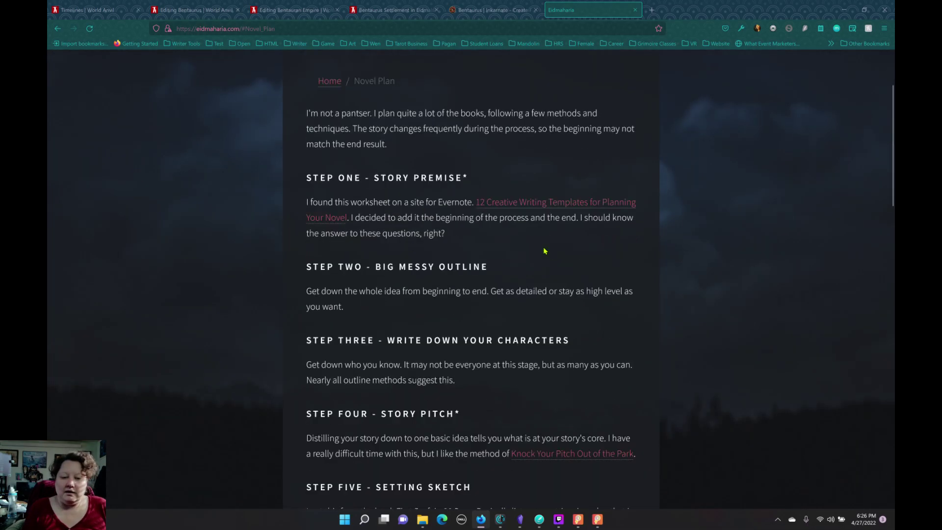
{"action": "scroll", "coordinate": [411, 300], "scroll_direction": "down", "scroll_amount": 6}
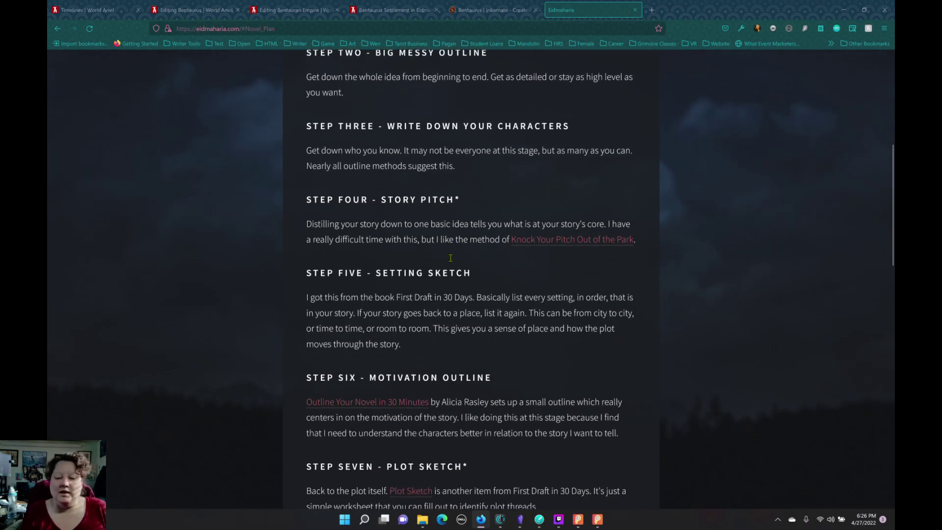
{"action": "scroll", "coordinate": [454, 253], "scroll_direction": "down", "scroll_amount": 3}
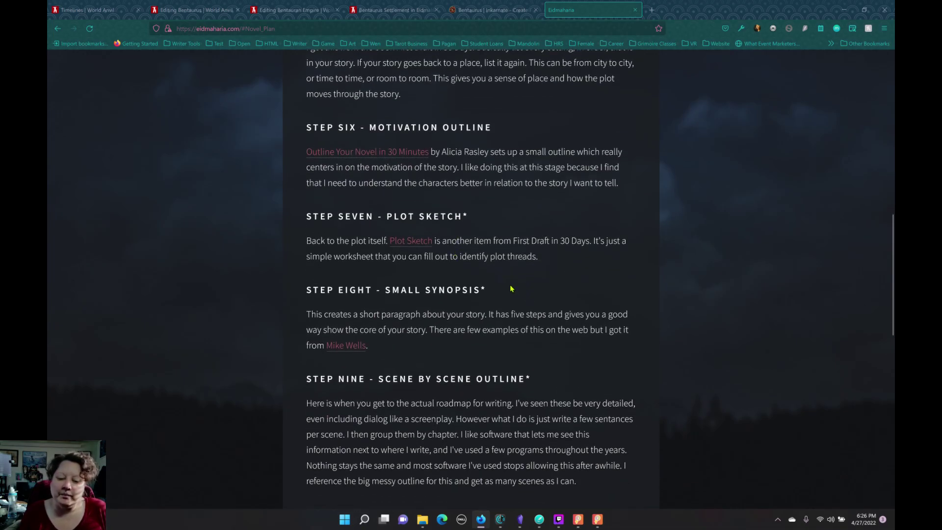
{"action": "scroll", "coordinate": [515, 282], "scroll_direction": "down", "scroll_amount": 8}
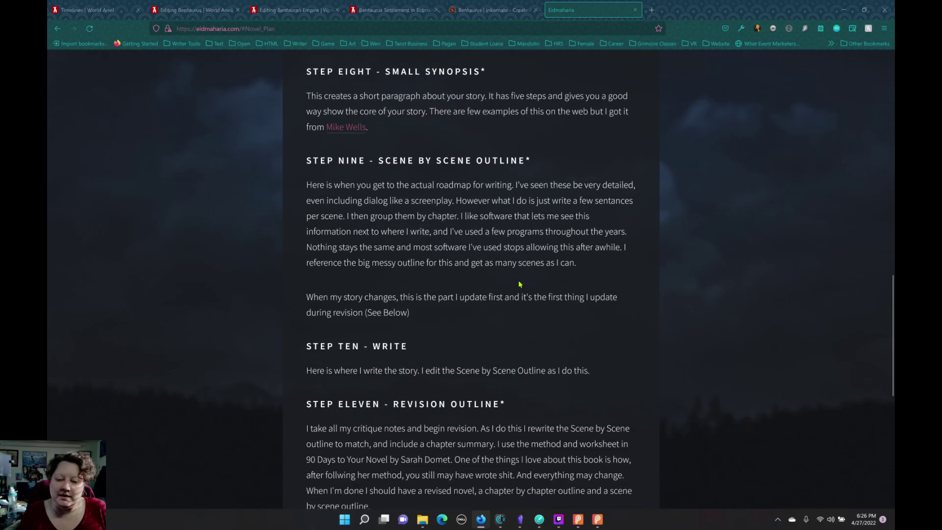
{"action": "scroll", "coordinate": [521, 280], "scroll_direction": "down", "scroll_amount": 3}
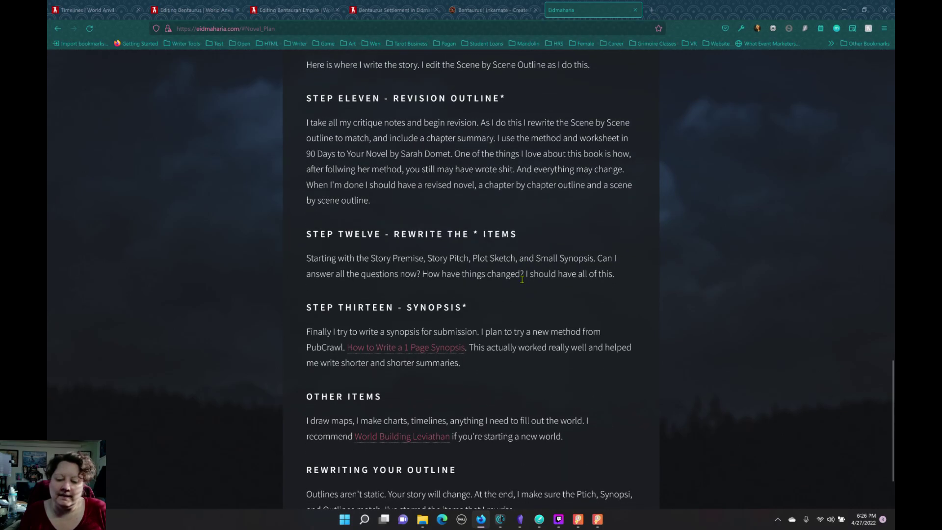
{"action": "scroll", "coordinate": [521, 278], "scroll_direction": "down", "scroll_amount": 2}
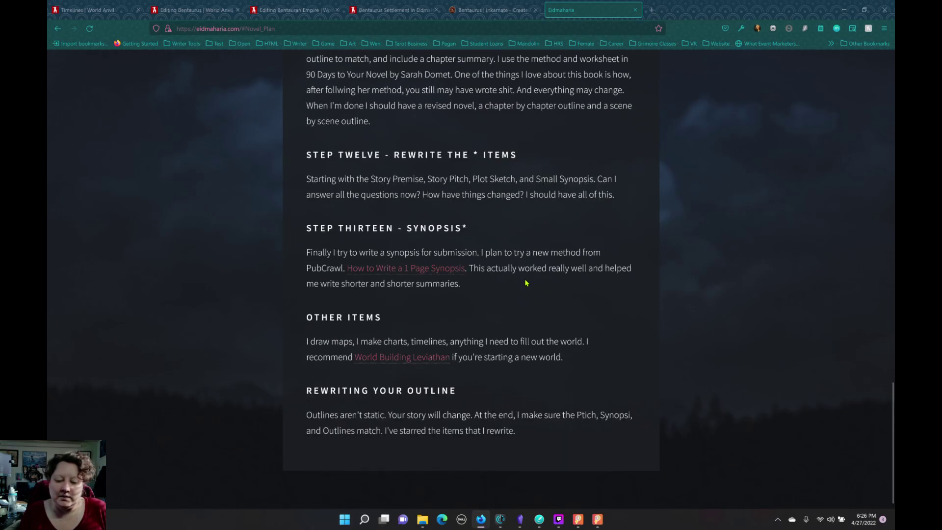
{"action": "scroll", "coordinate": [520, 281], "scroll_direction": "up", "scroll_amount": 9}
{"action": "scroll", "coordinate": [520, 287], "scroll_direction": "down", "scroll_amount": 9}
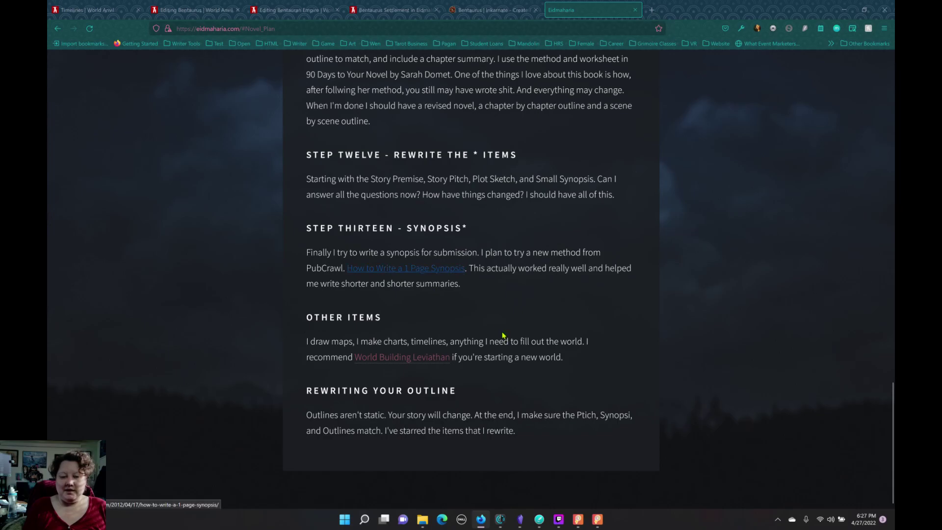
{"action": "scroll", "coordinate": [506, 315], "scroll_direction": "up", "scroll_amount": 1}
{"action": "scroll", "coordinate": [506, 315], "scroll_direction": "up", "scroll_amount": 20}
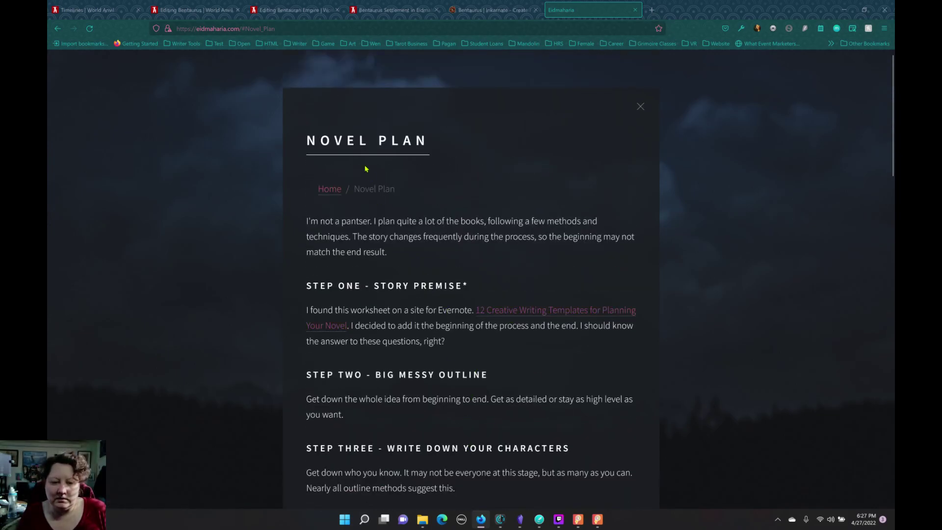
{"action": "left_click", "coordinate": [332, 192]}
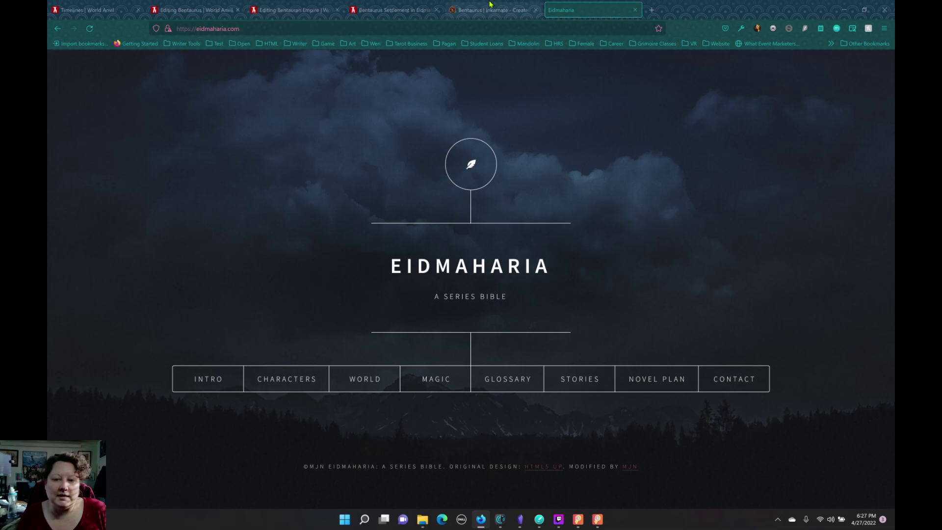
- Examine the sections of the Bentaurus article in World Anvil and select the [toc] tag in the sidebar's bottom content panel
{"action": "left_click", "coordinate": [182, 12]}
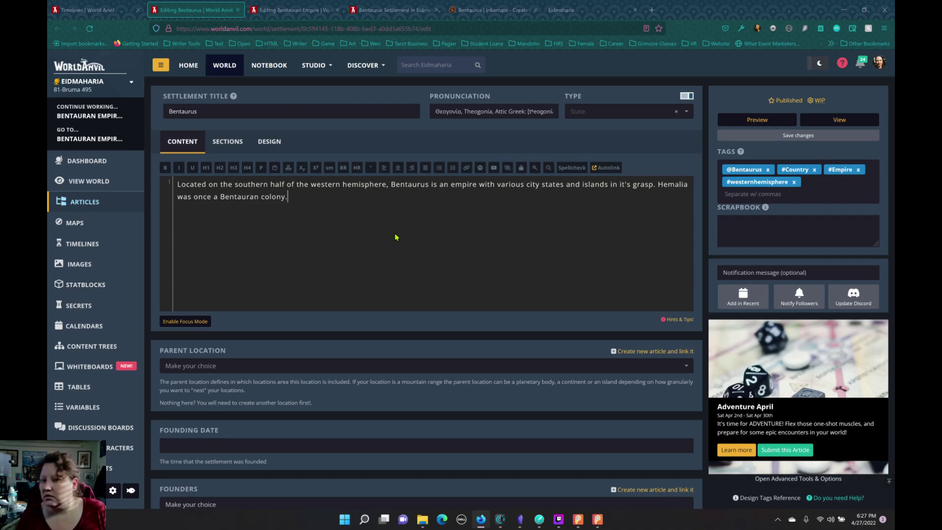
{"action": "left_click", "coordinate": [234, 147]}
{"action": "scroll", "coordinate": [295, 263], "scroll_direction": "down", "scroll_amount": 10}
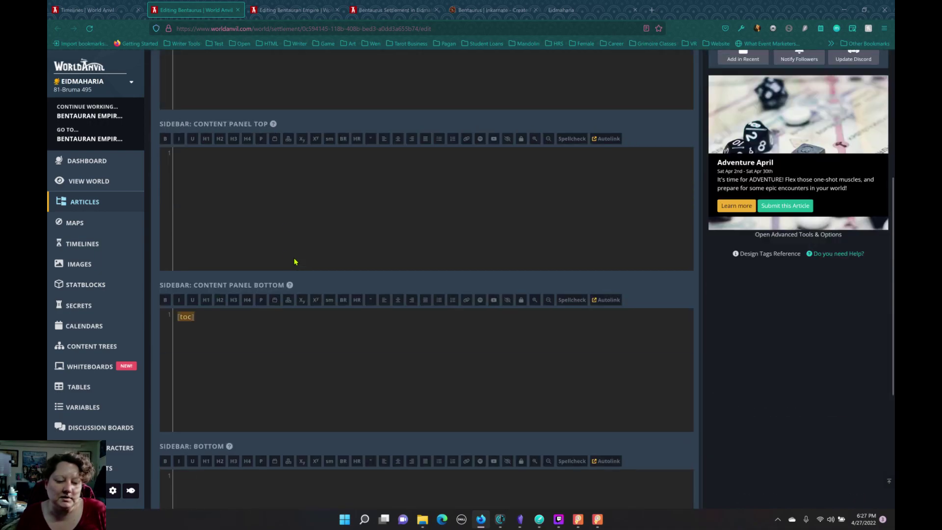
{"action": "scroll", "coordinate": [301, 259], "scroll_direction": "up", "scroll_amount": 2}
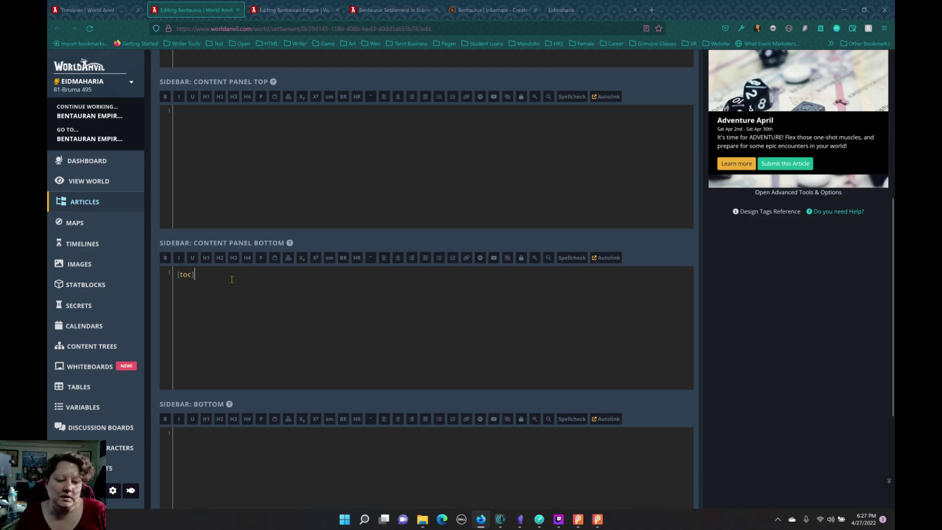
{"action": "scroll", "coordinate": [232, 279], "scroll_direction": "up", "scroll_amount": 2}
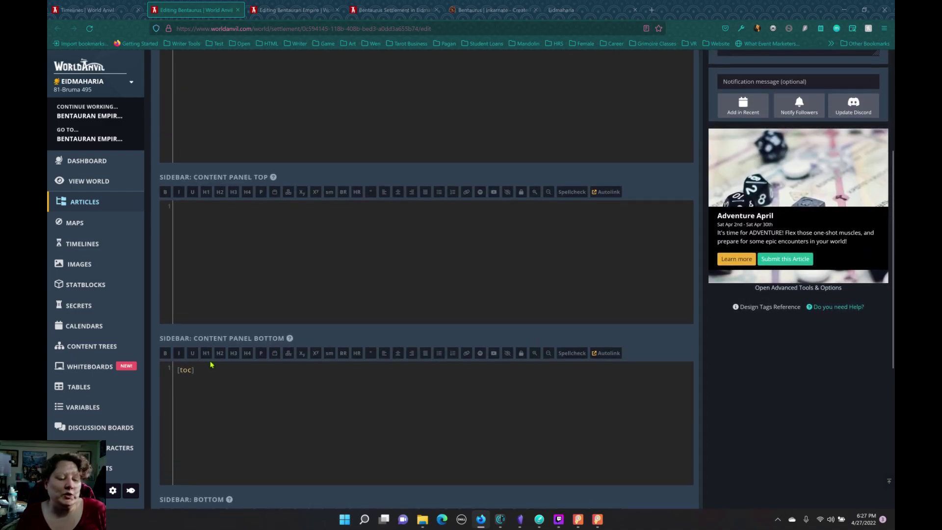
{"action": "left_click_drag", "start_coordinate": [195, 370], "coordinate": [177, 370]}
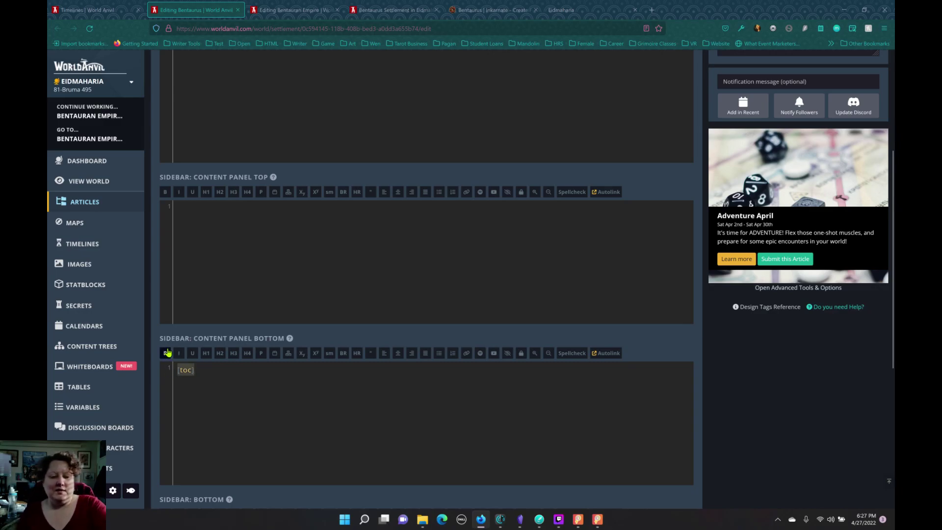
- Leave the Bentaurus sidebar sections and open the geopolitical fields of the Bentauran Empire article
{"action": "left_click", "coordinate": [167, 352]}
{"action": "scroll", "coordinate": [267, 296], "scroll_direction": "up", "scroll_amount": 4}
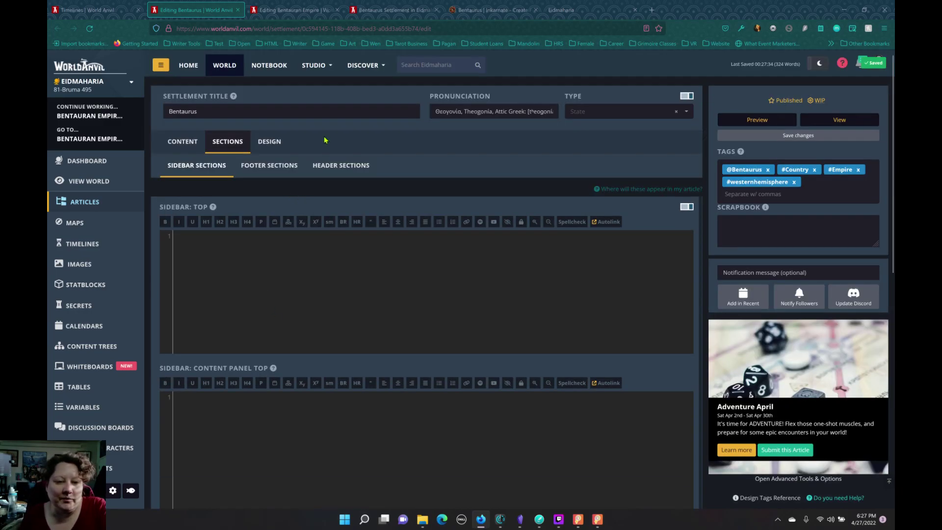
{"action": "left_click", "coordinate": [271, 13]}
{"action": "scroll", "coordinate": [232, 183], "scroll_direction": "up", "scroll_amount": 5}
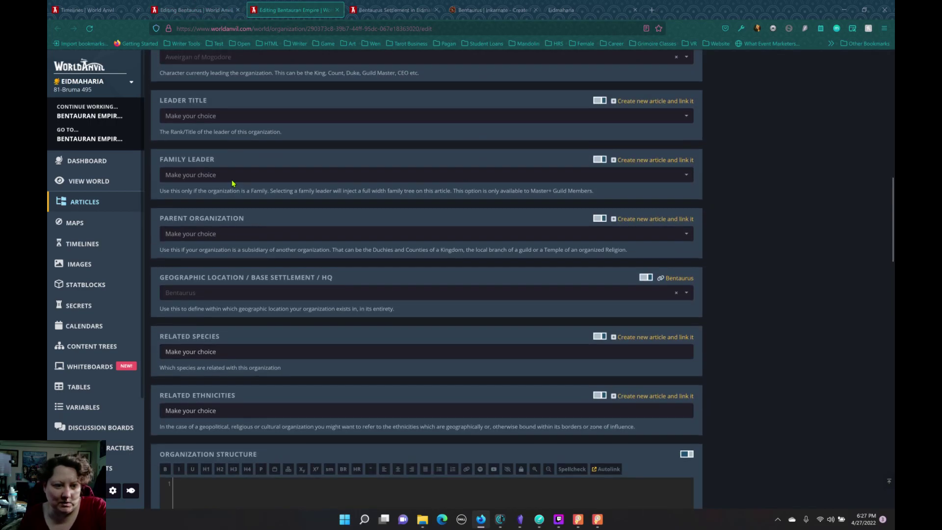
{"action": "scroll", "coordinate": [233, 183], "scroll_direction": "up", "scroll_amount": 8}
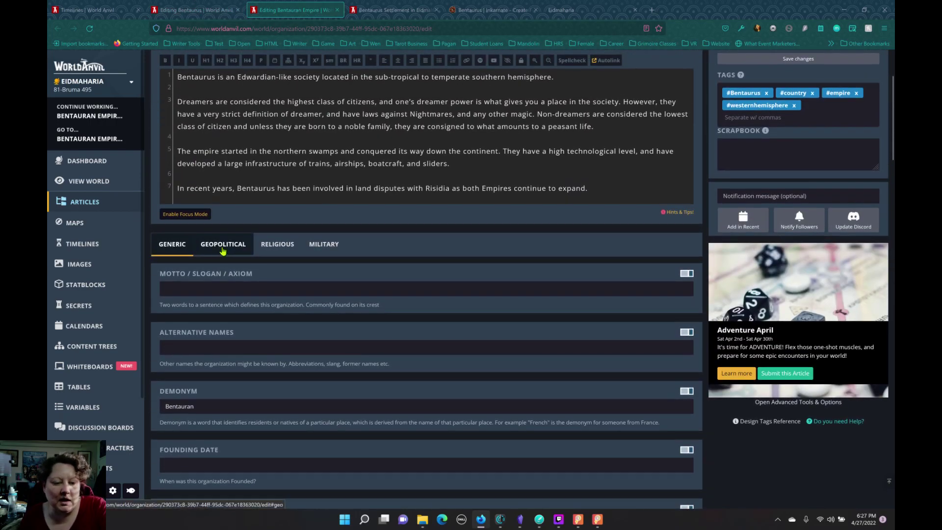
{"action": "left_click", "coordinate": [224, 245]}
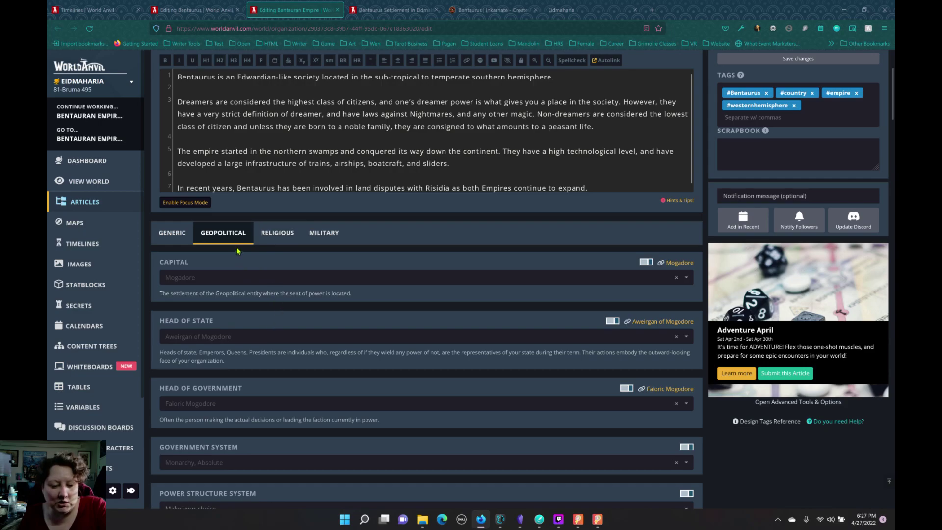
{"action": "scroll", "coordinate": [276, 275], "scroll_direction": "down", "scroll_amount": 3}
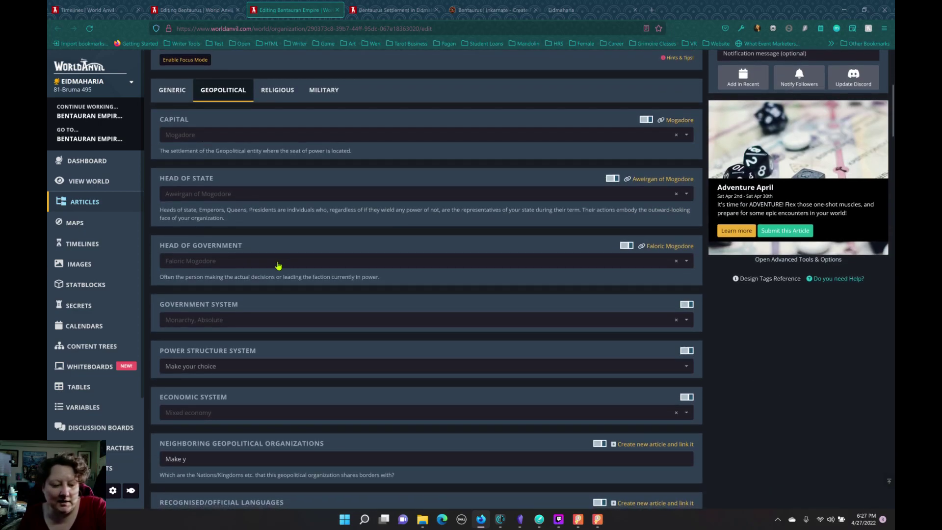
{"action": "scroll", "coordinate": [324, 280], "scroll_direction": "down", "scroll_amount": 2}
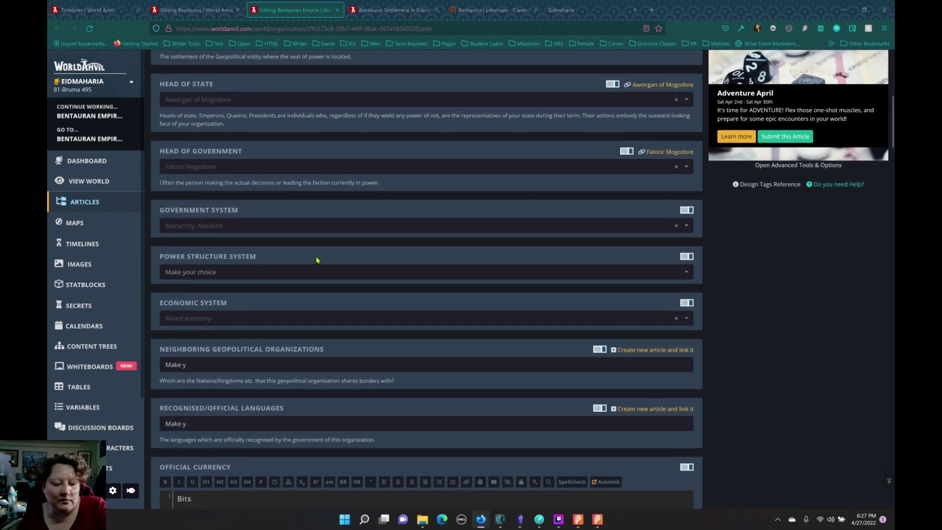
- Look through the Government System options from Anarchy to Tribalism and close the list without choosing a different one
{"action": "left_click", "coordinate": [277, 226]}
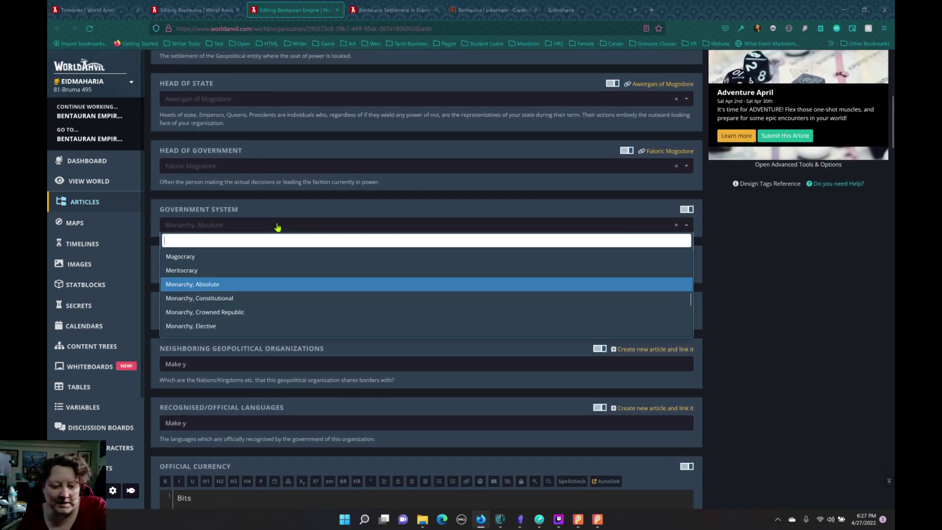
{"action": "scroll", "coordinate": [291, 265], "scroll_direction": "down", "scroll_amount": 5}
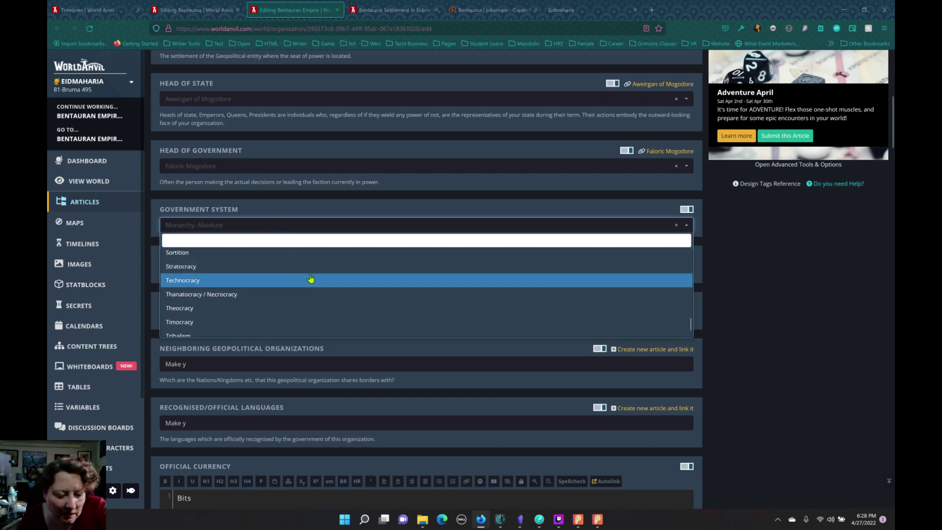
{"action": "scroll", "coordinate": [308, 278], "scroll_direction": "up", "scroll_amount": 2}
{"action": "scroll", "coordinate": [311, 278], "scroll_direction": "down", "scroll_amount": 3}
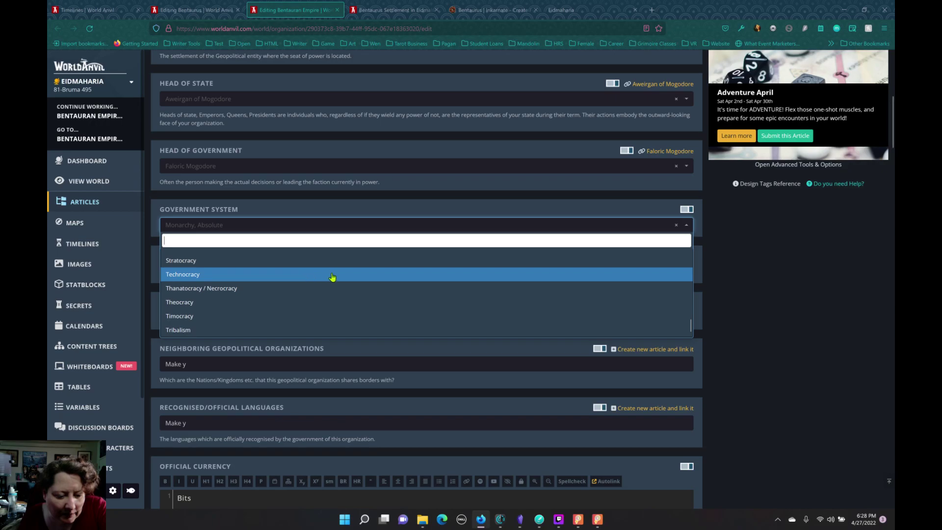
{"action": "scroll", "coordinate": [332, 277], "scroll_direction": "up", "scroll_amount": 4}
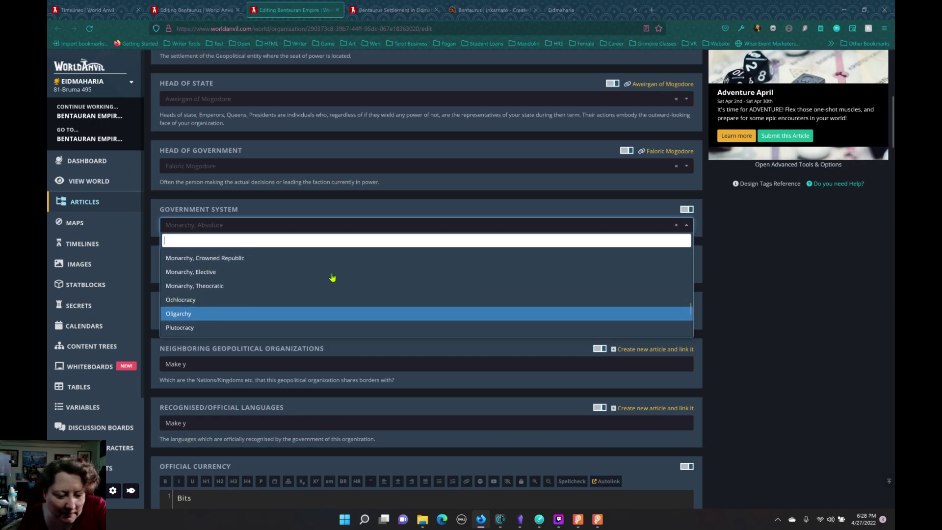
{"action": "scroll", "coordinate": [333, 277], "scroll_direction": "up", "scroll_amount": 3}
{"action": "scroll", "coordinate": [334, 277], "scroll_direction": "up", "scroll_amount": 4}
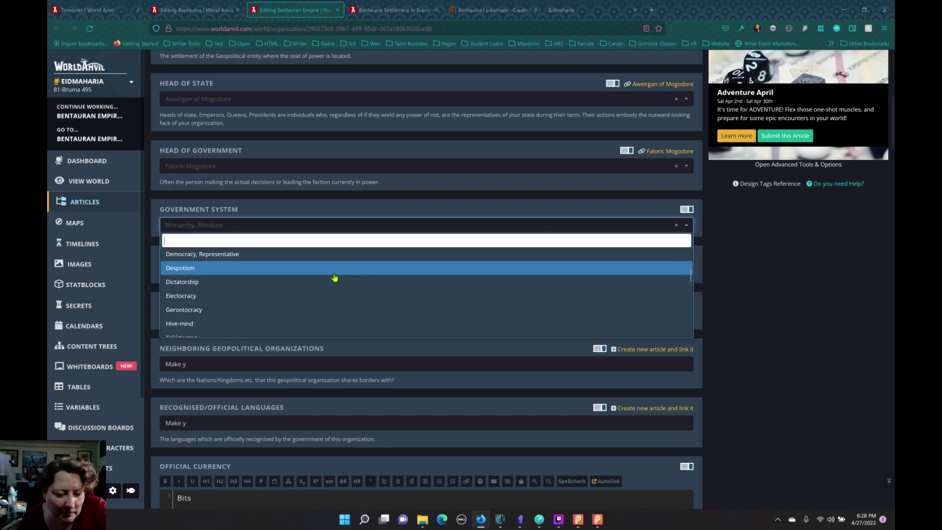
{"action": "scroll", "coordinate": [334, 277], "scroll_direction": "up", "scroll_amount": 2}
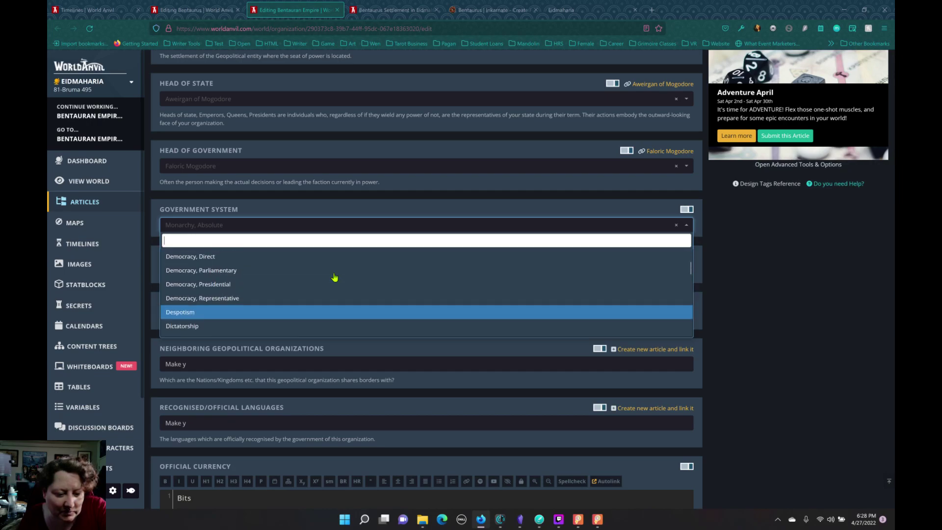
{"action": "scroll", "coordinate": [334, 277], "scroll_direction": "up", "scroll_amount": 2}
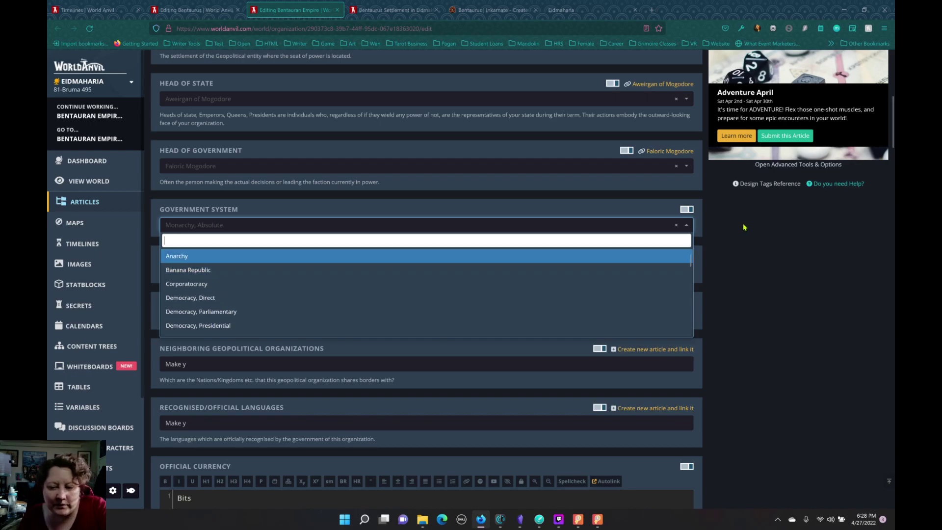
{"action": "left_click", "coordinate": [743, 227]}
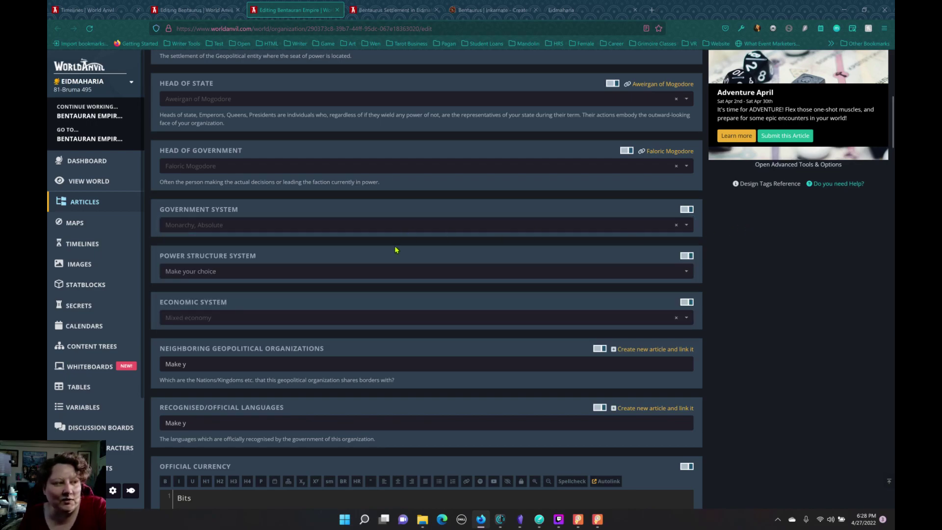
- Look through the Power Structure System options, from Autonomous area to Unitary state
{"action": "left_click", "coordinate": [381, 276]}
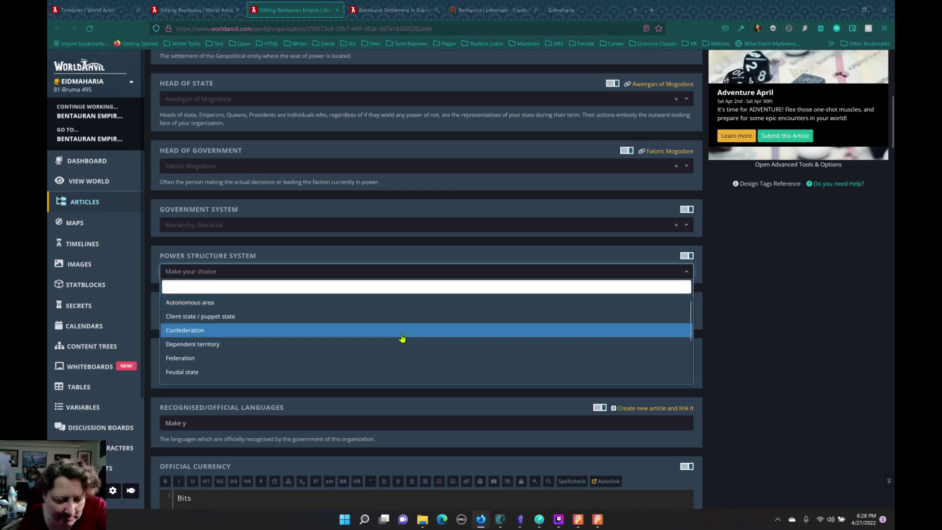
{"action": "scroll", "coordinate": [402, 337], "scroll_direction": "down", "scroll_amount": 2}
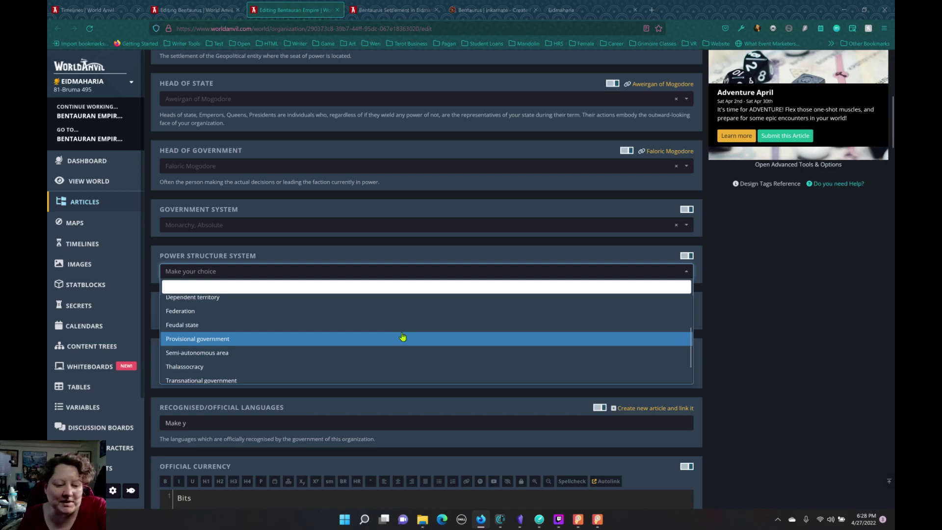
{"action": "scroll", "coordinate": [403, 335], "scroll_direction": "down", "scroll_amount": 1}
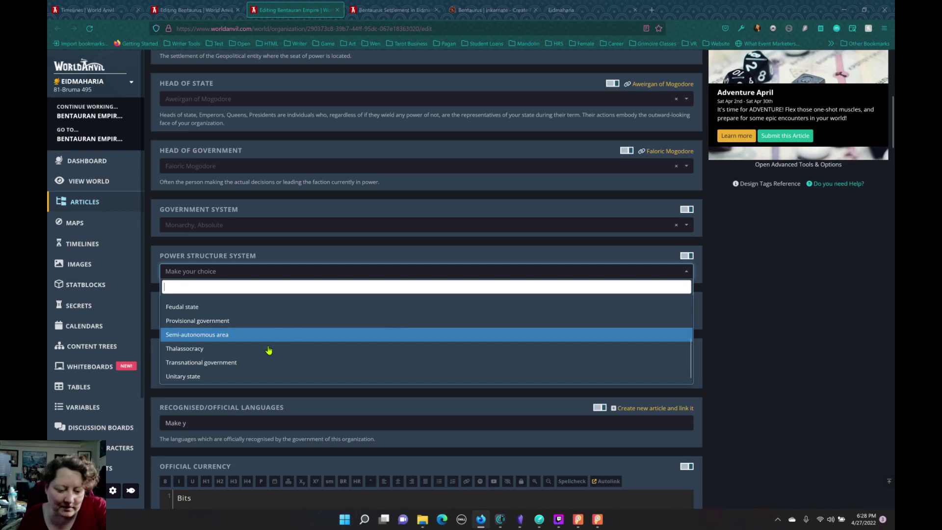
- Search the web for "thalassocracy" in a new tab, read its definition, and return to the Bentauran Empire article
{"action": "left_click", "coordinate": [651, 10]}
{"action": "type", "text": "t4"}
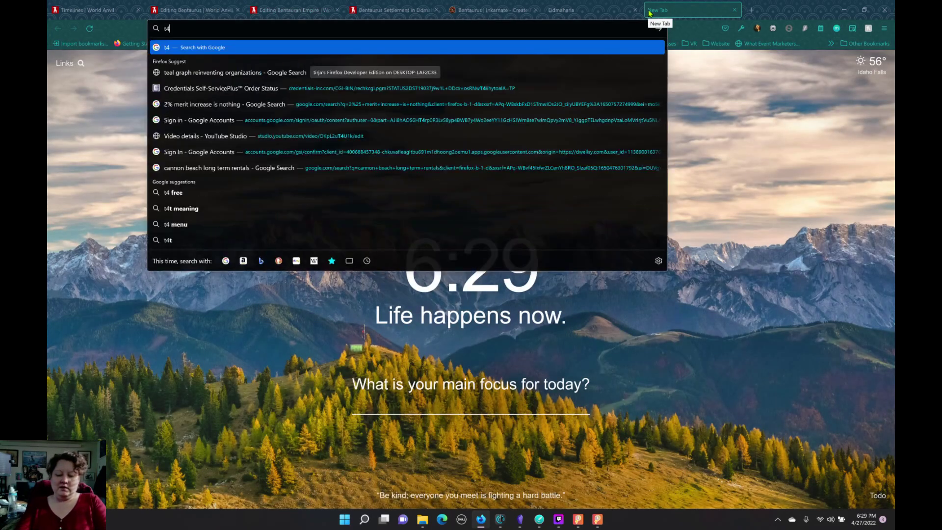
{"action": "key", "text": "BackSpace"}
{"action": "type", "text": "ha"}
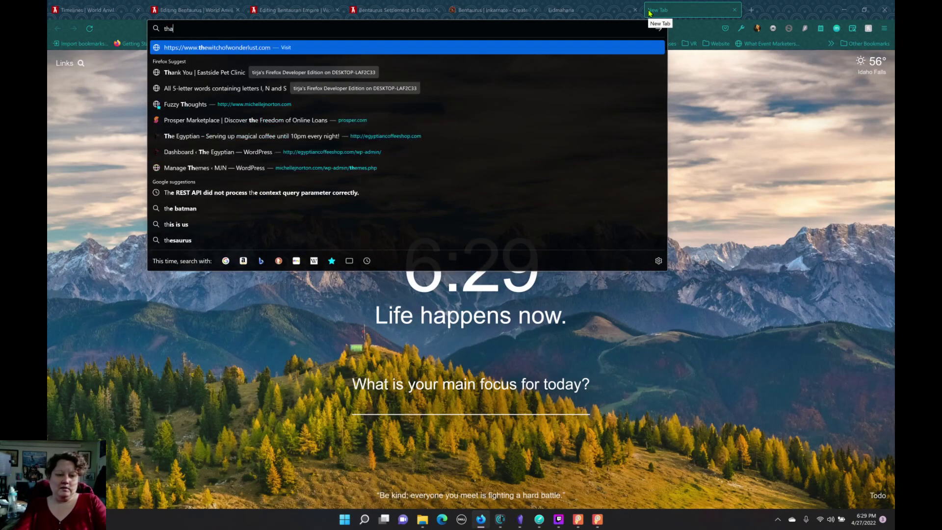
{"action": "type", "text": "lass"}
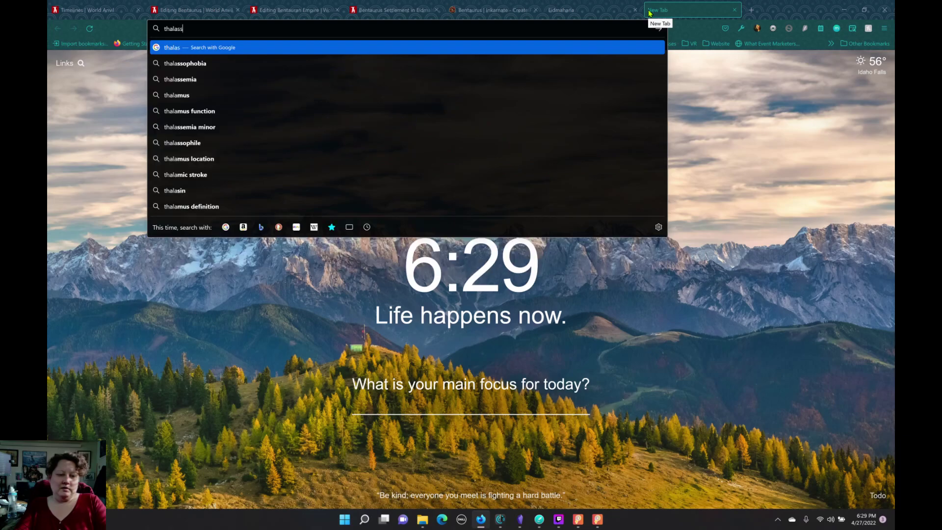
{"action": "type", "text": "o"}
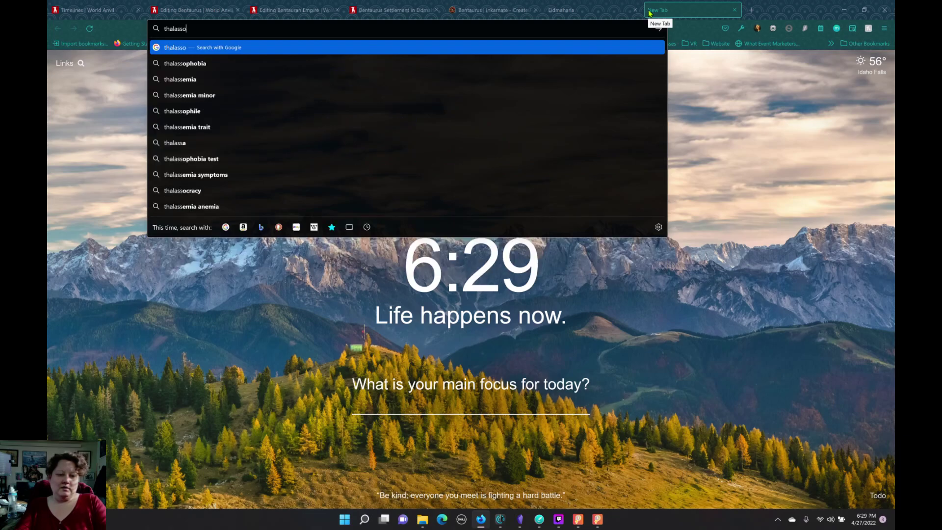
{"action": "type", "text": "cracy"}
{"action": "key", "text": "Return"}
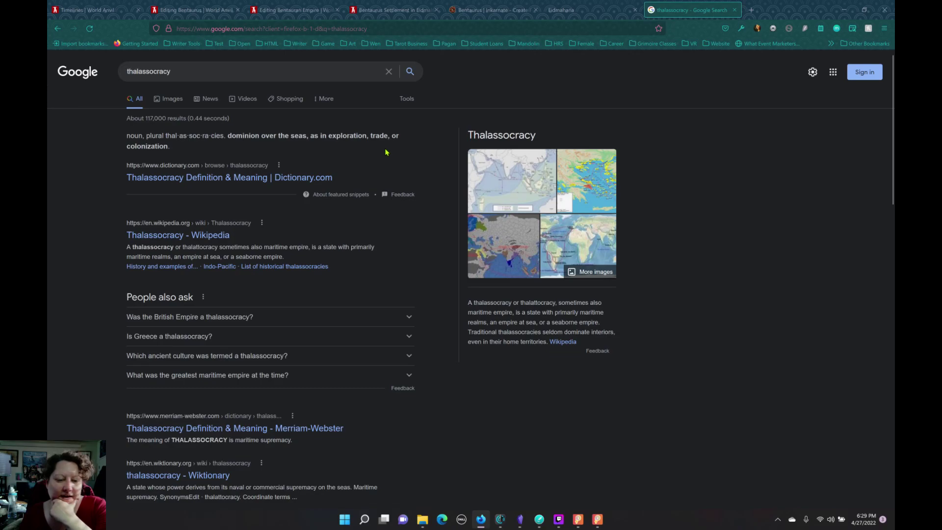
{"action": "left_click", "coordinate": [738, 10]}
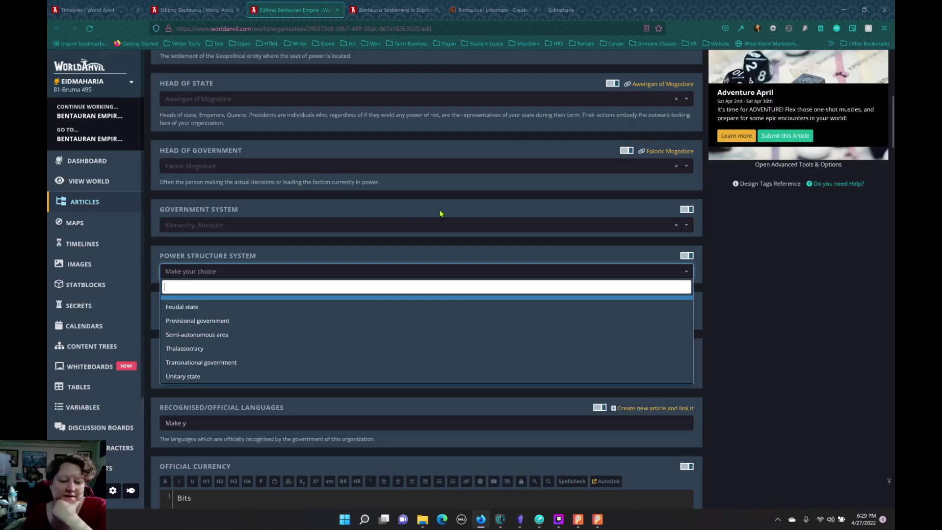
{"action": "left_click", "coordinate": [713, 263]}
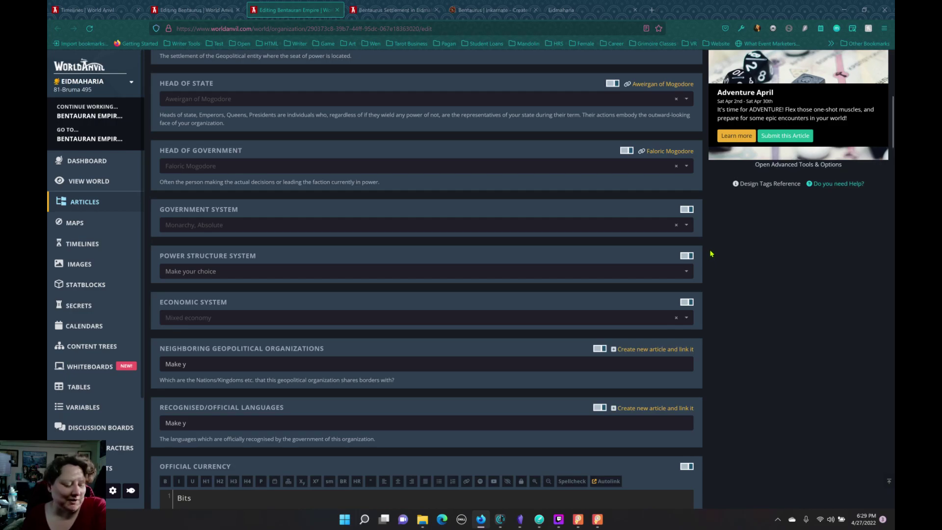
- Review the Power Structure System options again and close the list without making a choice
{"action": "left_click", "coordinate": [531, 277]}
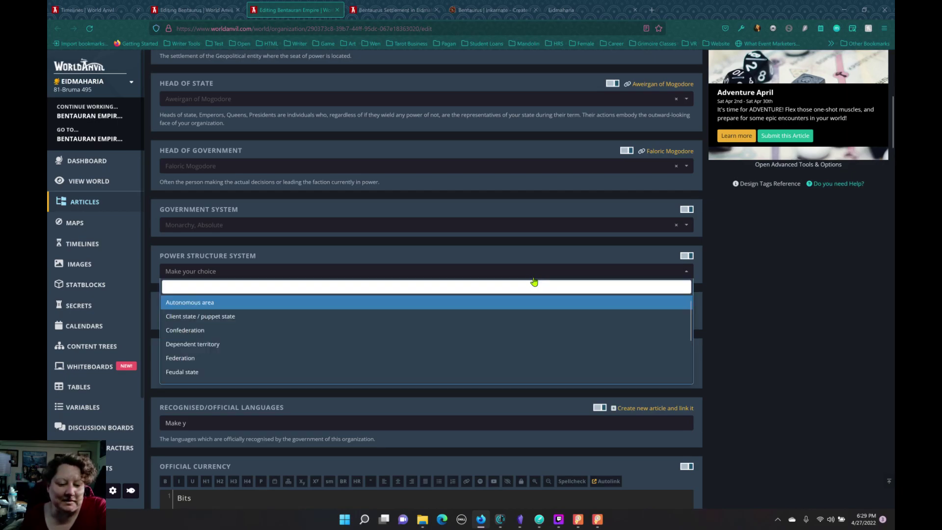
{"action": "left_click", "coordinate": [534, 279]}
{"action": "left_click", "coordinate": [534, 277]}
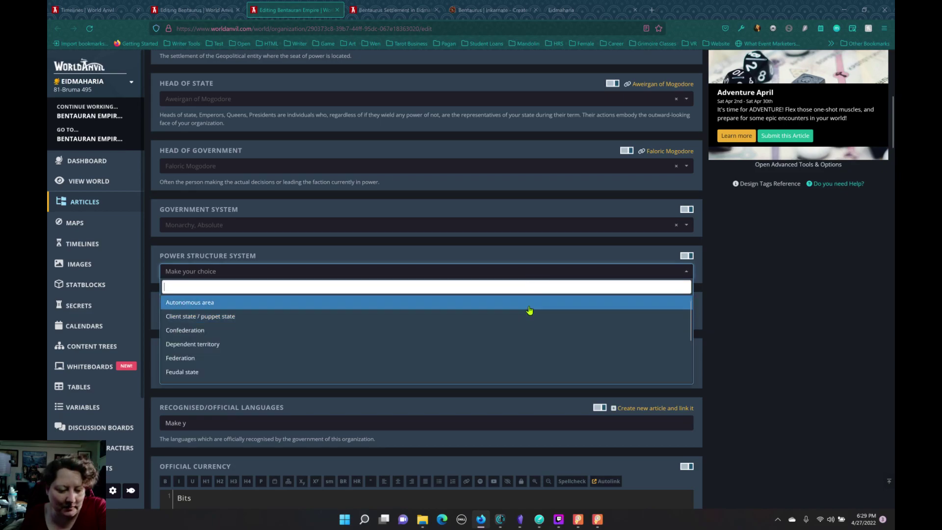
{"action": "scroll", "coordinate": [530, 310], "scroll_direction": "down", "scroll_amount": 3}
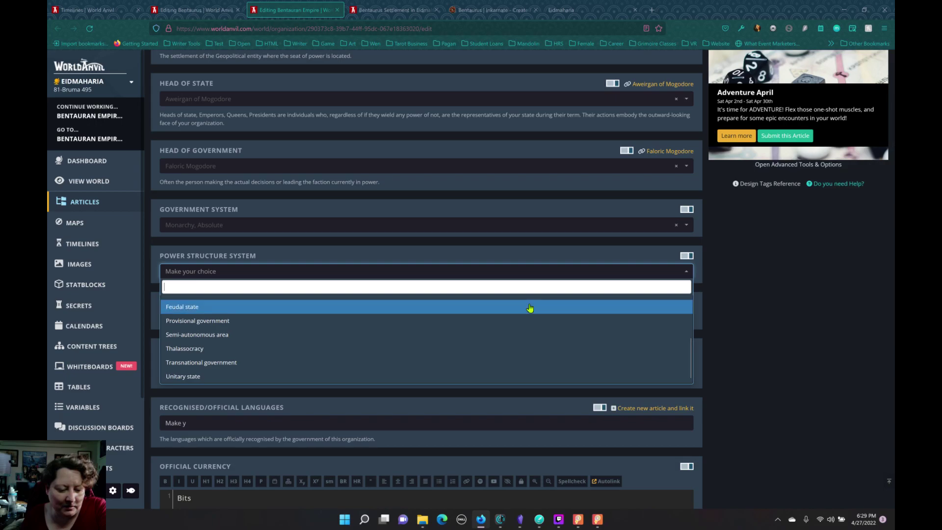
{"action": "left_click", "coordinate": [523, 259]}
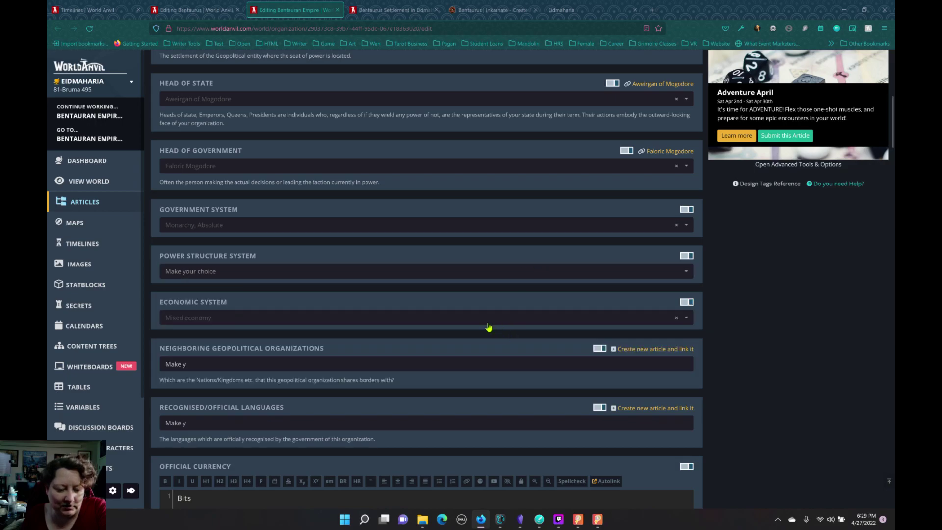
- Check the available Economic System options and close the list without changing the selection
{"action": "left_click", "coordinate": [460, 319]}
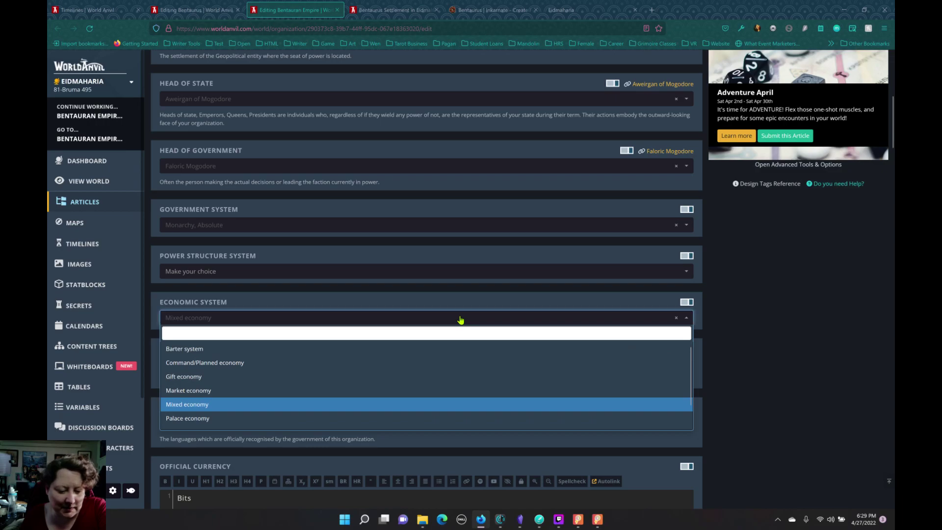
{"action": "scroll", "coordinate": [489, 355], "scroll_direction": "down", "scroll_amount": 1}
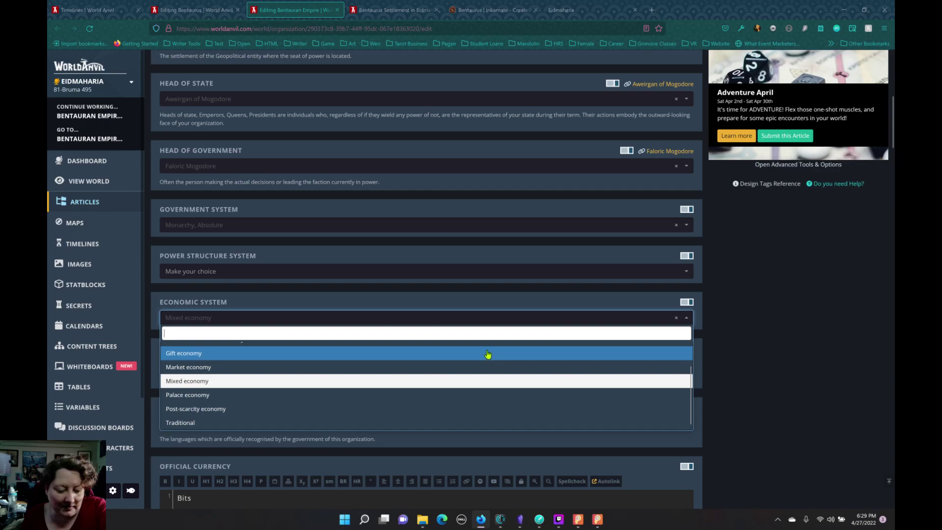
{"action": "scroll", "coordinate": [493, 353], "scroll_direction": "up", "scroll_amount": 1}
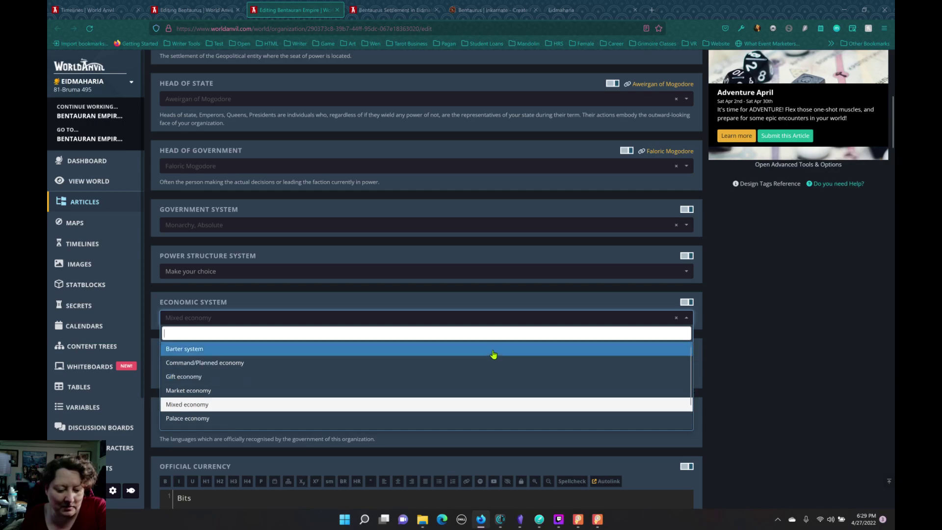
{"action": "left_click", "coordinate": [737, 335]}
- Extend the Official Currency entry so it reads "Bits. 8 Bits to one coin."
{"action": "scroll", "coordinate": [318, 363], "scroll_direction": "down", "scroll_amount": 3}
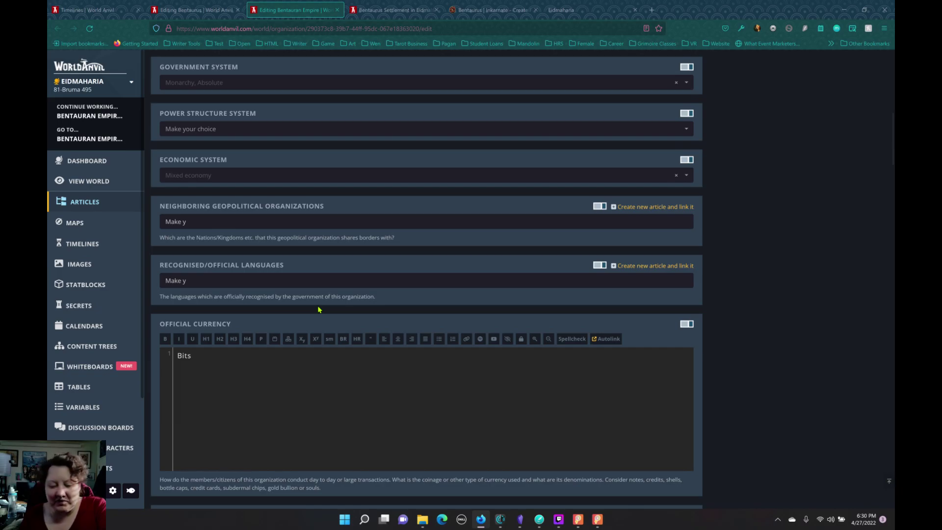
{"action": "left_click", "coordinate": [318, 396]}
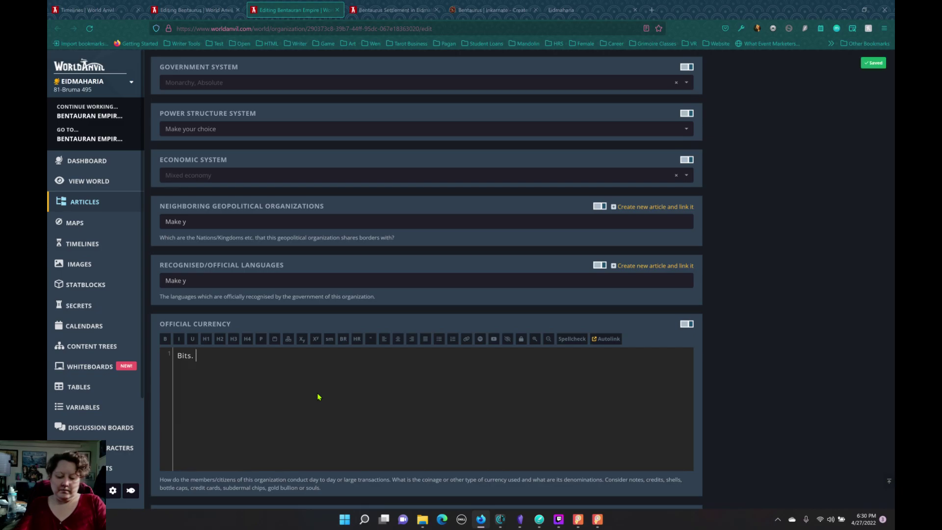
{"action": "type", "text": "8 Bits to one "}
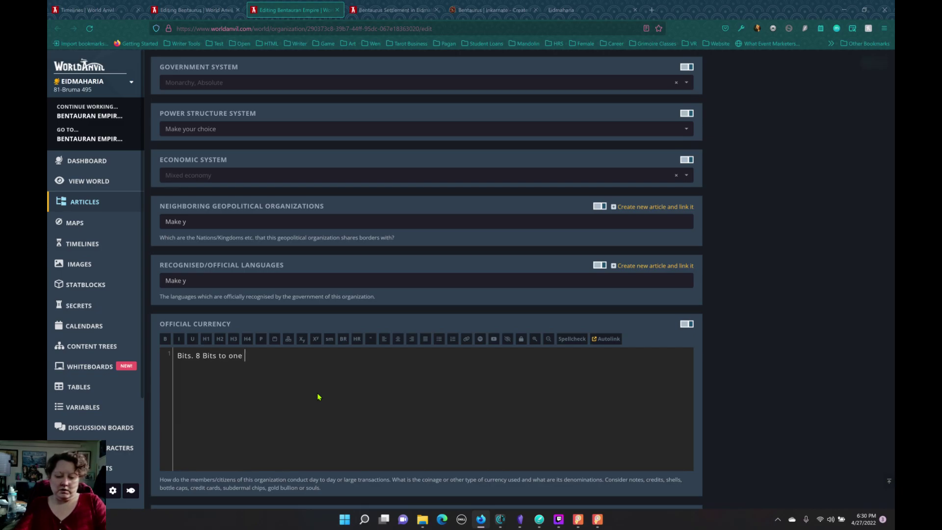
{"action": "type", "text": "c"}
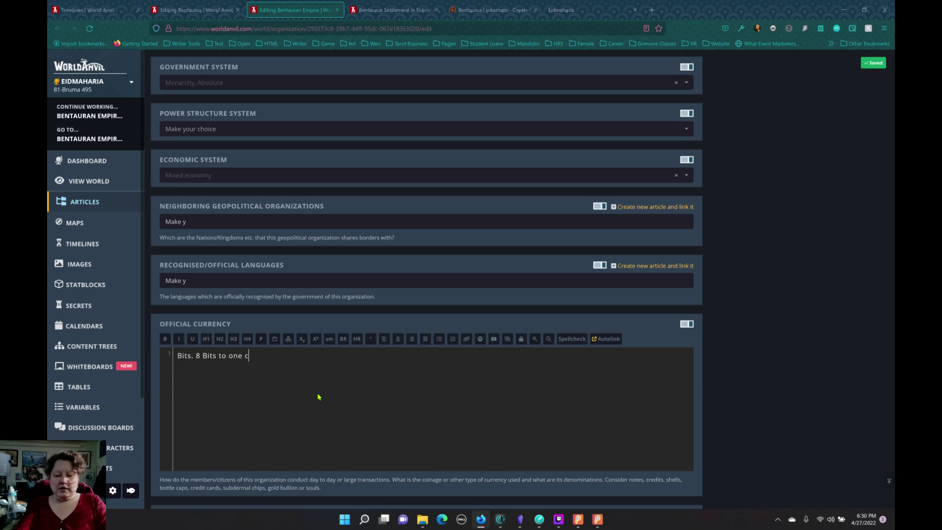
{"action": "type", "text": "oin"}
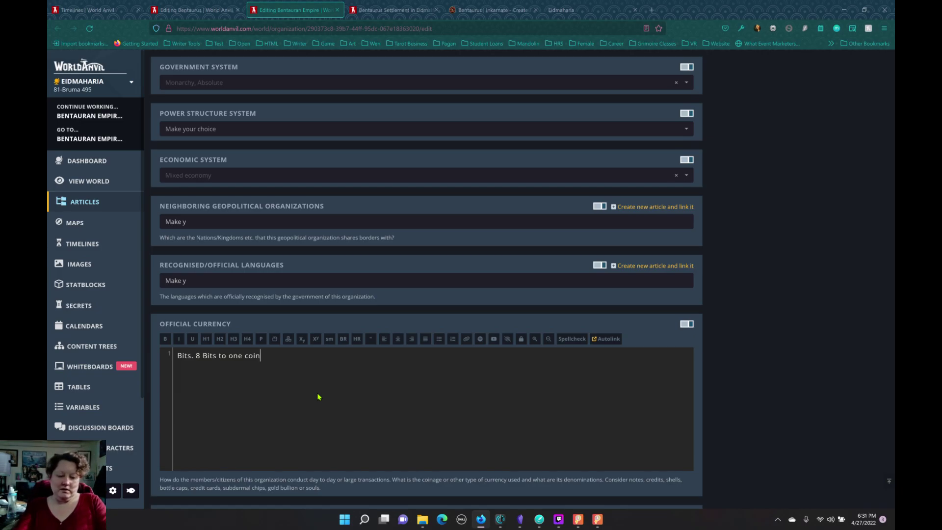
{"action": "type", "text": "."}
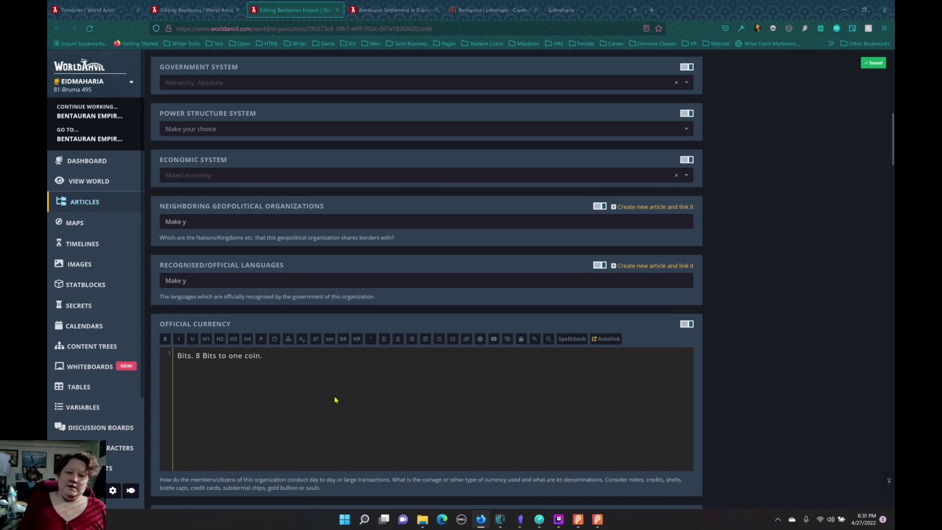
- Look through the Bentauran Empire's government and population fields, from Legislative Body to Territory, without filling them in
{"action": "scroll", "coordinate": [382, 378], "scroll_direction": "down", "scroll_amount": 5}
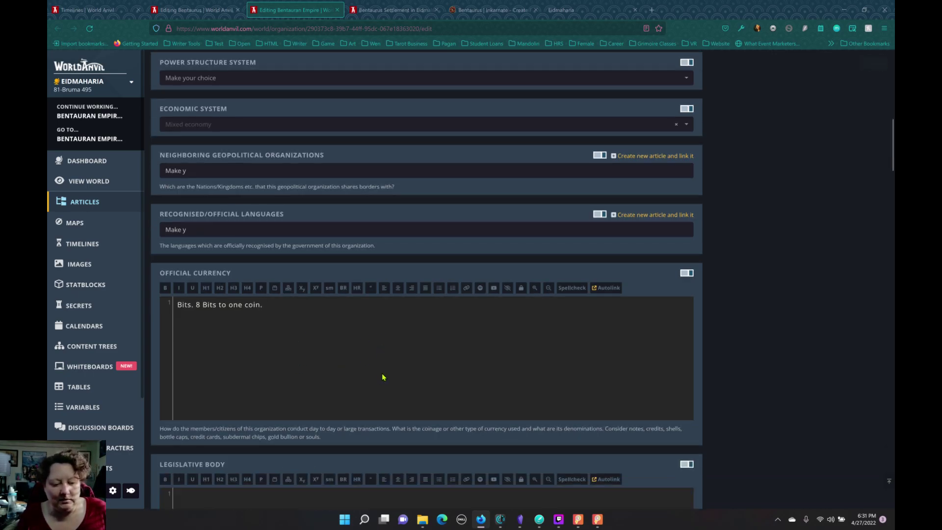
{"action": "left_click", "coordinate": [345, 352]}
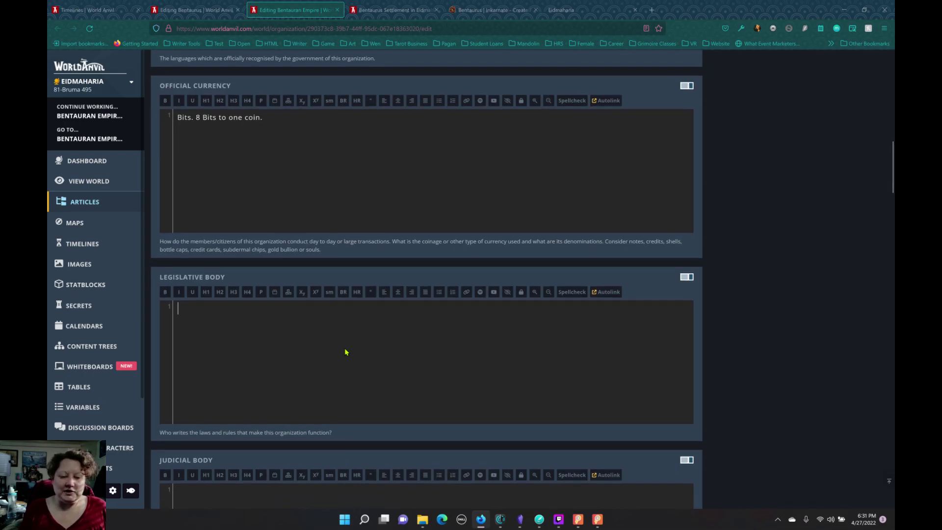
{"action": "scroll", "coordinate": [344, 352], "scroll_direction": "down", "scroll_amount": 4}
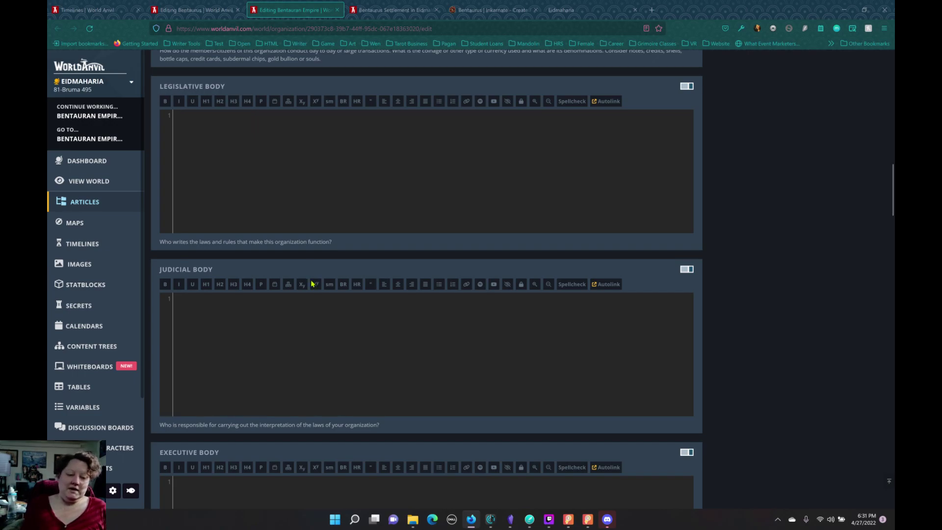
{"action": "scroll", "coordinate": [302, 331], "scroll_direction": "down", "scroll_amount": 3}
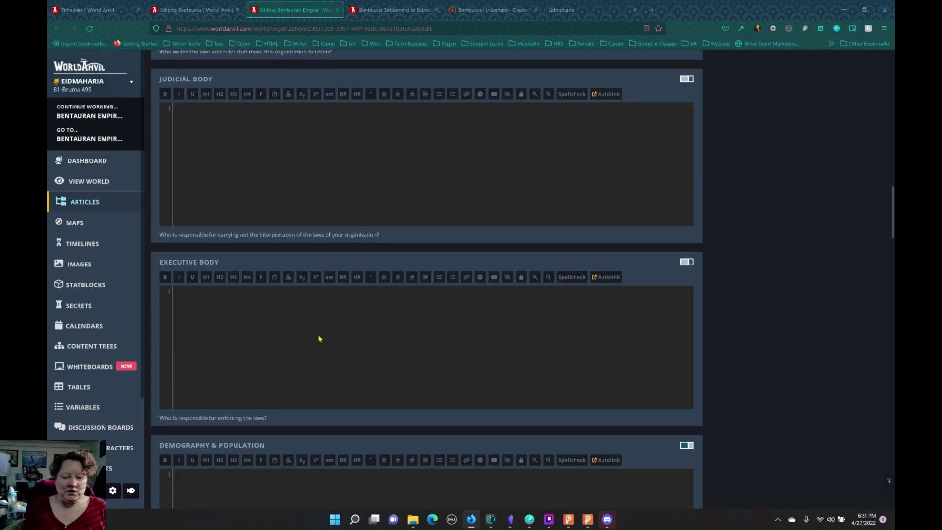
{"action": "scroll", "coordinate": [319, 338], "scroll_direction": "down", "scroll_amount": 4}
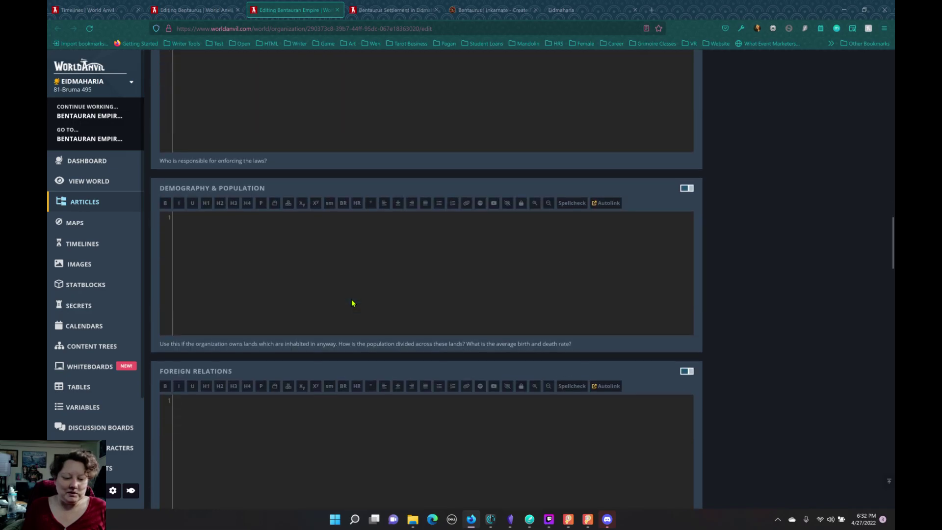
{"action": "scroll", "coordinate": [353, 304], "scroll_direction": "down", "scroll_amount": 5}
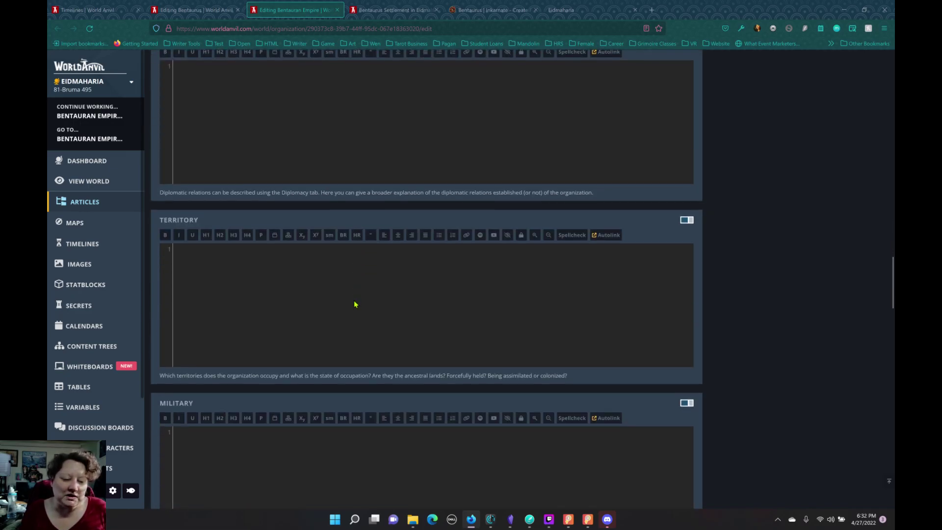
- Fill in the Military field with "The military is made of Dreamers, making them one of the most powerful militaries in the world."
{"action": "scroll", "coordinate": [355, 304], "scroll_direction": "down", "scroll_amount": 2}
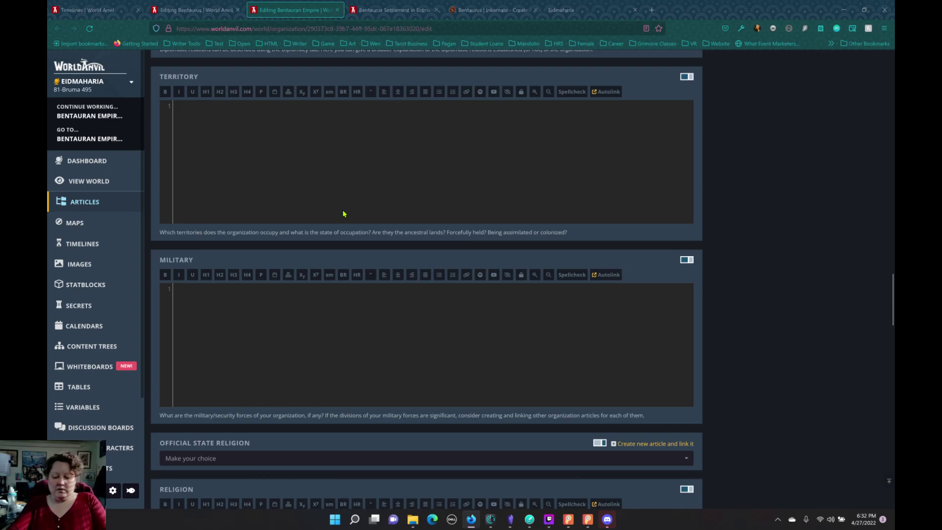
{"action": "type", "text": "The m"}
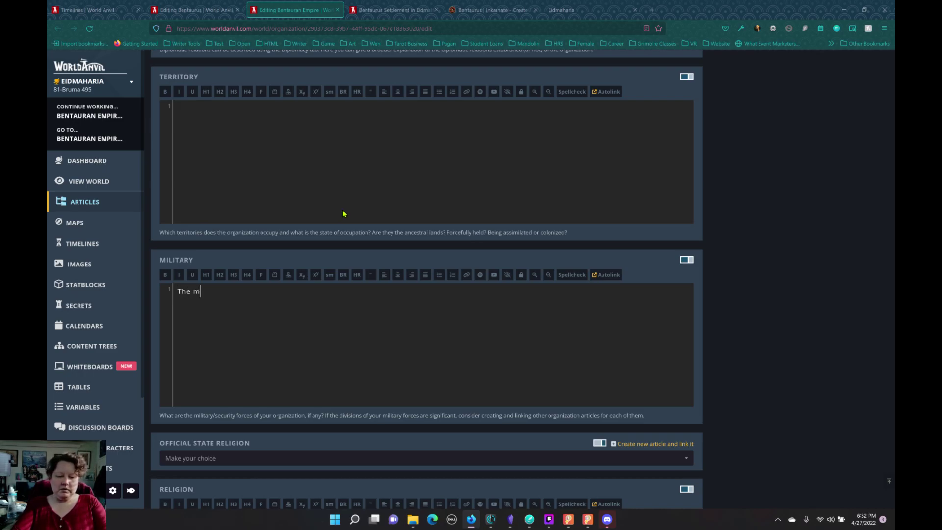
{"action": "type", "text": "ilitar"}
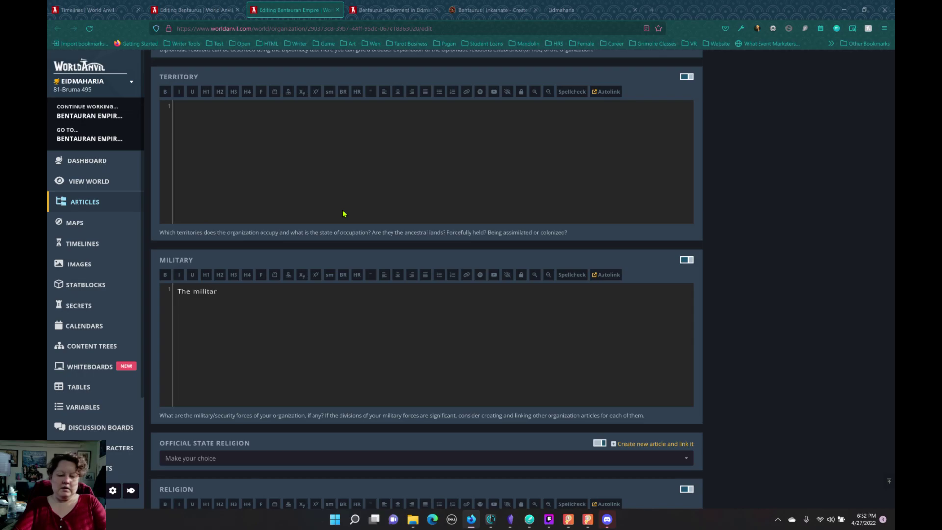
{"action": "type", "text": "y is made of Dr"}
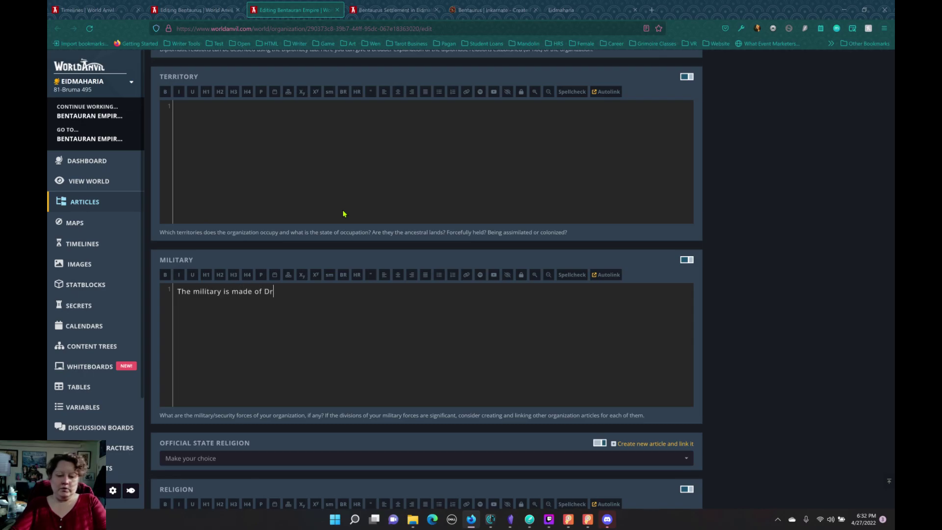
{"action": "type", "text": "eamers"}
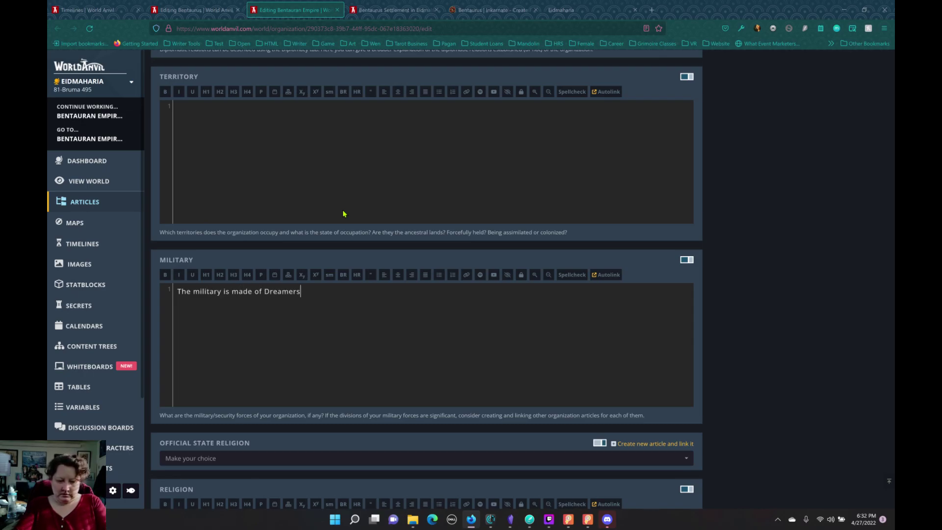
{"action": "type", "text": ", makding"}
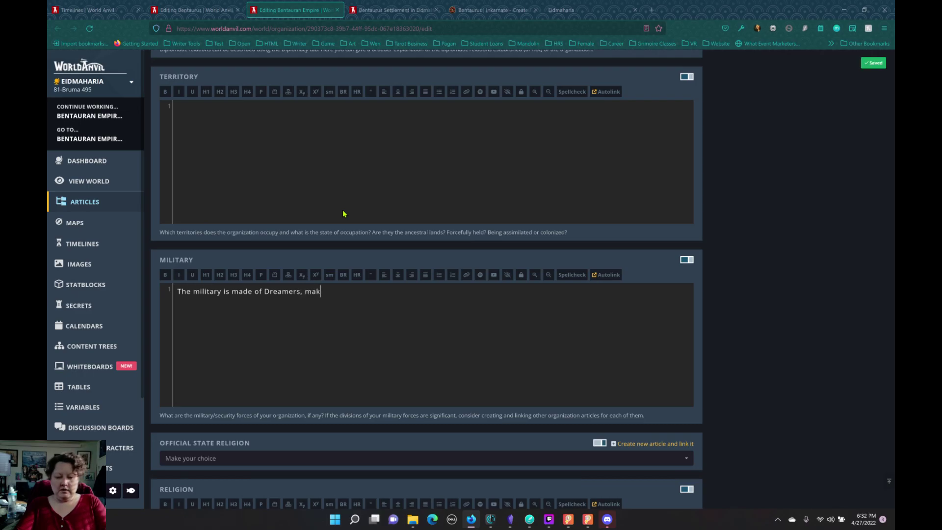
{"action": "key", "text": "BackSpace"}
{"action": "key", "text": "BackSpace"}
{"action": "key", "text": "BackSpace"}
{"action": "key", "text": "BackSpace"}
{"action": "key", "text": "BackSpace"}
{"action": "type", "text": "ing "}
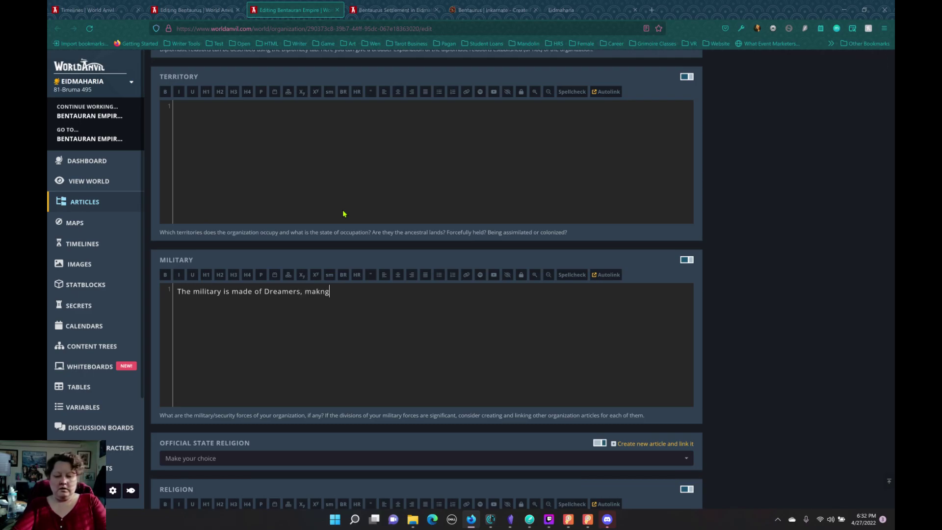
{"action": "type", "text": "them one of th"}
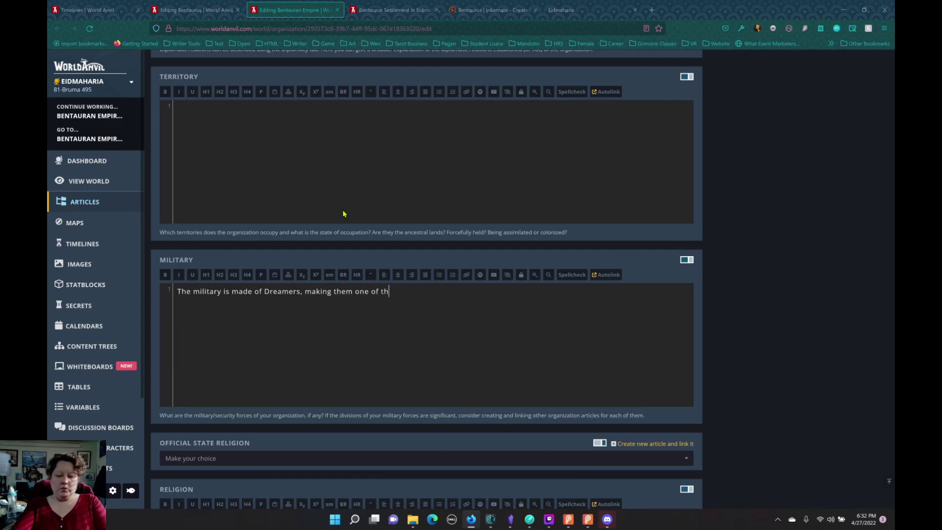
{"action": "type", "text": "e most po"}
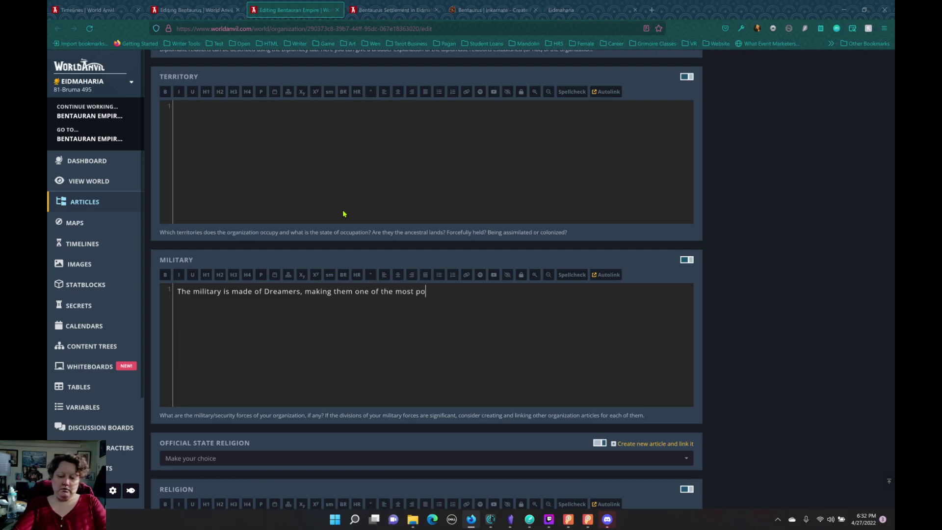
{"action": "type", "text": "werful Military"}
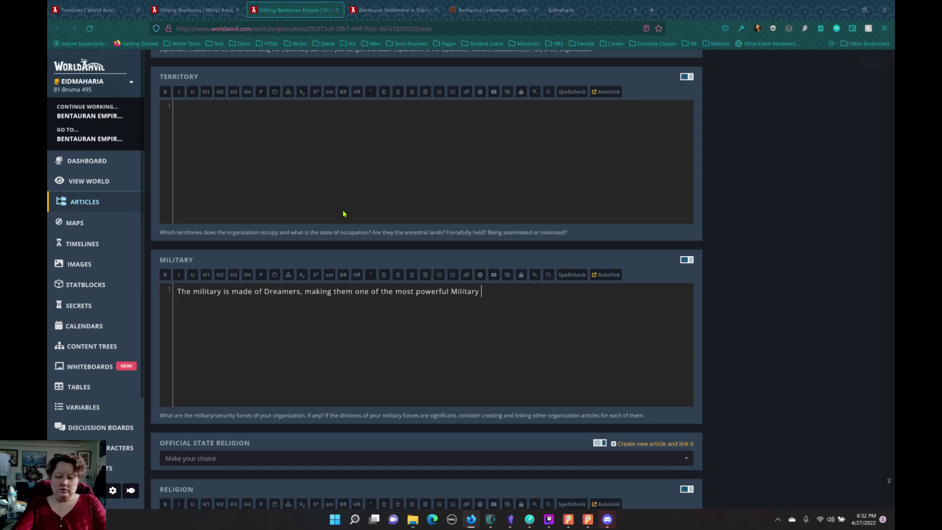
{"action": "key", "text": "BackSpace"}
{"action": "key", "text": "BackSpace"}
{"action": "key", "text": "BackSpace"}
{"action": "key", "text": "BackSpace"}
{"action": "key", "text": "BackSpace"}
{"action": "key", "text": "BackSpace"}
{"action": "key", "text": "BackSpace"}
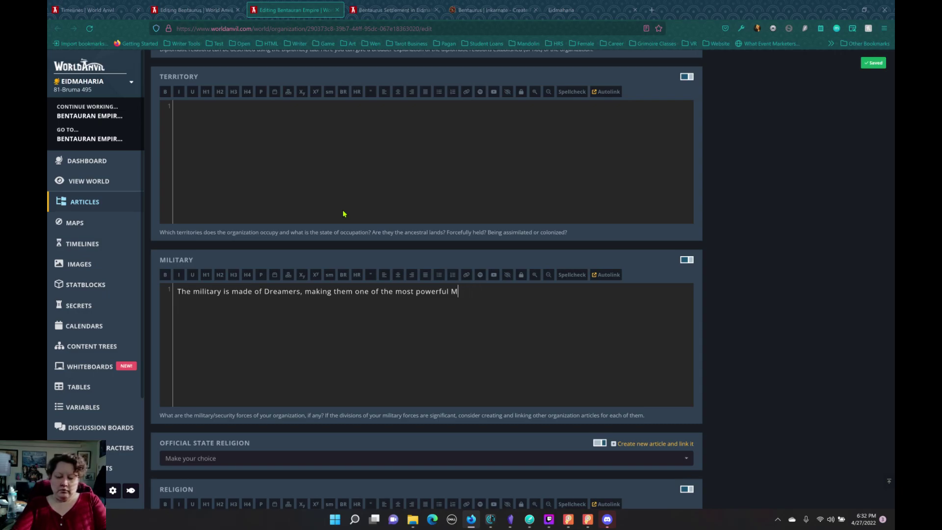
{"action": "type", "text": "militaries in "}
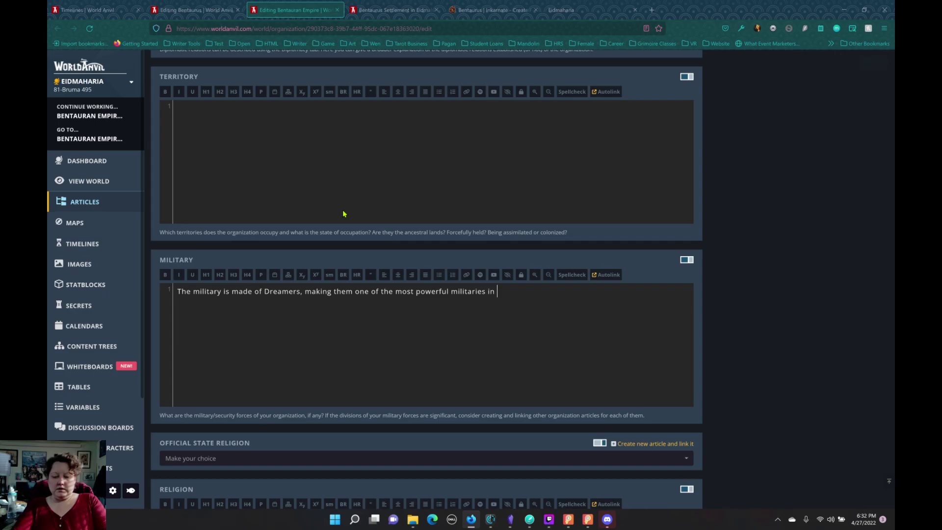
{"action": "type", "text": "the world."}
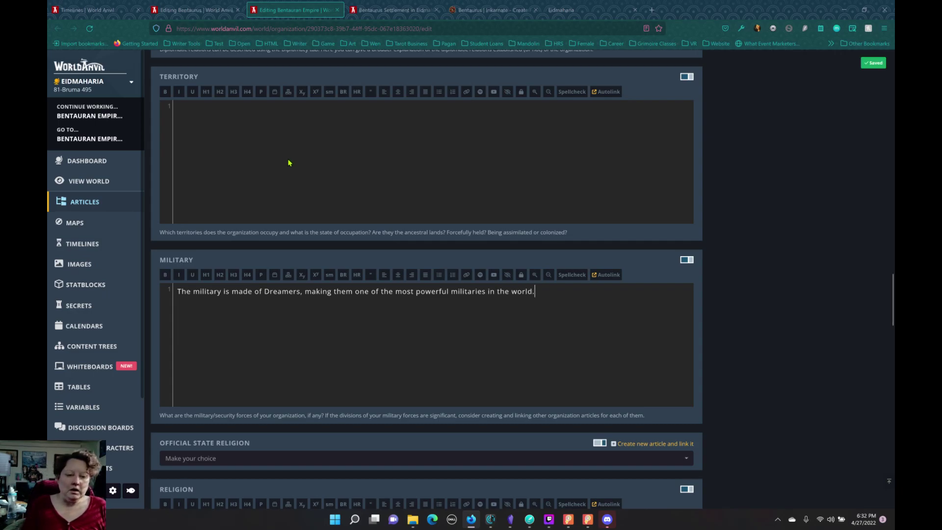
- Check the available Official State Religion options and close the list without choosing one
{"action": "scroll", "coordinate": [341, 238], "scroll_direction": "up", "scroll_amount": 2}
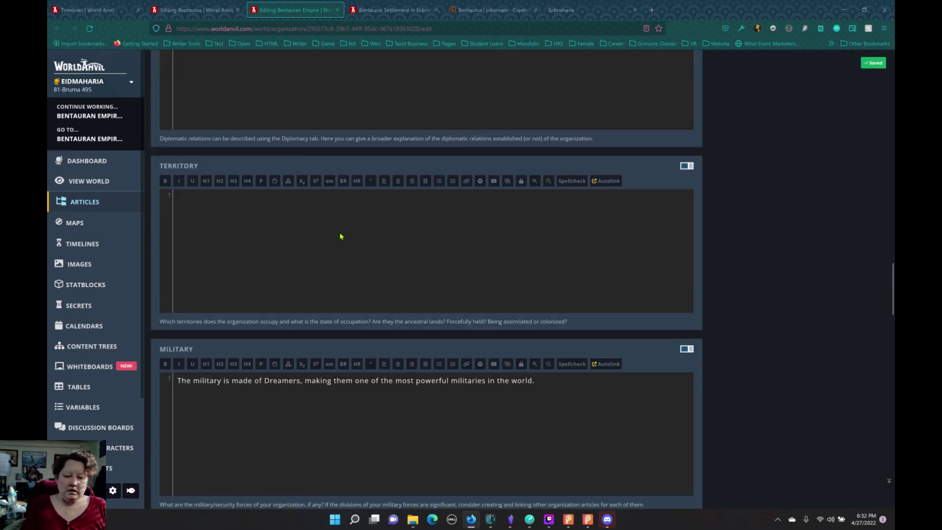
{"action": "scroll", "coordinate": [341, 236], "scroll_direction": "down", "scroll_amount": 1}
{"action": "scroll", "coordinate": [399, 204], "scroll_direction": "down", "scroll_amount": 2}
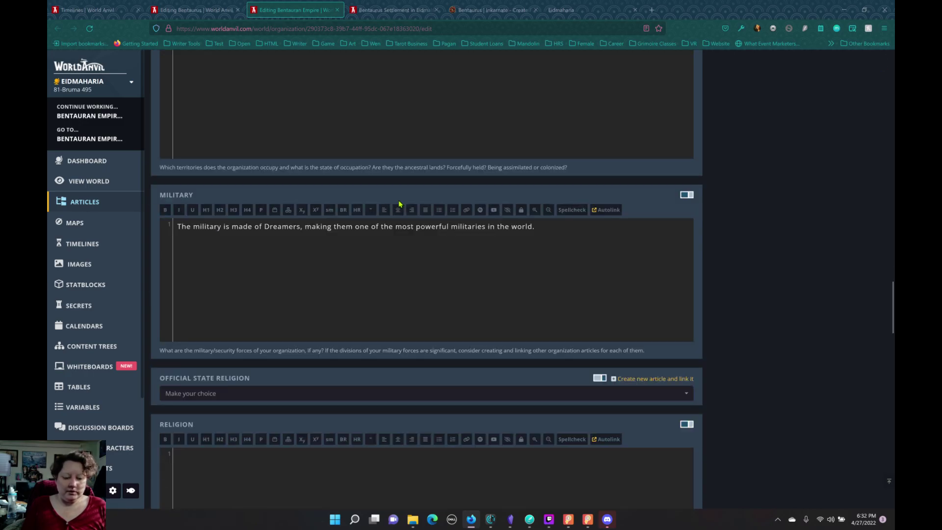
{"action": "scroll", "coordinate": [399, 204], "scroll_direction": "down", "scroll_amount": 4}
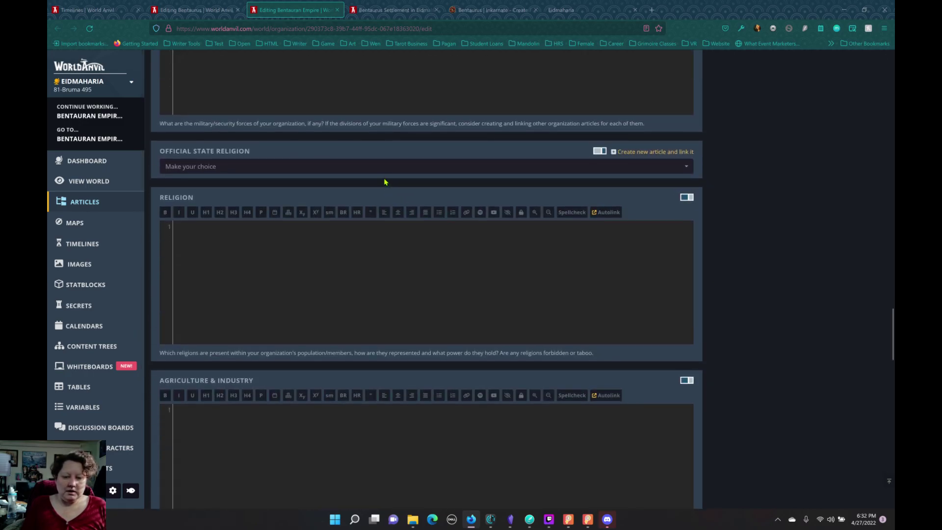
{"action": "left_click", "coordinate": [385, 171]}
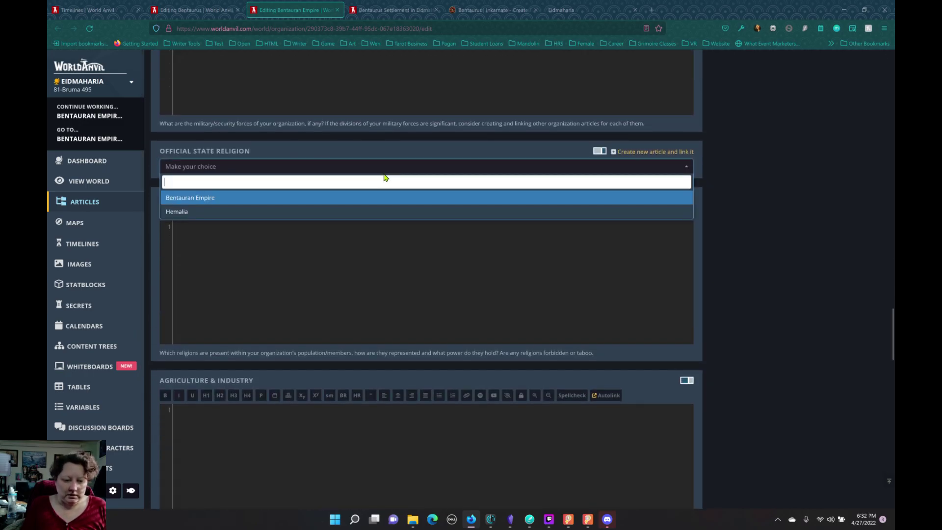
{"action": "left_click", "coordinate": [388, 269]}
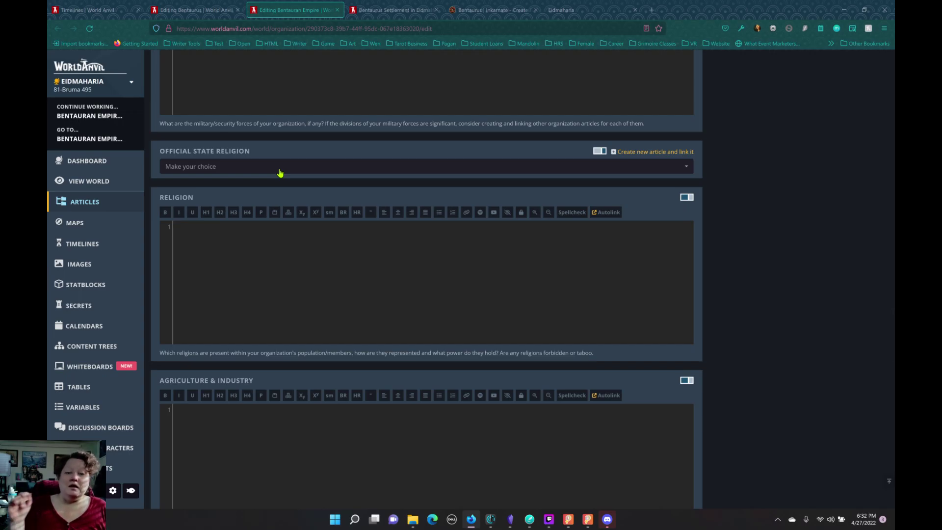
- Switch to Obsidian and review the Bentaurus note's empire background and locations for the Agriculture & Industry field
{"action": "scroll", "coordinate": [292, 245], "scroll_direction": "down", "scroll_amount": 6}
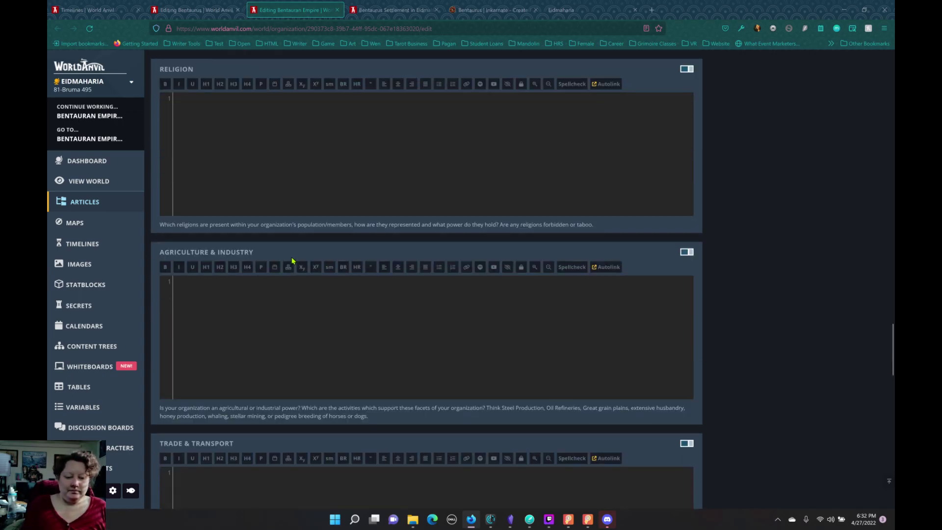
{"action": "scroll", "coordinate": [309, 243], "scroll_direction": "up", "scroll_amount": 2}
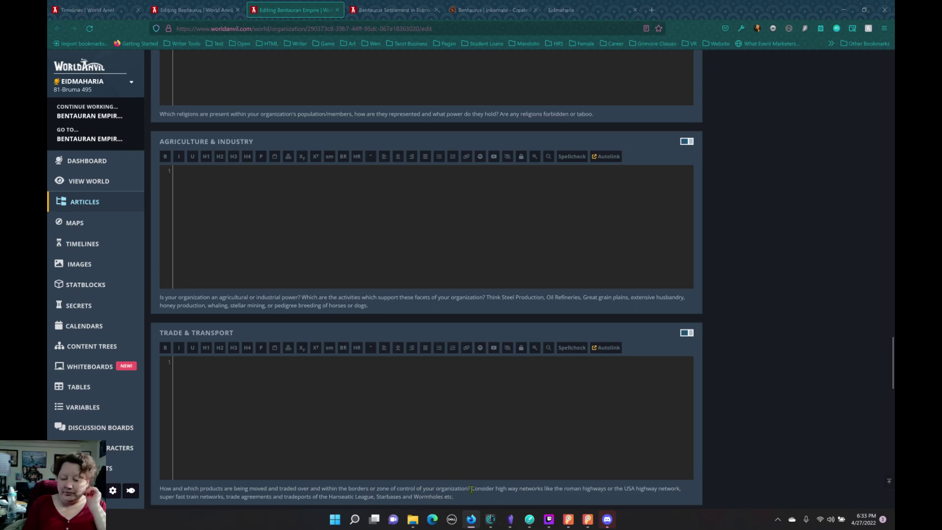
{"action": "left_click", "coordinate": [510, 518]}
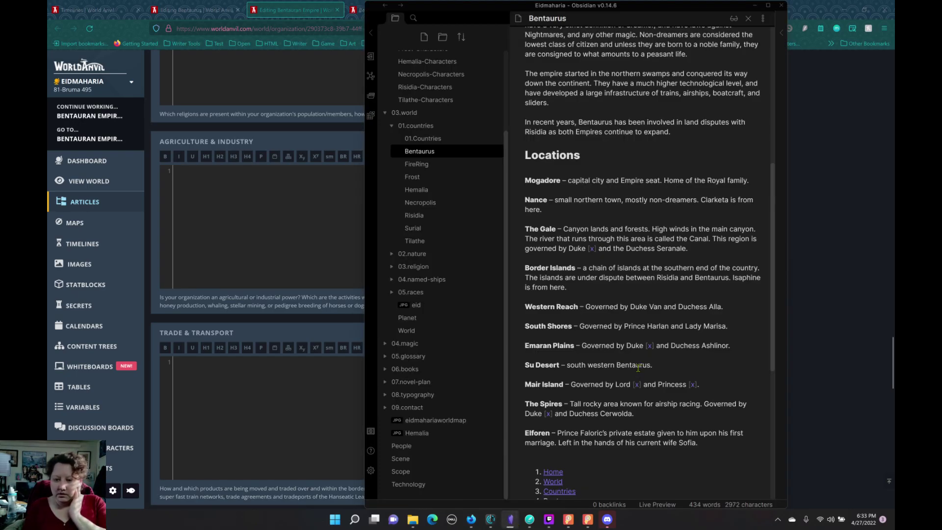
{"action": "scroll", "coordinate": [640, 371], "scroll_direction": "up", "scroll_amount": 1}
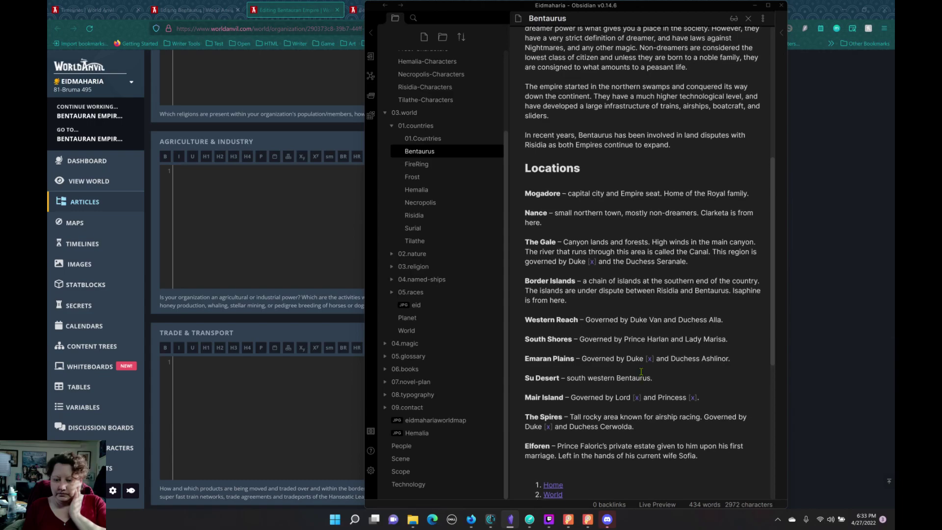
{"action": "scroll", "coordinate": [640, 371], "scroll_direction": "up", "scroll_amount": 2}
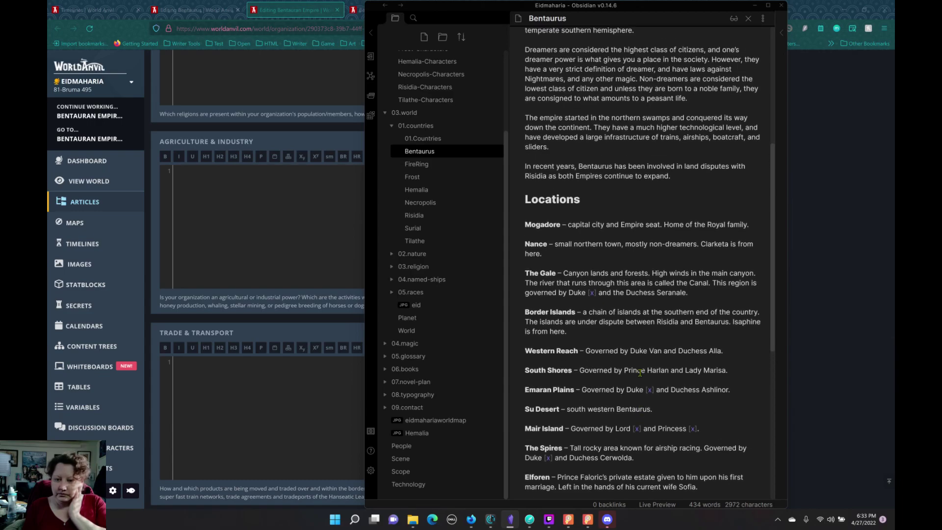
- Return to the World Anvil article and begin the Agriculture & Industry field with "Bentaurus is self-sufficiant."
{"action": "left_click", "coordinate": [247, 205]}
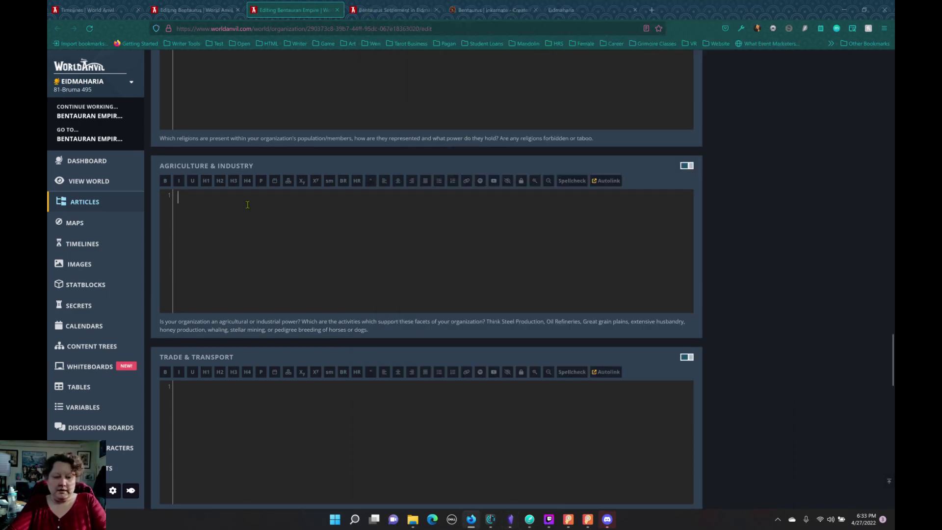
{"action": "type", "text": "Bentaurus "}
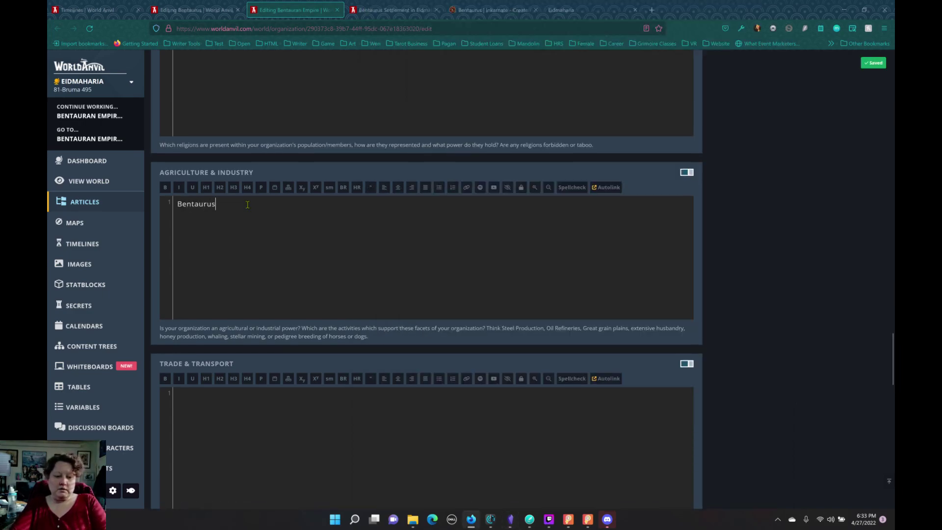
{"action": "type", "text": "has"}
{"action": "key", "text": "BackSpace"}
{"action": "key", "text": "BackSpace"}
{"action": "key", "text": "BackSpace"}
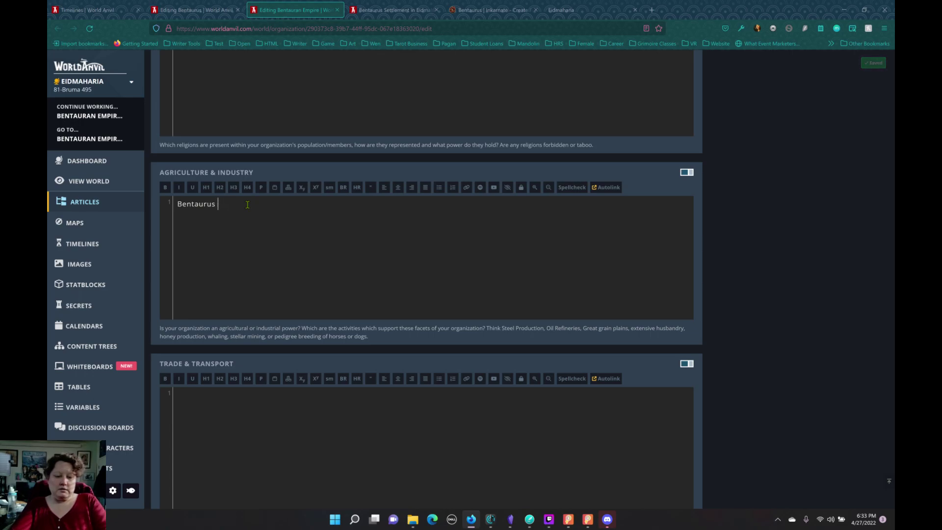
{"action": "type", "text": "is self"}
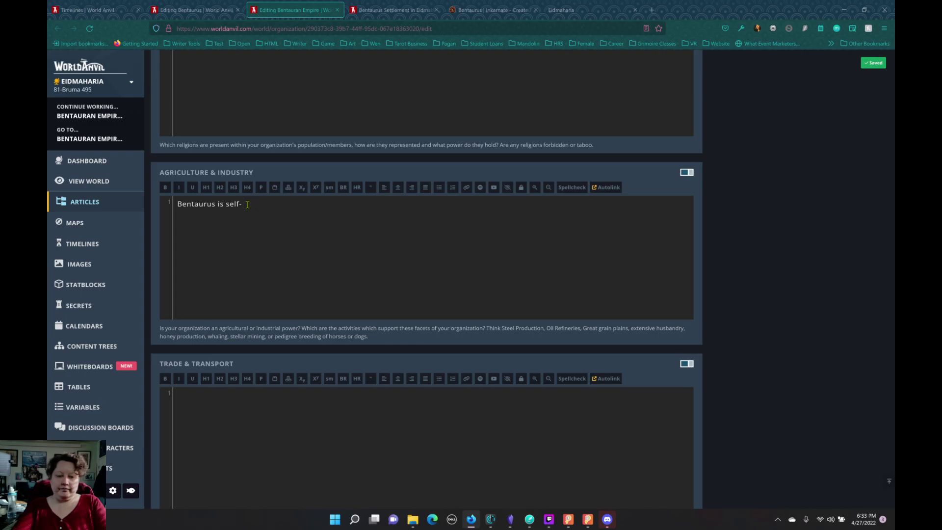
{"action": "type", "text": "-suffic"}
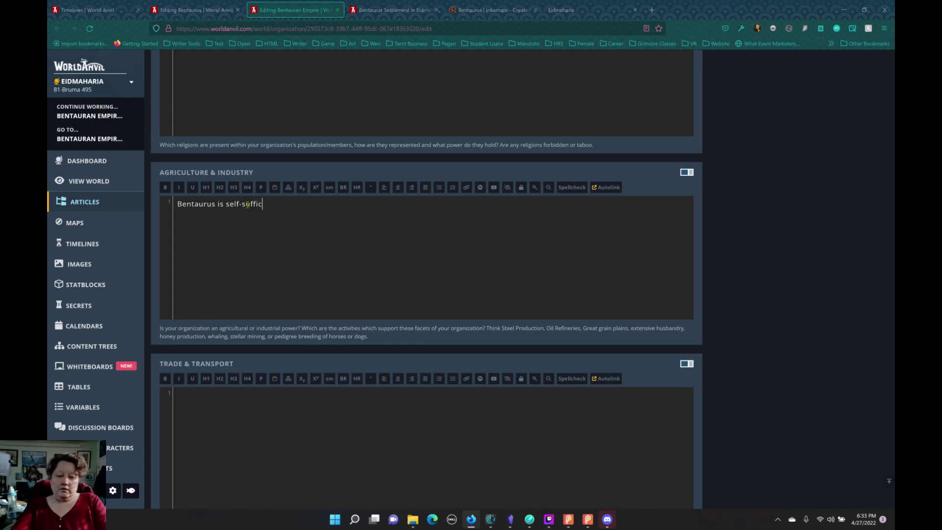
{"action": "type", "text": "iant"}
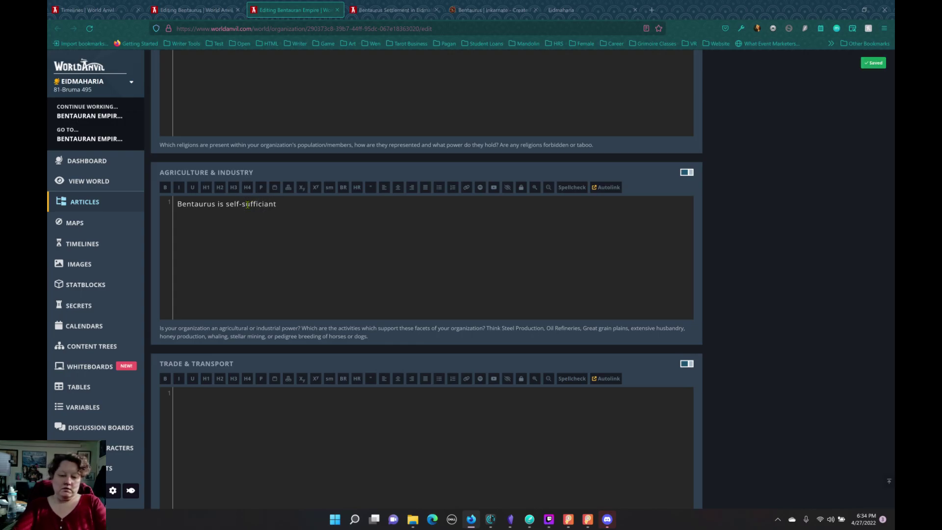
{"action": "key", "text": "BackSpace"}
{"action": "type", "text": ". T"}
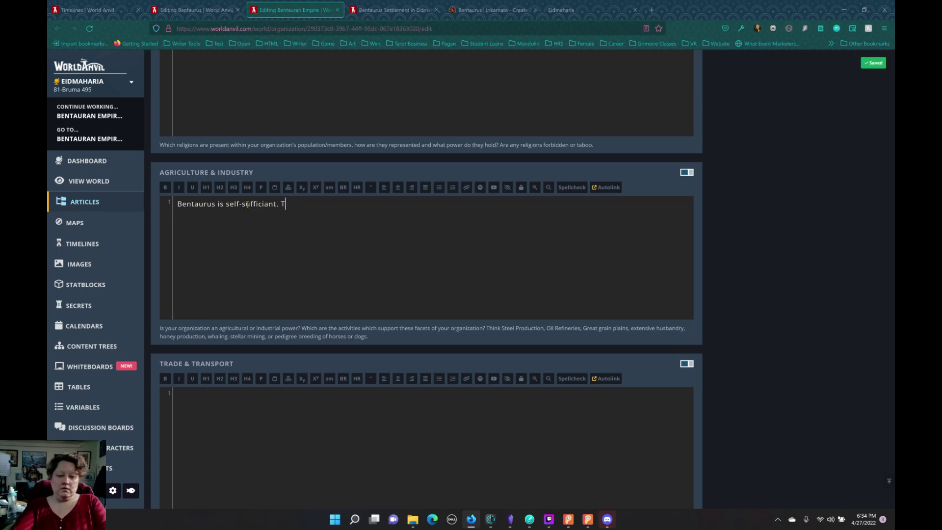
- Continue Agriculture & Industry with "They have access to crystal and thinstone mines as well as precious metals, and buidling materials."
{"action": "type", "text": "hey have a"}
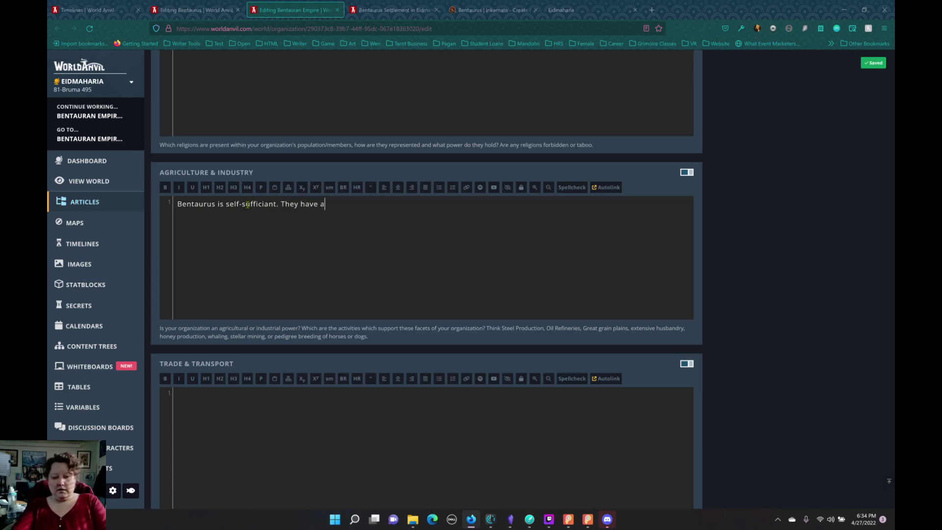
{"action": "type", "text": "ccess to "}
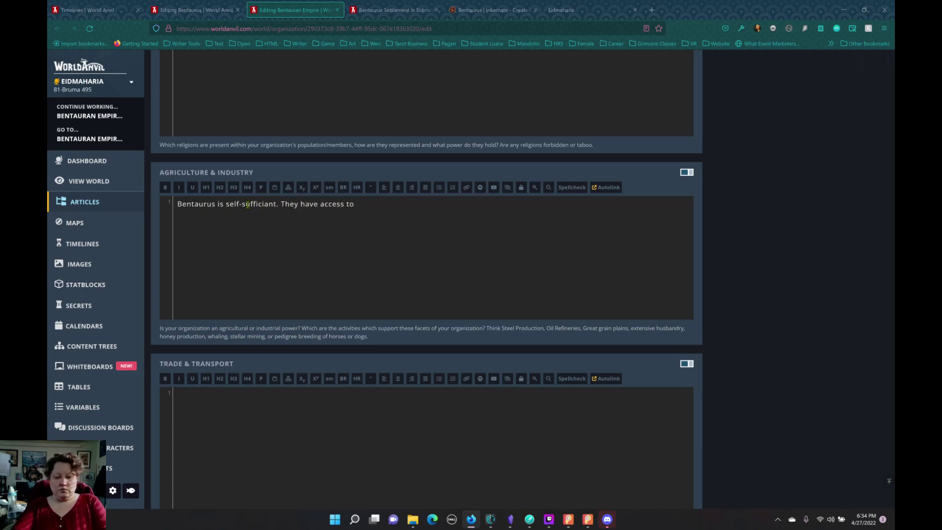
{"action": "type", "text": "crystal and th"}
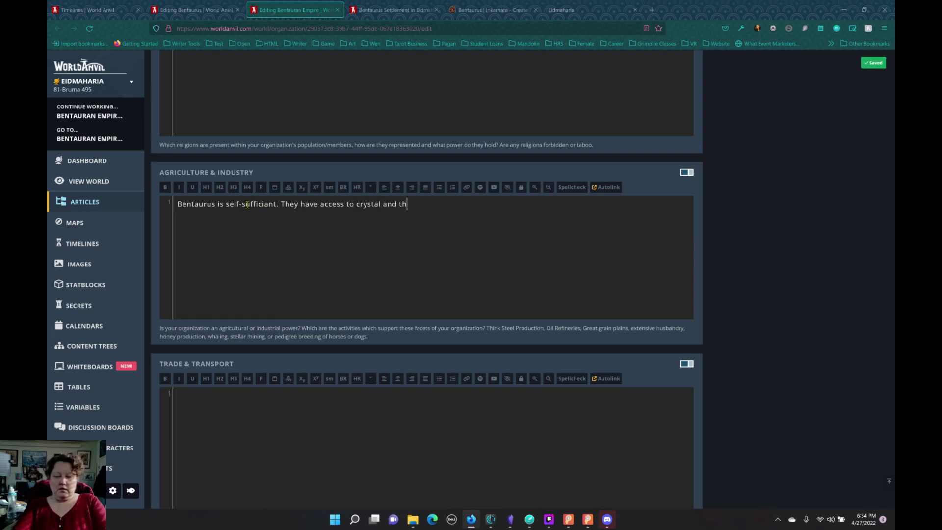
{"action": "type", "text": "instone min"}
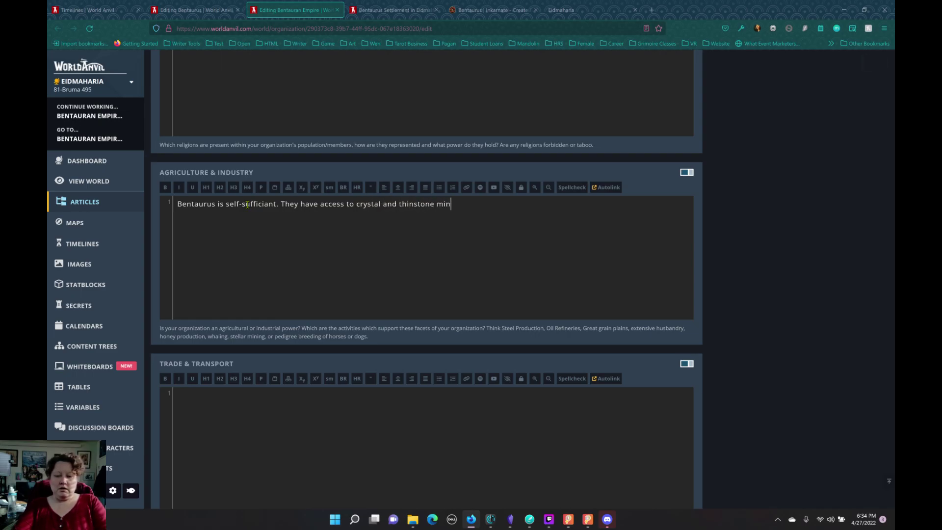
{"action": "type", "text": "es."}
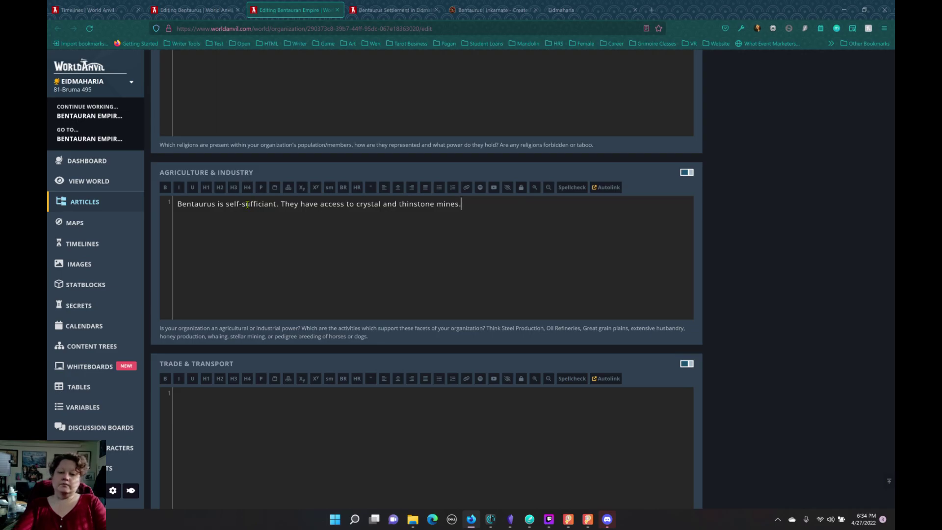
{"action": "key", "text": "BackSpace"}
{"action": "type", "text": "as well o"}
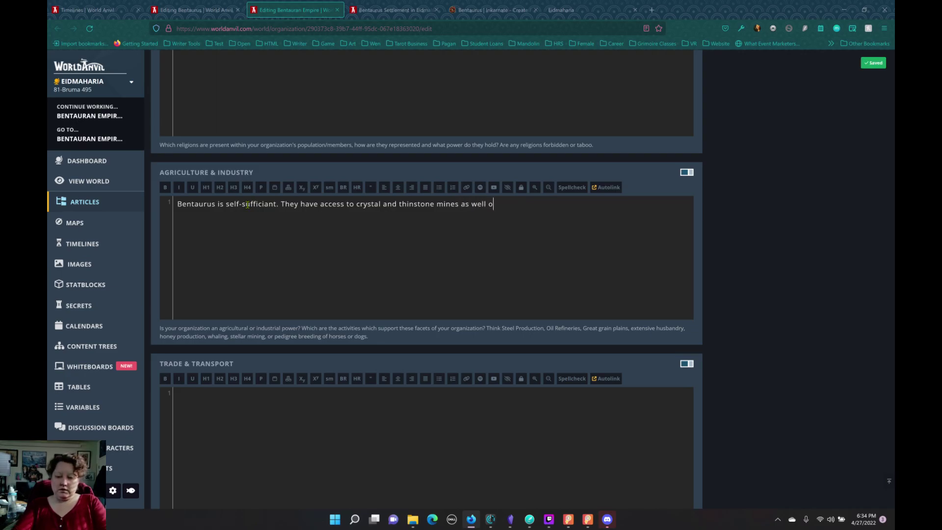
{"action": "key", "text": "BackSpace"}
{"action": "type", "text": "as pre"}
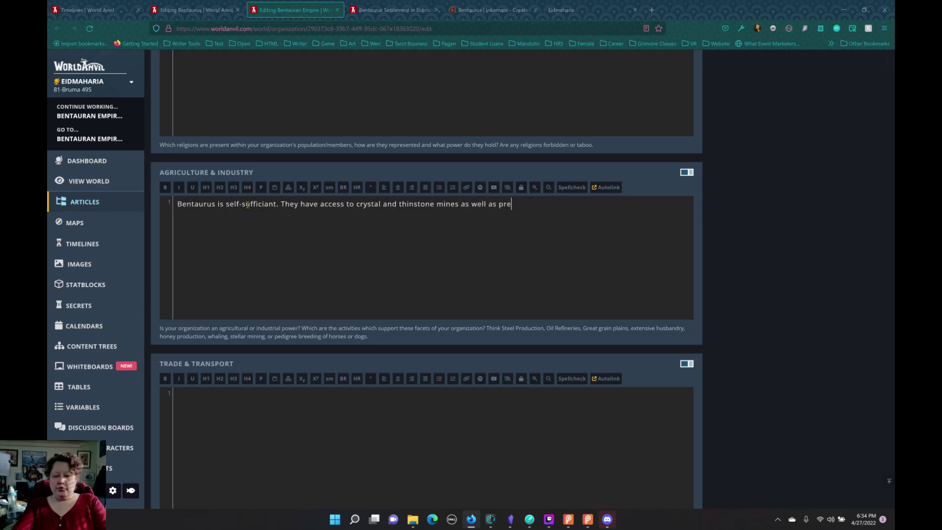
{"action": "type", "text": "ci"}
{"action": "type", "text": "ous me"}
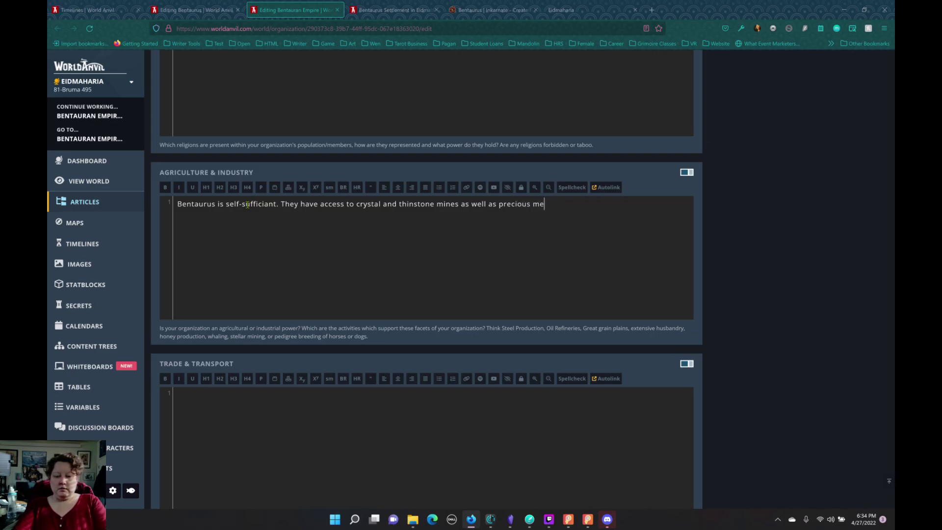
{"action": "type", "text": "tals, and "}
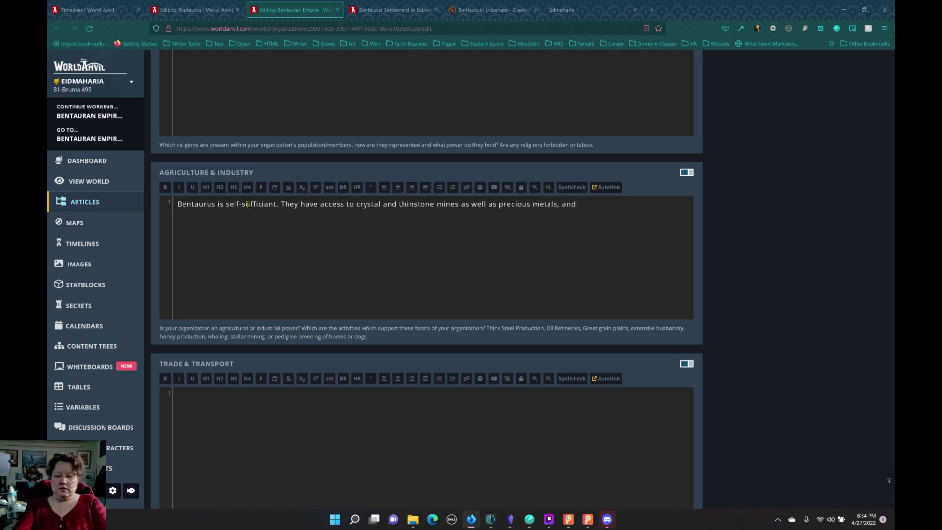
{"action": "type", "text": "buid"}
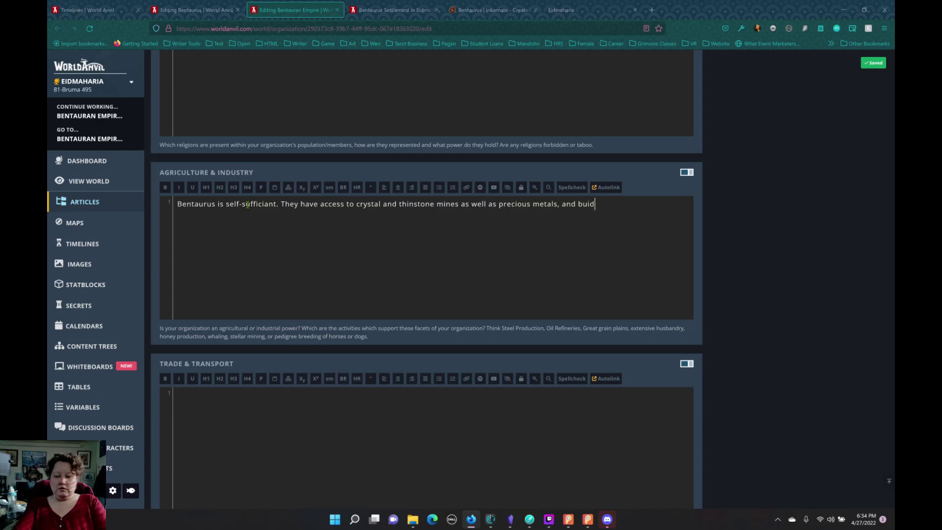
{"action": "type", "text": "ling mater"}
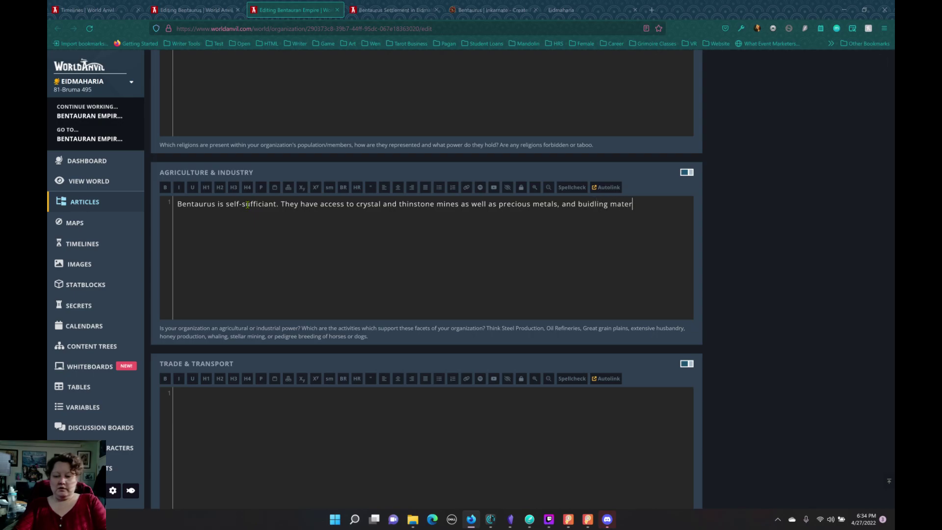
{"action": "type", "text": "ials."}
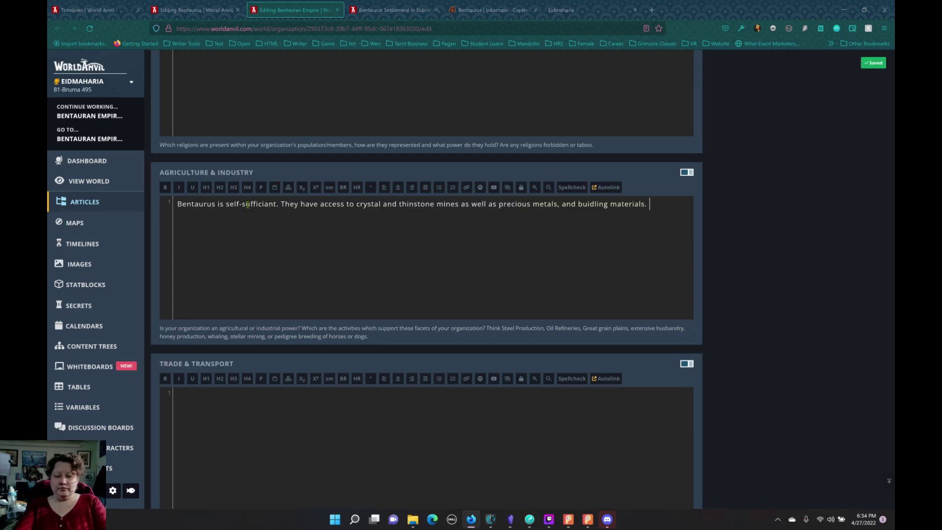
- Finish the Agriculture & Industry text with "They control a huge swatch of agricultural land, from temperate to tropical."
{"action": "type", "text": " They"}
{"action": "key", "text": "BackSpace"}
{"action": "key", "text": "BackSpace"}
{"action": "key", "text": "BackSpace"}
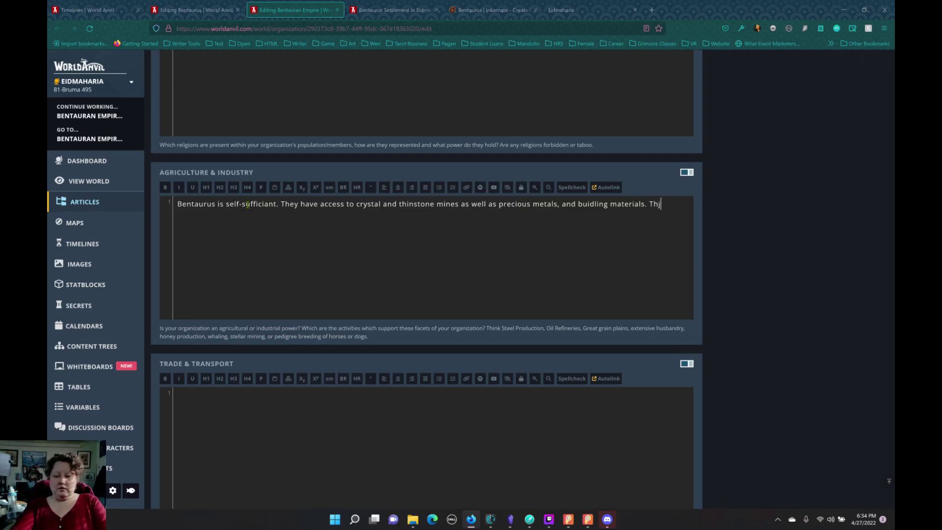
{"action": "type", "text": "ey control a h"}
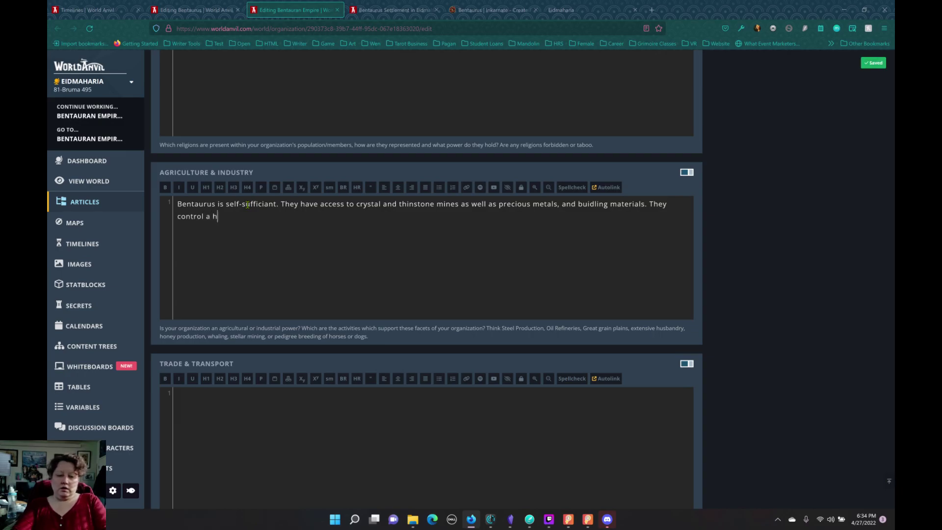
{"action": "type", "text": "uge swatch o"}
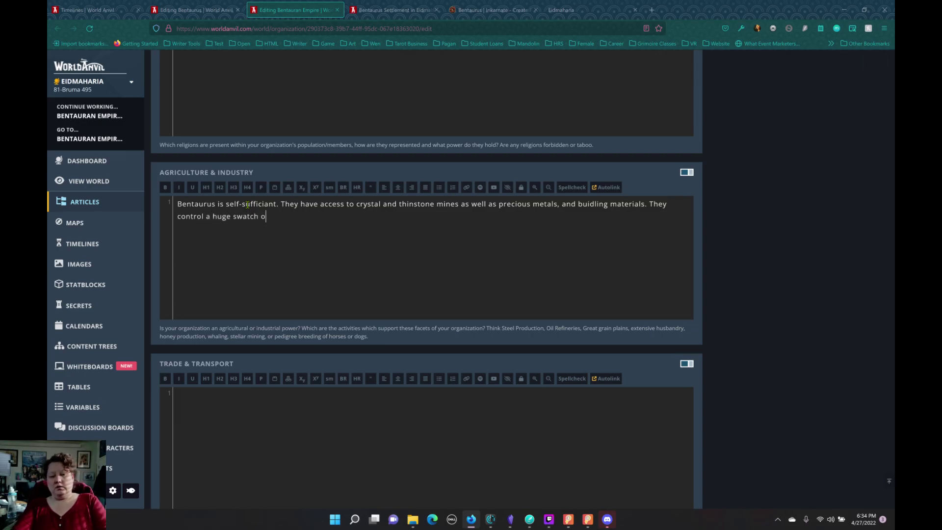
{"action": "type", "text": "f agricultura"}
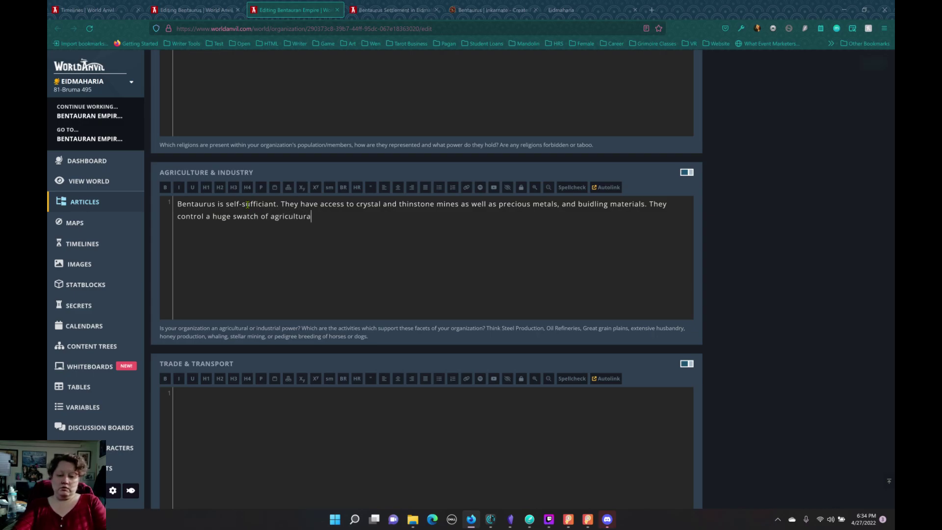
{"action": "type", "text": "l"}
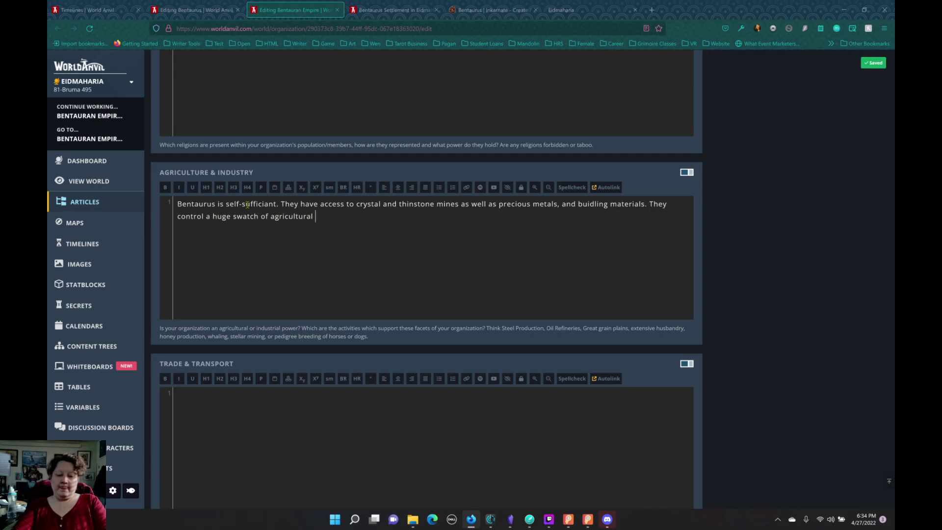
{"action": "type", "text": " land,"}
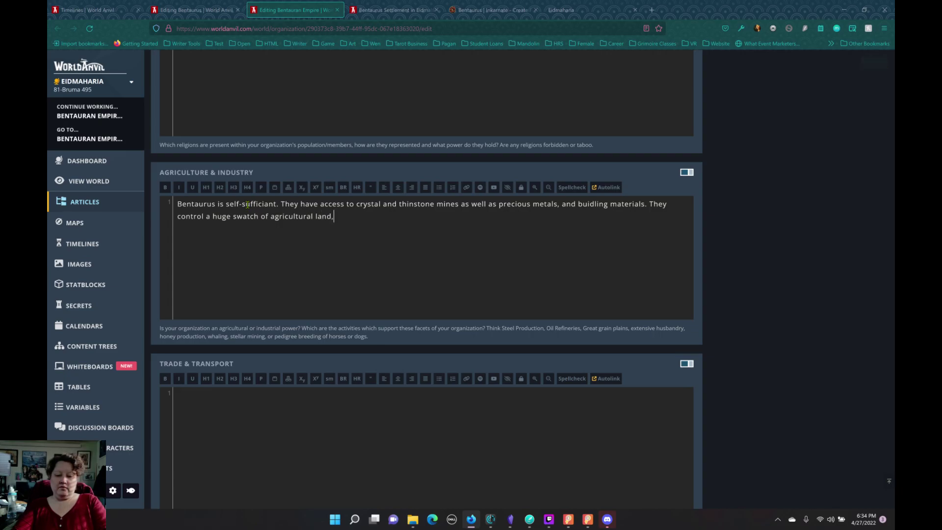
{"action": "type", "text": " from tempe"}
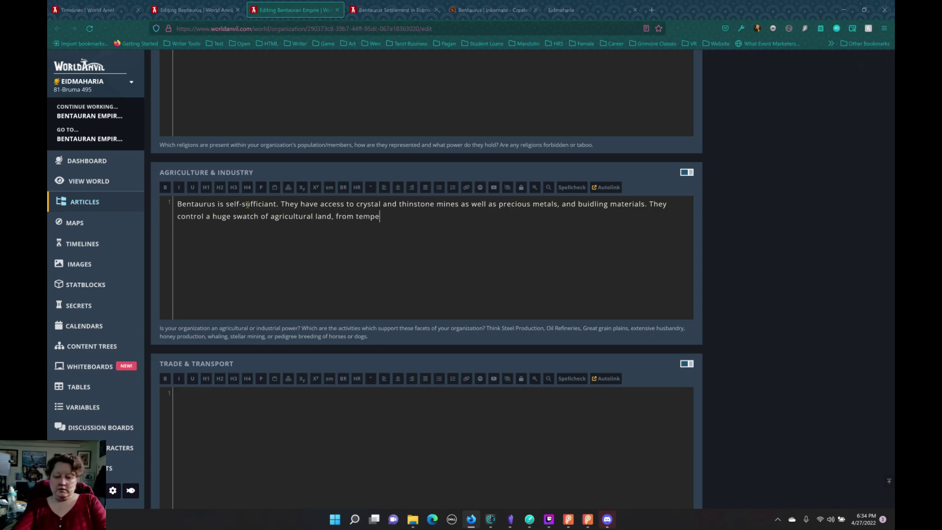
{"action": "type", "text": "rate to tropical."}
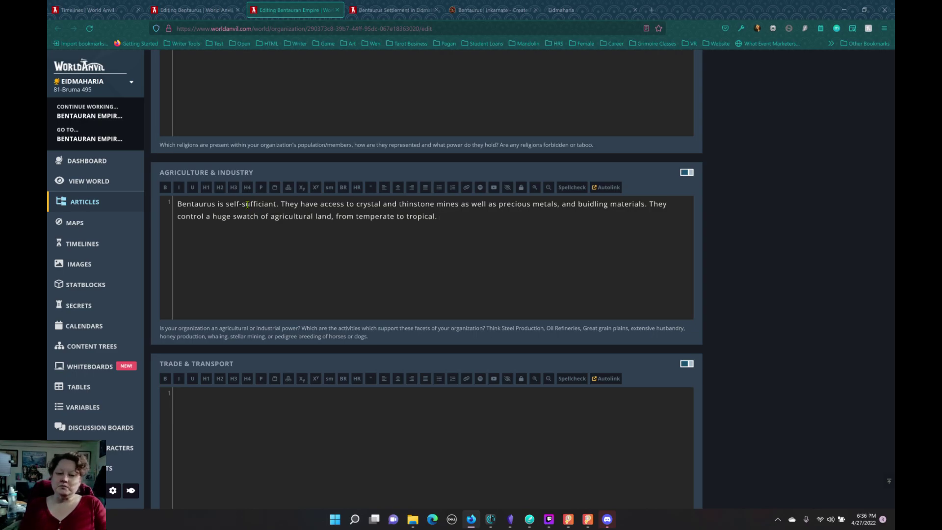
{"action": "scroll", "coordinate": [376, 258], "scroll_direction": "down", "scroll_amount": 3}
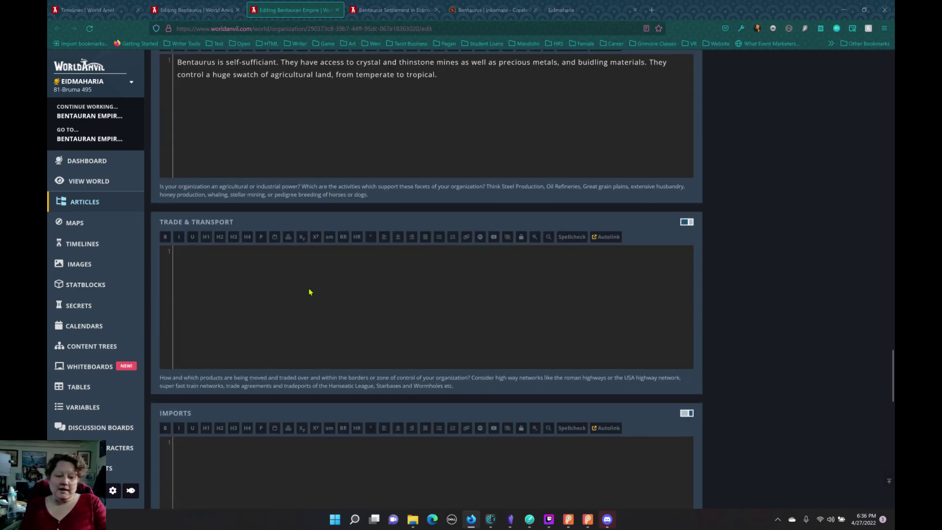
{"action": "left_click", "coordinate": [311, 289]}
{"action": "type", "text": "There "}
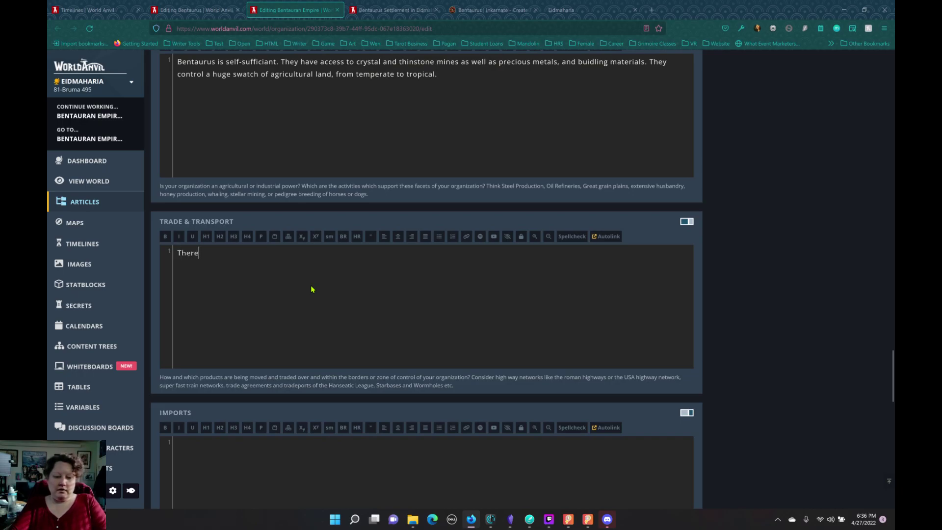
{"action": "type", "text": "b"}
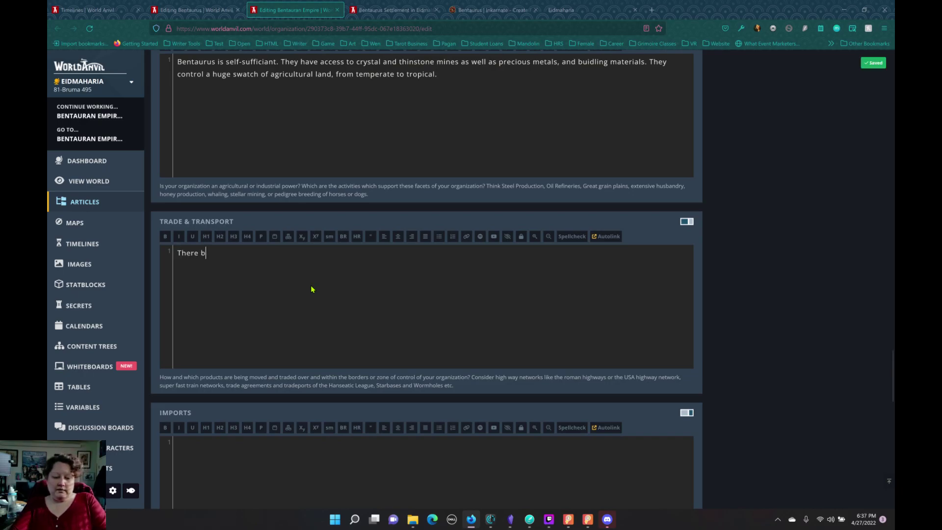
{"action": "key", "text": "BackSpace"}
{"action": "key", "text": "BackSpace"}
{"action": "key", "text": "BackSpace"}
{"action": "key", "text": "BackSpace"}
{"action": "key", "text": "BackSpace"}
{"action": "key", "text": "BackSpace"}
{"action": "key", "text": "BackSpace"}
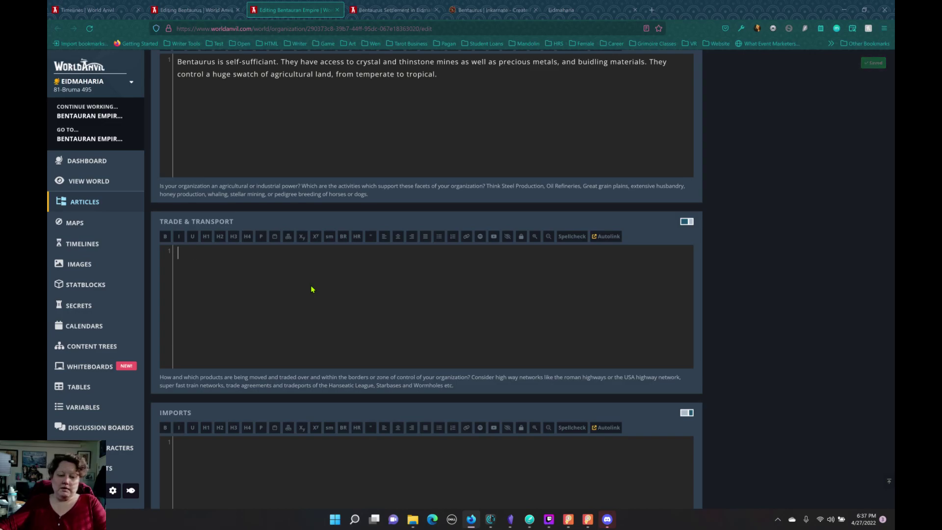
- Fill the Imports field with "There biggest import is dreamers."
{"action": "scroll", "coordinate": [273, 311], "scroll_direction": "down", "scroll_amount": 4}
{"action": "left_click", "coordinate": [249, 290]}
{"action": "type", "text": "T"}
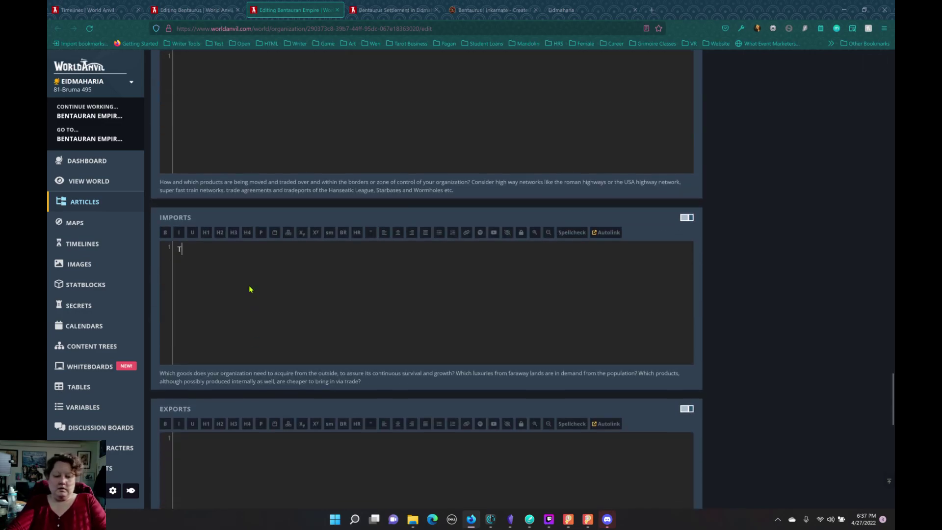
{"action": "type", "text": "here biggest "}
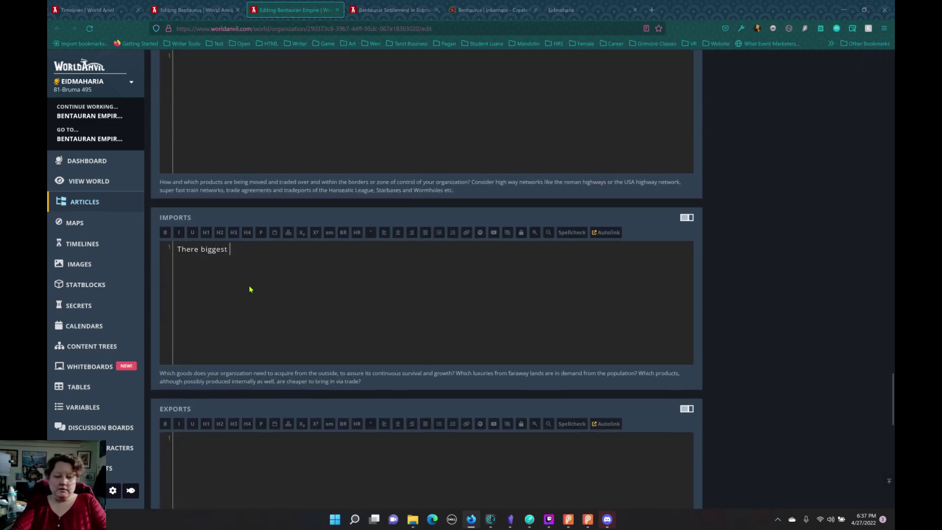
{"action": "type", "text": "import "}
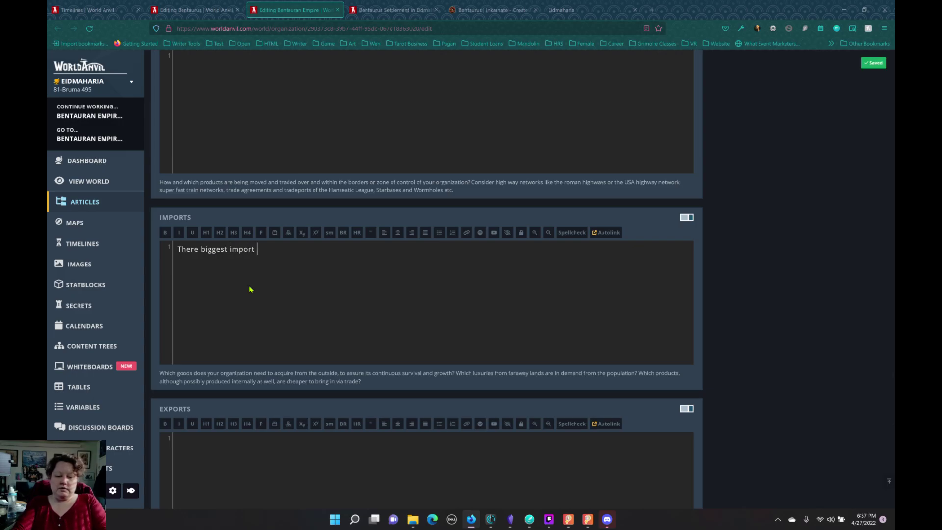
{"action": "type", "text": "is dreamers."}
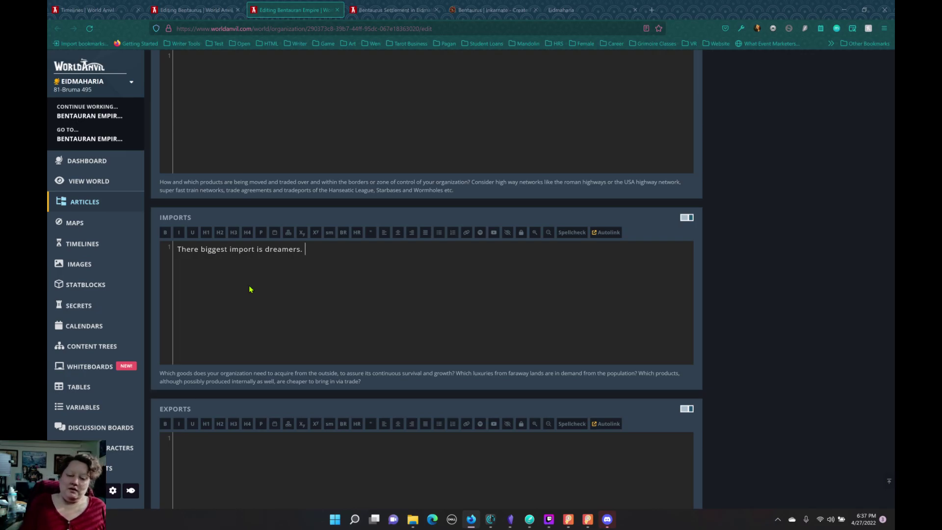
- Look over the Exports, Education and Infrastructure fields and their prompts to find the next one to fill in
{"action": "scroll", "coordinate": [310, 285], "scroll_direction": "down", "scroll_amount": 4}
{"action": "scroll", "coordinate": [310, 285], "scroll_direction": "down", "scroll_amount": 5}
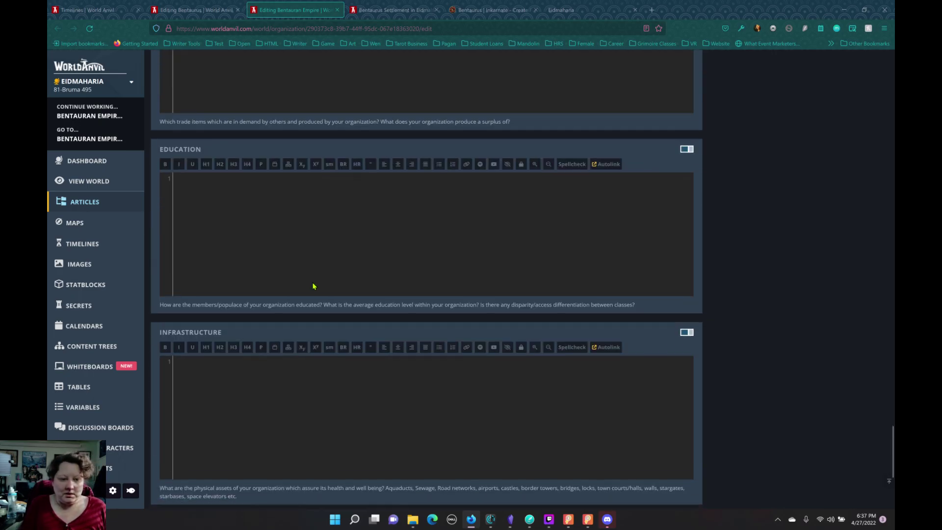
{"action": "scroll", "coordinate": [319, 277], "scroll_direction": "up", "scroll_amount": 4}
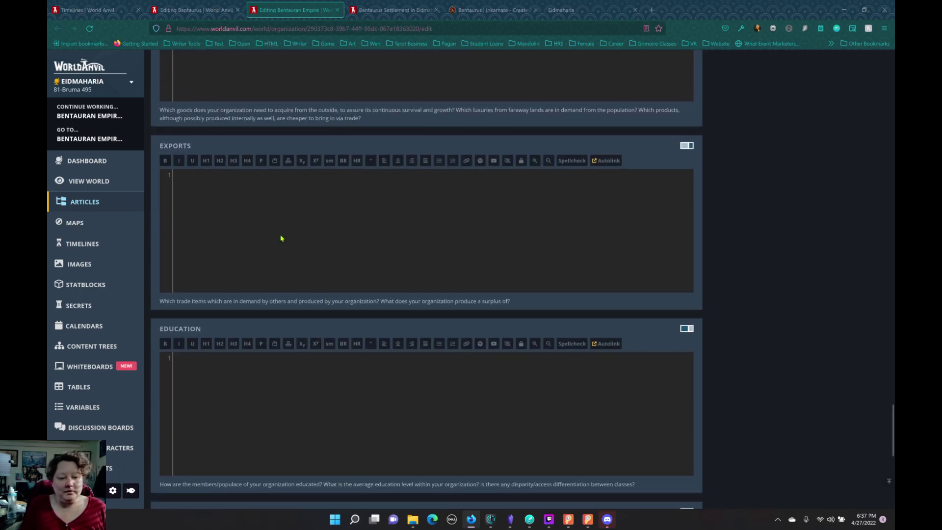
{"action": "scroll", "coordinate": [405, 229], "scroll_direction": "down", "scroll_amount": 3}
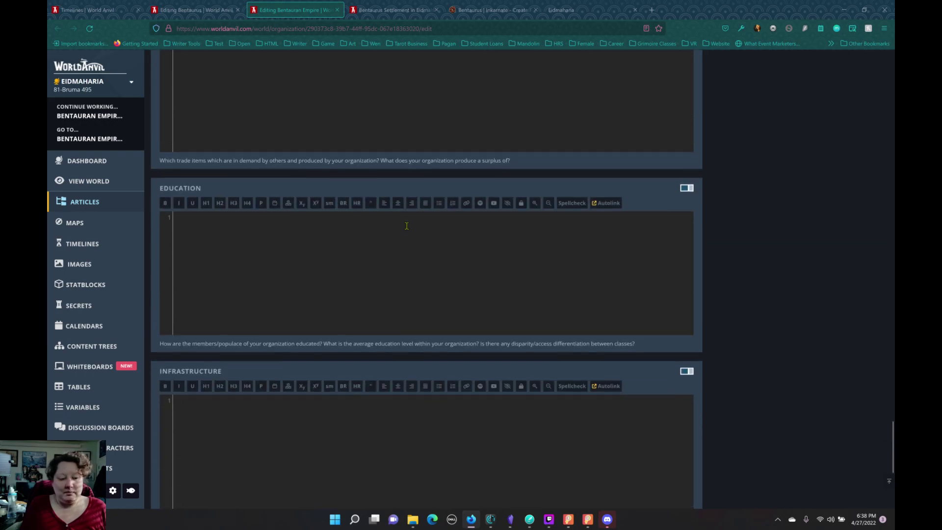
- Fill in the Infrastructure field of the Bentauran Empire article with "Railways, roads, airship ports, and navel ports."
{"action": "left_click", "coordinate": [390, 249]}
{"action": "scroll", "coordinate": [390, 249], "scroll_direction": "down", "scroll_amount": 2}
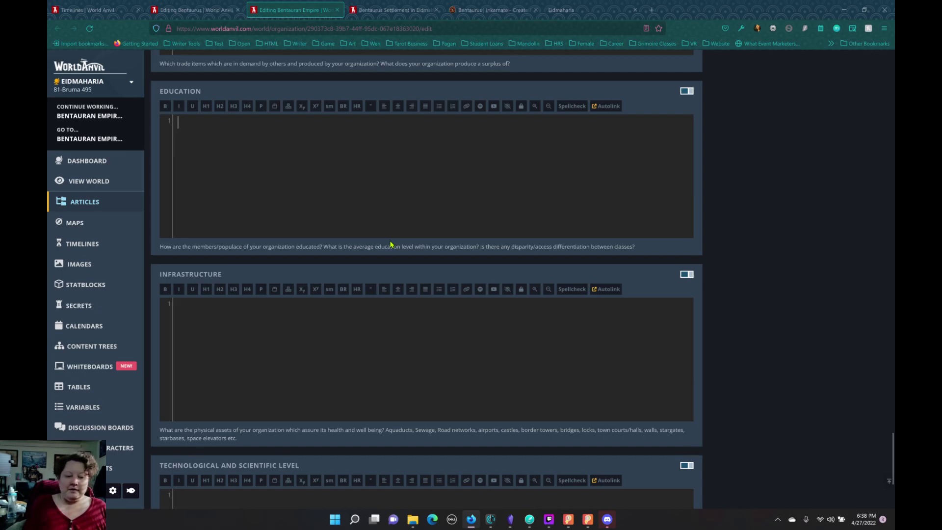
{"action": "scroll", "coordinate": [390, 234], "scroll_direction": "down", "scroll_amount": 3}
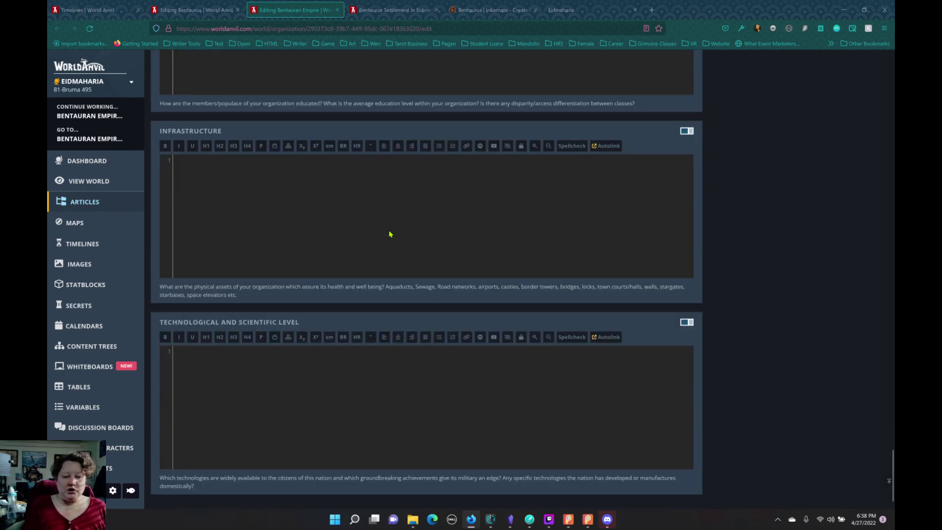
{"action": "scroll", "coordinate": [189, 185], "scroll_direction": "down", "scroll_amount": 1}
{"action": "left_click", "coordinate": [211, 173]}
{"action": "scroll", "coordinate": [275, 233], "scroll_direction": "up", "scroll_amount": 1}
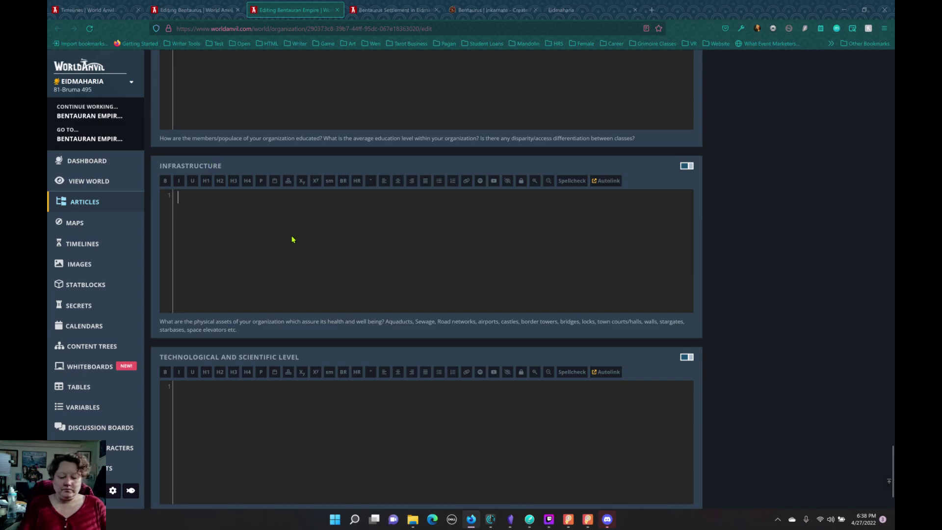
{"action": "type", "text": "Rai"}
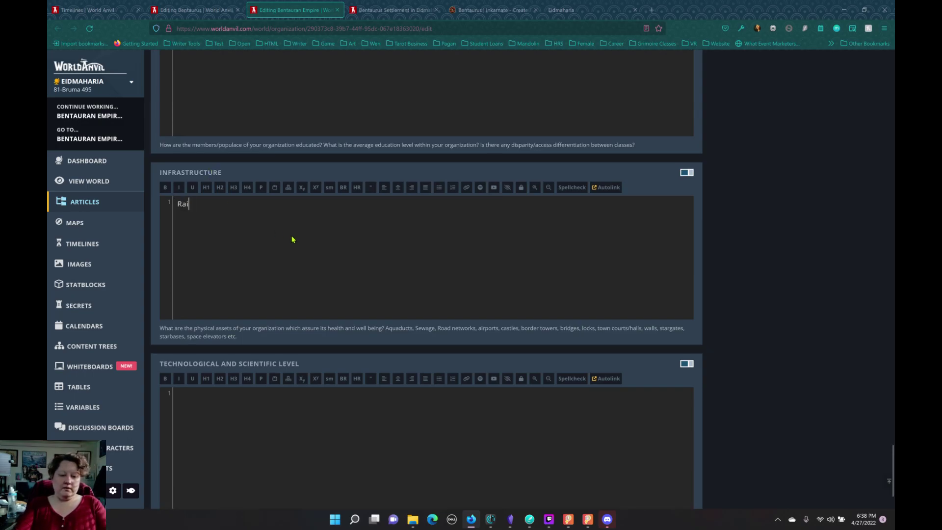
{"action": "type", "text": "lways"}
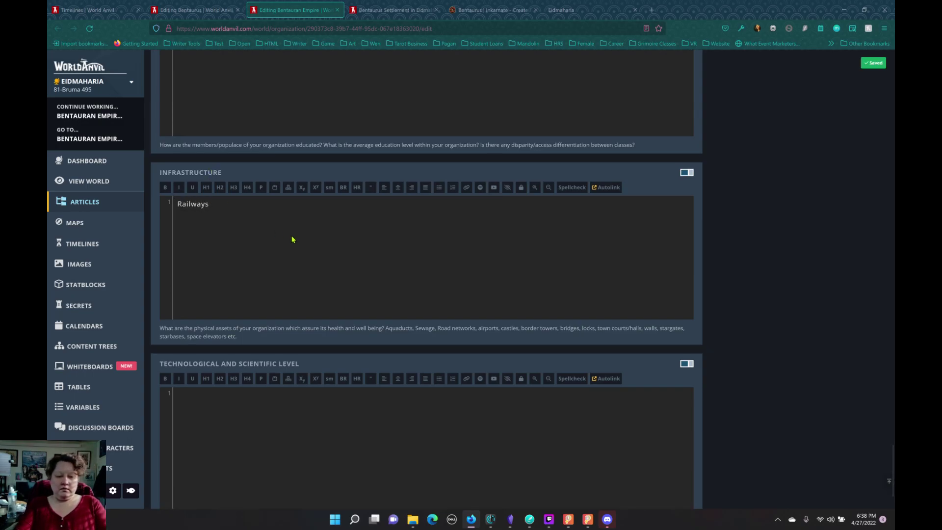
{"action": "type", "text": ", "}
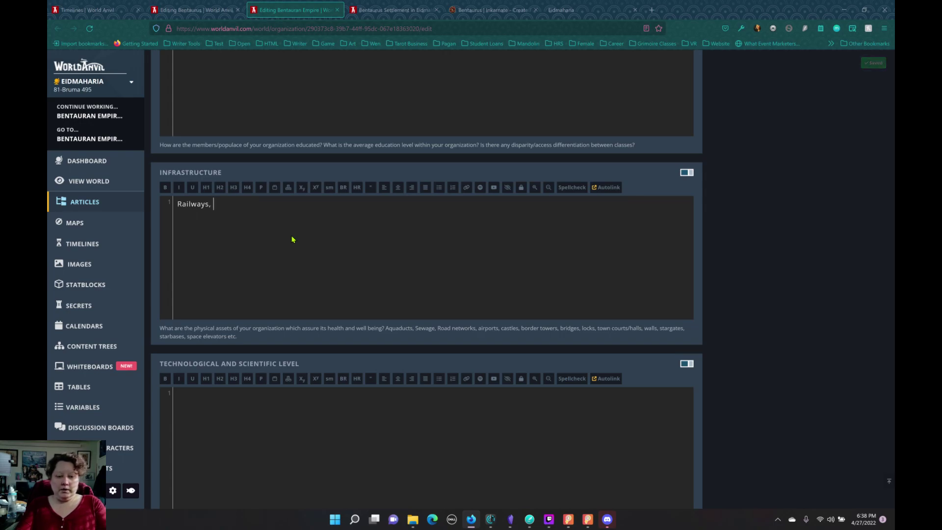
{"action": "type", "text": "roads"}
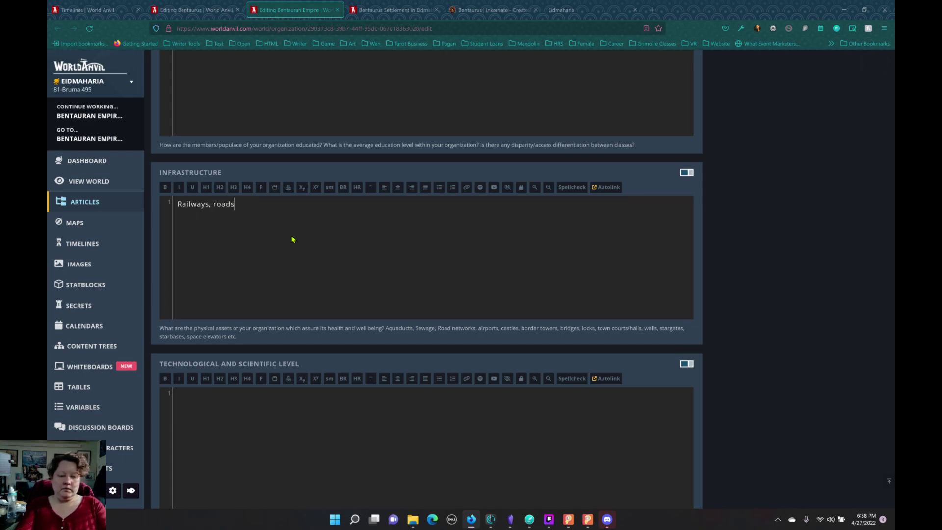
{"action": "type", "text": ","}
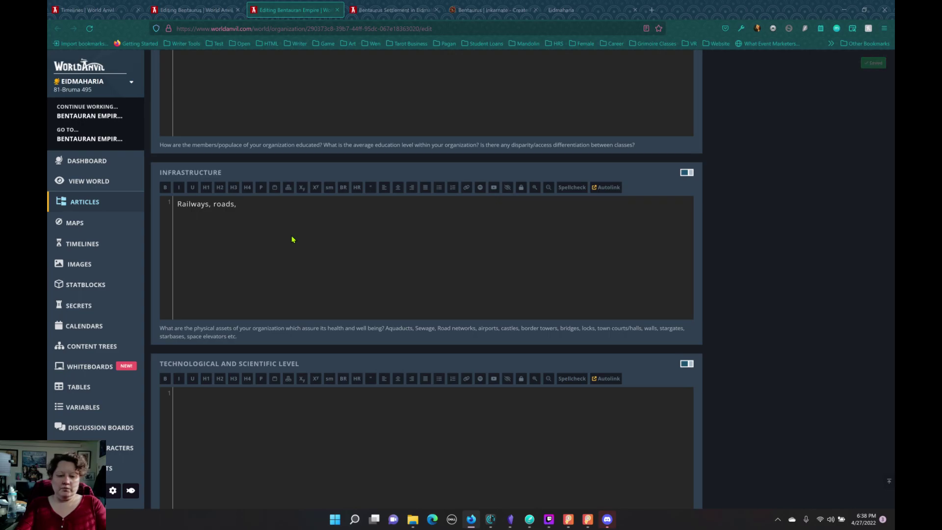
{"action": "type", "text": " A"}
{"action": "key", "text": "BackSpace"}
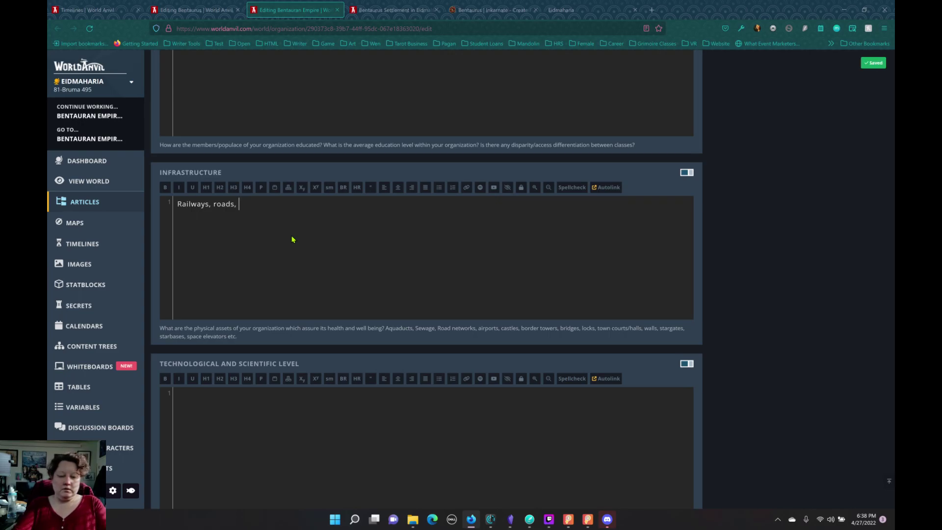
{"action": "type", "text": "airsho"}
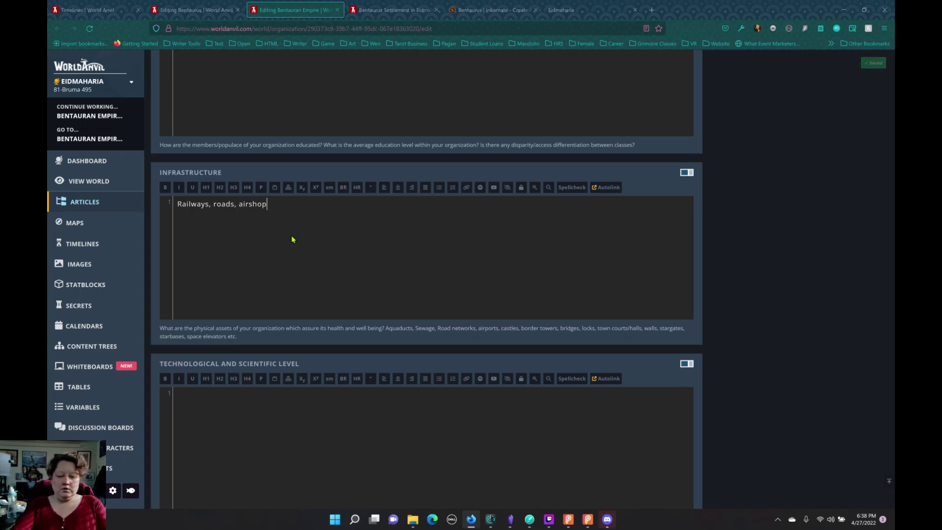
{"action": "key", "text": "BackSpace"}
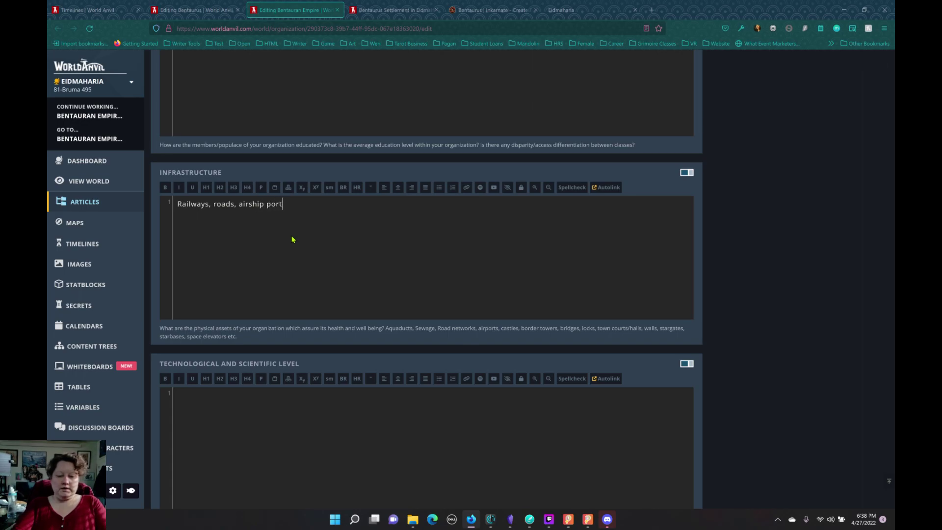
{"action": "type", "text": "d n"}
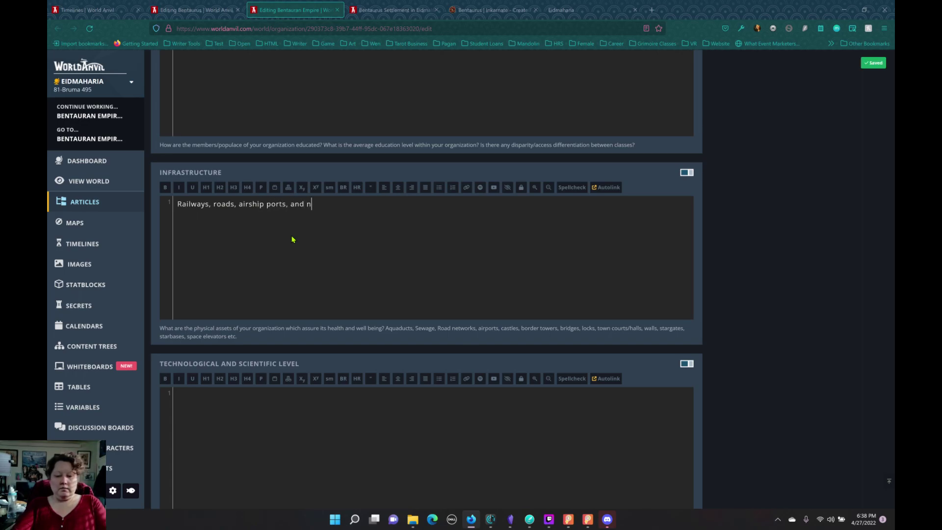
{"action": "type", "text": "avel ports"}
{"action": "key", "text": "BackSpace"}
{"action": "key", "text": "BackSpace"}
{"action": "key", "text": "BackSpace"}
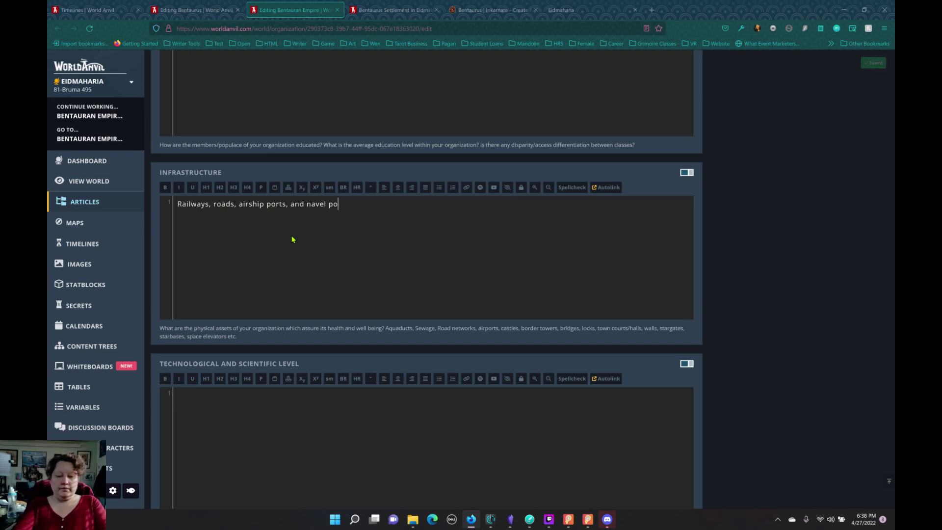
{"action": "type", "text": "rts."}
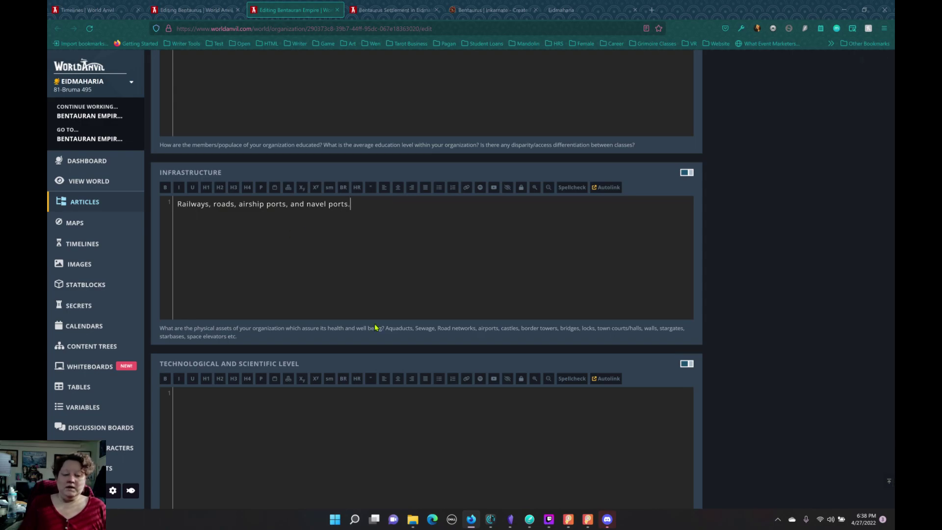
- Save the changes made to the Bentauran Empire article
{"action": "scroll", "coordinate": [381, 317], "scroll_direction": "down", "scroll_amount": 2}
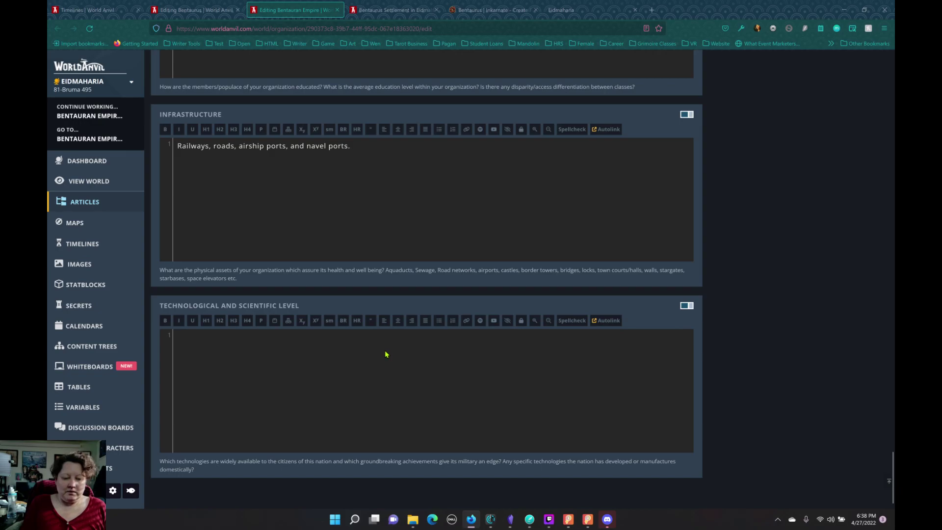
{"action": "scroll", "coordinate": [387, 343], "scroll_direction": "up", "scroll_amount": 20}
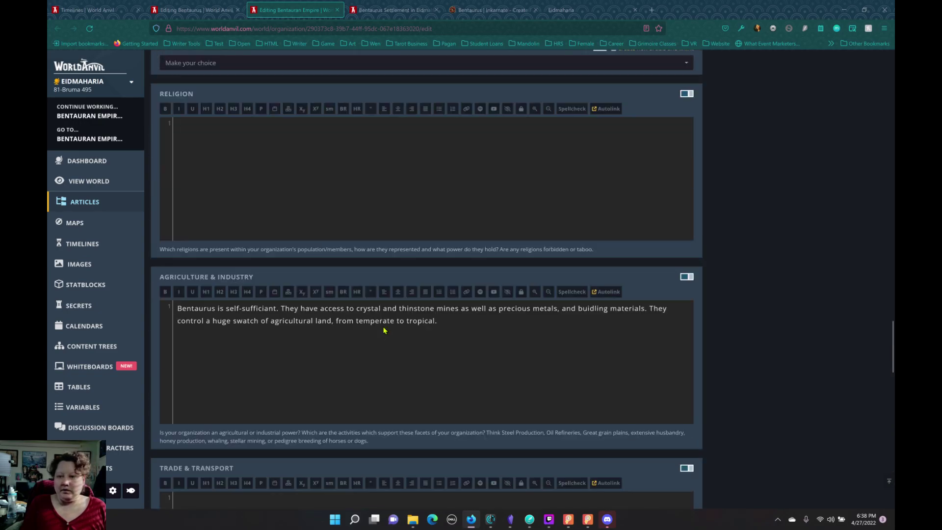
{"action": "scroll", "coordinate": [383, 329], "scroll_direction": "up", "scroll_amount": 20}
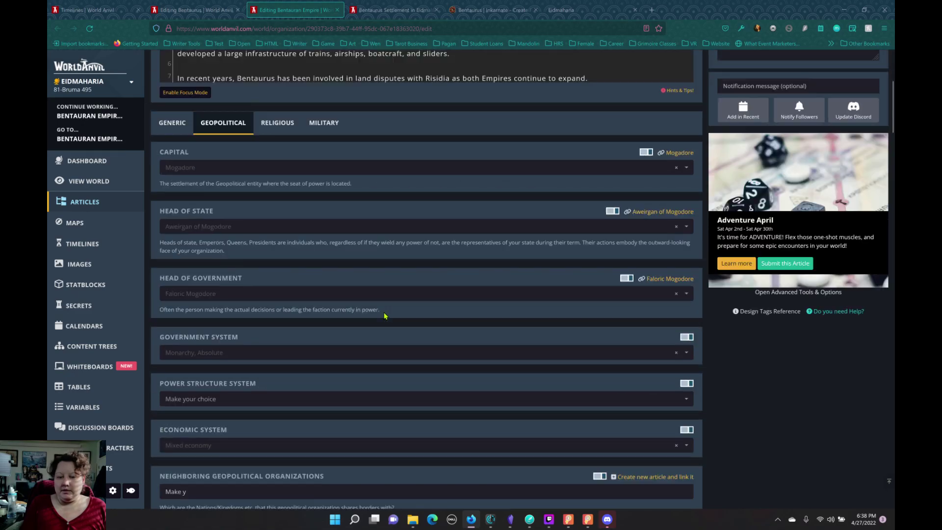
{"action": "scroll", "coordinate": [384, 316], "scroll_direction": "up", "scroll_amount": 2}
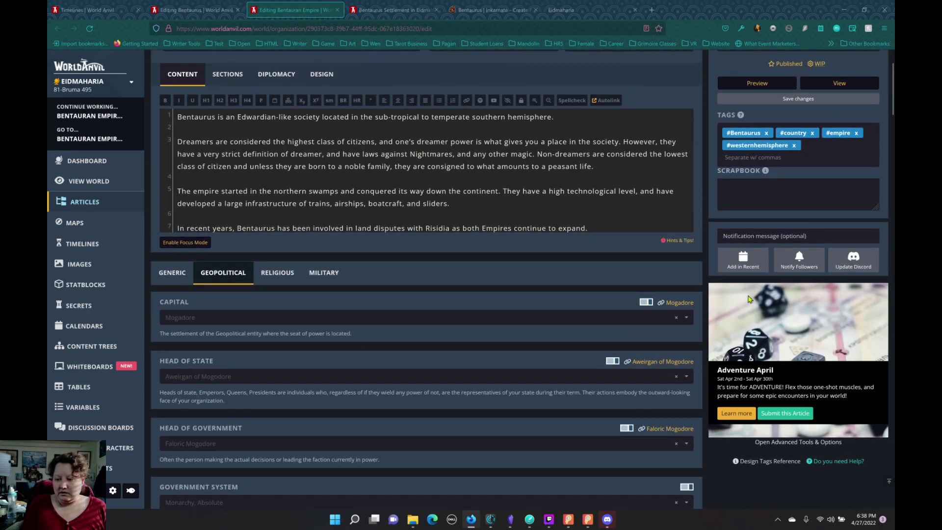
{"action": "scroll", "coordinate": [751, 299], "scroll_direction": "up", "scroll_amount": 2}
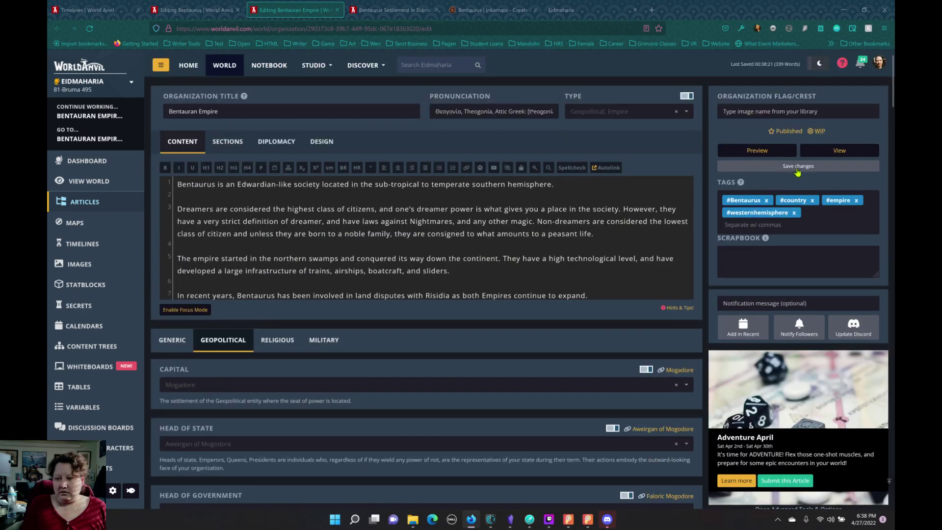
{"action": "left_click", "coordinate": [798, 168]}
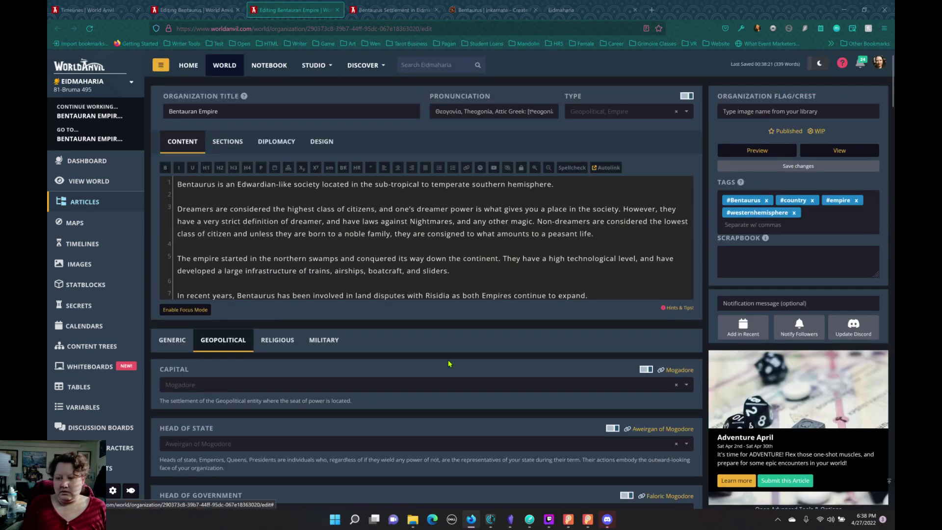
- Review the organization's generic fields, from the related species and ethnicities down to History and Disbandment
{"action": "left_click", "coordinate": [175, 344]}
{"action": "scroll", "coordinate": [209, 348], "scroll_direction": "down", "scroll_amount": 15}
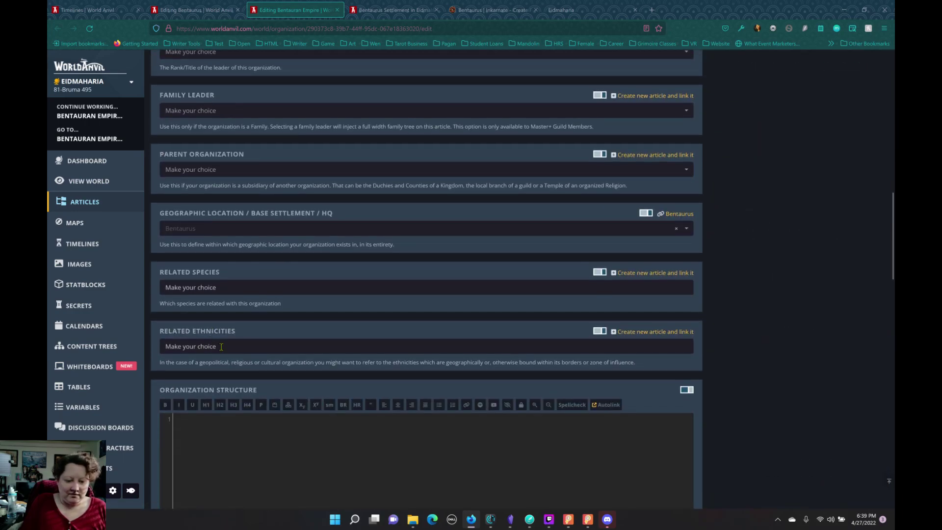
{"action": "scroll", "coordinate": [338, 362], "scroll_direction": "down", "scroll_amount": 10}
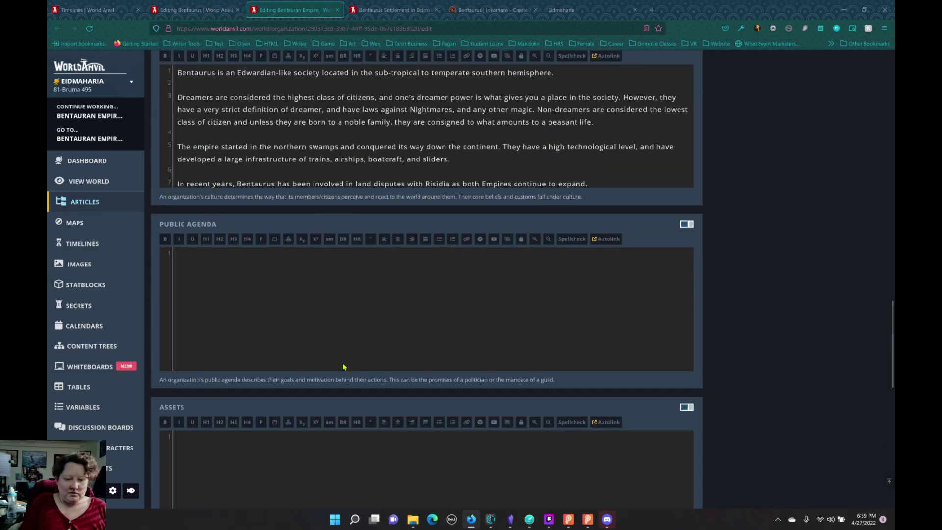
{"action": "scroll", "coordinate": [343, 367], "scroll_direction": "down", "scroll_amount": 5}
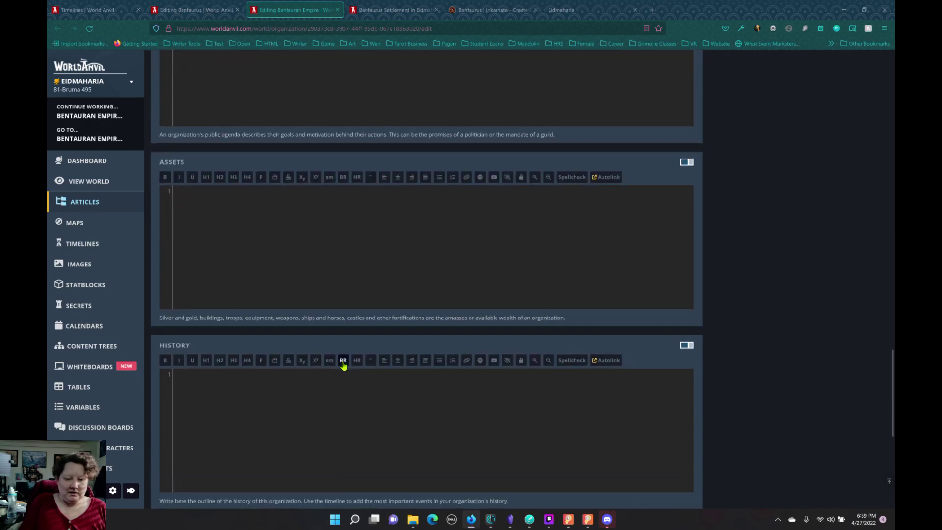
{"action": "scroll", "coordinate": [343, 366], "scroll_direction": "down", "scroll_amount": 5}
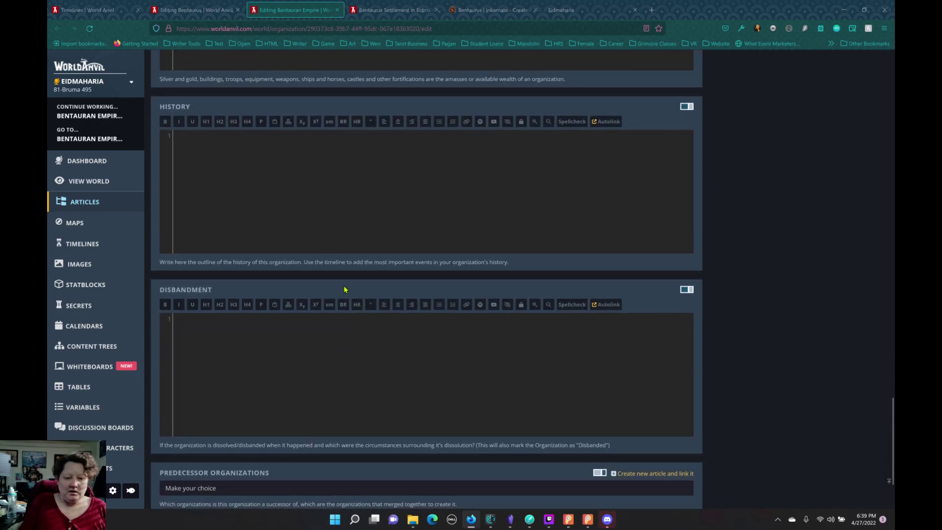
{"action": "scroll", "coordinate": [319, 243], "scroll_direction": "up", "scroll_amount": 1}
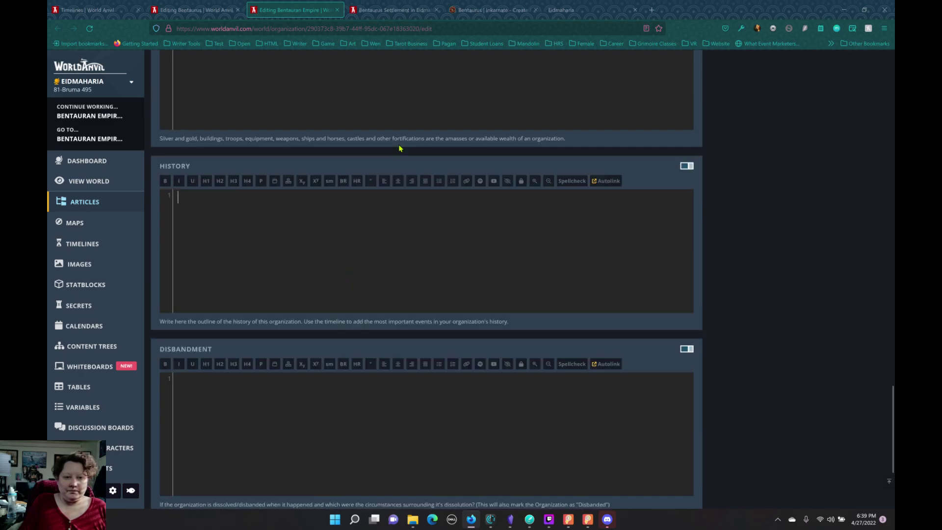
- Check the main content text of the Bentaurus settlement article and return to the Bentauran Empire article
{"action": "key", "text": "ctrl+shift+Tab"}
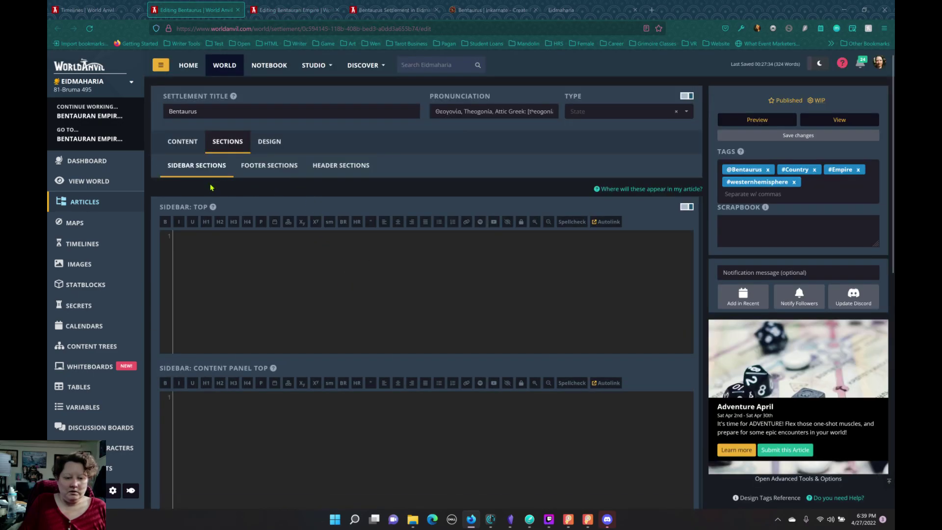
{"action": "left_click", "coordinate": [183, 147]}
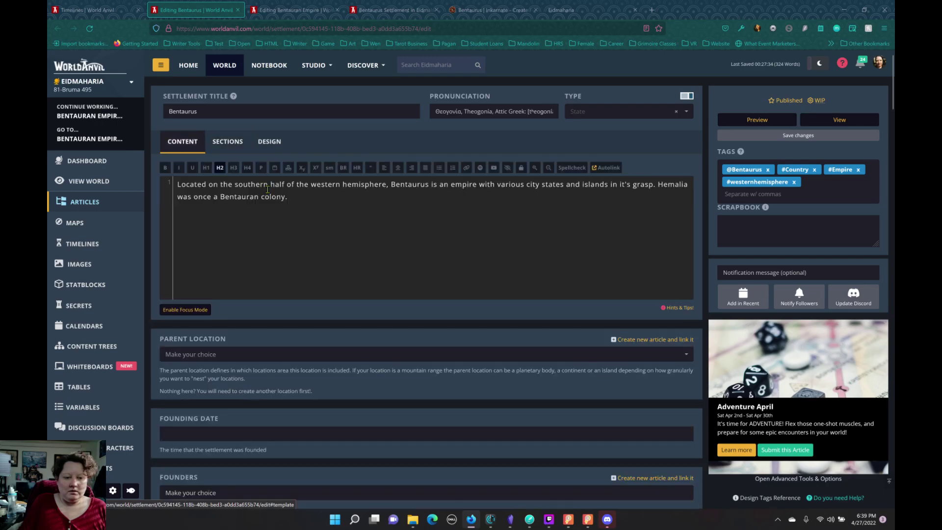
{"action": "left_click", "coordinate": [282, 17]}
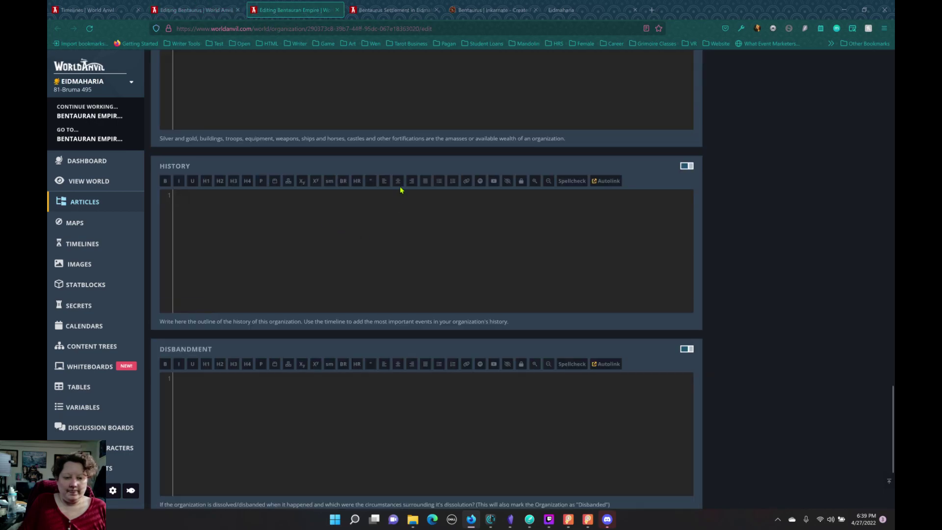
- Add a table of contents tag "[toc]" to the bottom sidebar section of the Bentauran Empire article
{"action": "scroll", "coordinate": [399, 189], "scroll_direction": "up", "scroll_amount": 10}
{"action": "scroll", "coordinate": [388, 186], "scroll_direction": "up", "scroll_amount": 15}
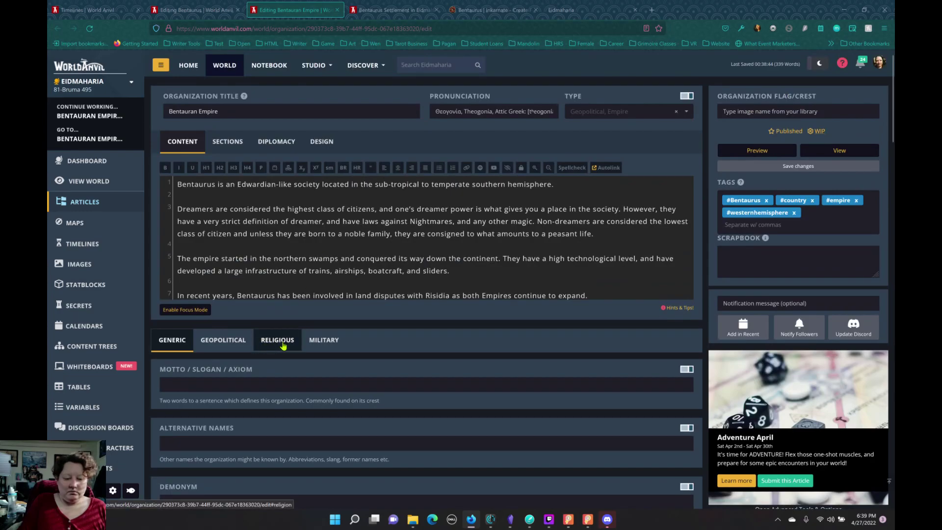
{"action": "left_click", "coordinate": [227, 142]}
{"action": "scroll", "coordinate": [276, 320], "scroll_direction": "down", "scroll_amount": 6}
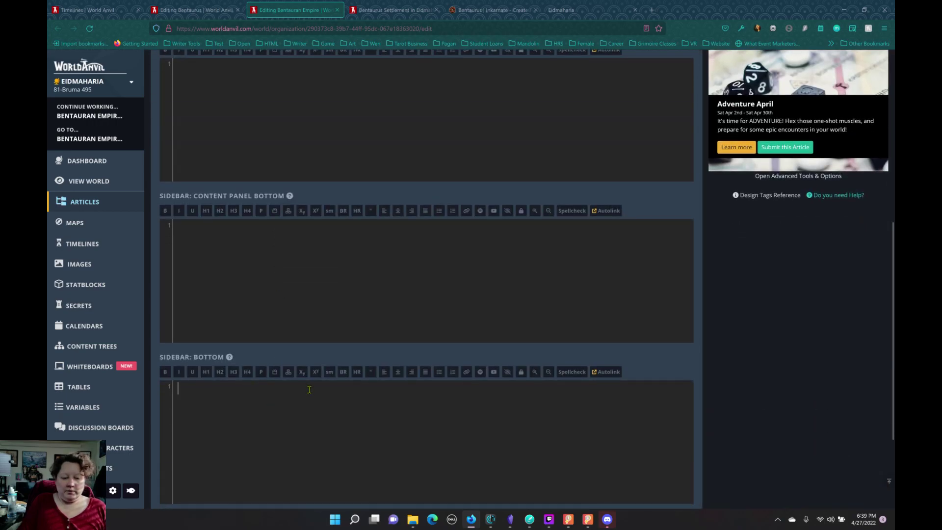
{"action": "type", "text": "[toc]"}
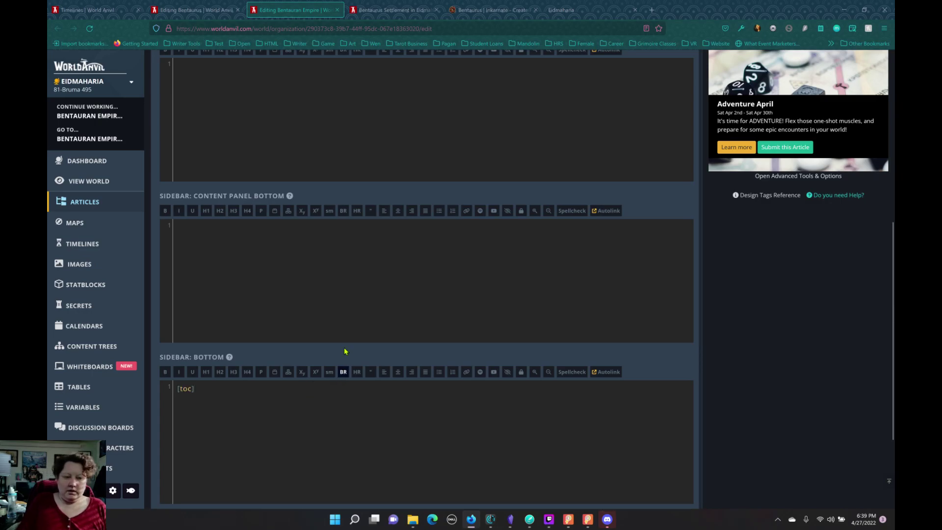
- Look over the organization's diplomacy options and sidebar sections, and return to its main content
{"action": "scroll", "coordinate": [339, 343], "scroll_direction": "up", "scroll_amount": 7}
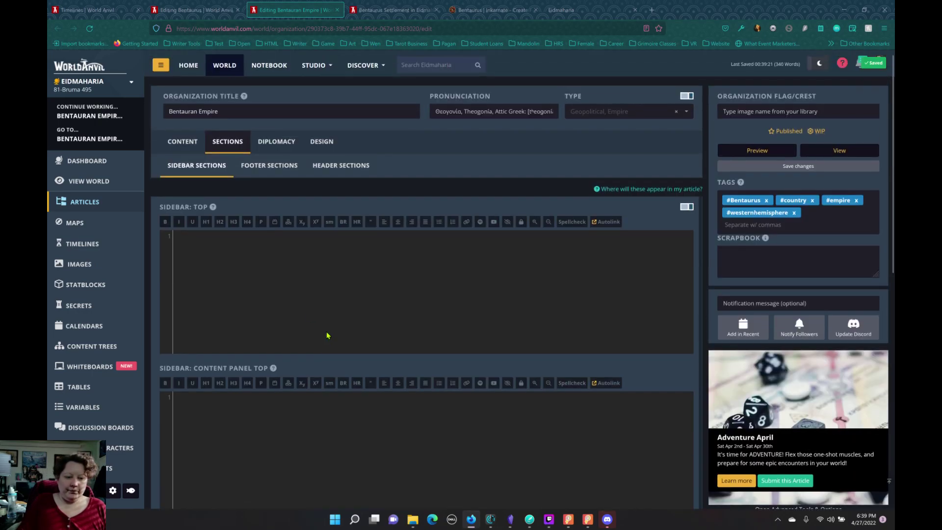
{"action": "left_click", "coordinate": [271, 146]}
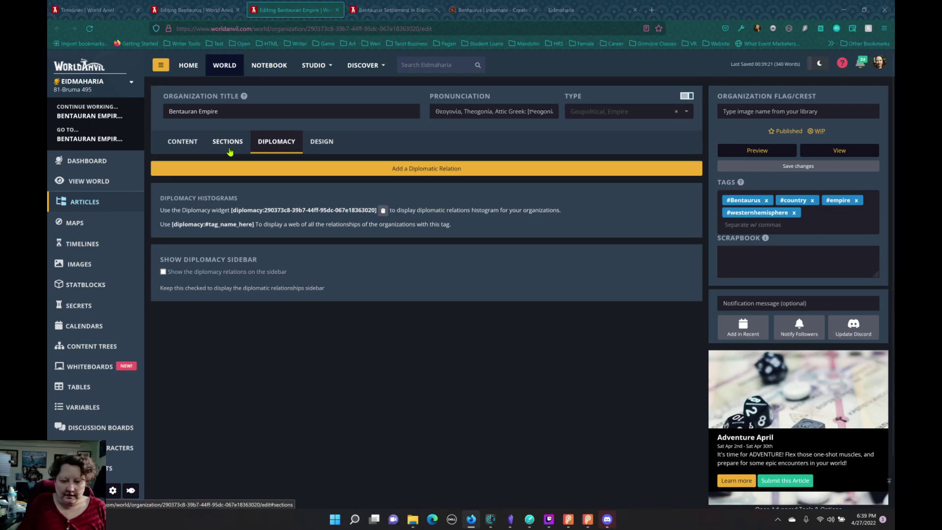
{"action": "left_click", "coordinate": [229, 150]}
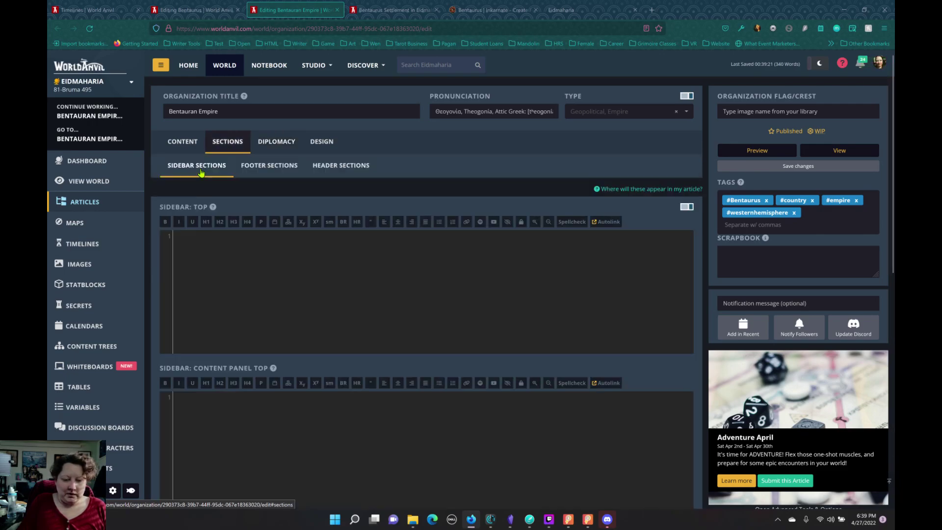
{"action": "left_click", "coordinate": [182, 144]}
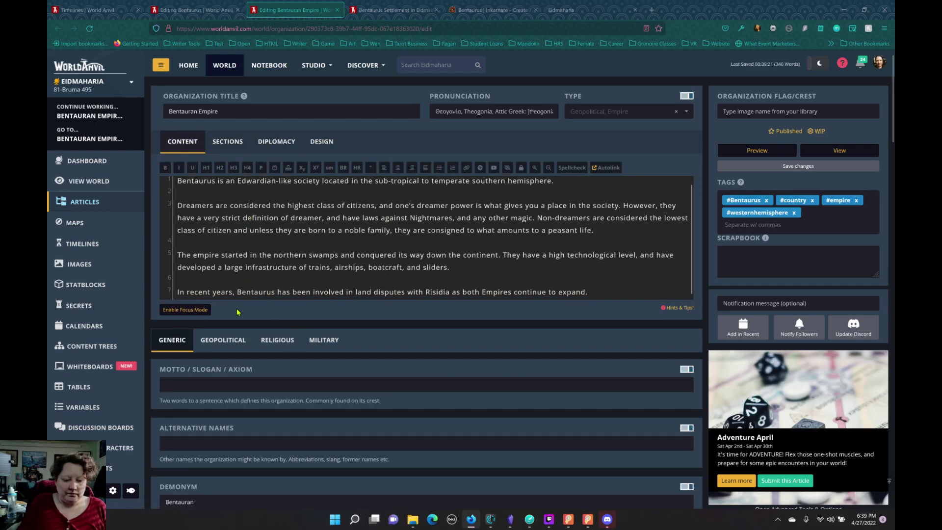
- Look through the Bentauran Empire article's generic fields down to the Culture text
{"action": "scroll", "coordinate": [242, 286], "scroll_direction": "down", "scroll_amount": 8}
{"action": "scroll", "coordinate": [269, 250], "scroll_direction": "up", "scroll_amount": 2}
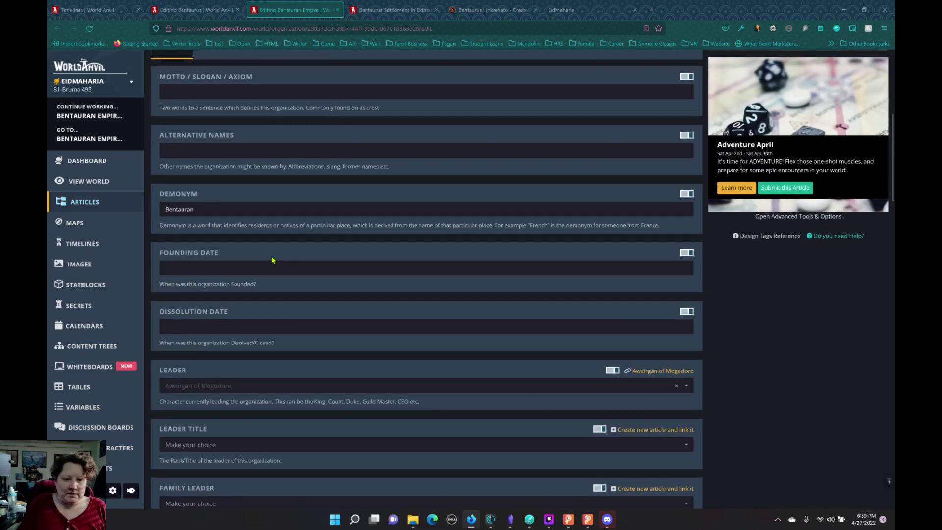
{"action": "scroll", "coordinate": [270, 252], "scroll_direction": "down", "scroll_amount": 13}
{"action": "scroll", "coordinate": [271, 254], "scroll_direction": "down", "scroll_amount": 1}
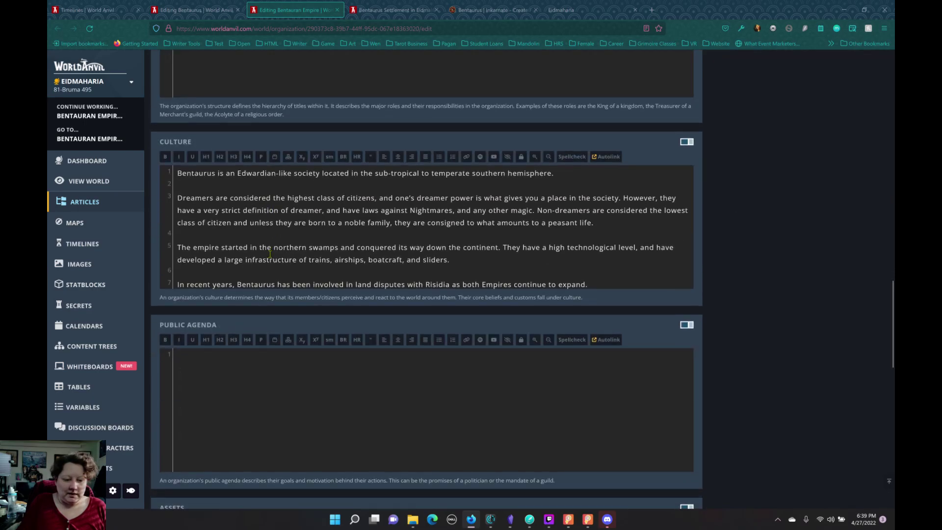
{"action": "scroll", "coordinate": [274, 245], "scroll_direction": "down", "scroll_amount": 1}
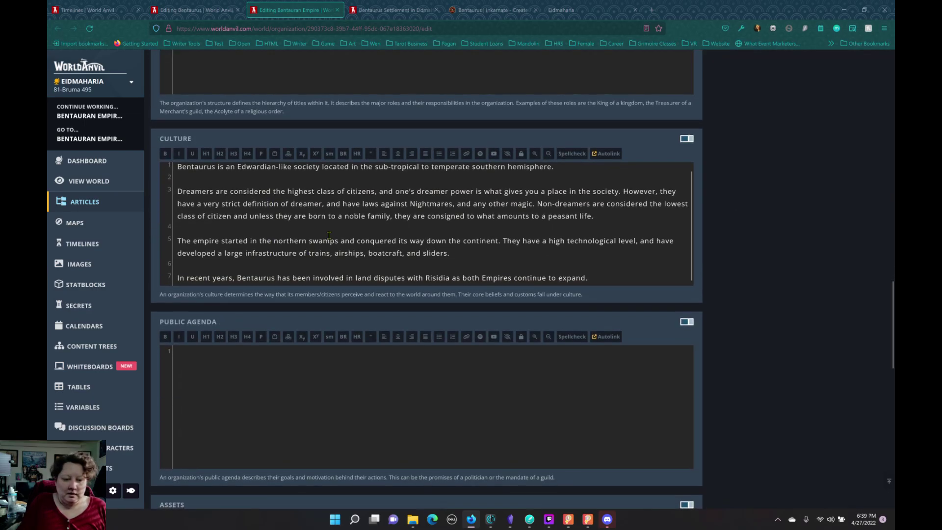
- Switch to the Bentaurus settlement article and set its owning organization to Bentauran Empire
{"action": "left_click", "coordinate": [205, 12]}
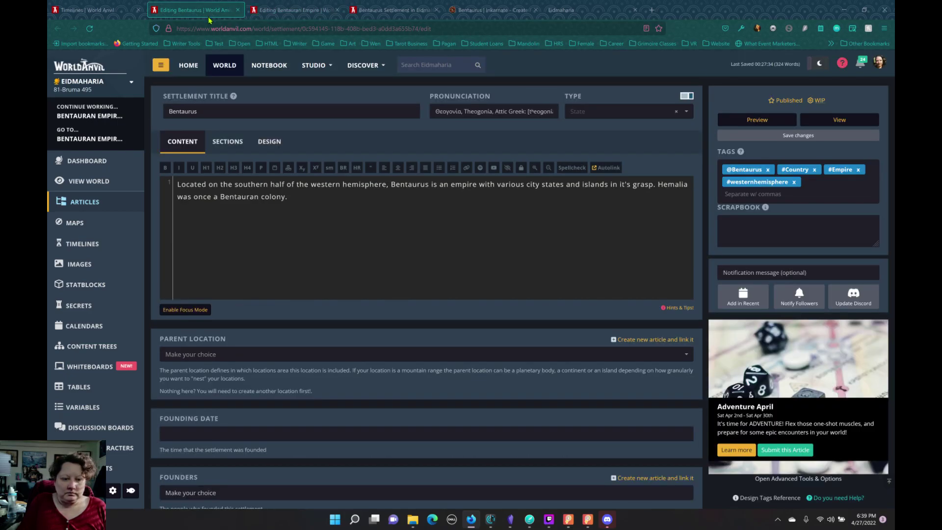
{"action": "scroll", "coordinate": [332, 245], "scroll_direction": "down", "scroll_amount": 5}
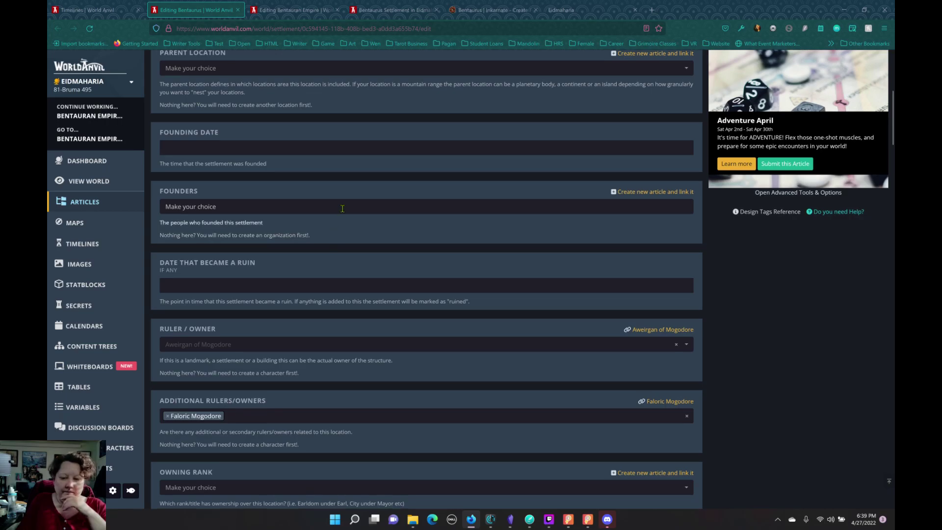
{"action": "scroll", "coordinate": [351, 275], "scroll_direction": "down", "scroll_amount": 3}
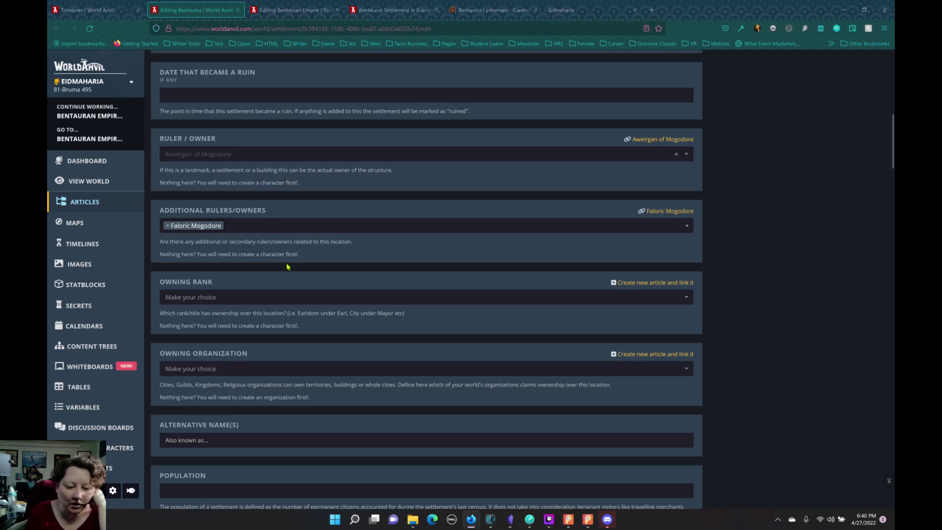
{"action": "scroll", "coordinate": [287, 269], "scroll_direction": "down", "scroll_amount": 1}
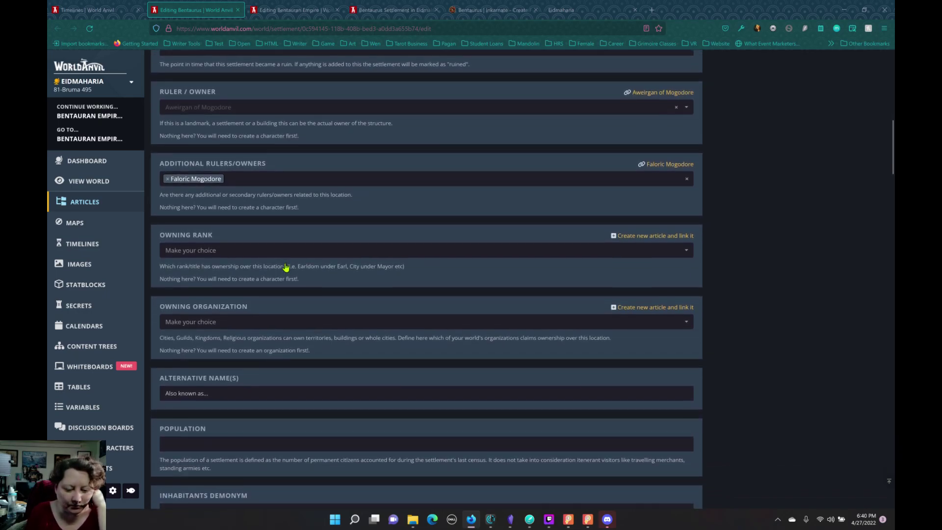
{"action": "scroll", "coordinate": [286, 265], "scroll_direction": "down", "scroll_amount": 3}
{"action": "scroll", "coordinate": [287, 265], "scroll_direction": "up", "scroll_amount": 3}
{"action": "scroll", "coordinate": [287, 264], "scroll_direction": "up", "scroll_amount": 1}
{"action": "left_click", "coordinate": [236, 369]}
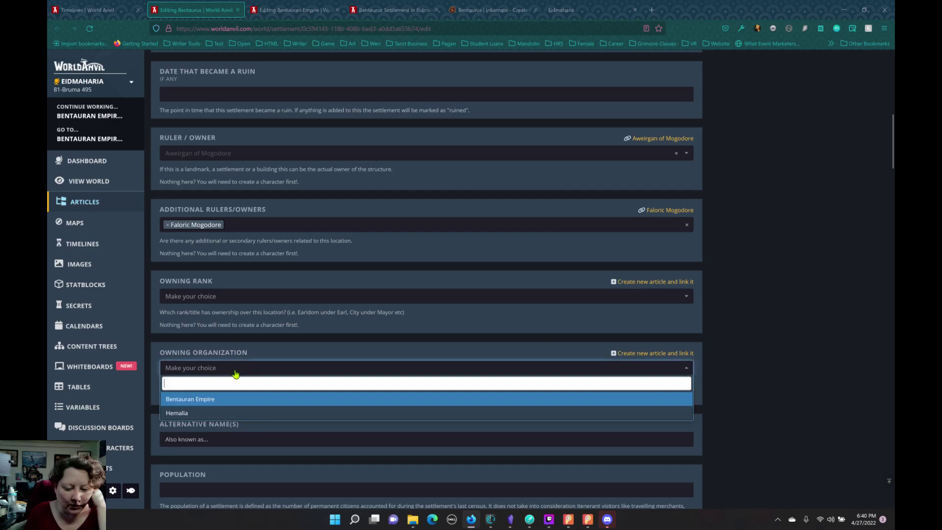
{"action": "left_click", "coordinate": [245, 398]}
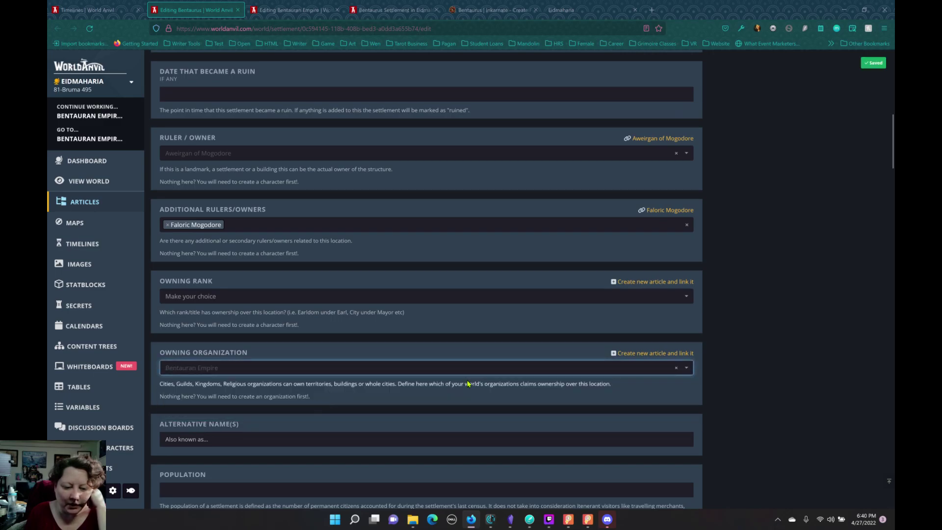
- Check the choices for the settlement's owning rank and review its remaining fields down to Industry and Trade
{"action": "left_click", "coordinate": [319, 297]}
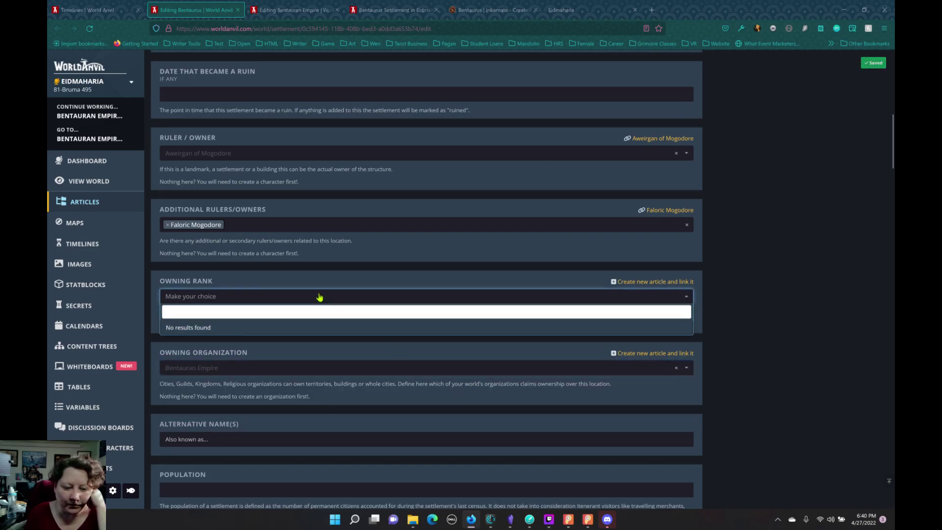
{"action": "left_click", "coordinate": [336, 285]}
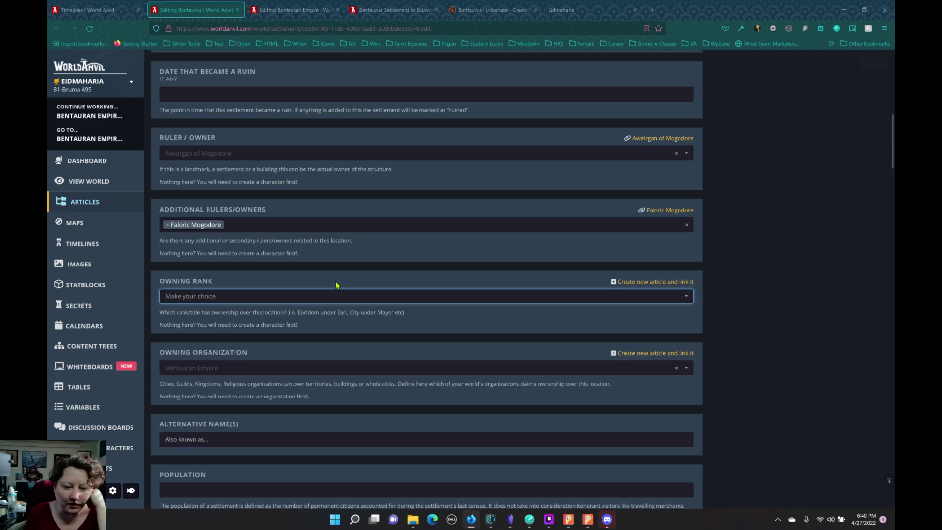
{"action": "scroll", "coordinate": [336, 284], "scroll_direction": "down", "scroll_amount": 4}
{"action": "scroll", "coordinate": [336, 284], "scroll_direction": "up", "scroll_amount": 3}
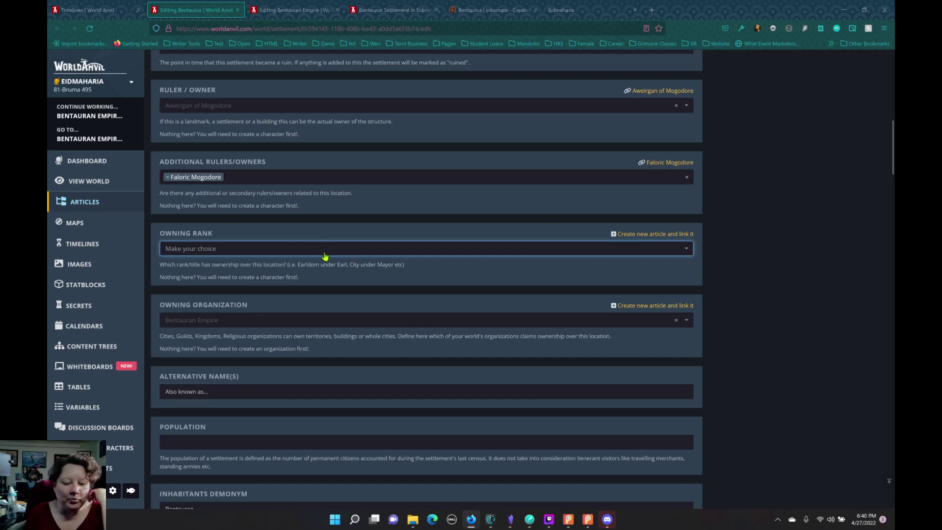
{"action": "scroll", "coordinate": [328, 255], "scroll_direction": "down", "scroll_amount": 4}
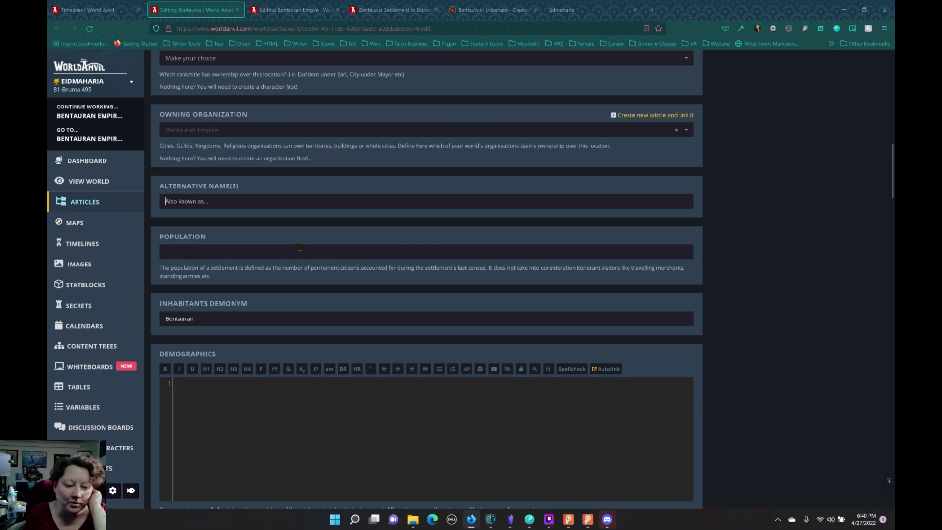
{"action": "scroll", "coordinate": [300, 247], "scroll_direction": "down", "scroll_amount": 4}
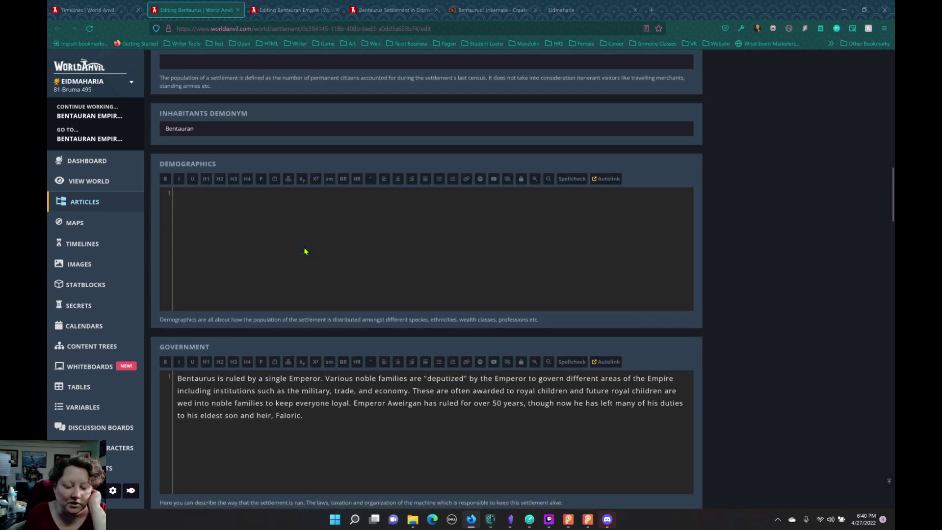
{"action": "scroll", "coordinate": [305, 251], "scroll_direction": "down", "scroll_amount": 4}
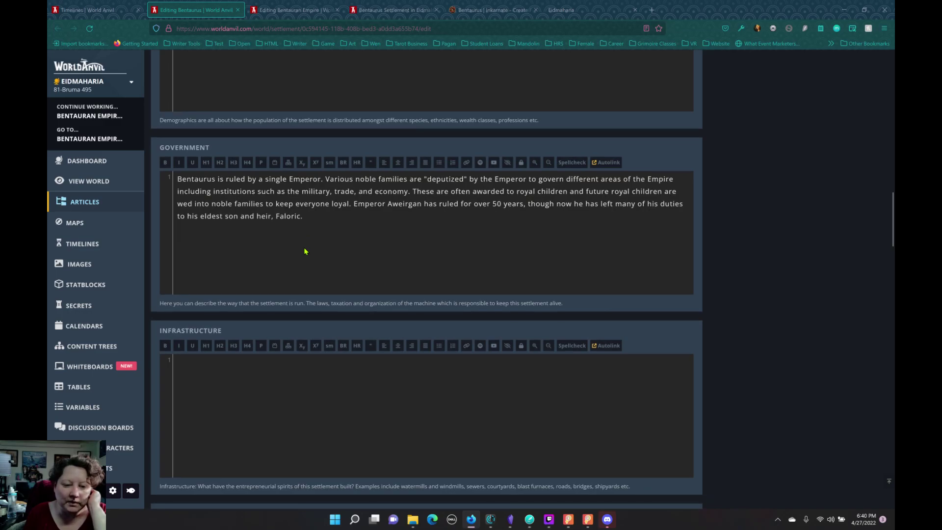
{"action": "scroll", "coordinate": [304, 251], "scroll_direction": "down", "scroll_amount": 12}
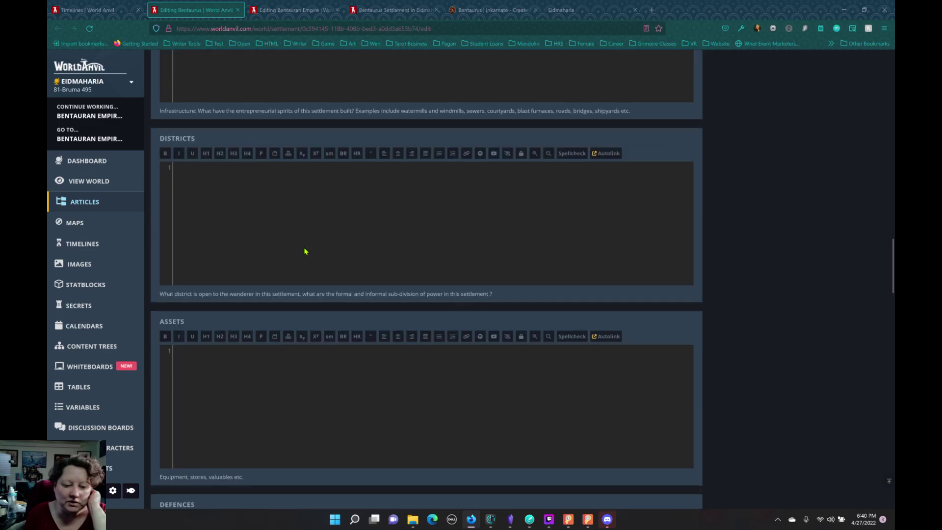
{"action": "scroll", "coordinate": [304, 251], "scroll_direction": "down", "scroll_amount": 5}
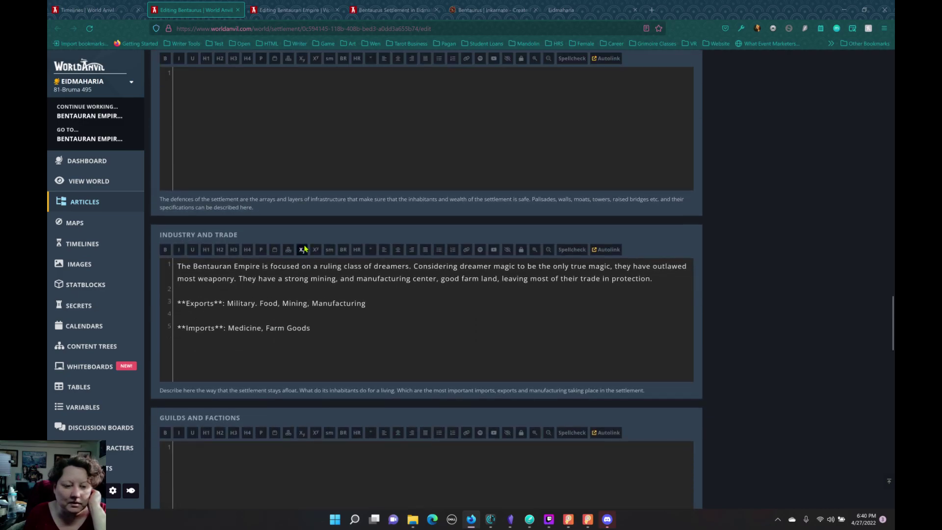
{"action": "scroll", "coordinate": [305, 249], "scroll_direction": "up", "scroll_amount": 3}
{"action": "scroll", "coordinate": [304, 249], "scroll_direction": "down", "scroll_amount": 3}
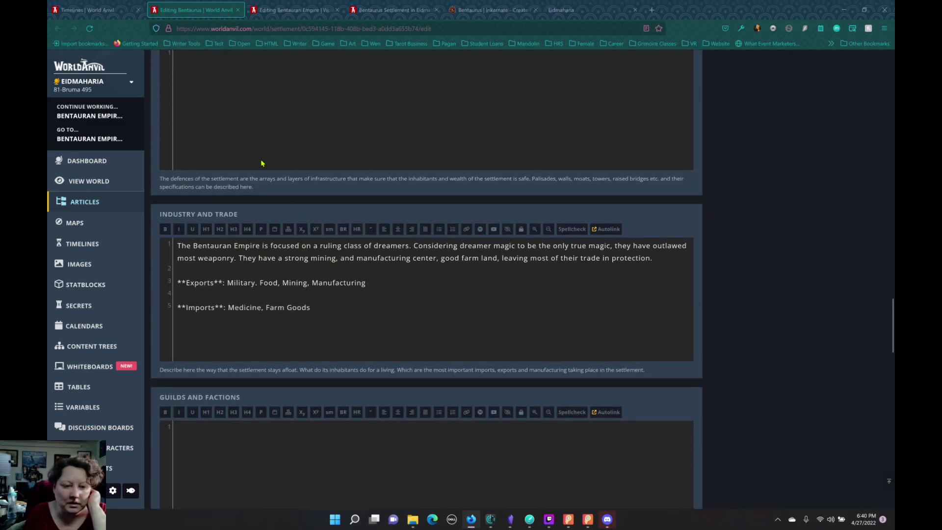
- Enter "Dreamer Military" as the Defences text of the Bentaurus settlement
{"action": "scroll", "coordinate": [261, 164], "scroll_direction": "up", "scroll_amount": 3}
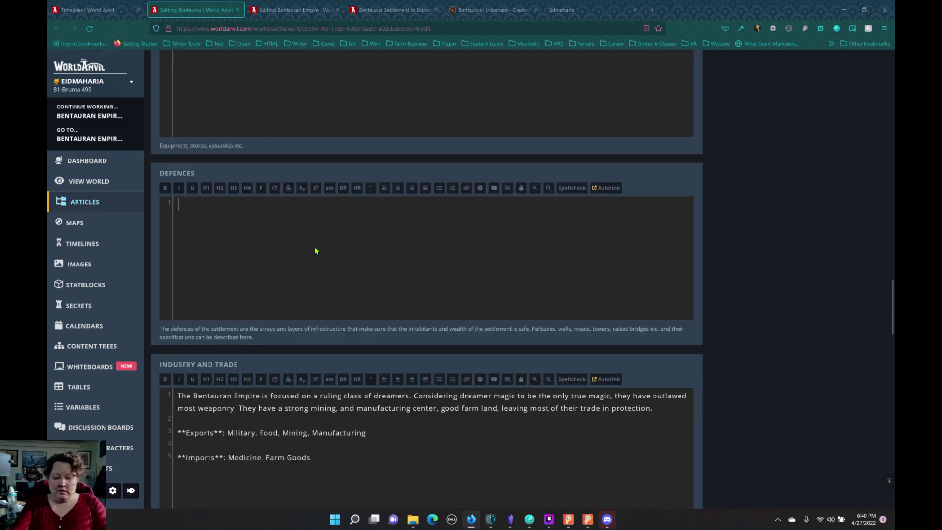
{"action": "type", "text": "drea"}
{"action": "key", "text": "BackSpace"}
{"action": "key", "text": "BackSpace"}
{"action": "key", "text": "BackSpace"}
{"action": "key", "text": "BackSpace"}
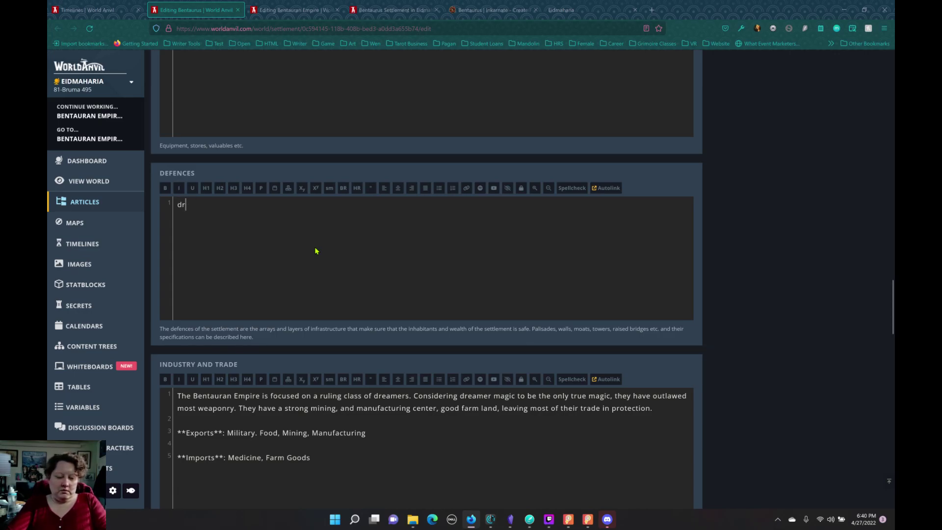
{"action": "type", "text": "Dreamer"}
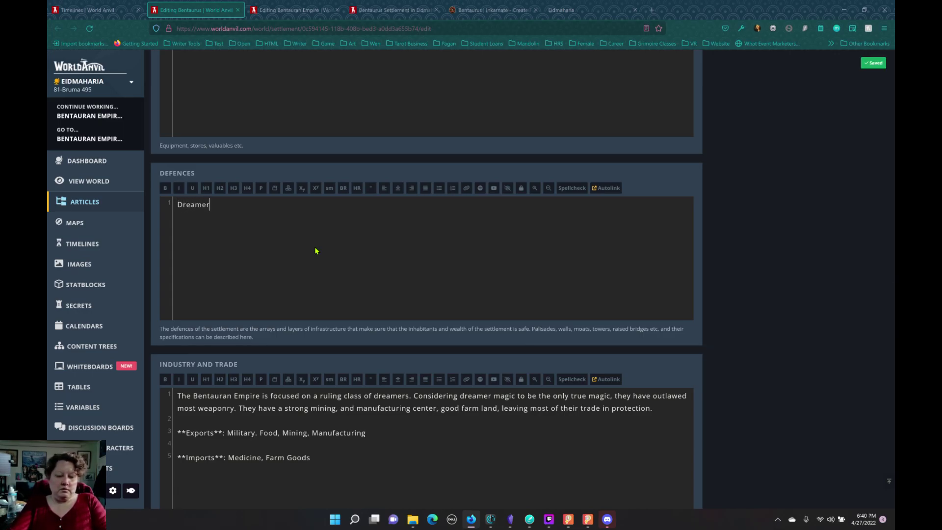
{"action": "type", "text": " Military"}
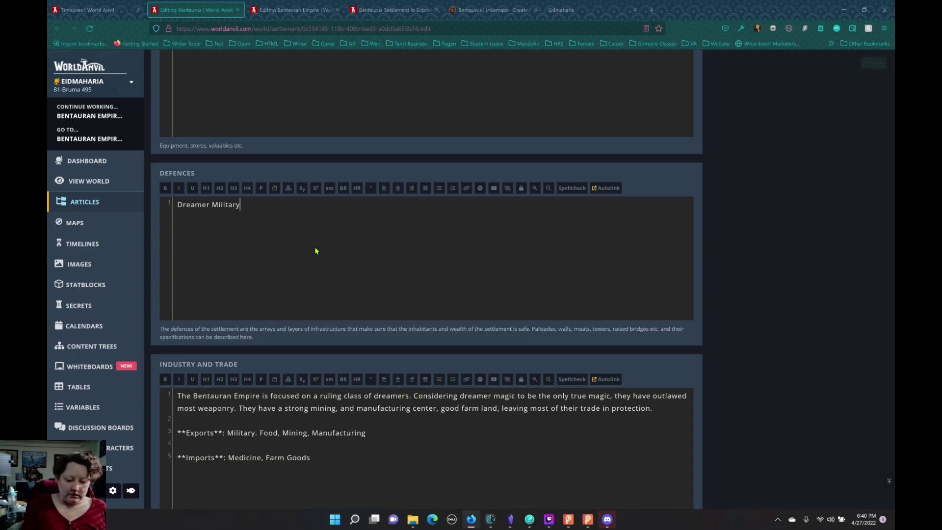
- Replace the asterisks around "Exports" in the Industry and Trade text with bold formatting
{"action": "scroll", "coordinate": [316, 251], "scroll_direction": "down", "scroll_amount": 5}
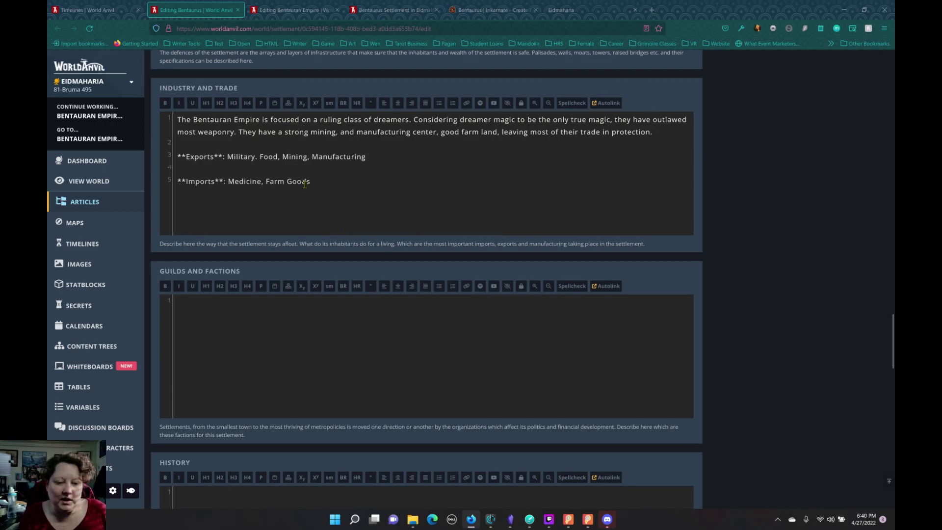
{"action": "scroll", "coordinate": [184, 157], "scroll_direction": "up", "scroll_amount": 2}
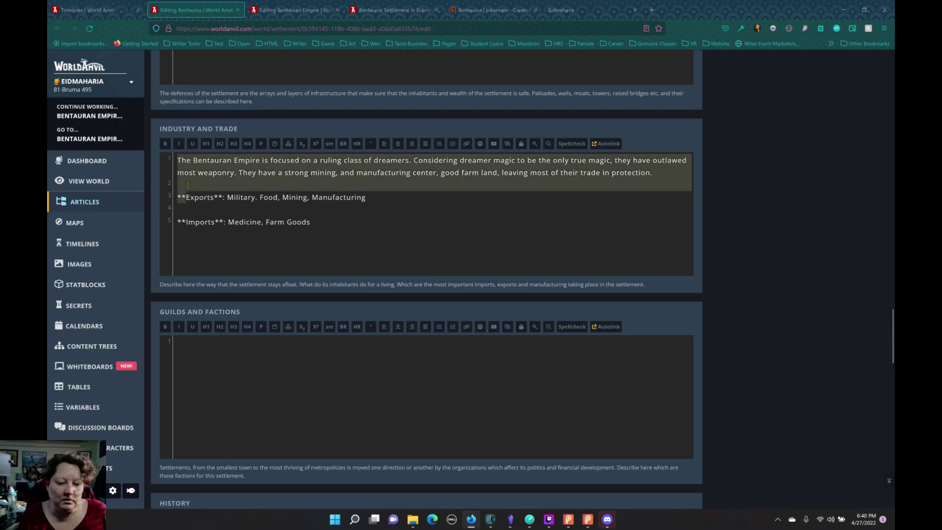
{"action": "left_click", "coordinate": [223, 206]}
{"action": "left_click_drag", "start_coordinate": [186, 225], "coordinate": [173, 226]}
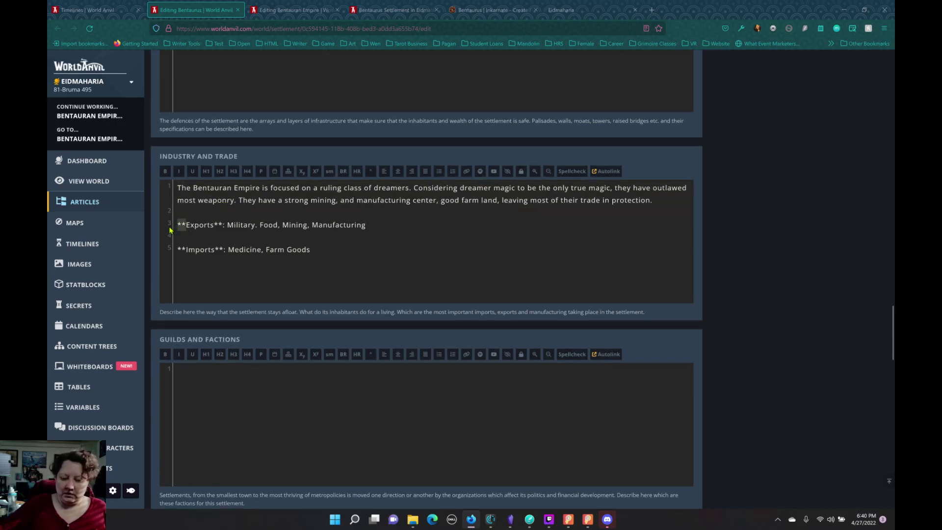
{"action": "key", "text": "BackSpace"}
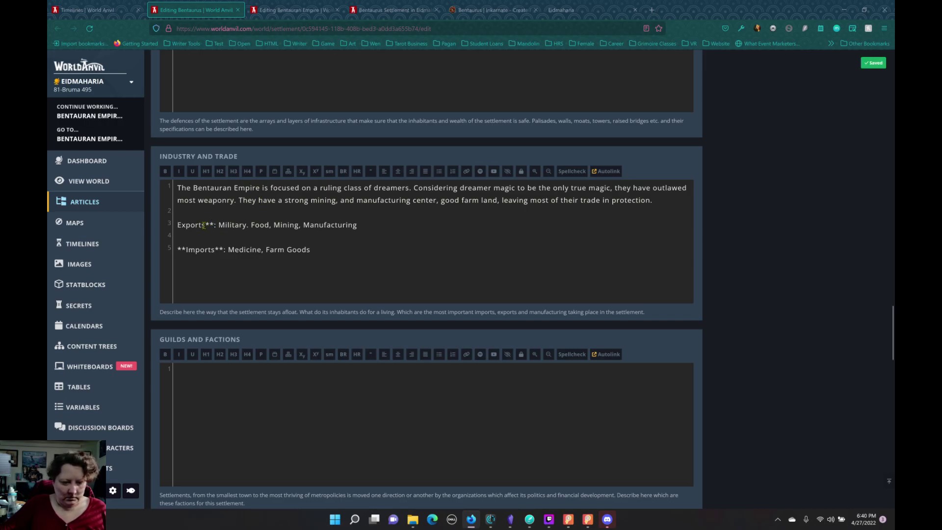
{"action": "left_click_drag", "start_coordinate": [203, 225], "coordinate": [215, 225]}
{"action": "key", "text": "BackSpace"}
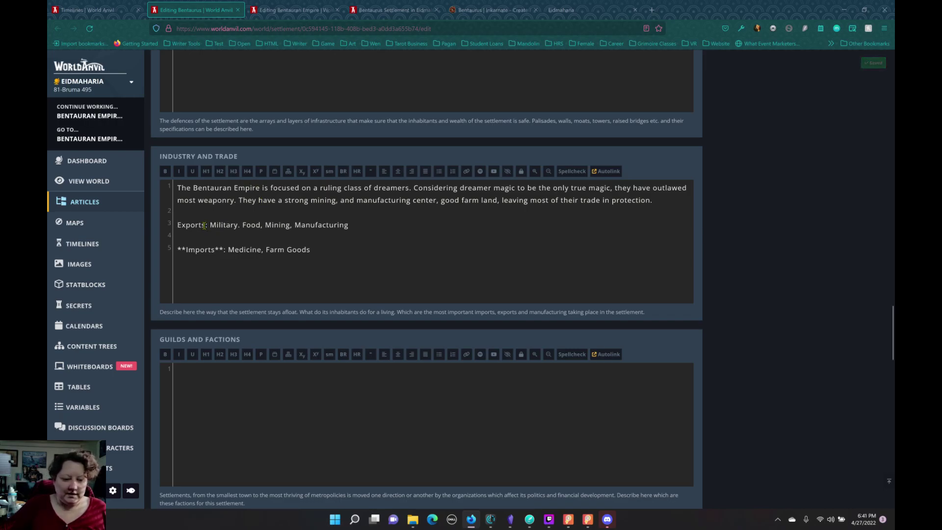
{"action": "left_click_drag", "start_coordinate": [206, 226], "coordinate": [177, 228]}
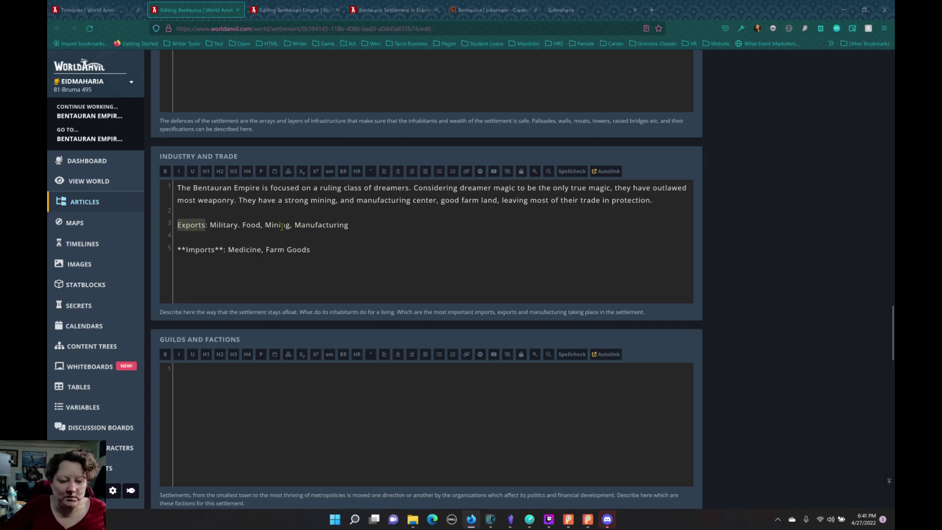
{"action": "left_click", "coordinate": [167, 170]}
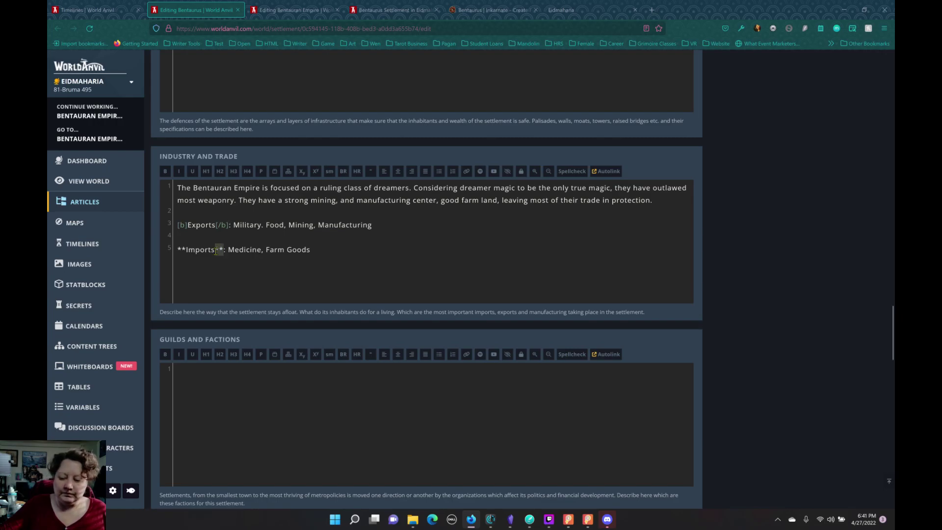
- Replace the asterisks around "Imports" with bold formatting and add "Dreamers" to the end of the imports list
{"action": "key", "text": "BackSpace"}
{"action": "key", "text": "BackSpace"}
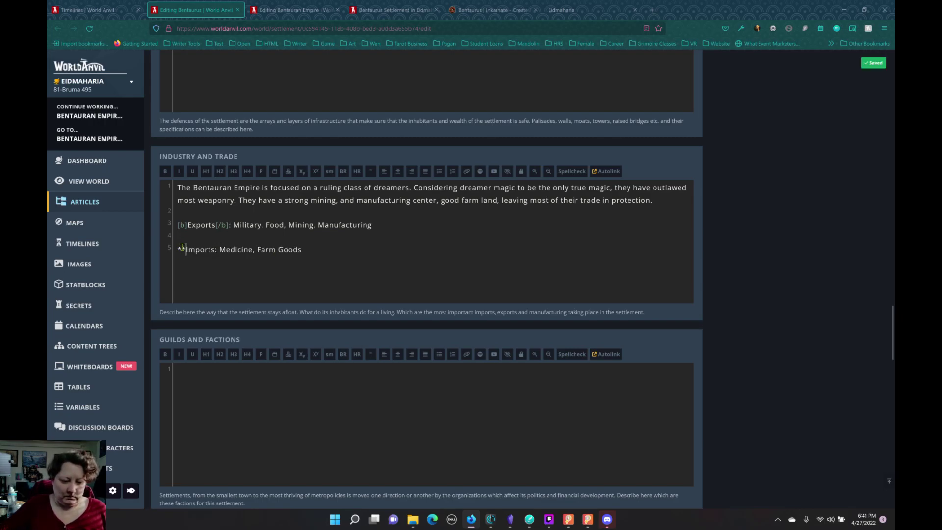
{"action": "key", "text": "BackSpace"}
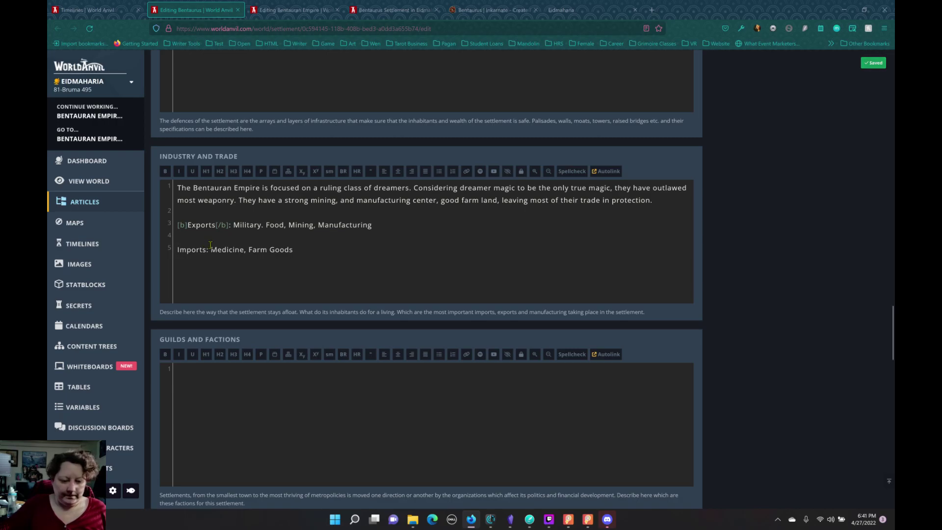
{"action": "left_click_drag", "start_coordinate": [205, 251], "coordinate": [175, 251]}
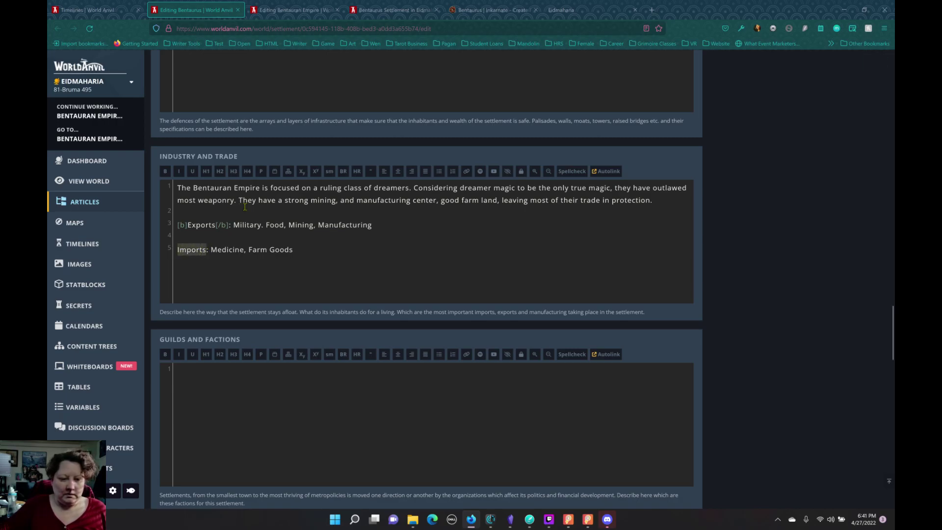
{"action": "left_click", "coordinate": [165, 171]}
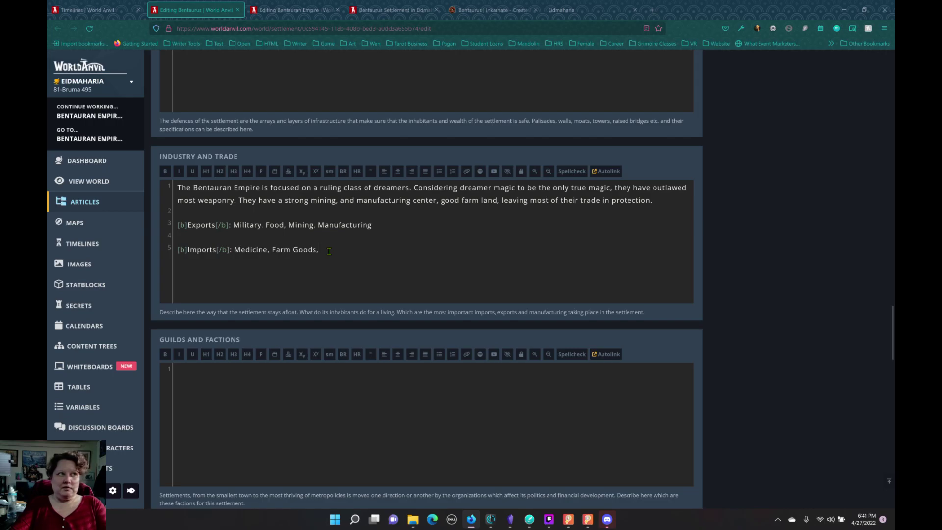
{"action": "type", "text": "Dreame"}
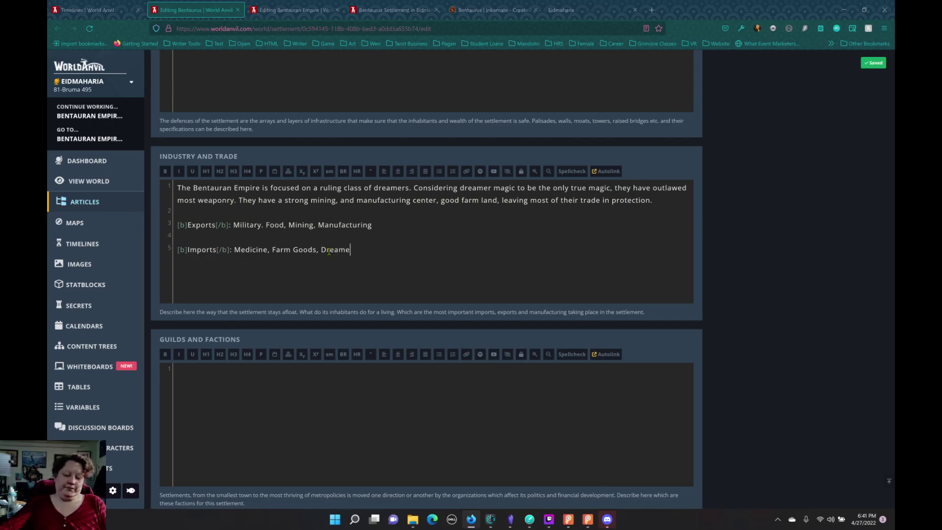
{"action": "type", "text": "rs"}
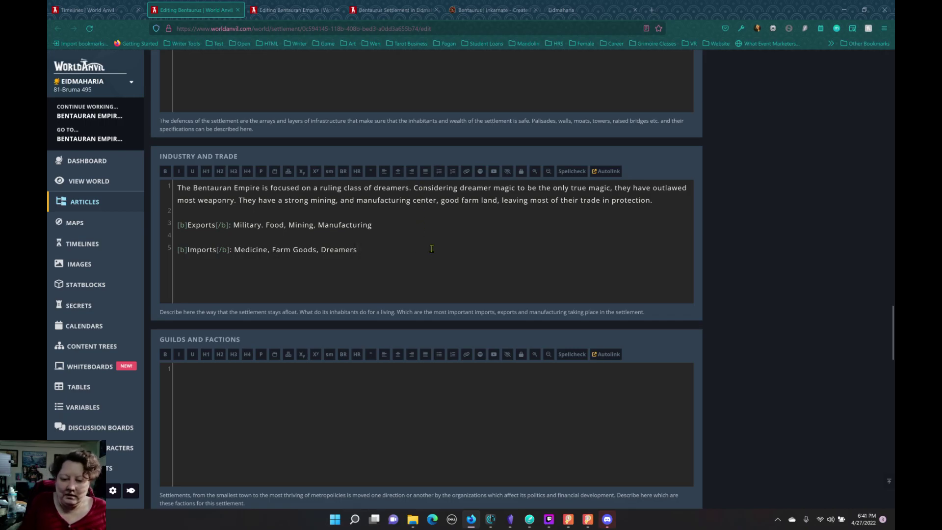
- Remove the asterisks around "Mogadore" in the settlement's Geography text
{"action": "scroll", "coordinate": [432, 249], "scroll_direction": "down", "scroll_amount": 3}
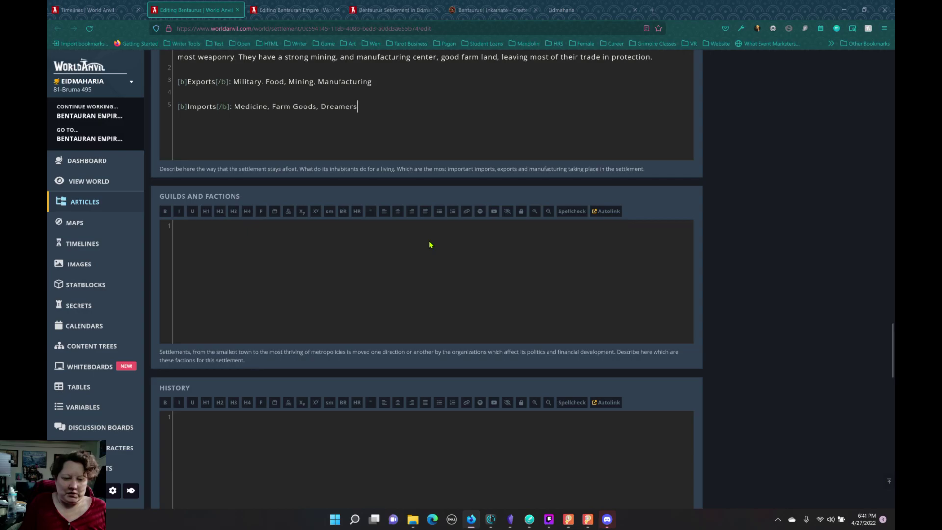
{"action": "scroll", "coordinate": [430, 245], "scroll_direction": "down", "scroll_amount": 4}
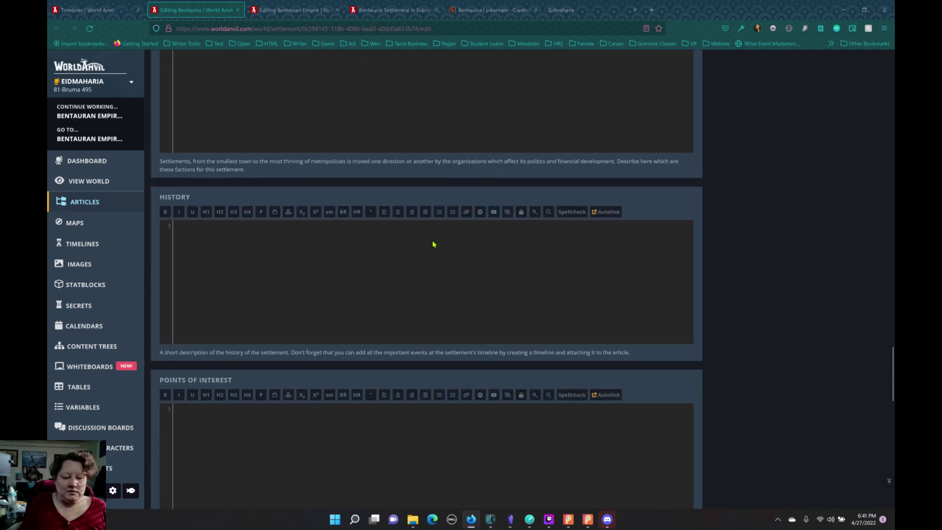
{"action": "scroll", "coordinate": [432, 244], "scroll_direction": "down", "scroll_amount": 11}
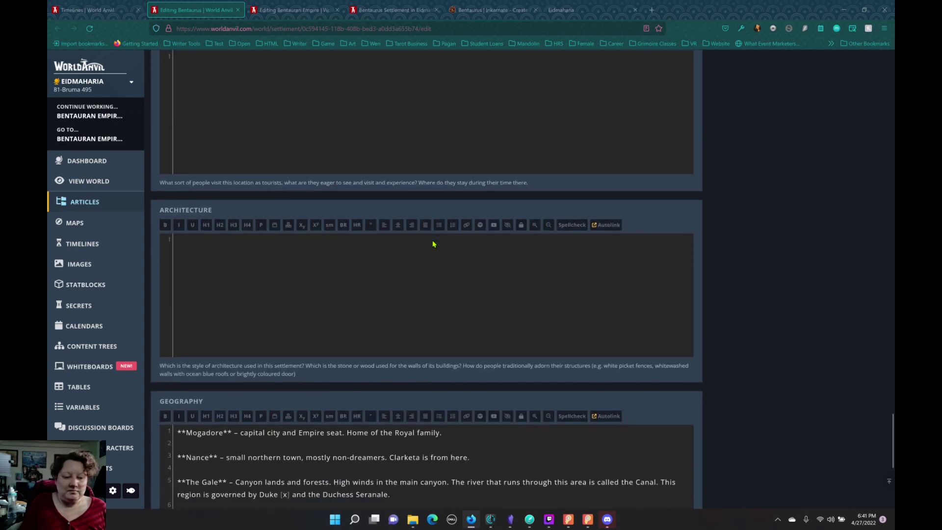
{"action": "scroll", "coordinate": [433, 244], "scroll_direction": "down", "scroll_amount": 3}
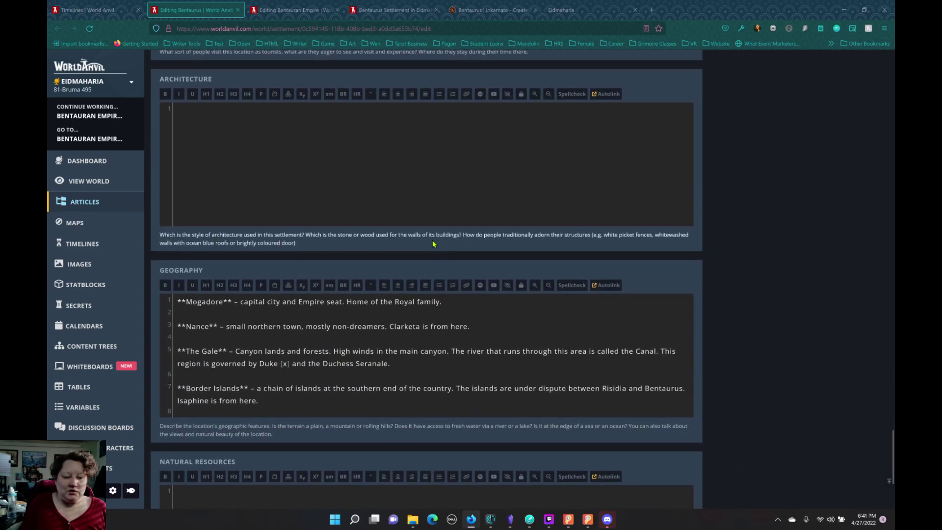
{"action": "scroll", "coordinate": [432, 243], "scroll_direction": "down", "scroll_amount": 3}
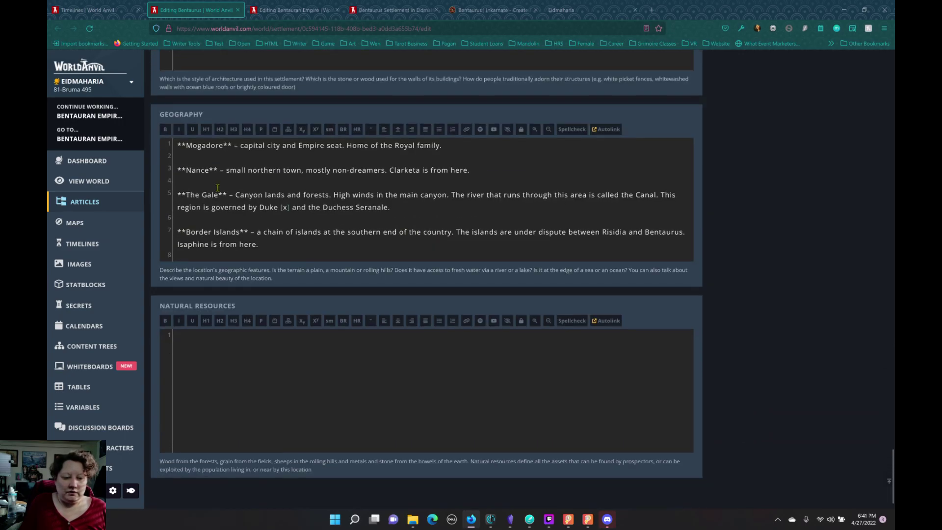
{"action": "scroll", "coordinate": [216, 191], "scroll_direction": "up", "scroll_amount": 1}
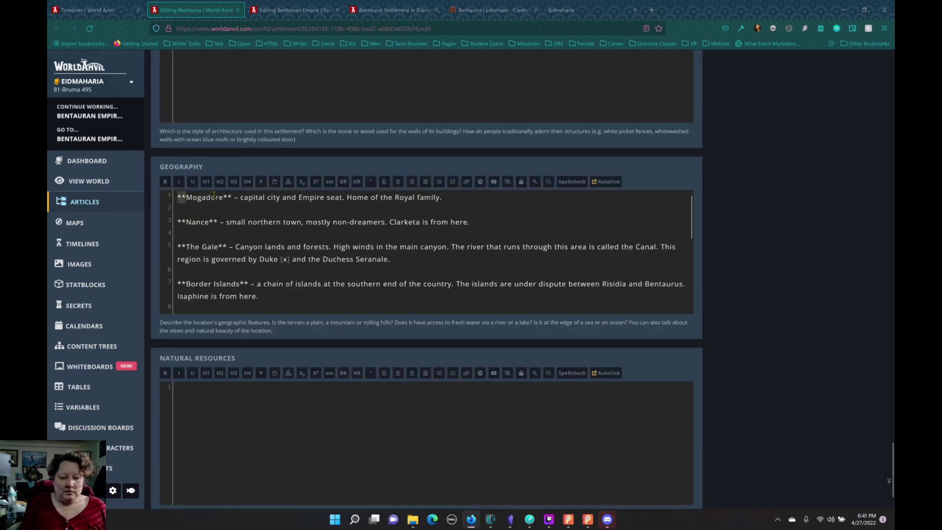
{"action": "key", "text": "BackSpace"}
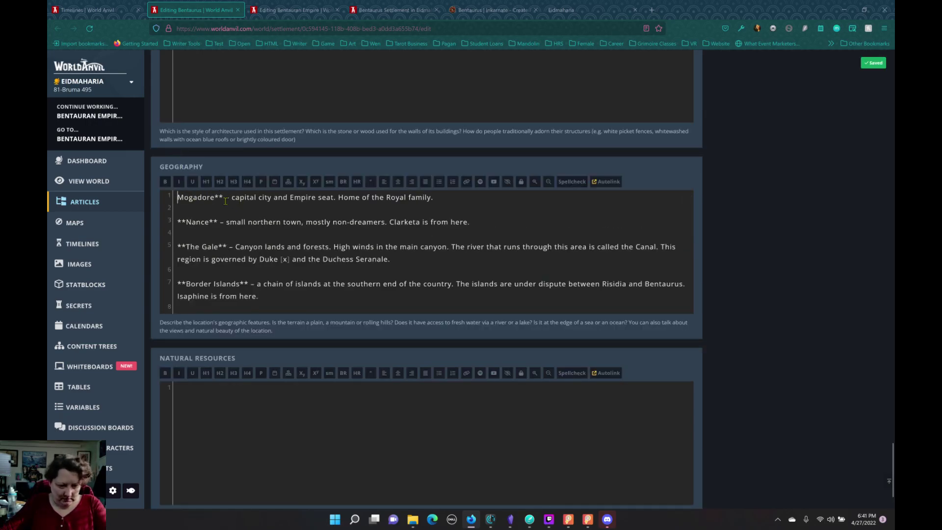
{"action": "left_click_drag", "start_coordinate": [223, 197], "coordinate": [215, 197]}
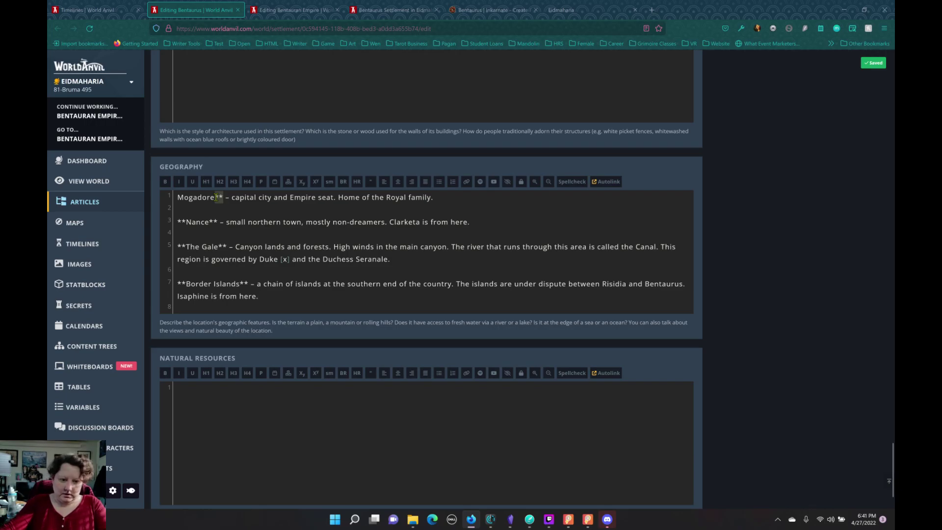
{"action": "key", "text": "BackSpace"}
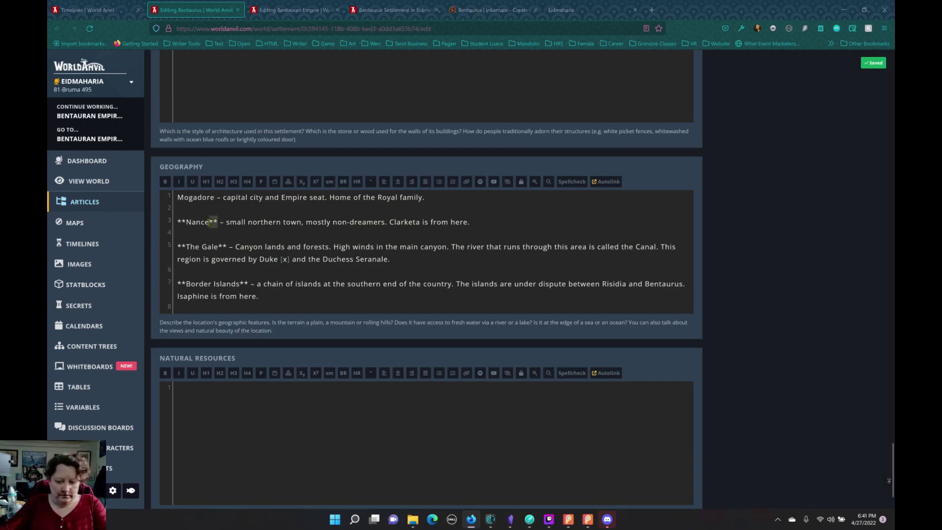
- Remove the asterisks around "Nance" and "The Gale" in the Geography text
{"action": "key", "text": "BackSpace"}
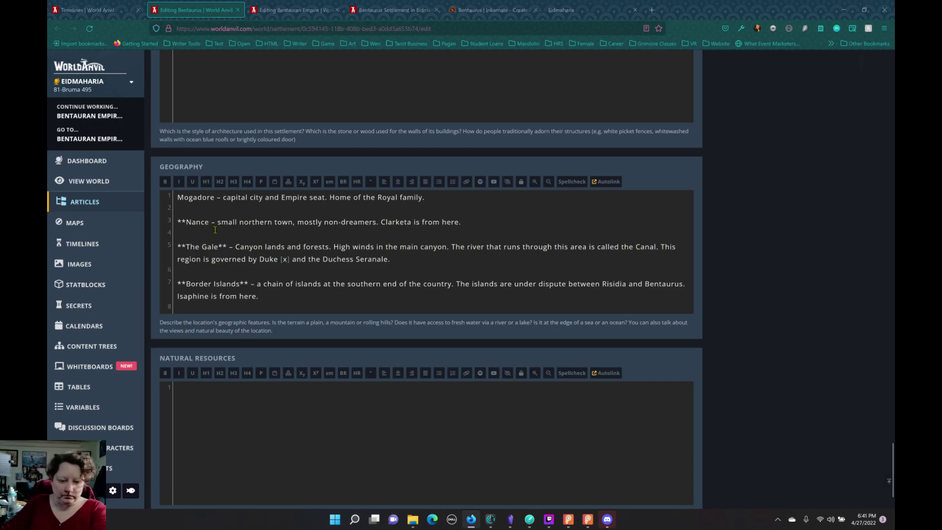
{"action": "left_click", "coordinate": [186, 220]}
{"action": "key", "text": "BackSpace"}
{"action": "key", "text": "BackSpace"}
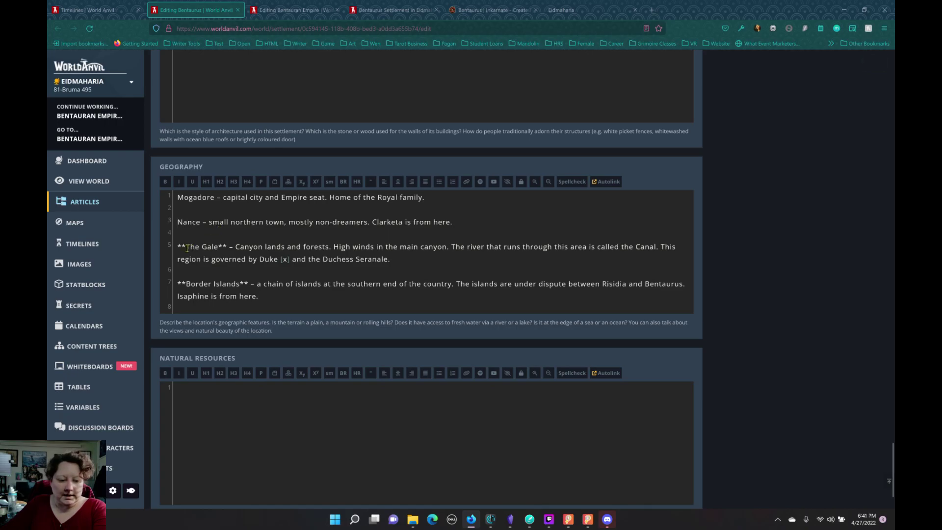
{"action": "left_click", "coordinate": [187, 248]}
{"action": "key", "text": "BackSpace"}
{"action": "key", "text": "BackSpace"}
{"action": "left_click_drag", "start_coordinate": [219, 246], "coordinate": [207, 246]}
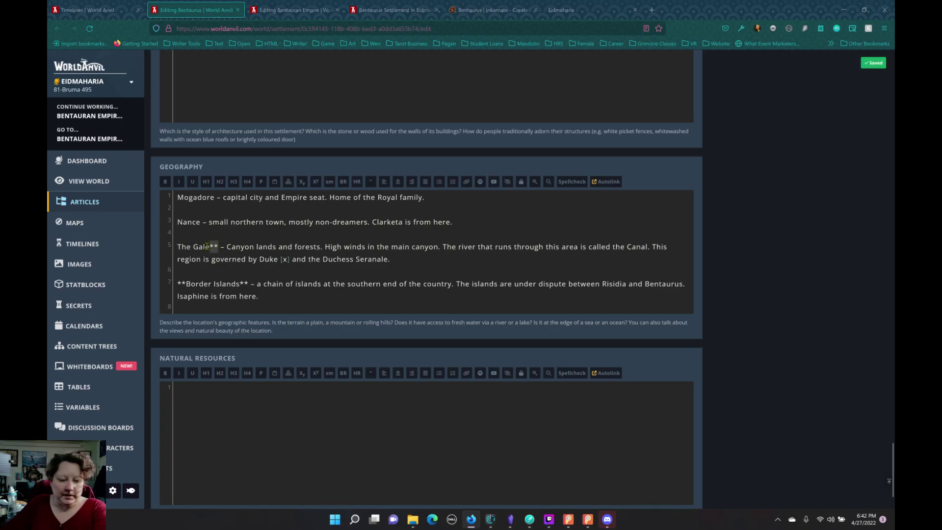
{"action": "key", "text": "BackSpace"}
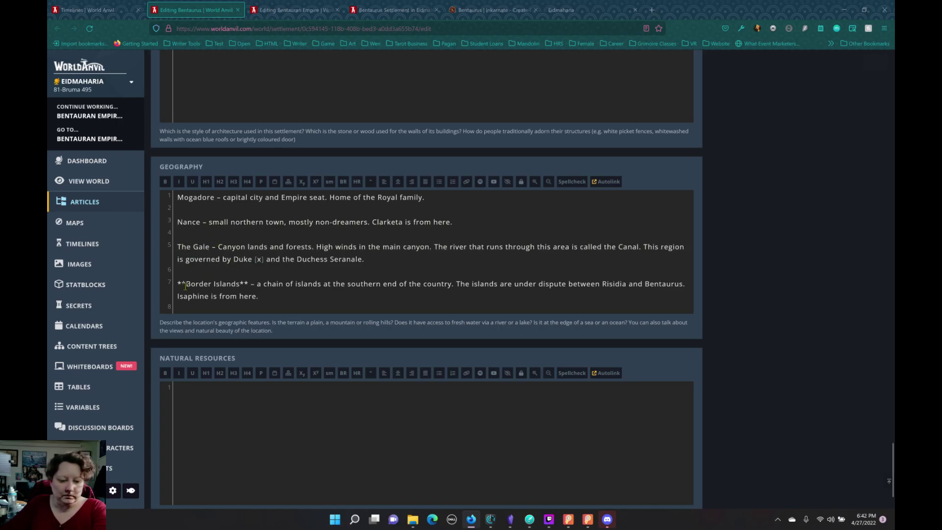
- Remove the asterisks around "Border Islands" in the Geography text
{"action": "left_click", "coordinate": [185, 287]}
{"action": "key", "text": "BackSpace"}
{"action": "key", "text": "BackSpace"}
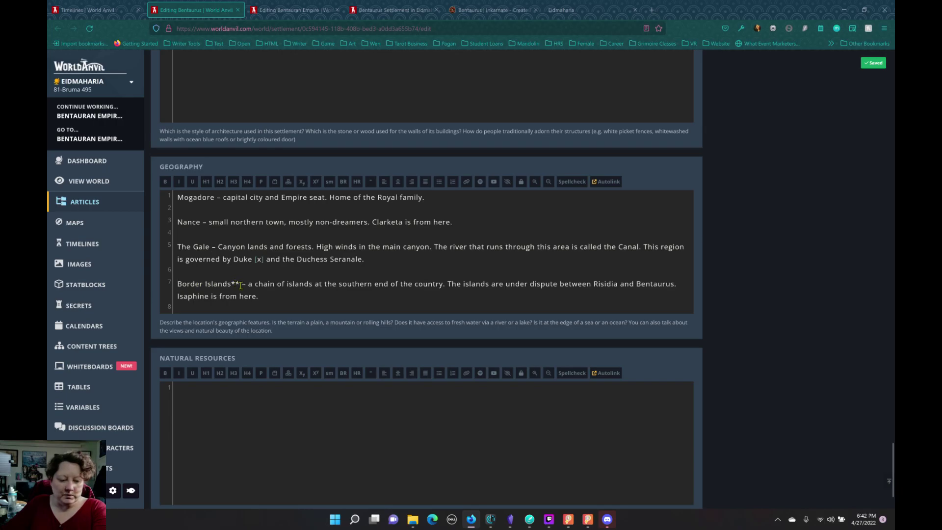
{"action": "left_click", "coordinate": [240, 285]}
{"action": "key", "text": "BackSpace"}
{"action": "key", "text": "BackSpace"}
- Remove the asterisks around "Western Reach" in the Geography text
{"action": "scroll", "coordinate": [249, 262], "scroll_direction": "down", "scroll_amount": 2}
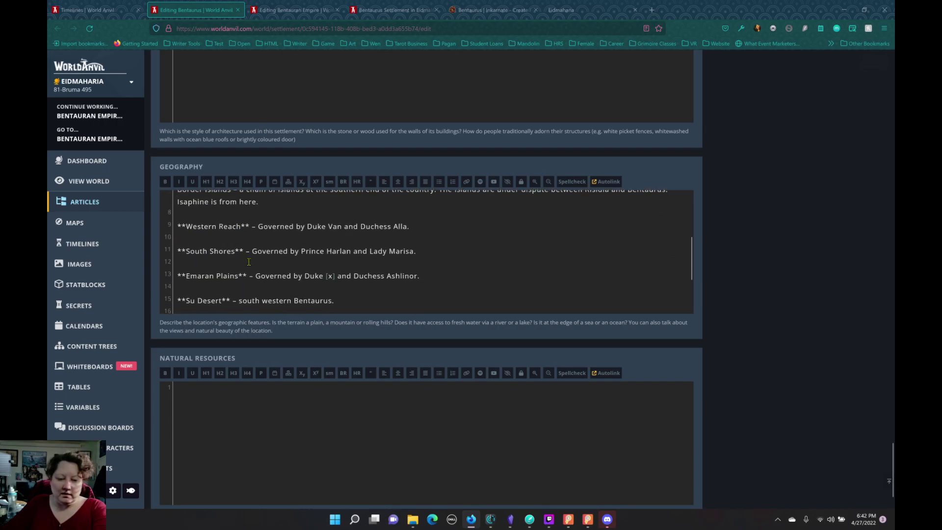
{"action": "scroll", "coordinate": [221, 247], "scroll_direction": "down", "scroll_amount": 1}
{"action": "left_click", "coordinate": [184, 220]}
{"action": "key", "text": "BackSpace"}
{"action": "key", "text": "BackSpace"}
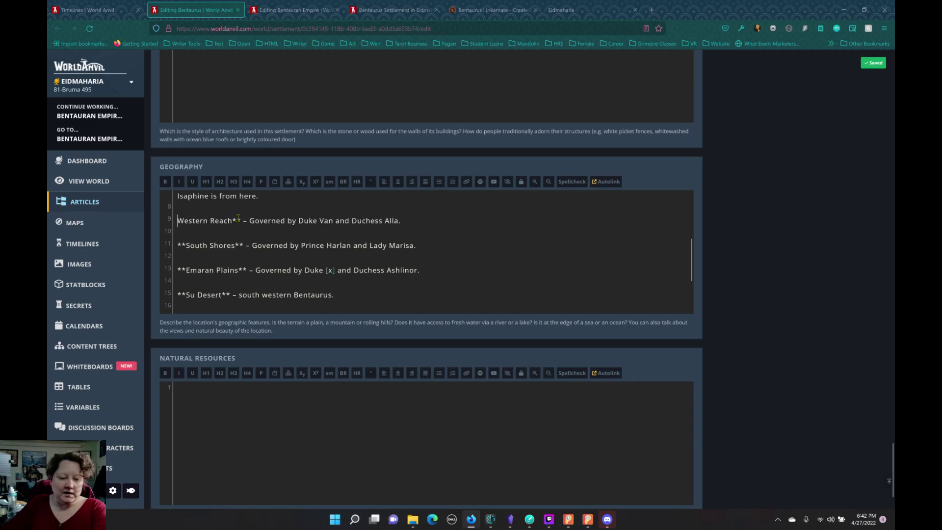
{"action": "double_click", "coordinate": [232, 220]}
{"action": "key", "text": "BackSpace"}
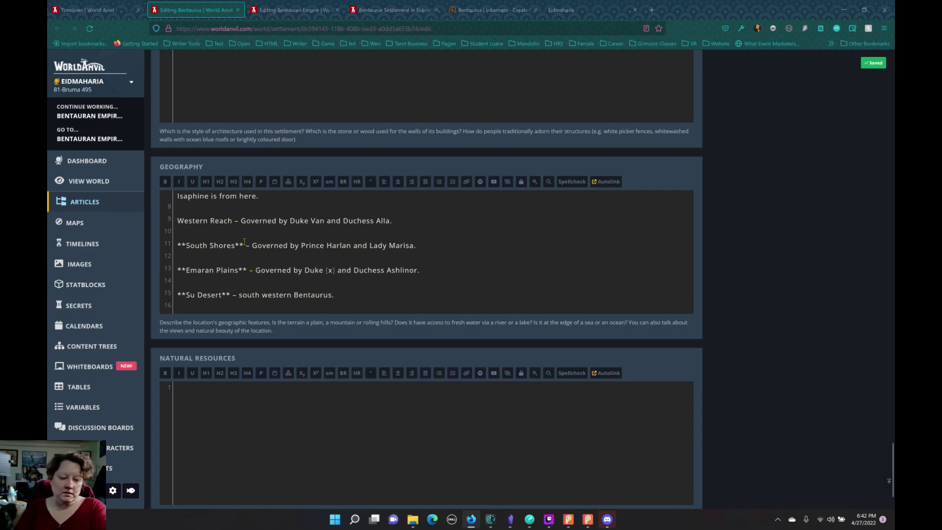
- Replace the asterisks around "South Shores" in the Geography text with bold formatting
{"action": "double_click", "coordinate": [239, 244]}
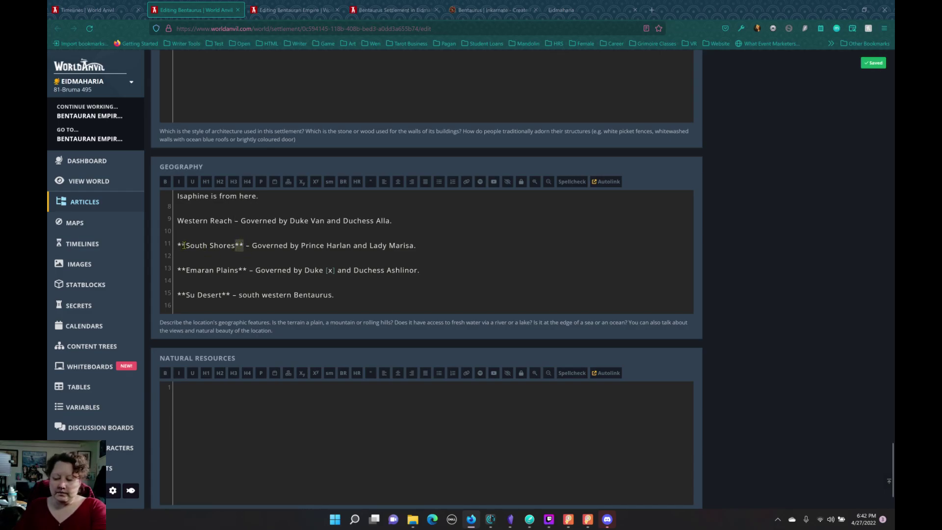
{"action": "key", "text": "BackSpace"}
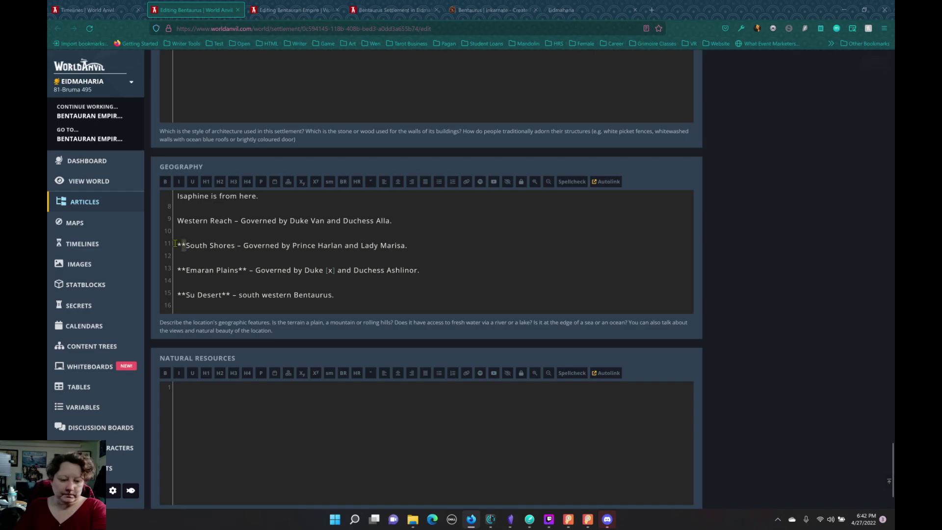
{"action": "double_click", "coordinate": [184, 244]}
{"action": "key", "text": "BackSpace"}
{"action": "left_click_drag", "start_coordinate": [227, 247], "coordinate": [177, 245]}
{"action": "left_click", "coordinate": [165, 181]}
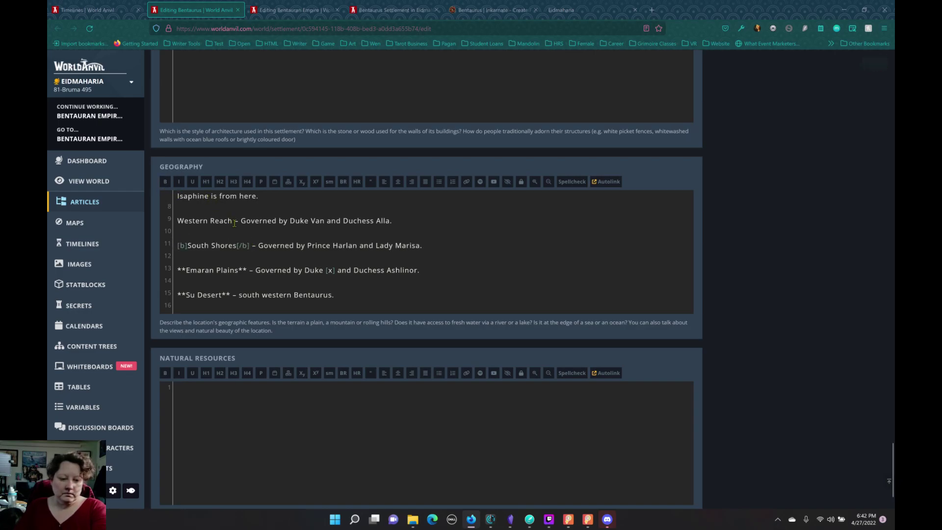
- Make the place names "Western Reach" and "Border Islands" bold in the Geography text
{"action": "left_click_drag", "start_coordinate": [232, 221], "coordinate": [177, 221]}
{"action": "left_click", "coordinate": [165, 181]}
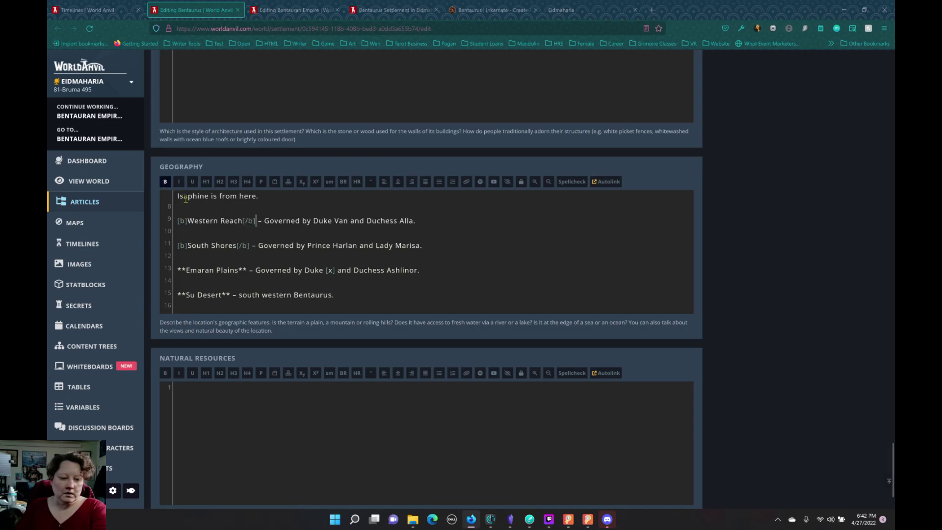
{"action": "scroll", "coordinate": [219, 237], "scroll_direction": "up", "scroll_amount": 5}
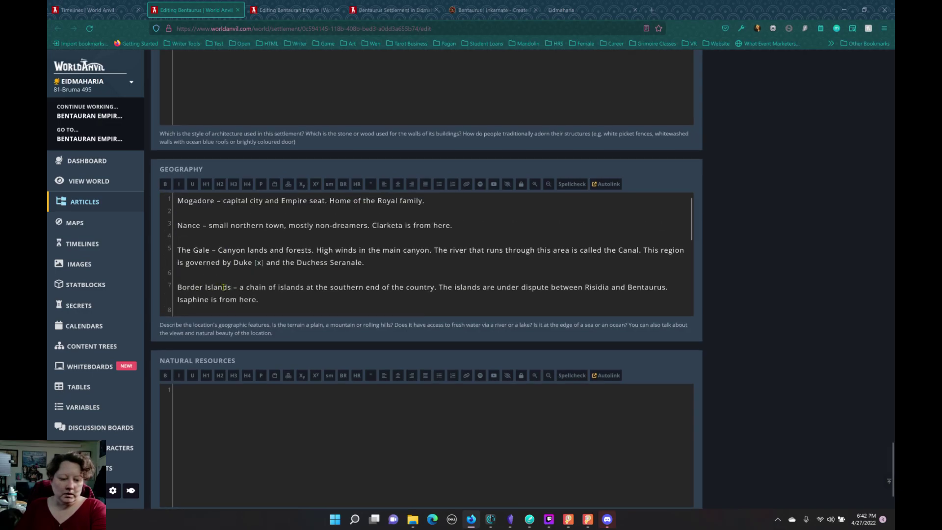
{"action": "left_click_drag", "start_coordinate": [231, 288], "coordinate": [177, 287]}
{"action": "left_click", "coordinate": [165, 184]}
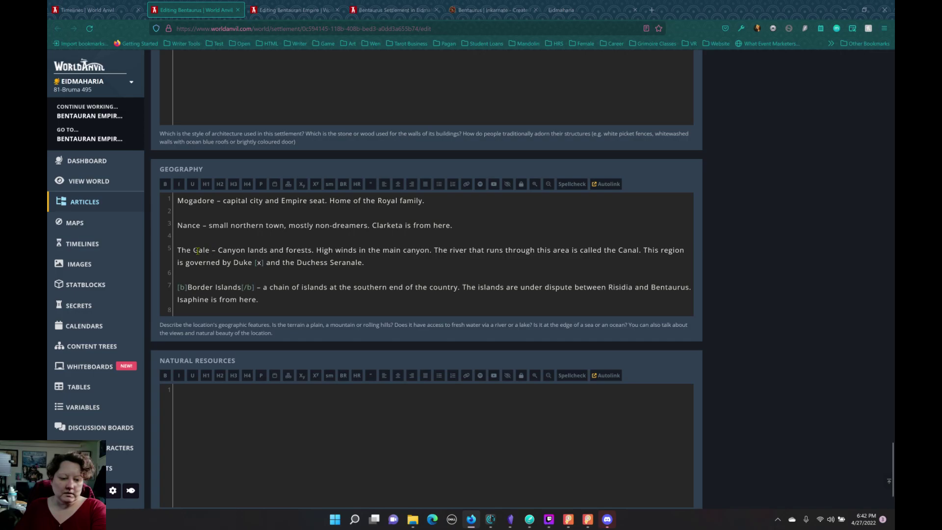
- Make the place names "The Gale", "Mogadore" and "Nance" bold in the Geography text
{"action": "left_click_drag", "start_coordinate": [210, 250], "coordinate": [177, 250]}
{"action": "left_click", "coordinate": [165, 184]}
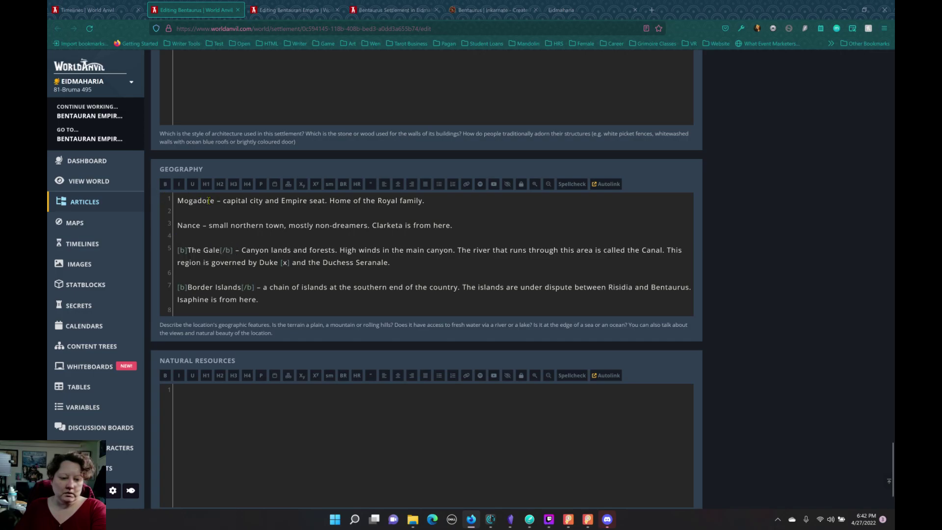
{"action": "left_click_drag", "start_coordinate": [215, 200], "coordinate": [174, 225]}
{"action": "left_click", "coordinate": [165, 184]}
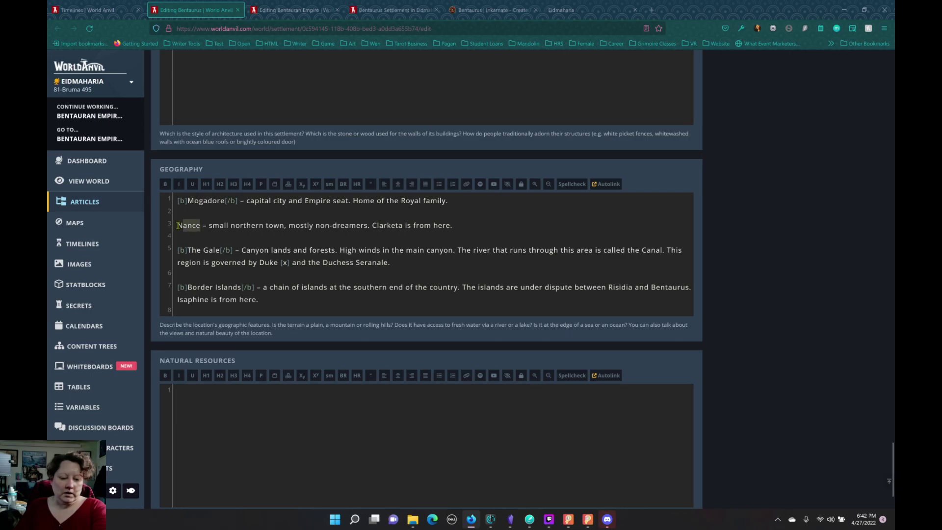
{"action": "left_click", "coordinate": [164, 185]}
- Try to turn "Mogadore" in the Geography text into a link with the target "Mogadoor"
{"action": "left_click_drag", "start_coordinate": [224, 201], "coordinate": [188, 202]}
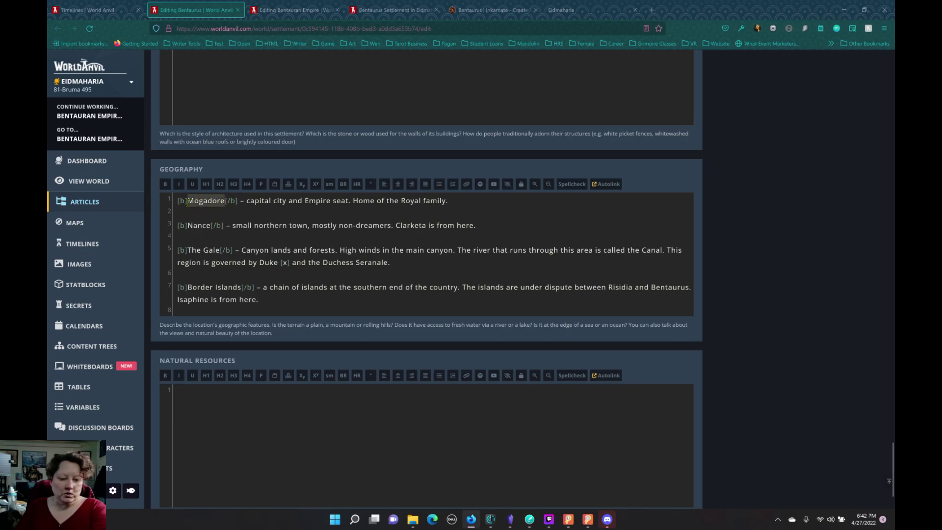
{"action": "left_click", "coordinate": [466, 184]}
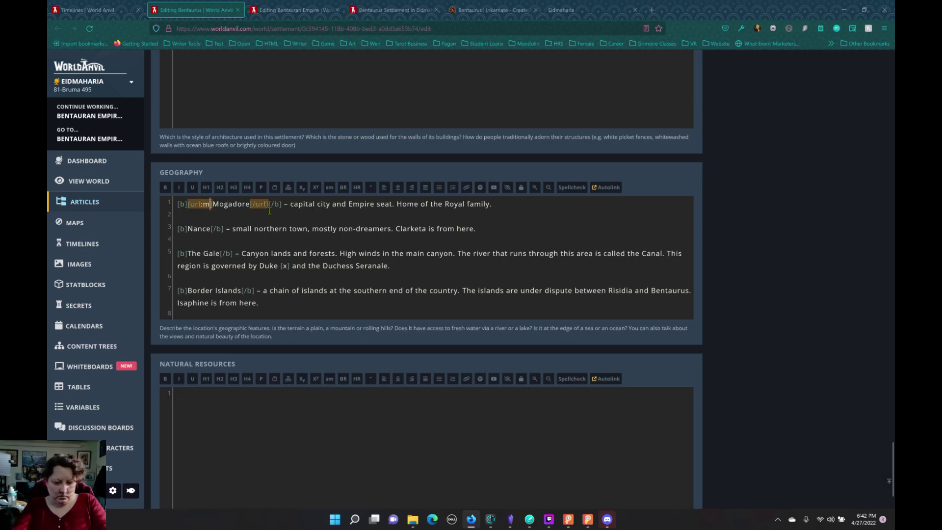
{"action": "type", "text": "Moga"}
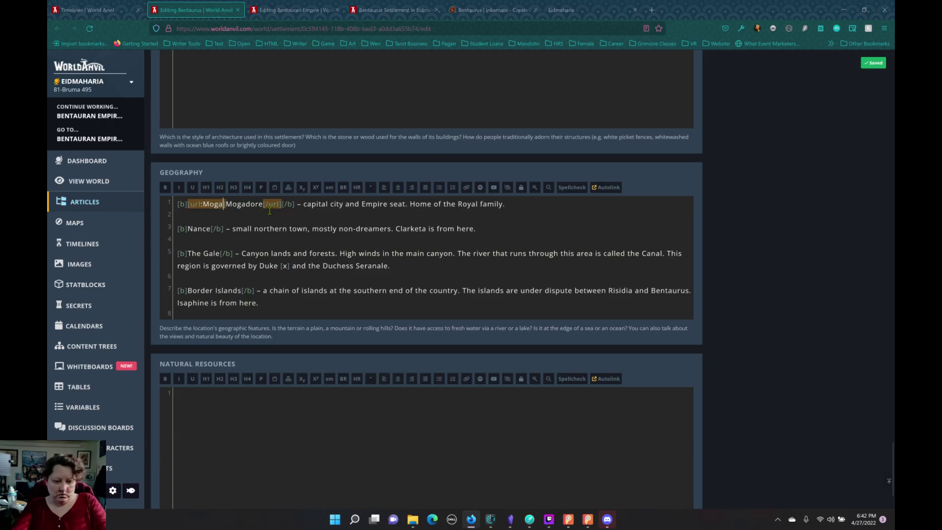
{"action": "type", "text": "door"}
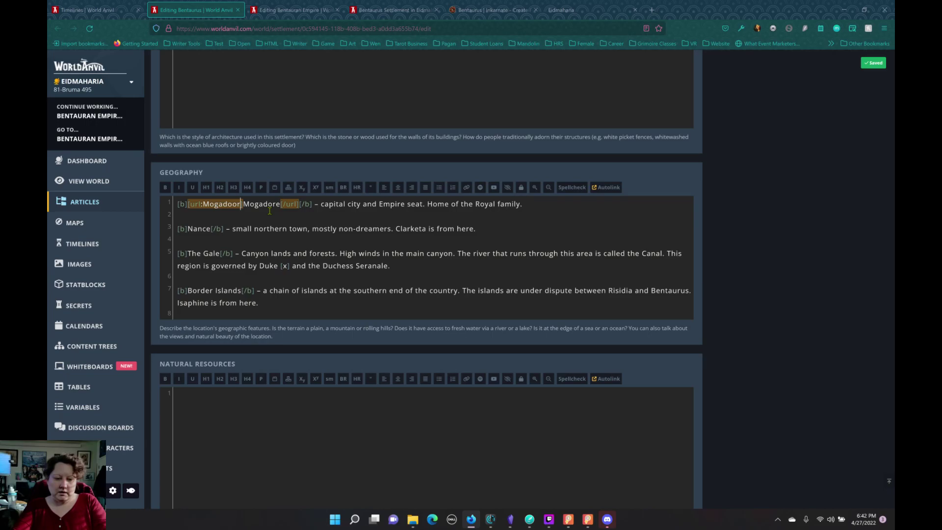
- Remove the opening and closing url tags around "Mogadore", keeping the word bold
{"action": "key", "text": "BackSpace"}
{"action": "key", "text": "BackSpace"}
{"action": "key", "text": "BackSpace"}
{"action": "key", "text": "BackSpace"}
{"action": "key", "text": "BackSpace"}
{"action": "key", "text": "BackSpace"}
{"action": "key", "text": "BackSpace"}
{"action": "key", "text": "BackSpace"}
{"action": "key", "text": "BackSpace"}
{"action": "key", "text": "BackSpace"}
{"action": "key", "text": "BackSpace"}
{"action": "key", "text": "BackSpace"}
{"action": "key", "text": "BackSpace"}
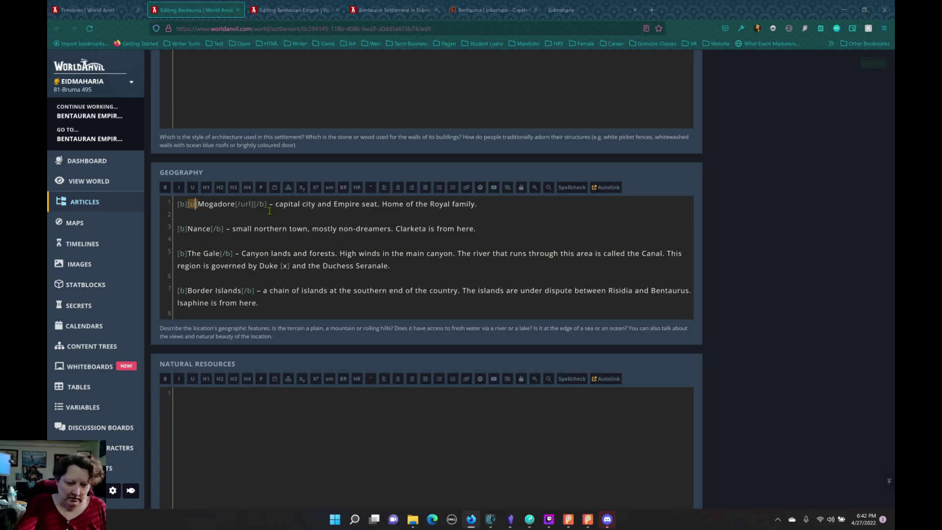
{"action": "key", "text": "BackSpace"}
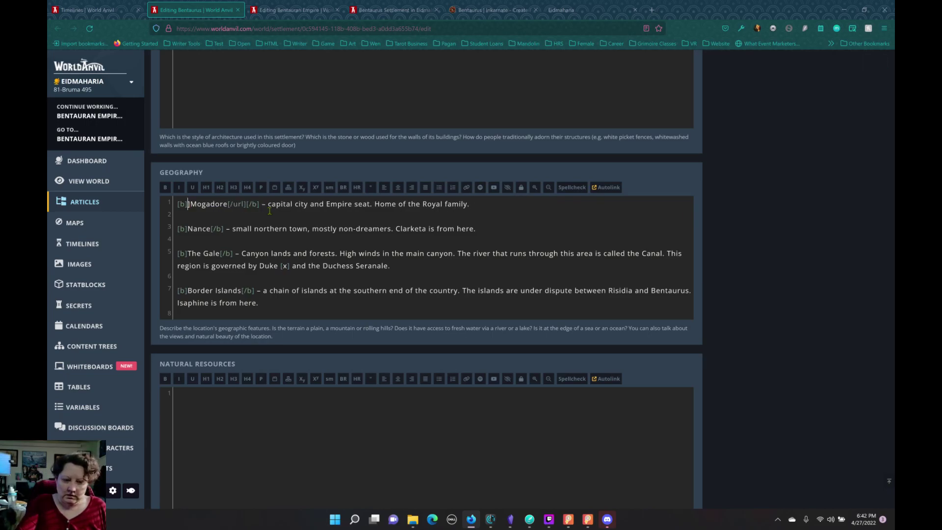
{"action": "scroll", "coordinate": [243, 250], "scroll_direction": "up", "scroll_amount": 1}
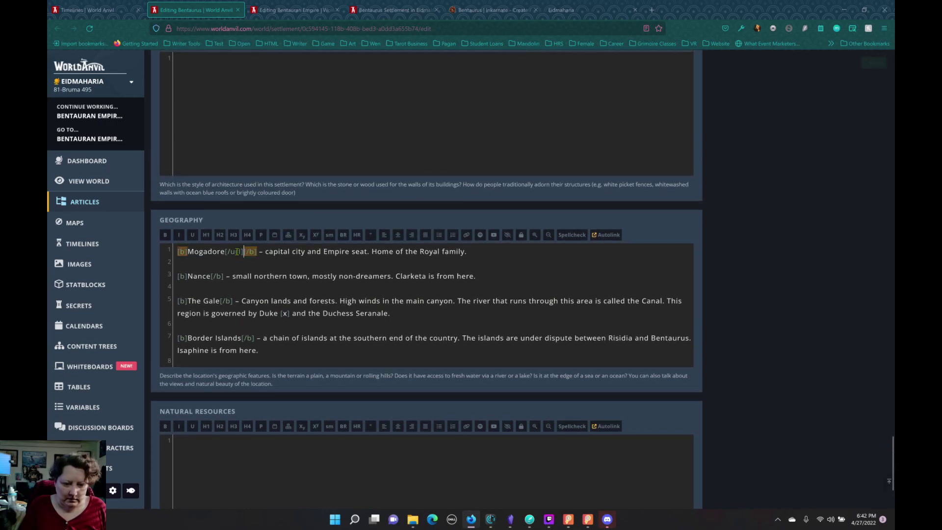
{"action": "double_click", "coordinate": [235, 251]}
{"action": "key", "text": "BackSpace"}
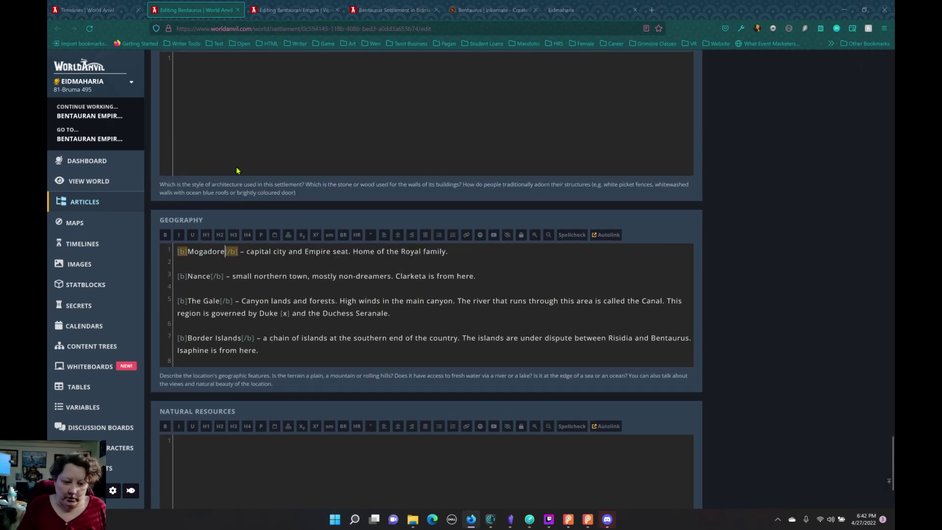
- Try to autolink the word "Mogadore" in the Geography text to an existing article
{"action": "double_click", "coordinate": [204, 252]}
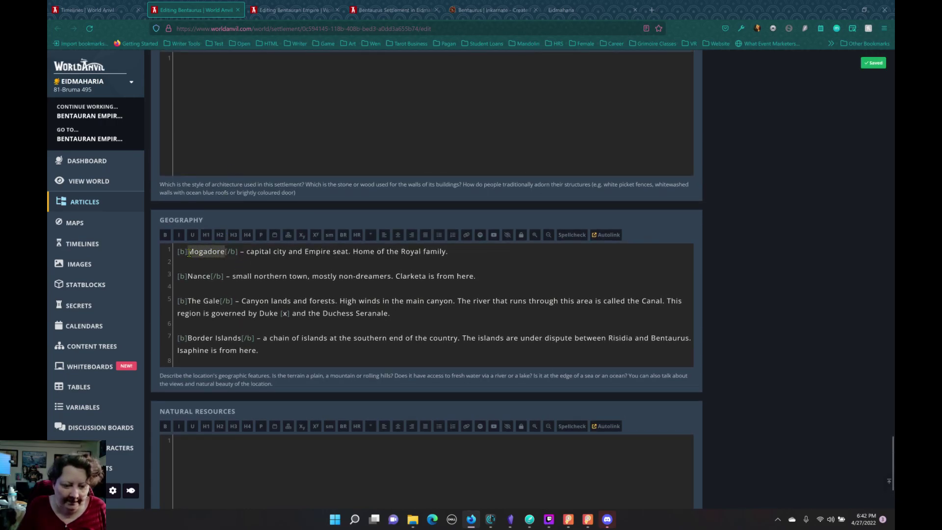
{"action": "left_click", "coordinate": [607, 235]}
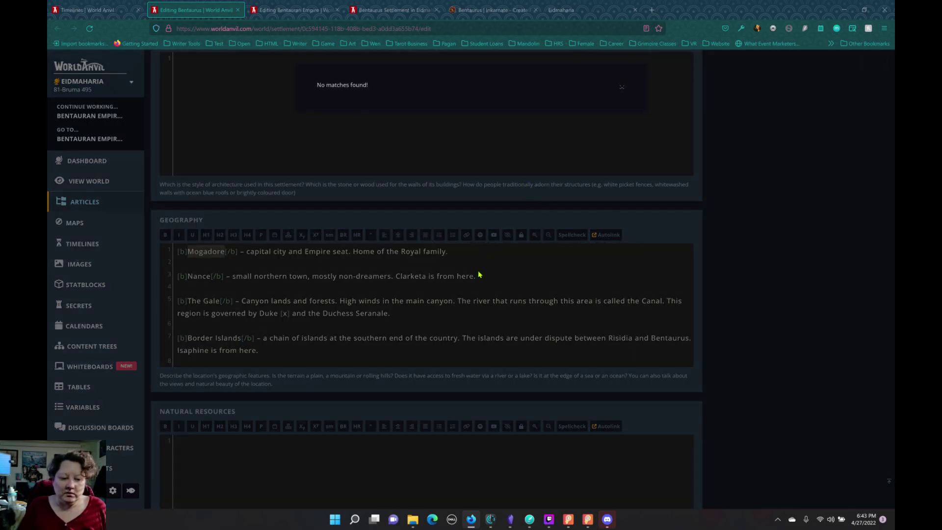
- Replace the asterisks around "Emaran Plains" in the Geography text with bold formatting
{"action": "scroll", "coordinate": [466, 260], "scroll_direction": "down", "scroll_amount": 1}
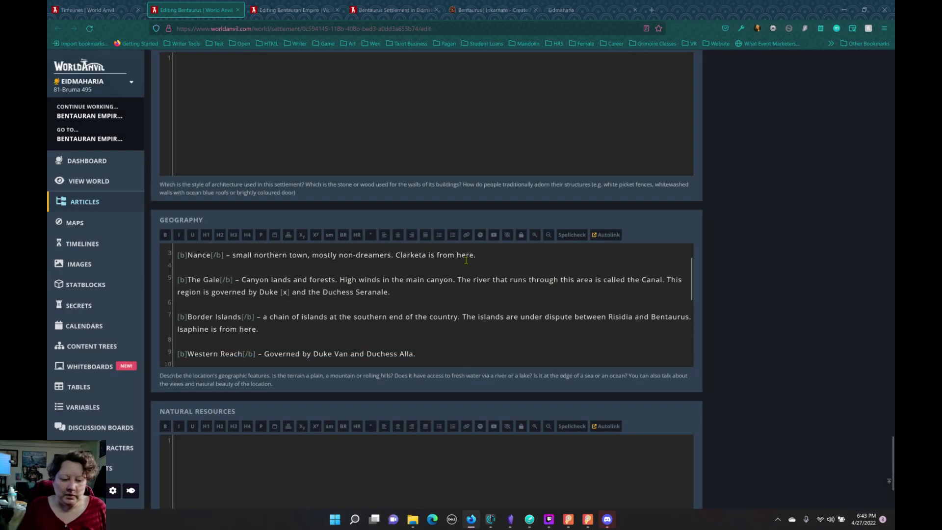
{"action": "scroll", "coordinate": [466, 260], "scroll_direction": "down", "scroll_amount": 1}
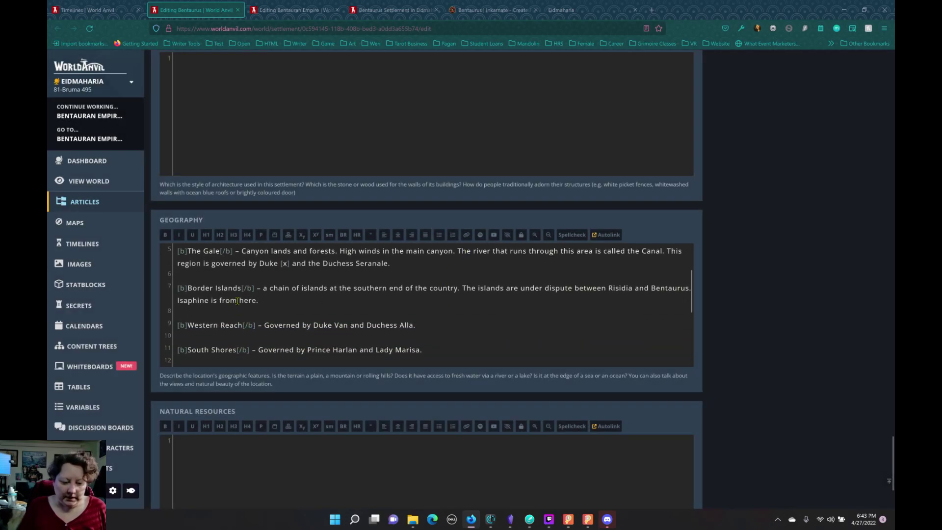
{"action": "scroll", "coordinate": [237, 301], "scroll_direction": "down", "scroll_amount": 5}
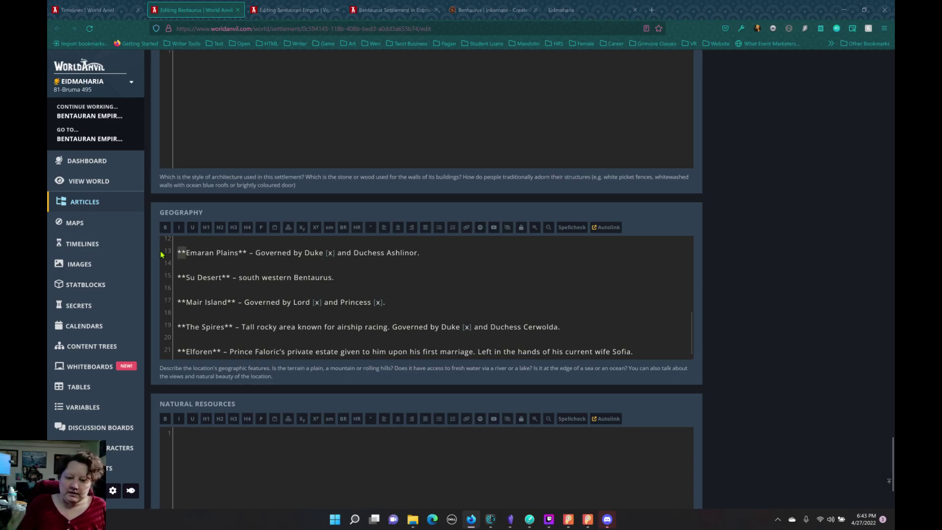
{"action": "key", "text": "BackSpace"}
{"action": "key", "text": "BackSpace"}
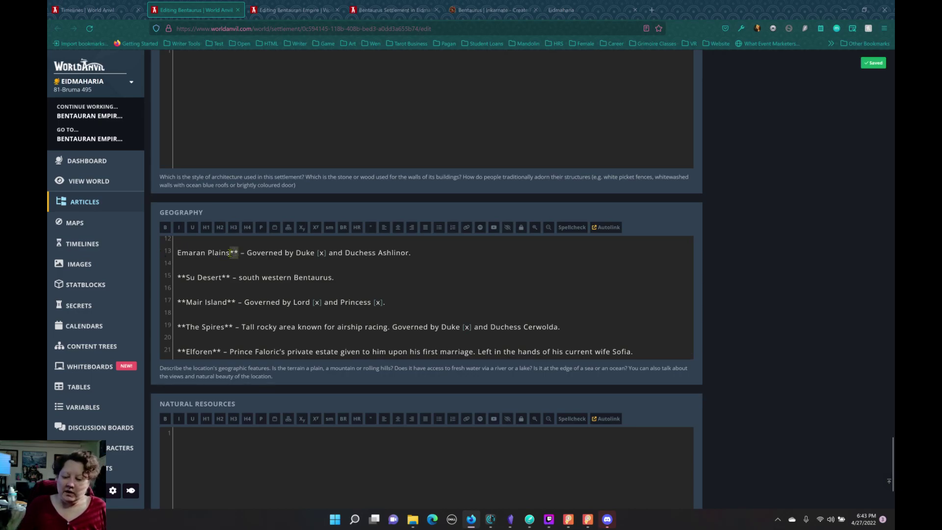
{"action": "key", "text": "BackSpace"}
{"action": "left_click_drag", "start_coordinate": [229, 252], "coordinate": [170, 248]}
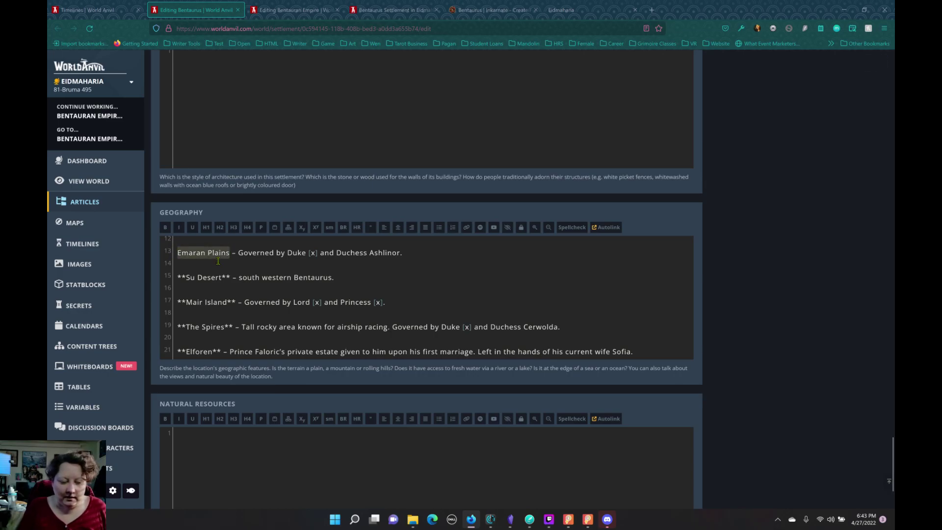
{"action": "left_click", "coordinate": [165, 227]}
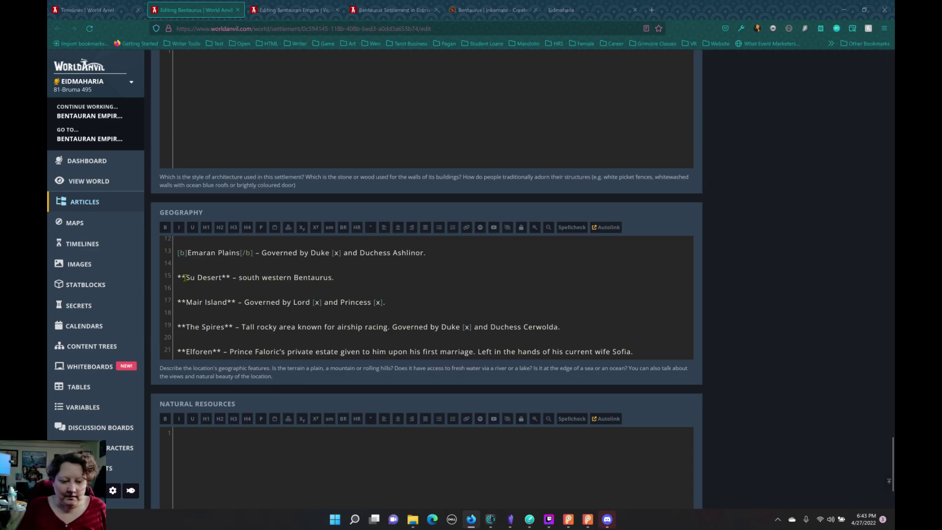
- Replace the asterisks around "Su Desert" in the Geography text with bold formatting
{"action": "key", "text": "BackSpace"}
{"action": "key", "text": "BackSpace"}
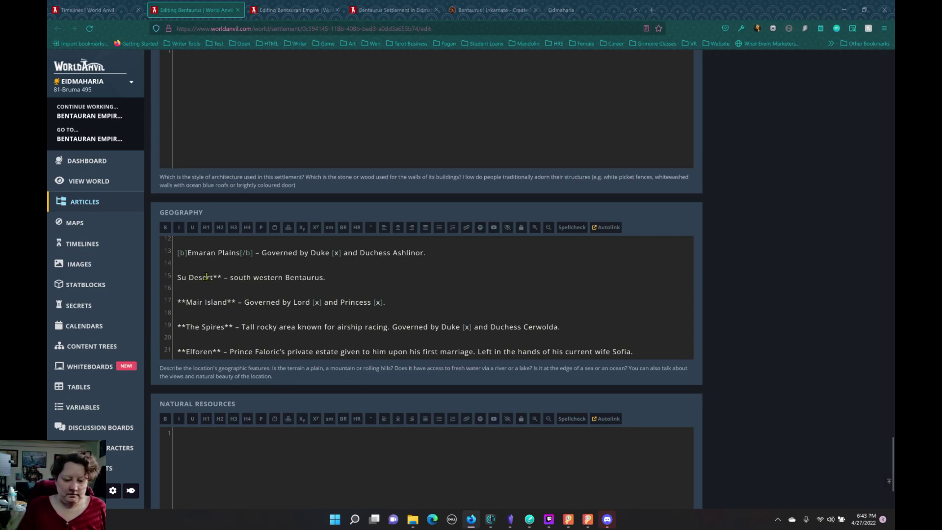
{"action": "double_click", "coordinate": [215, 278]}
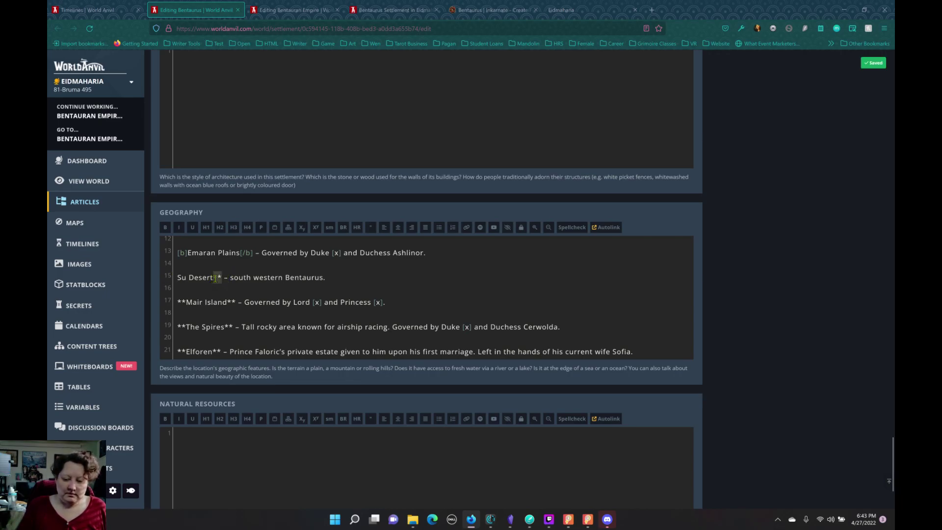
{"action": "key", "text": "BackSpace"}
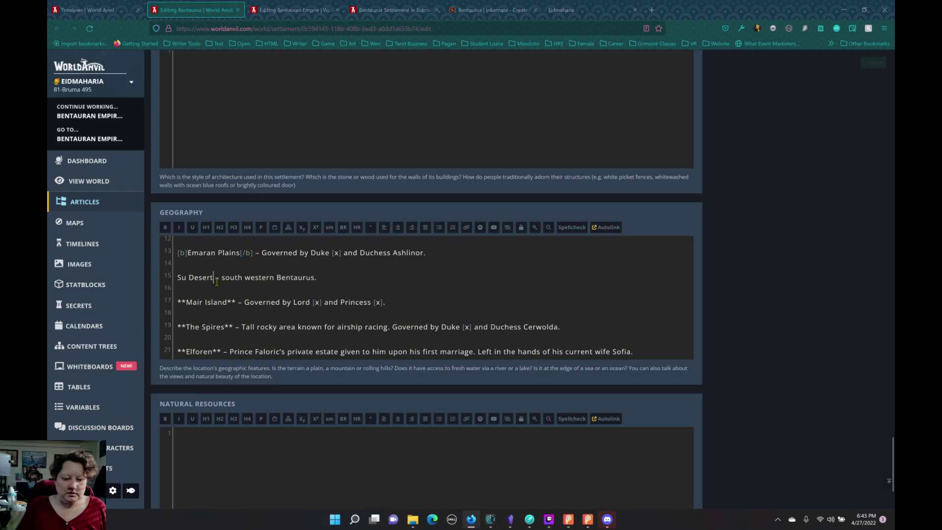
{"action": "left_click_drag", "start_coordinate": [214, 278], "coordinate": [164, 302]}
{"action": "left_click", "coordinate": [165, 227]}
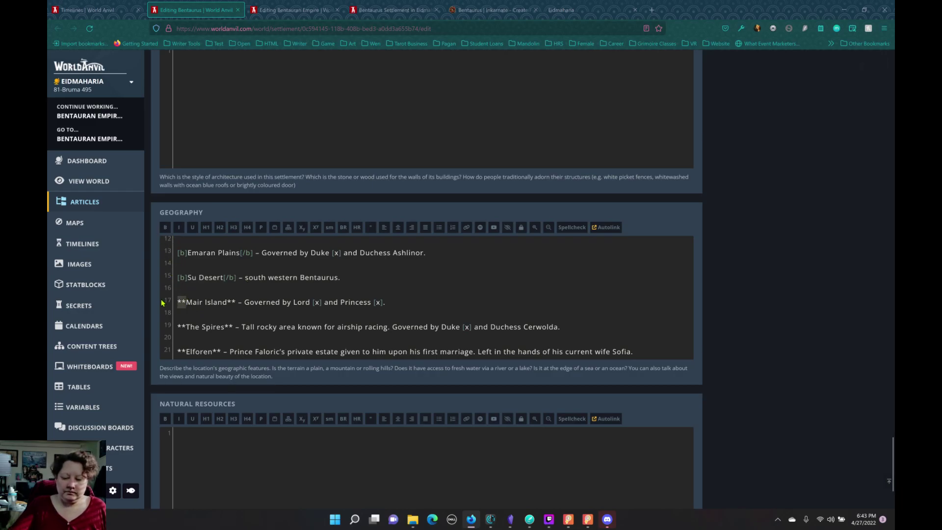
- Replace the asterisks around "Mair Island" in the Geography text with bold formatting
{"action": "key", "text": "BackSpace"}
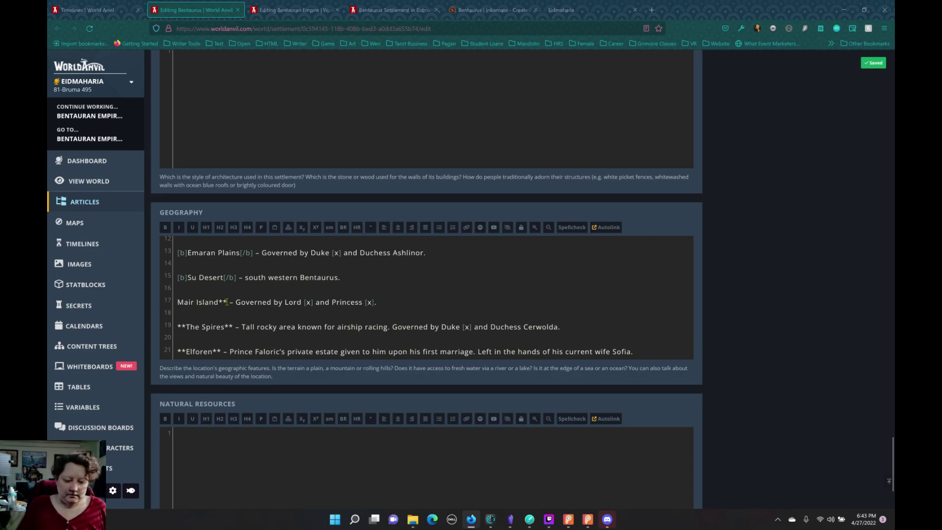
{"action": "double_click", "coordinate": [222, 301]}
{"action": "key", "text": "BackSpace"}
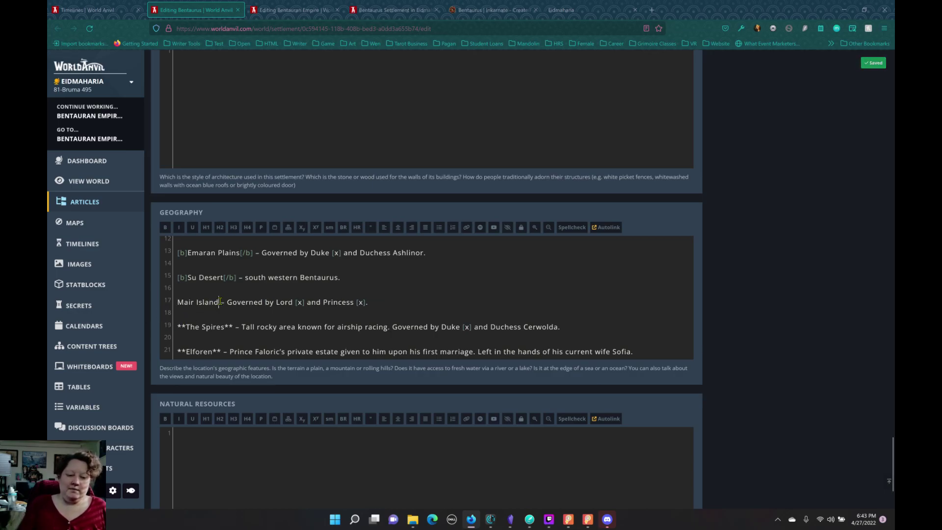
{"action": "left_click_drag", "start_coordinate": [220, 301], "coordinate": [164, 302]}
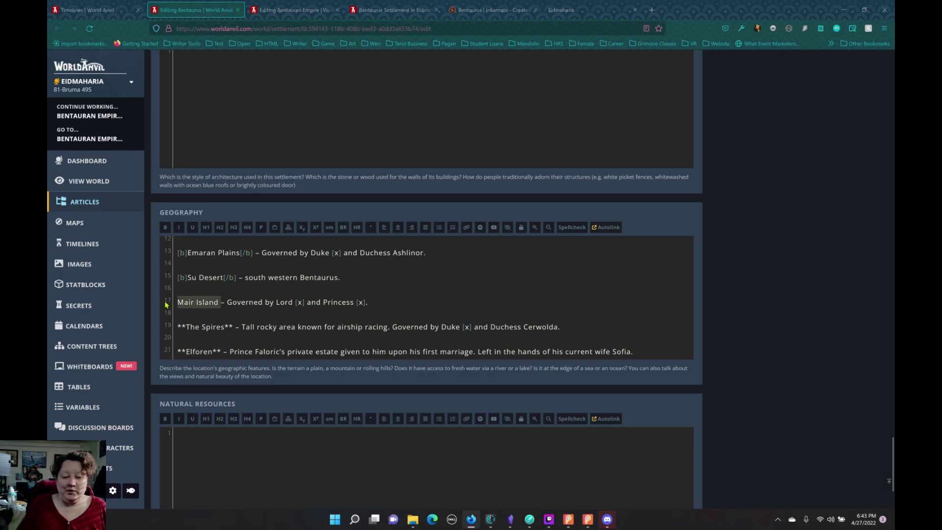
{"action": "left_click", "coordinate": [165, 228]}
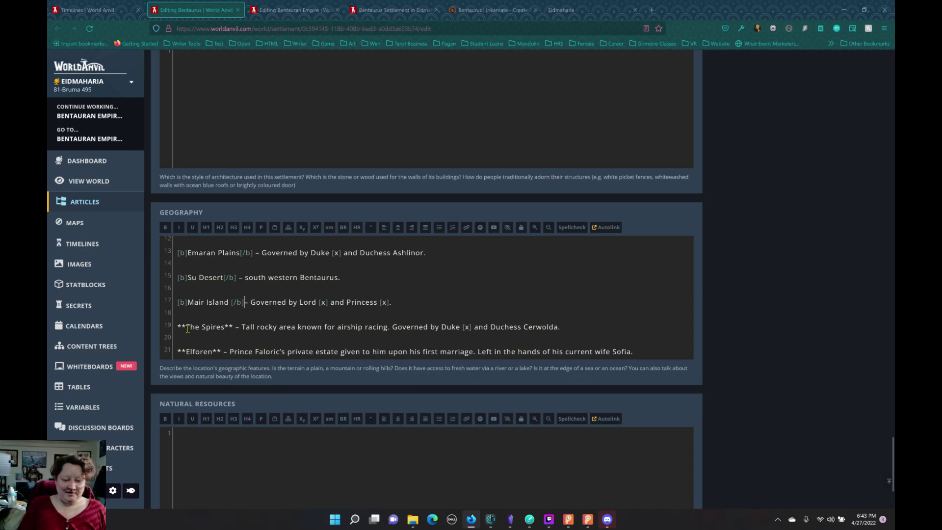
- Remove the asterisks before and after "The Spires" in the Geography text
{"action": "left_click_drag", "start_coordinate": [186, 325], "coordinate": [167, 326]}
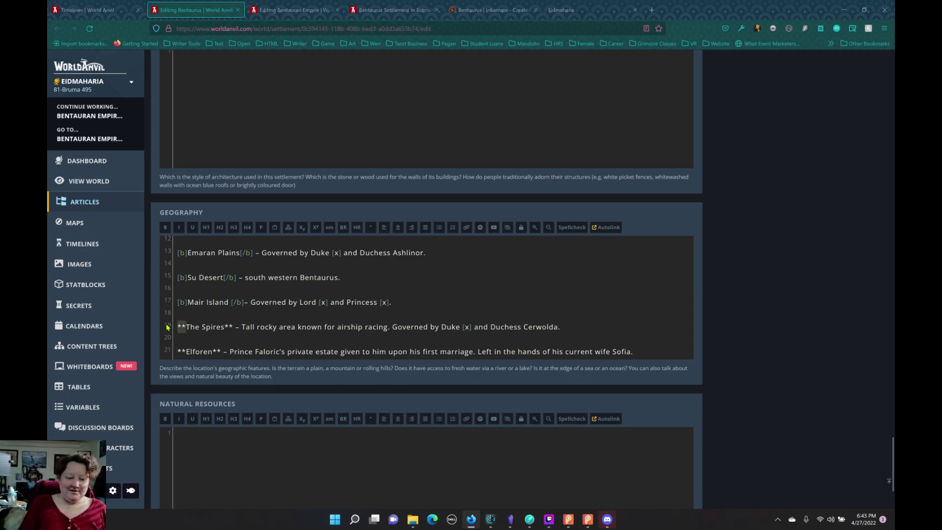
{"action": "key", "text": "BackSpace"}
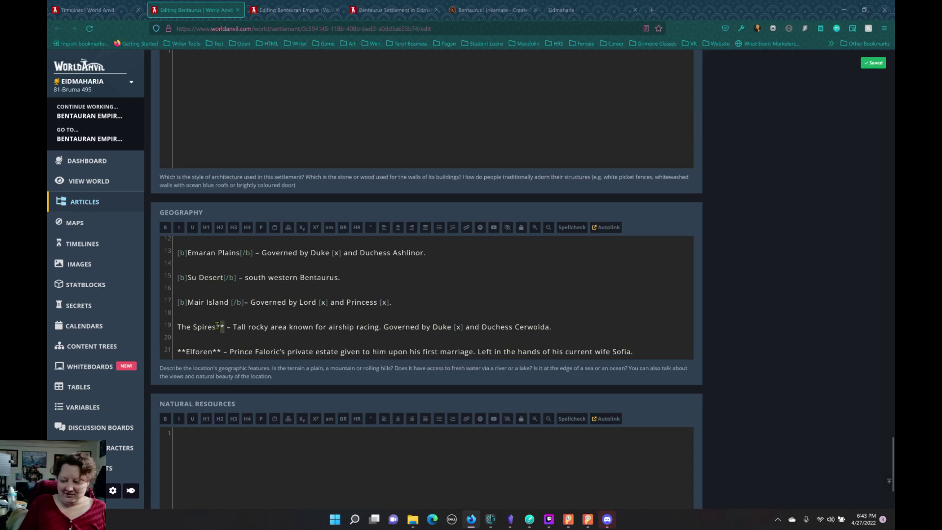
{"action": "key", "text": "BackSpace"}
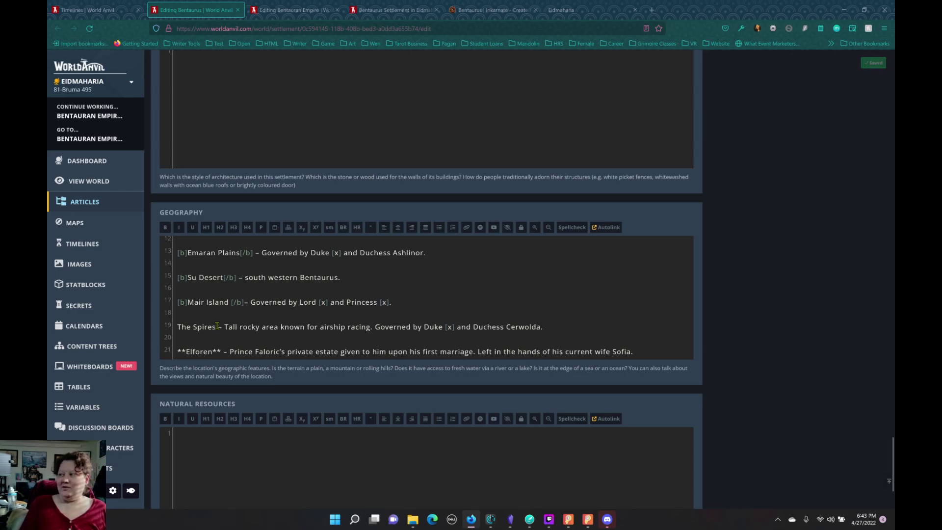
{"action": "left_click", "coordinate": [165, 228]}
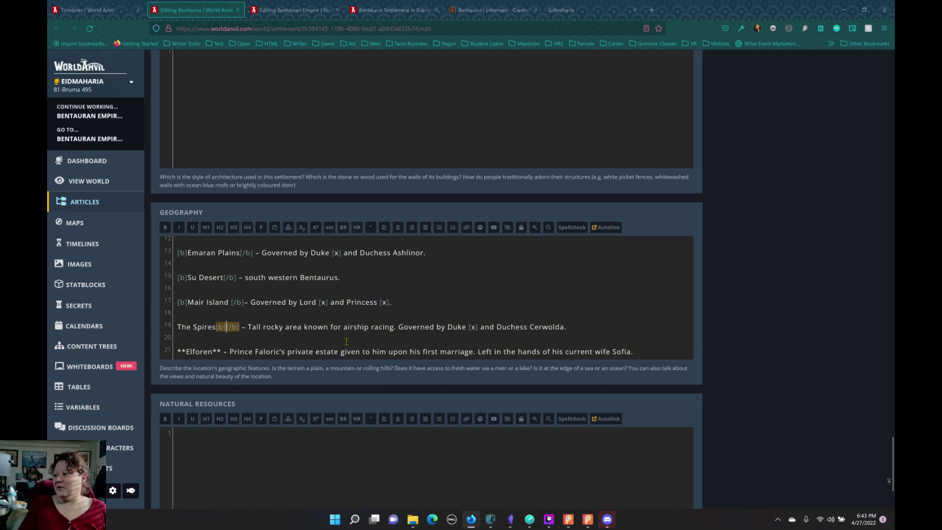
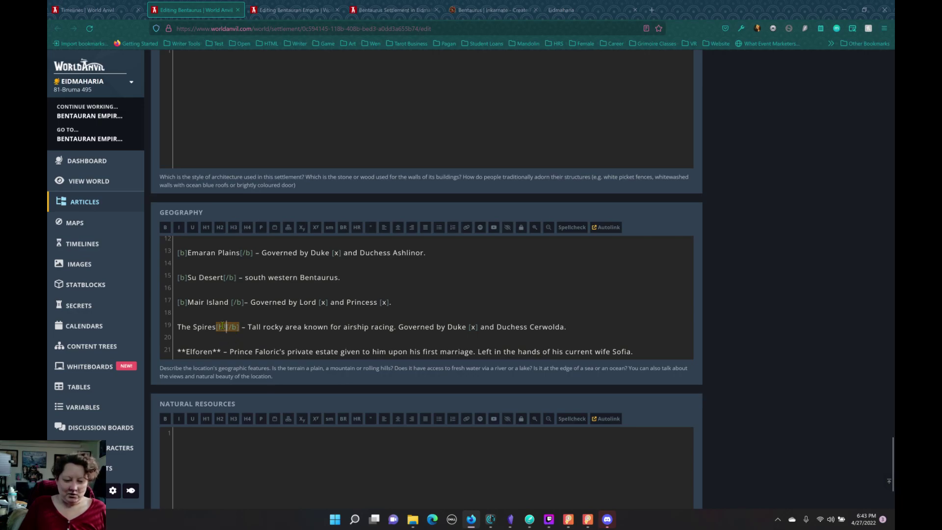
{"action": "left_click", "coordinate": [214, 328]}
{"action": "left_click", "coordinate": [216, 328]}
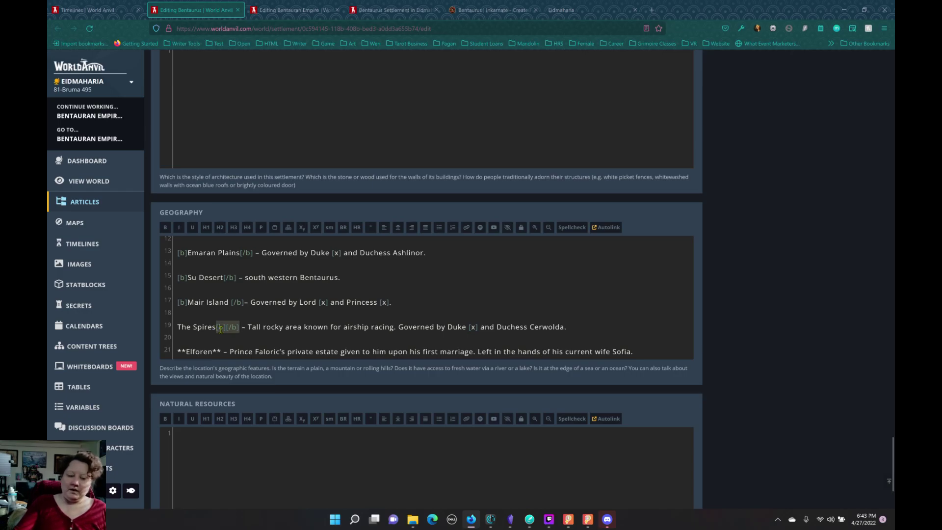
{"action": "key", "text": "ctrl+z"}
- Make "The Spires" bold and replace the asterisks around "Elforen" in the Geography text with bold formatting
{"action": "left_click_drag", "start_coordinate": [215, 328], "coordinate": [177, 327]}
{"action": "left_click", "coordinate": [165, 227]}
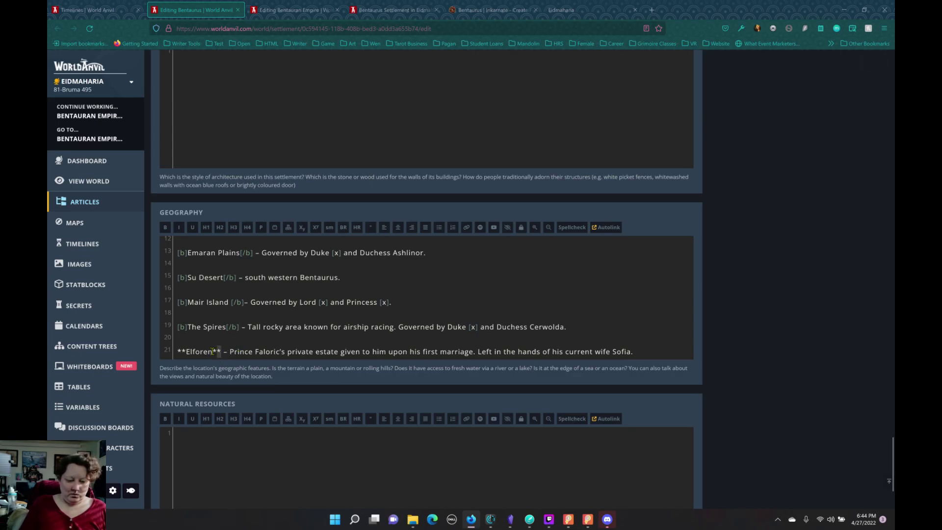
{"action": "key", "text": "BackSpace"}
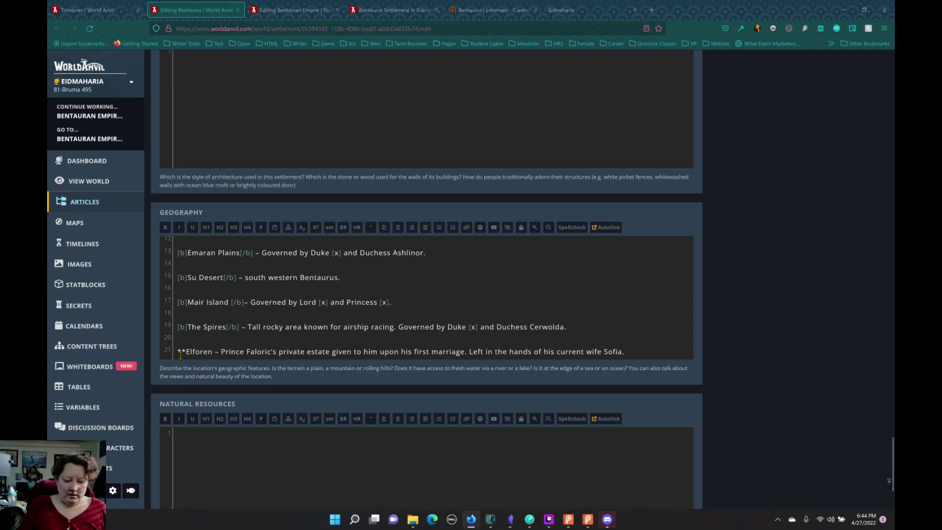
{"action": "left_click", "coordinate": [184, 349]}
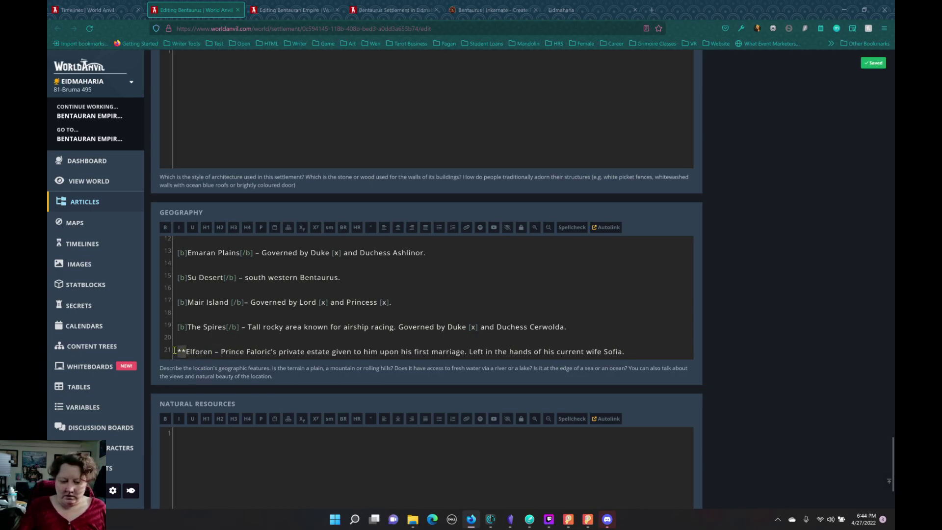
{"action": "key", "text": "BackSpace"}
{"action": "key", "text": "BackSpace"}
{"action": "left_click_drag", "start_coordinate": [205, 353], "coordinate": [177, 352]}
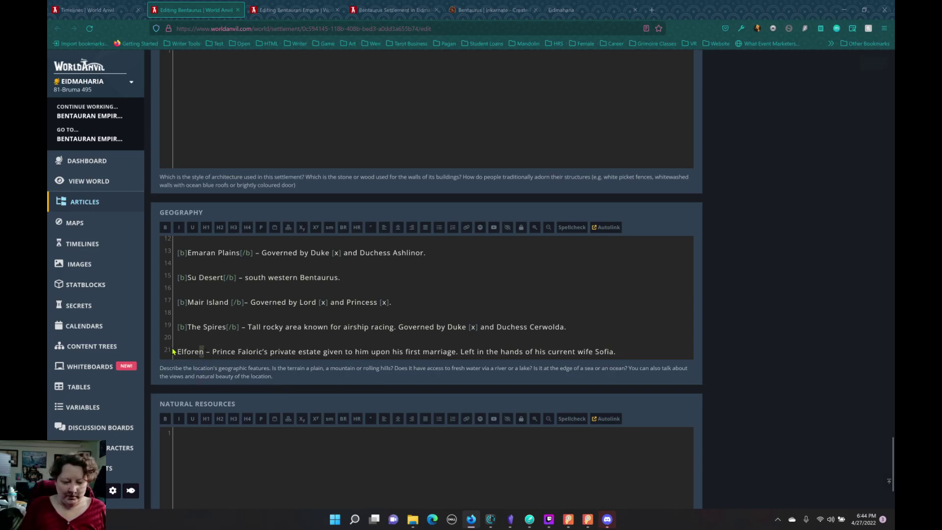
{"action": "left_click", "coordinate": [164, 228]}
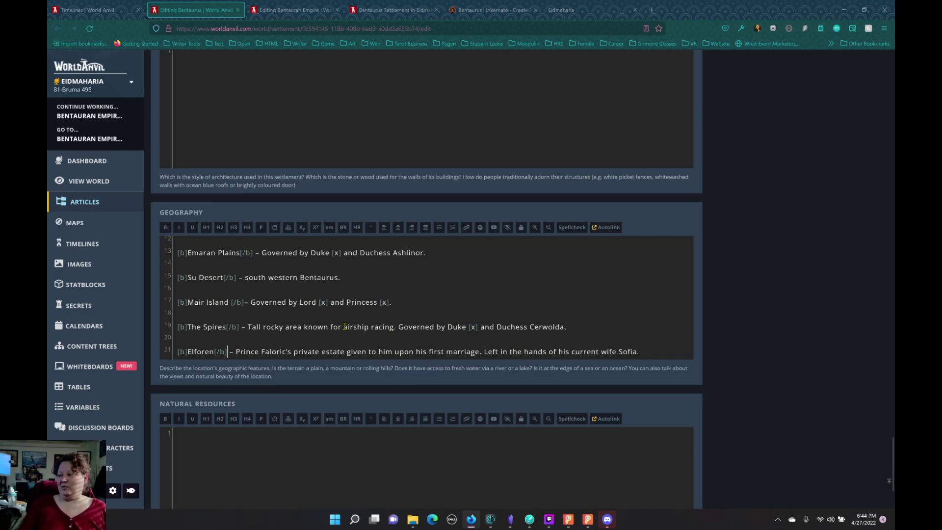
- Save the changes to the Bentaurus settlement article
{"action": "scroll", "coordinate": [463, 275], "scroll_direction": "down", "scroll_amount": 3}
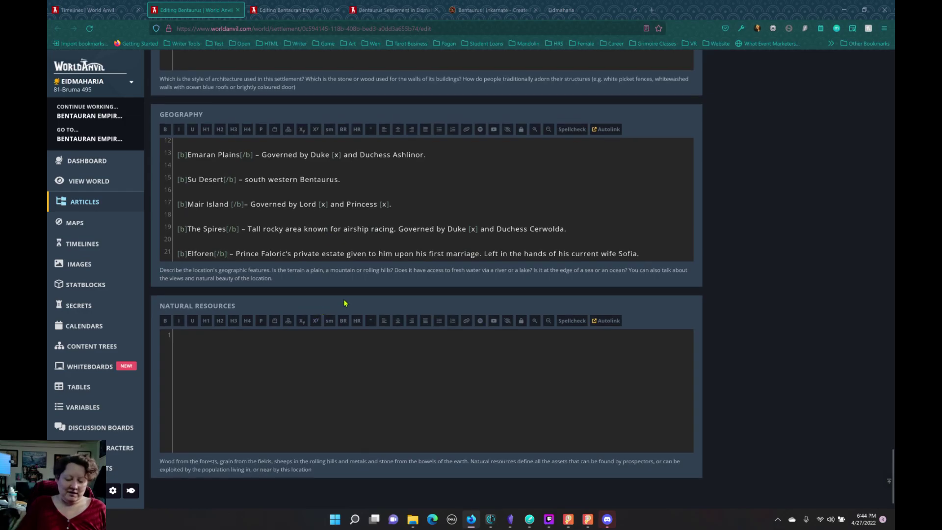
{"action": "scroll", "coordinate": [397, 259], "scroll_direction": "up", "scroll_amount": 5}
{"action": "scroll", "coordinate": [705, 260], "scroll_direction": "up", "scroll_amount": 10}
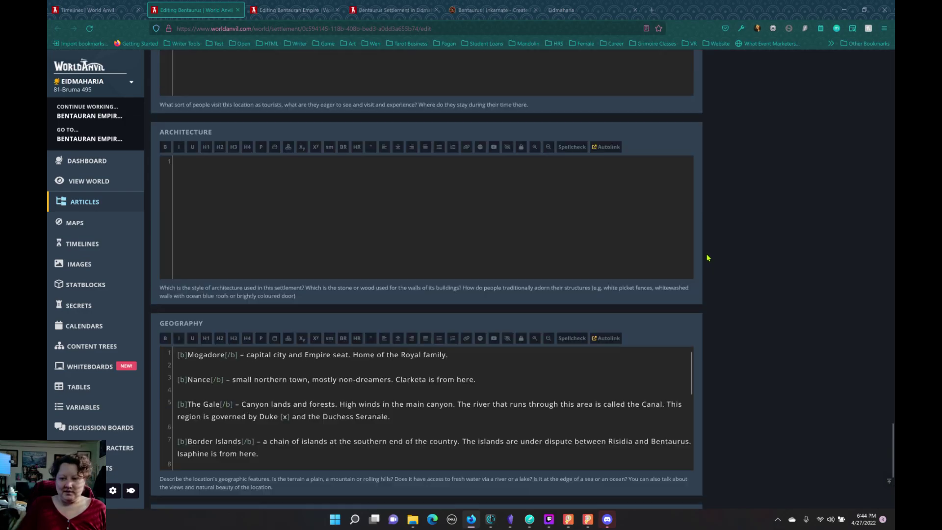
{"action": "scroll", "coordinate": [705, 258], "scroll_direction": "up", "scroll_amount": 20}
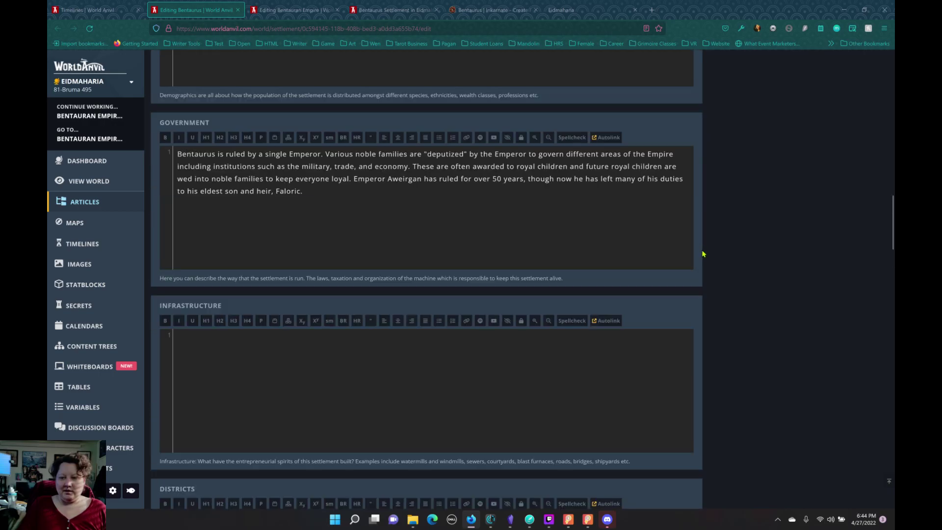
{"action": "scroll", "coordinate": [699, 250], "scroll_direction": "up", "scroll_amount": 15}
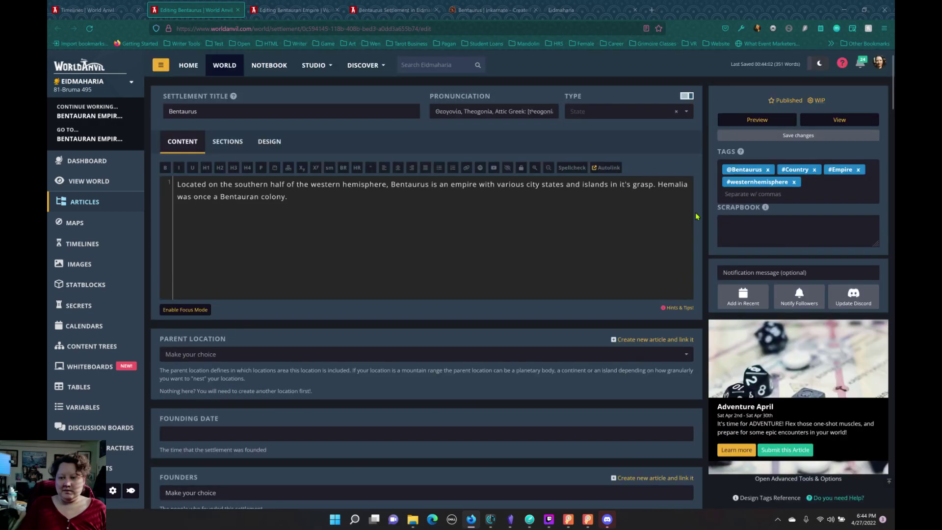
{"action": "left_click", "coordinate": [748, 136]}
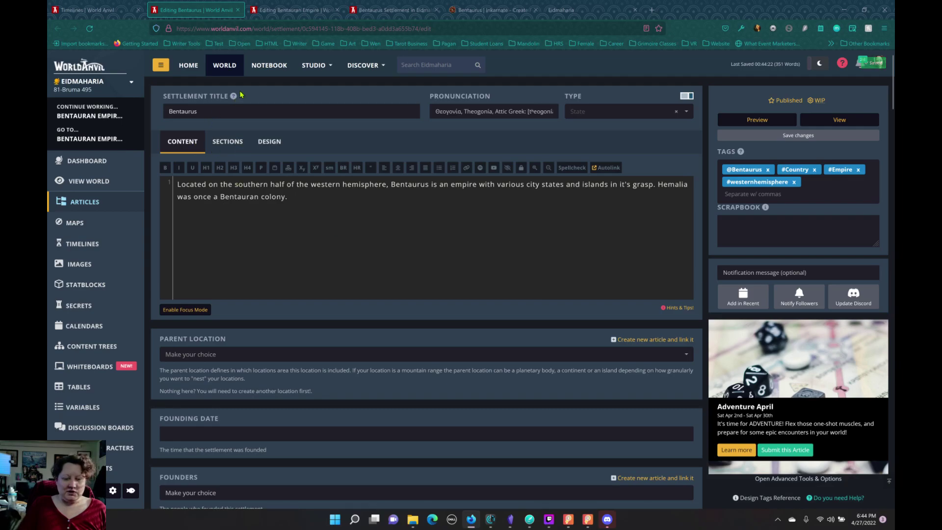
- Compare the Bentaurus settlement's filled-in sections with the generic fields of the Bentauran Empire article, from Disbandment up to Motto
{"action": "left_click", "coordinate": [282, 14]}
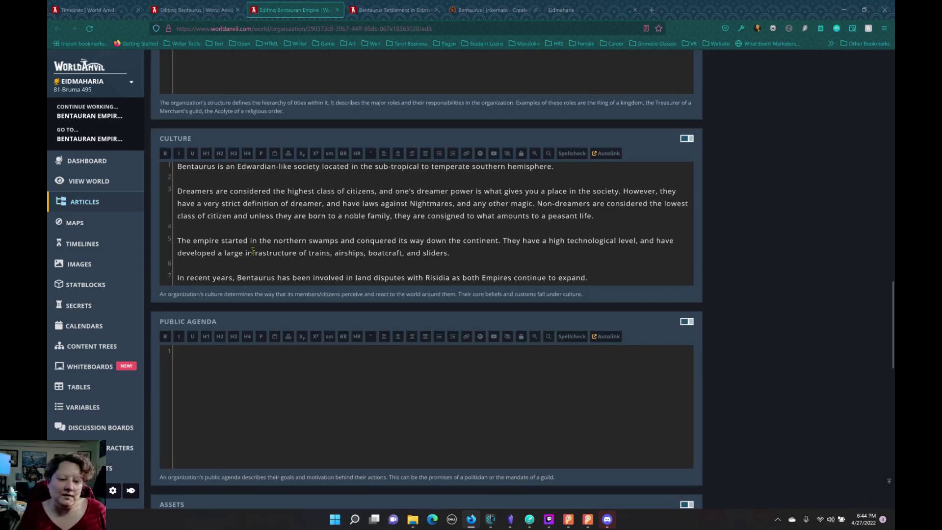
{"action": "left_click", "coordinate": [198, 10]}
{"action": "scroll", "coordinate": [298, 404], "scroll_direction": "down", "scroll_amount": 15}
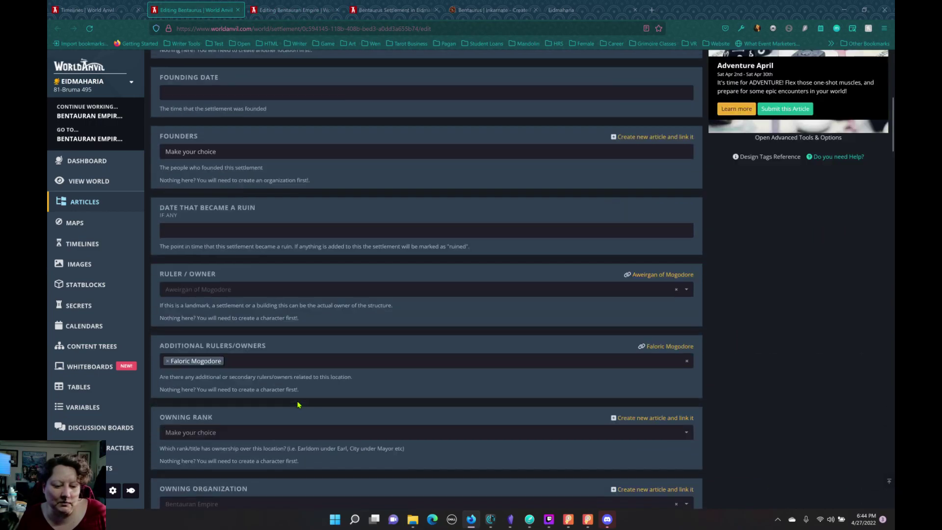
{"action": "scroll", "coordinate": [299, 407], "scroll_direction": "down", "scroll_amount": 5}
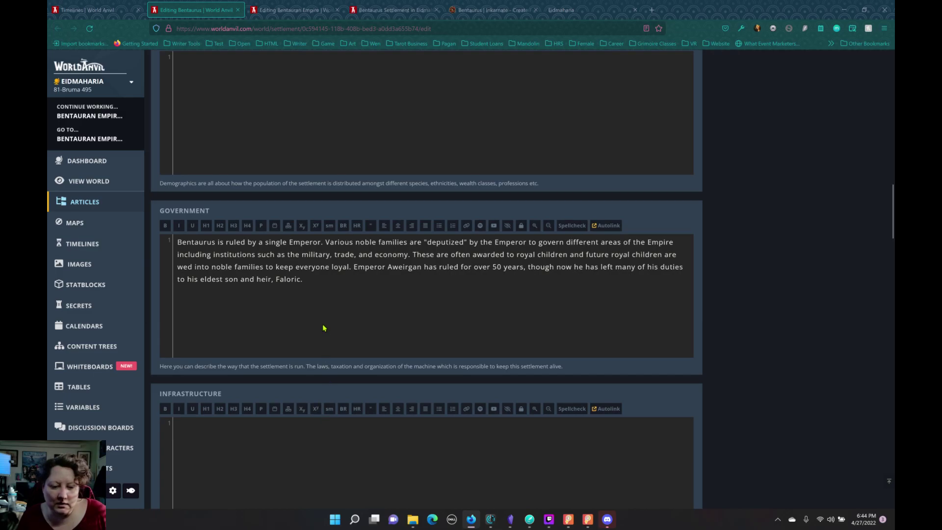
{"action": "left_click", "coordinate": [284, 11]}
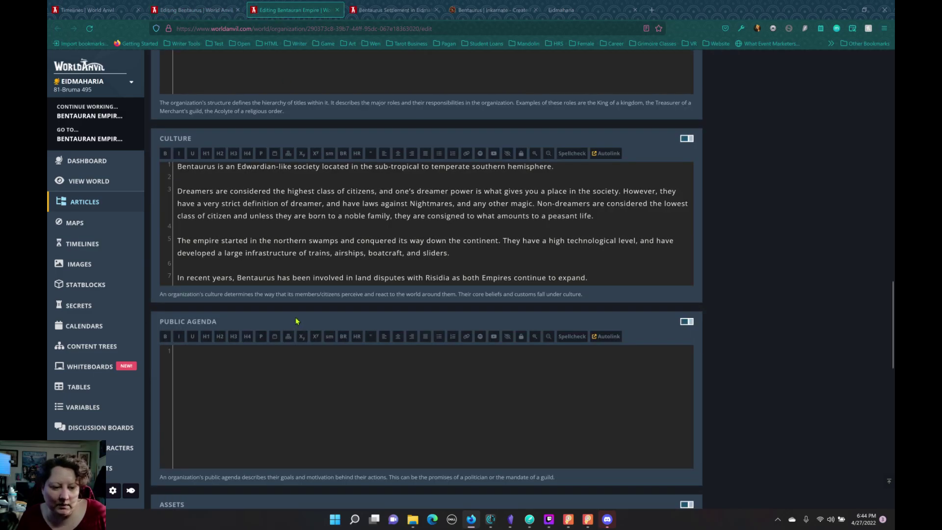
{"action": "scroll", "coordinate": [297, 319], "scroll_direction": "down", "scroll_amount": 13}
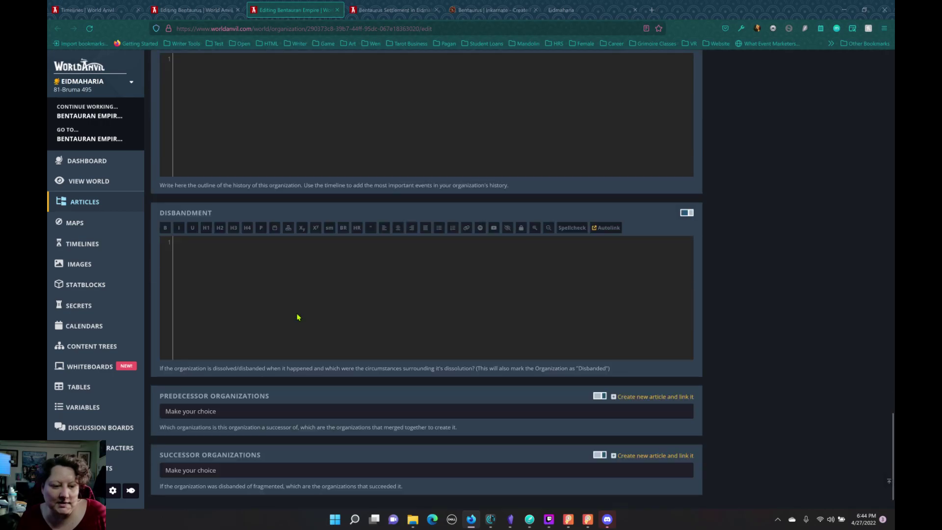
{"action": "scroll", "coordinate": [297, 317], "scroll_direction": "down", "scroll_amount": 1}
{"action": "scroll", "coordinate": [298, 317], "scroll_direction": "up", "scroll_amount": 2}
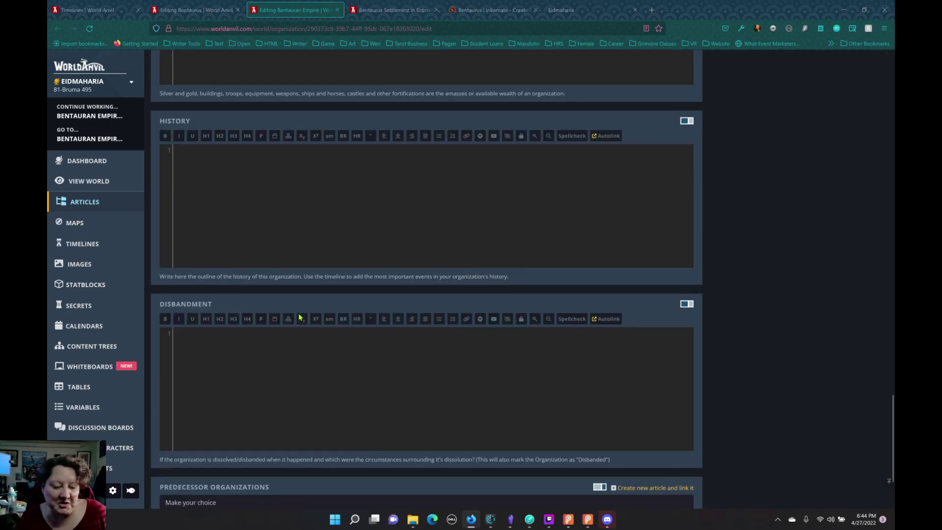
{"action": "scroll", "coordinate": [301, 317], "scroll_direction": "down", "scroll_amount": 2}
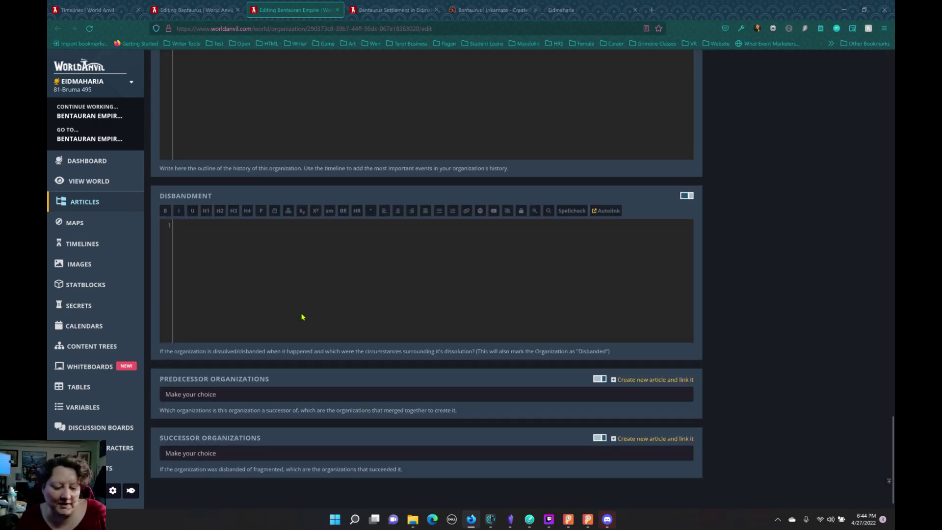
{"action": "scroll", "coordinate": [302, 313], "scroll_direction": "up", "scroll_amount": 15}
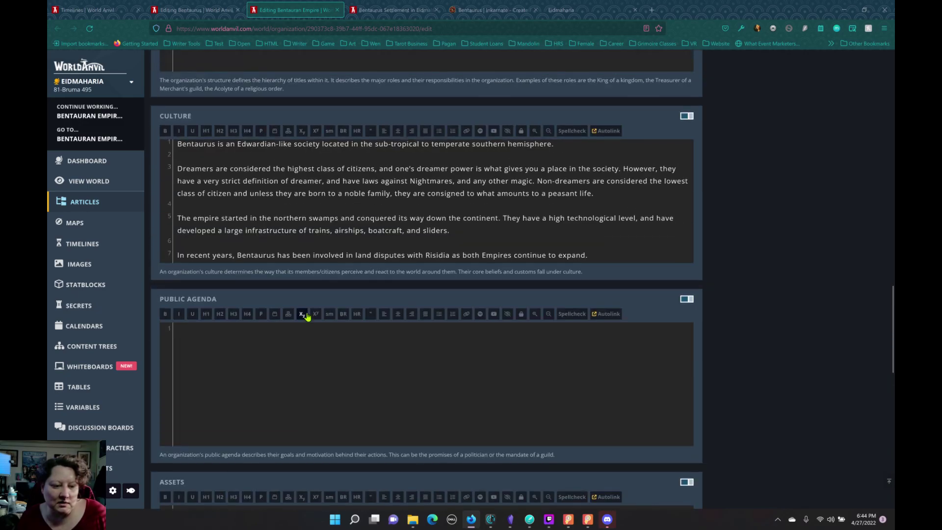
{"action": "scroll", "coordinate": [307, 312], "scroll_direction": "up", "scroll_amount": 3}
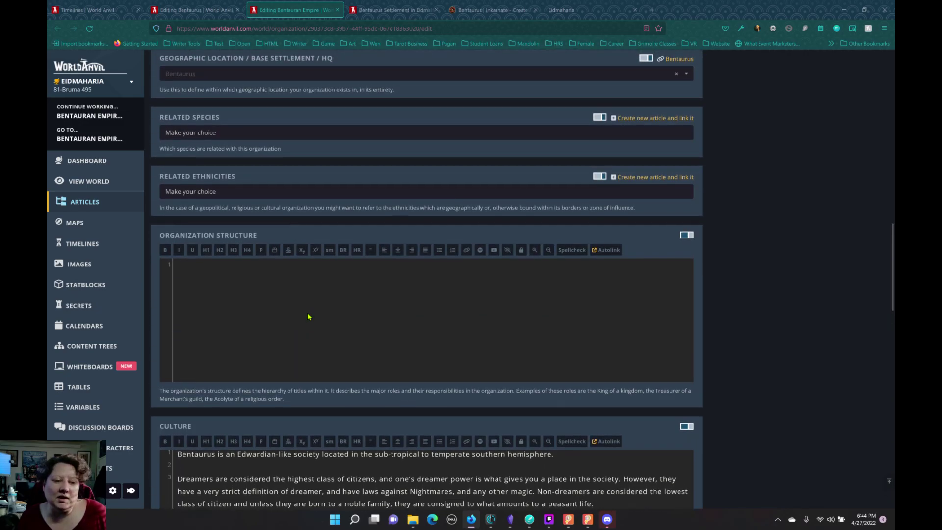
{"action": "scroll", "coordinate": [308, 316], "scroll_direction": "up", "scroll_amount": 3}
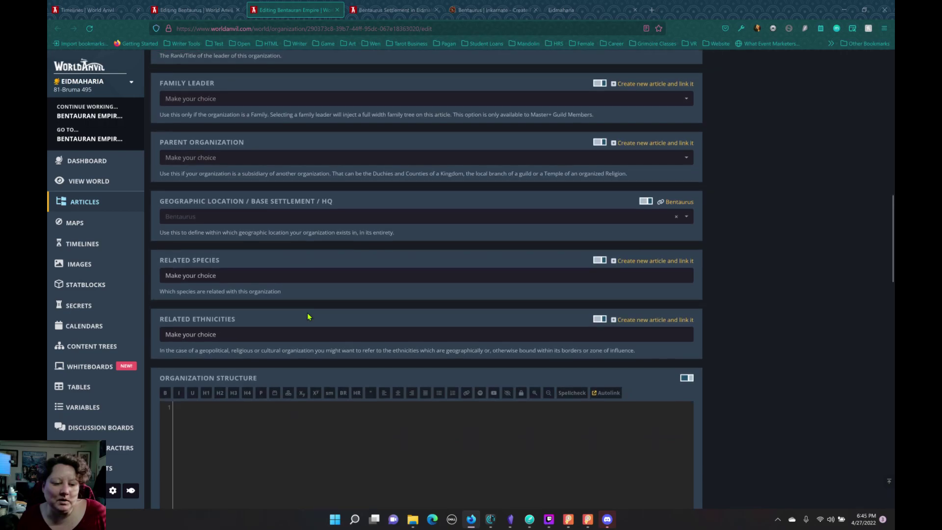
{"action": "scroll", "coordinate": [308, 316], "scroll_direction": "up", "scroll_amount": 1}
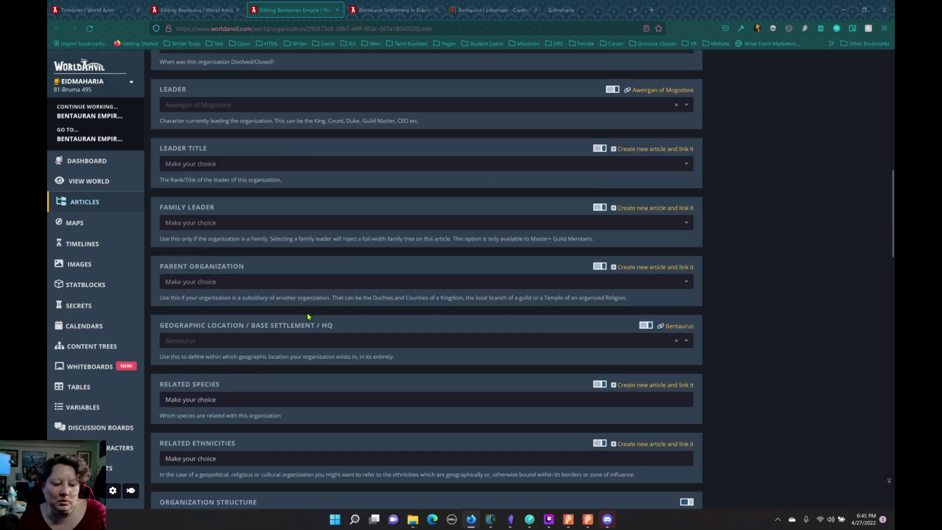
{"action": "scroll", "coordinate": [307, 317], "scroll_direction": "up", "scroll_amount": 10}
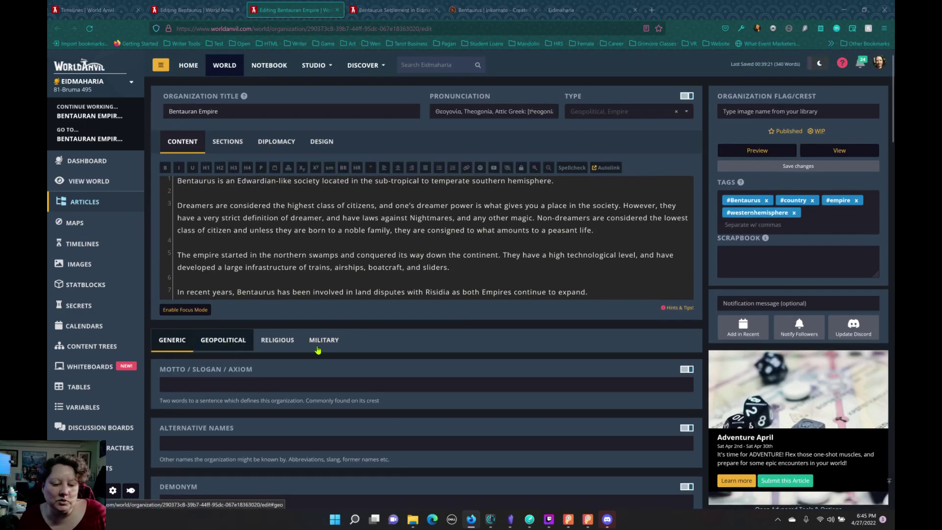
- Review the Bentauran Empire's geopolitical fields, from the capital and heads of state through currency, religion, industry and imports
{"action": "scroll", "coordinate": [318, 349], "scroll_direction": "down", "scroll_amount": 6}
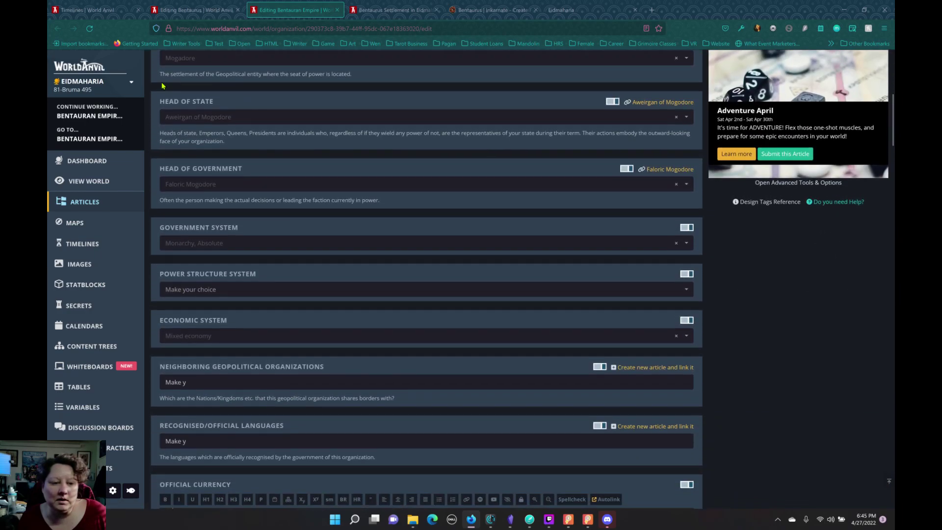
{"action": "left_click", "coordinate": [190, 59]}
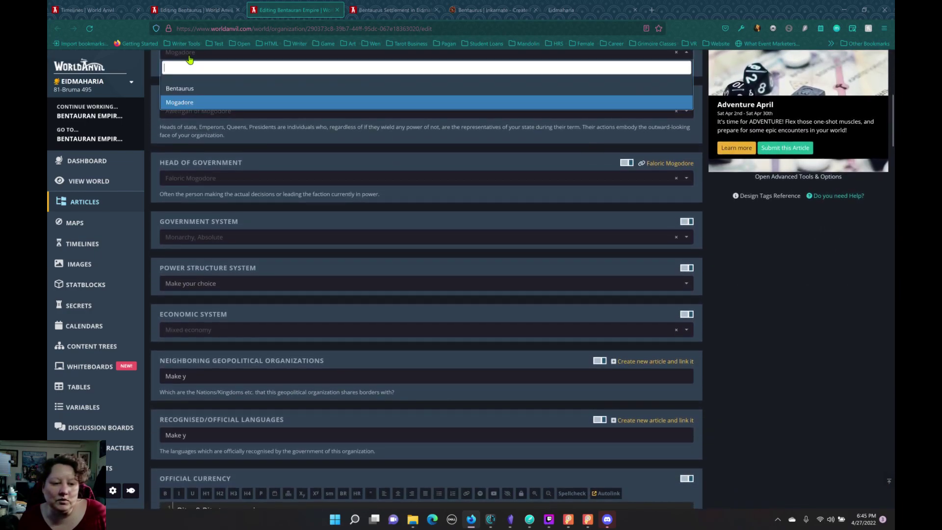
{"action": "left_click", "coordinate": [156, 72]}
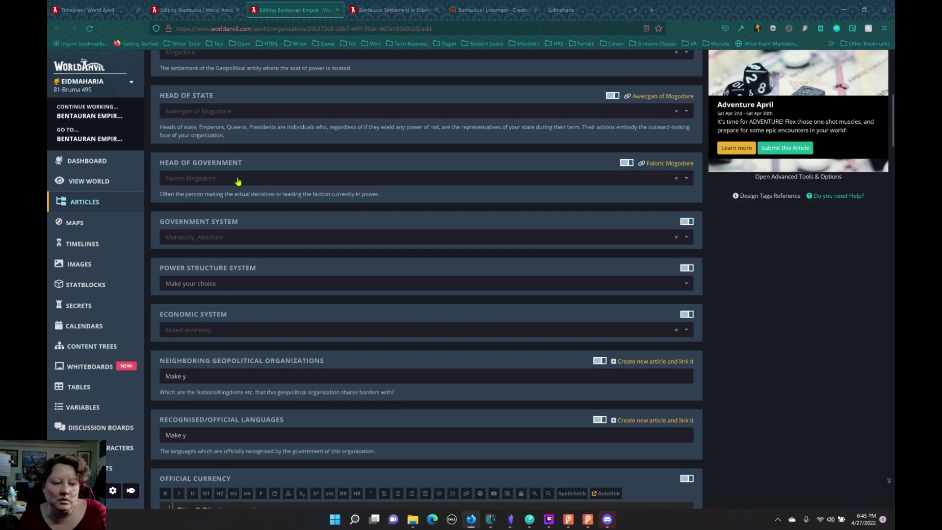
{"action": "scroll", "coordinate": [305, 206], "scroll_direction": "down", "scroll_amount": 2}
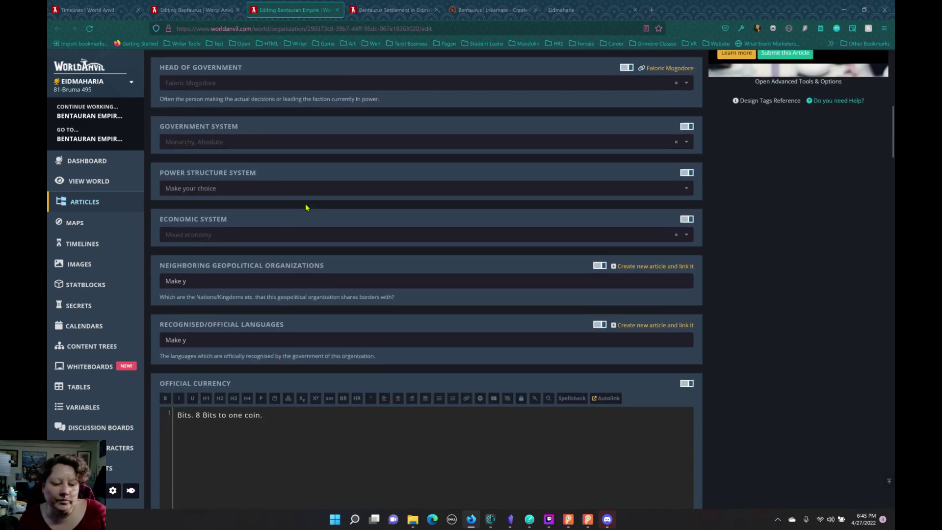
{"action": "scroll", "coordinate": [305, 207], "scroll_direction": "down", "scroll_amount": 4}
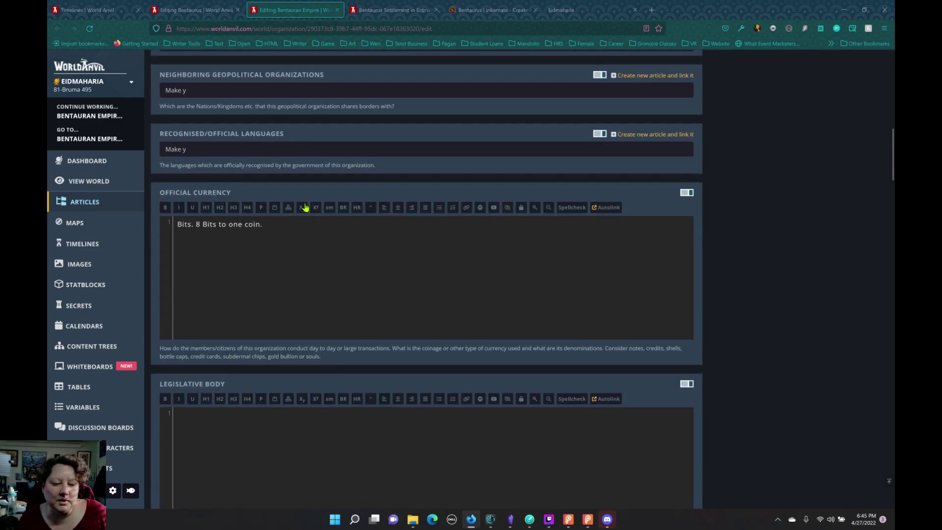
{"action": "scroll", "coordinate": [305, 208], "scroll_direction": "down", "scroll_amount": 5}
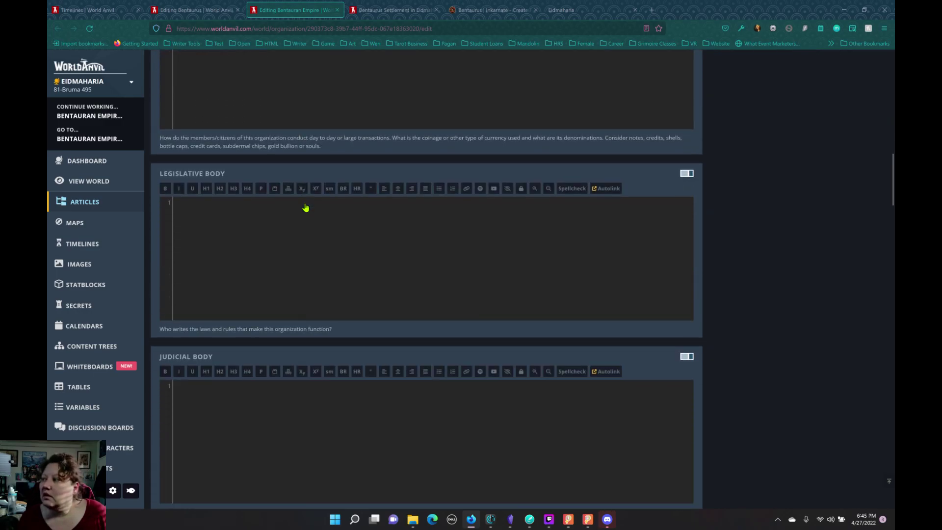
{"action": "scroll", "coordinate": [305, 207], "scroll_direction": "down", "scroll_amount": 6}
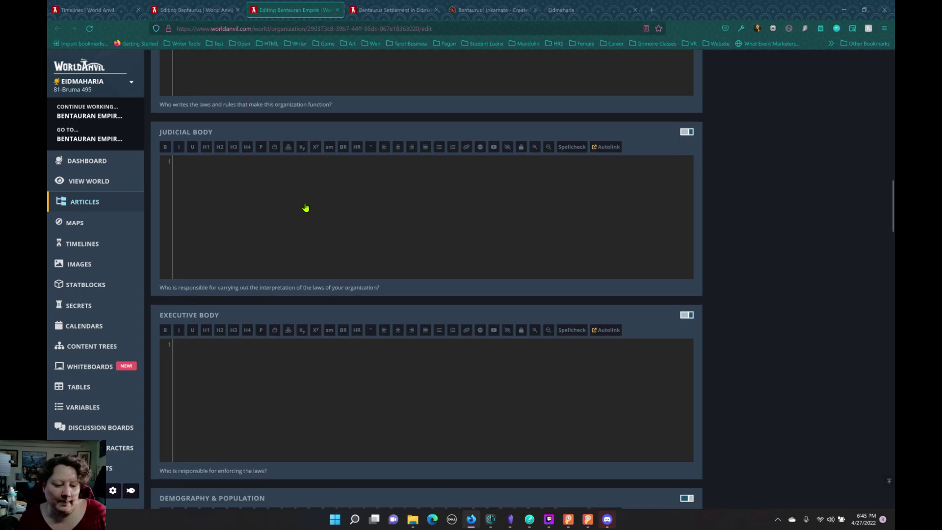
{"action": "scroll", "coordinate": [305, 207], "scroll_direction": "down", "scroll_amount": 1}
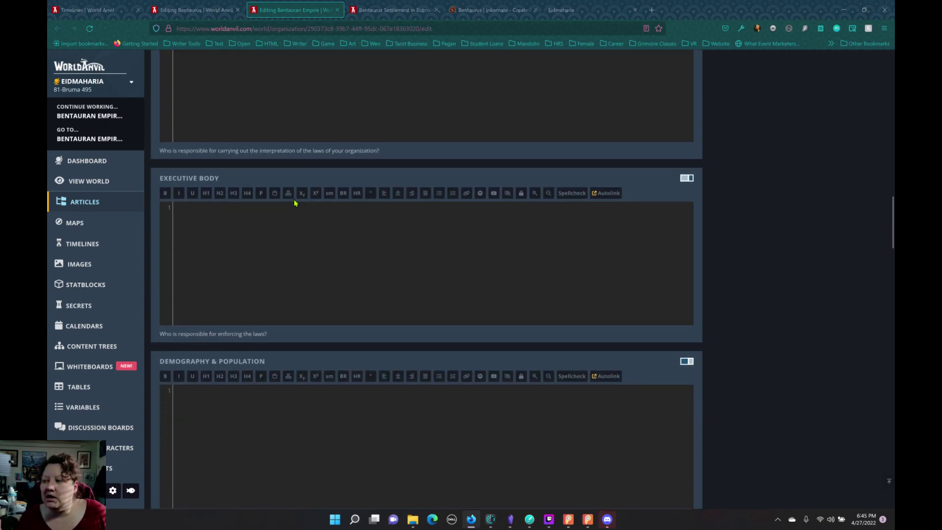
{"action": "scroll", "coordinate": [303, 227], "scroll_direction": "down", "scroll_amount": 5}
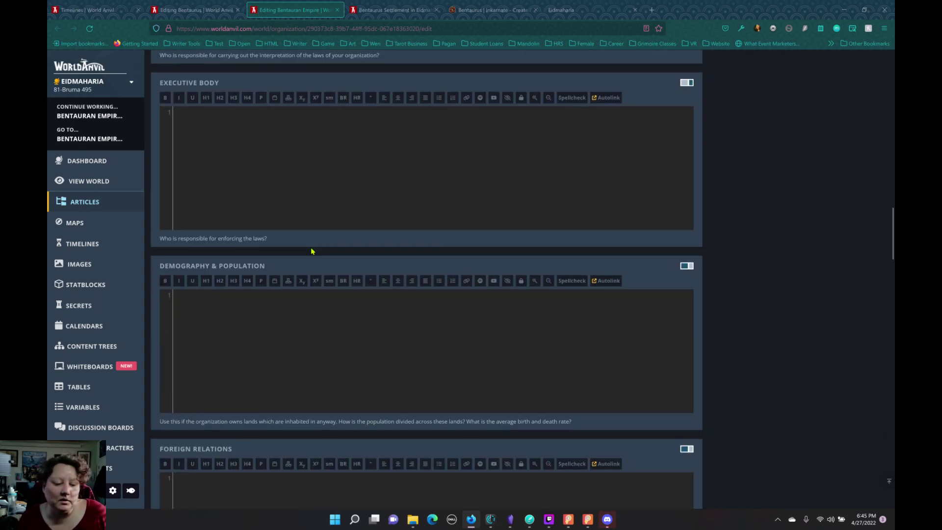
{"action": "scroll", "coordinate": [316, 250], "scroll_direction": "up", "scroll_amount": 1}
{"action": "scroll", "coordinate": [311, 246], "scroll_direction": "down", "scroll_amount": 3}
{"action": "scroll", "coordinate": [314, 246], "scroll_direction": "down", "scroll_amount": 8}
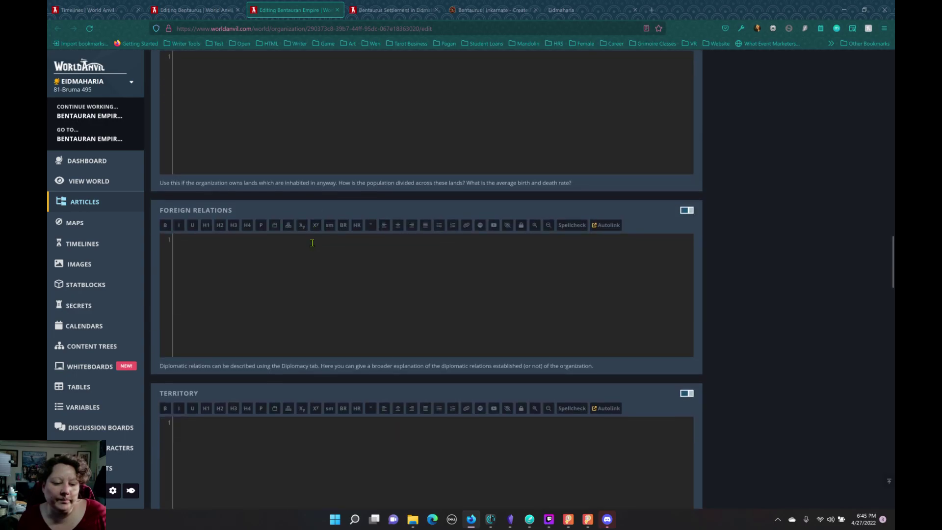
{"action": "scroll", "coordinate": [315, 245], "scroll_direction": "down", "scroll_amount": 14}
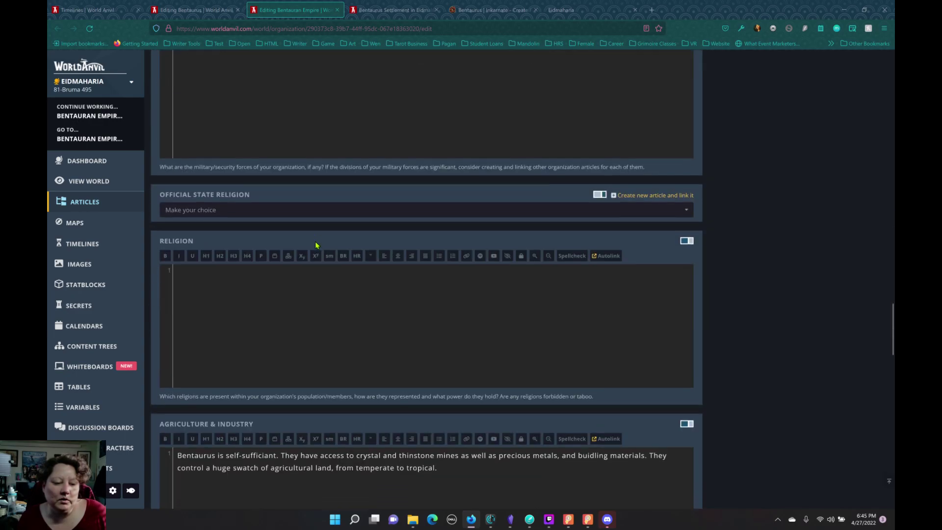
{"action": "scroll", "coordinate": [316, 245], "scroll_direction": "down", "scroll_amount": 1}
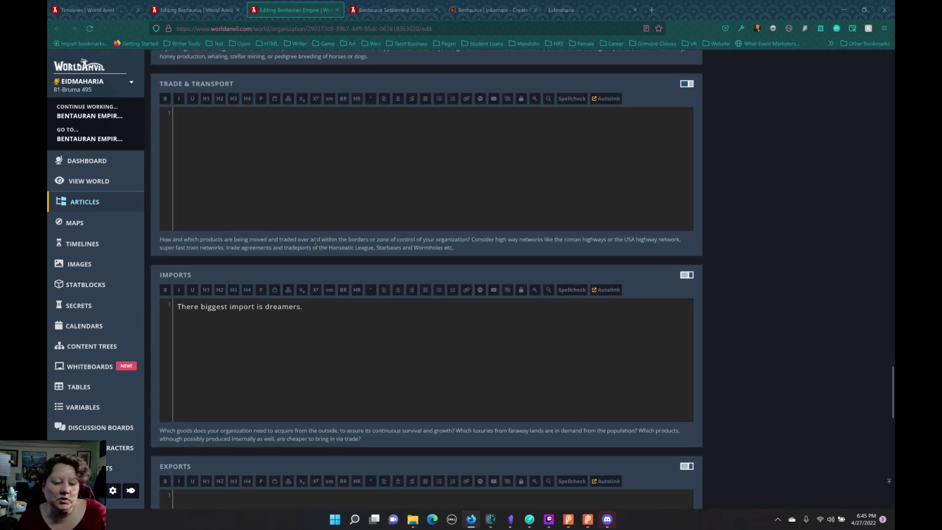
{"action": "scroll", "coordinate": [316, 245], "scroll_direction": "up", "scroll_amount": 3}
{"action": "scroll", "coordinate": [316, 244], "scroll_direction": "up", "scroll_amount": 3}
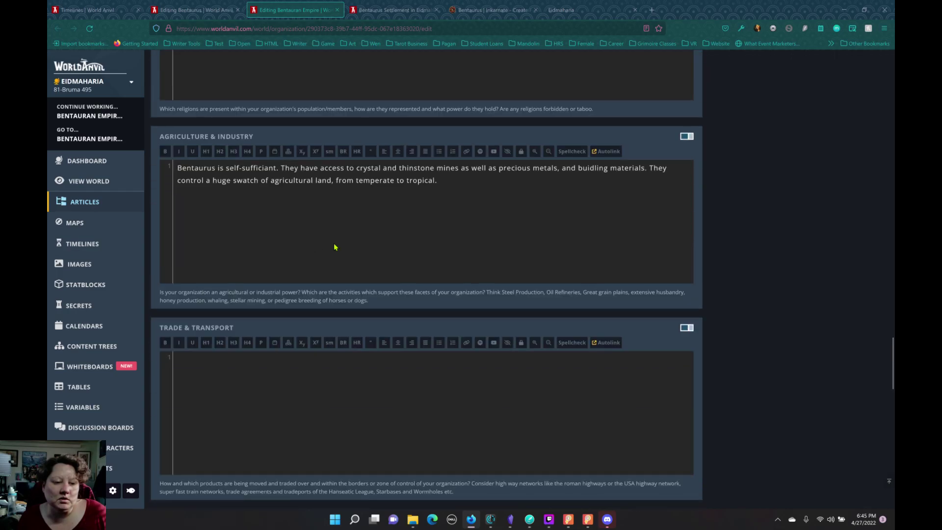
- Copy the Bentaurus settlement's full Industry and Trade text into the Trade & Transport field of the Bentauran Empire article
{"action": "left_click", "coordinate": [196, 10]}
{"action": "scroll", "coordinate": [220, 229], "scroll_direction": "down", "scroll_amount": 15}
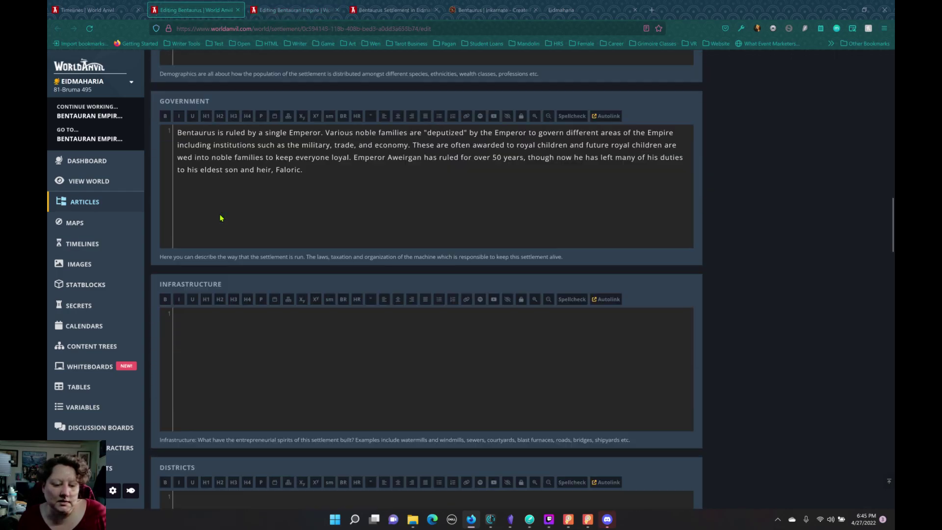
{"action": "scroll", "coordinate": [220, 214], "scroll_direction": "down", "scroll_amount": 4}
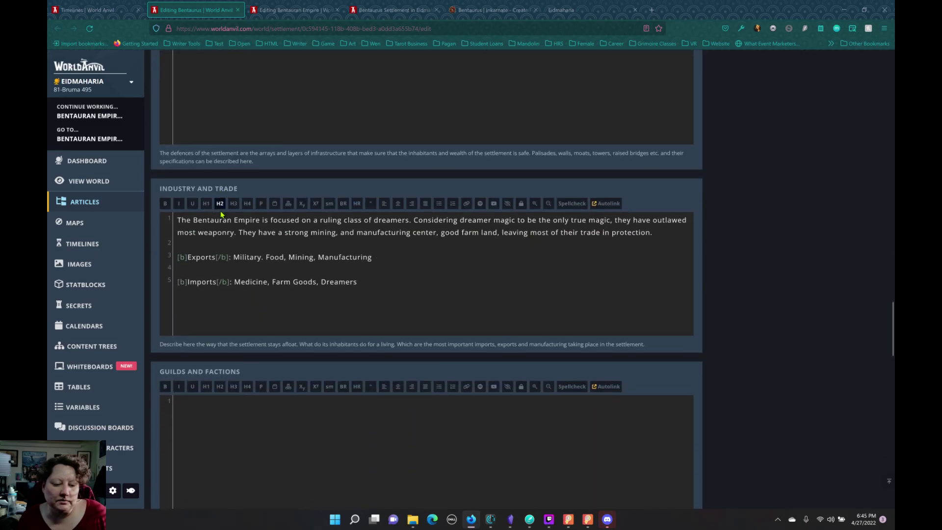
{"action": "left_click_drag", "start_coordinate": [370, 284], "coordinate": [157, 222]}
{"action": "key", "text": "ctrl+c"}
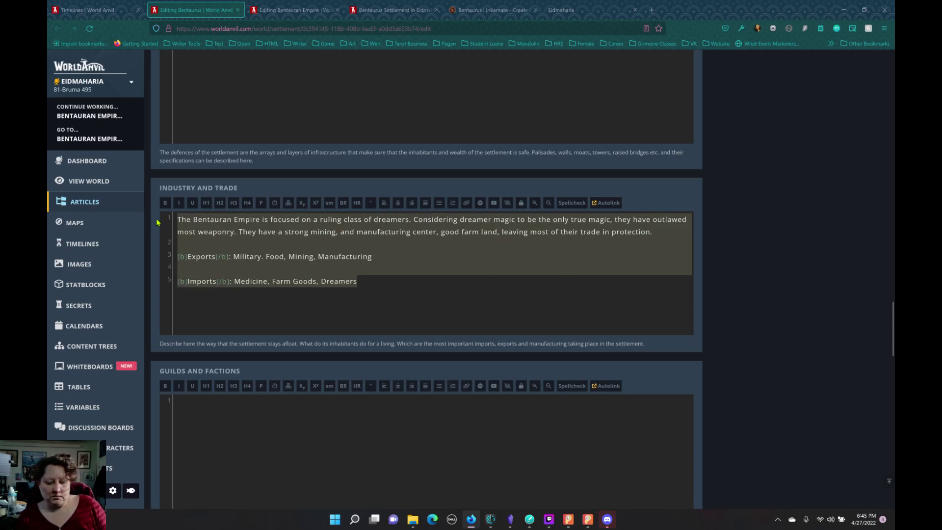
{"action": "left_click", "coordinate": [281, 14]}
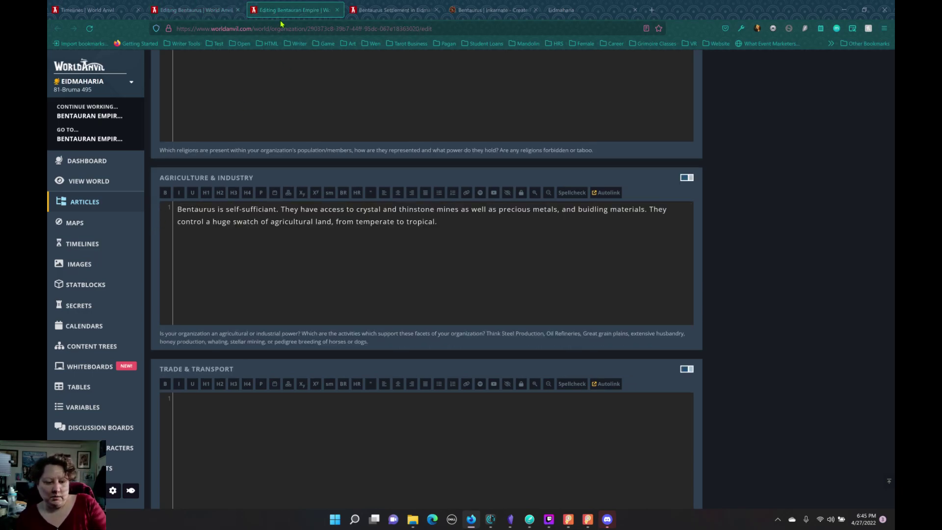
{"action": "scroll", "coordinate": [249, 302], "scroll_direction": "down", "scroll_amount": 5}
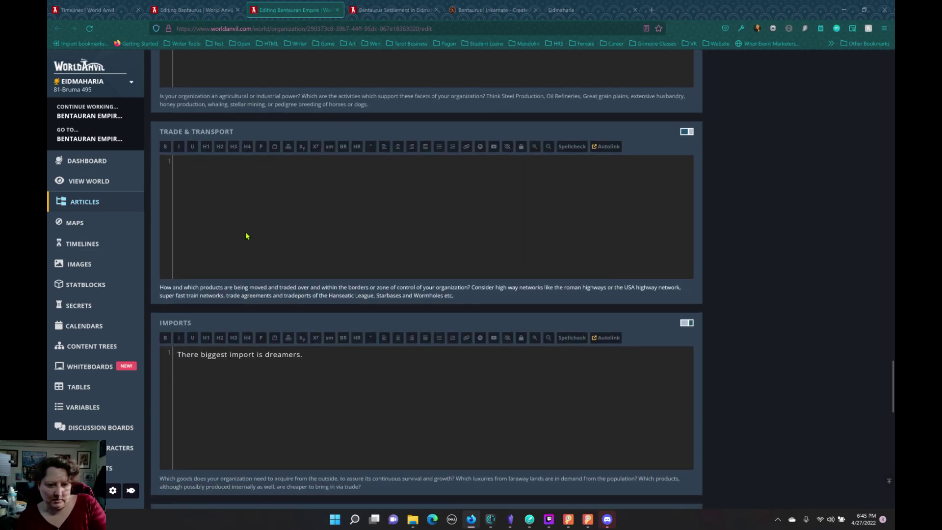
{"action": "left_click", "coordinate": [247, 211]}
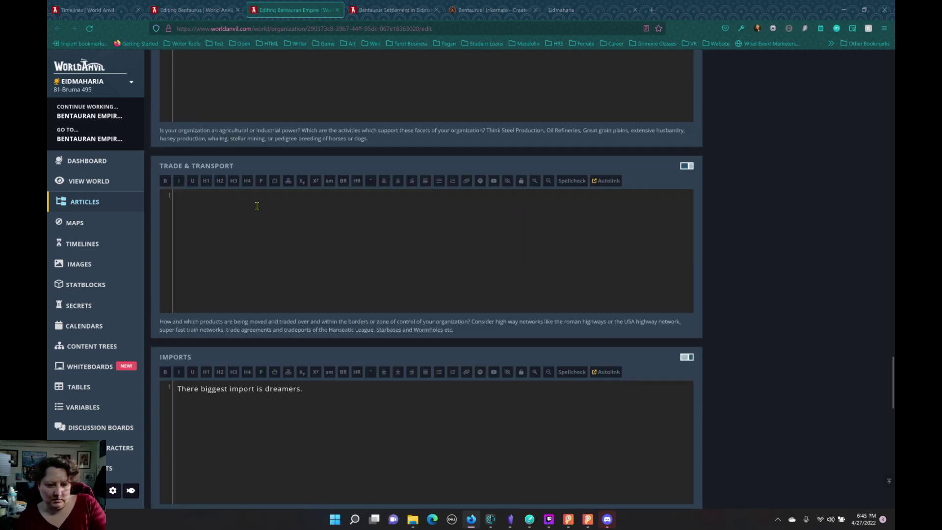
{"action": "key", "text": "ctrl+v"}
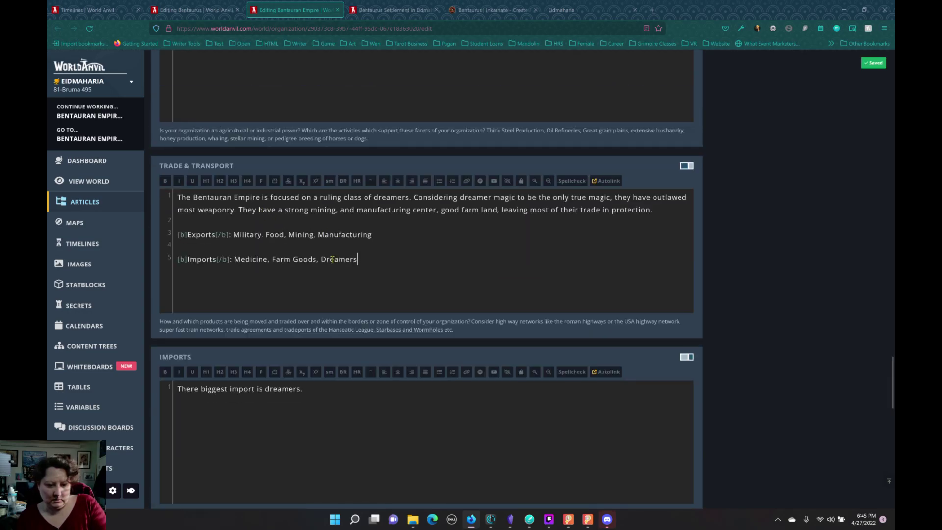
- Correct "There" to "Their" in the Imports sentence about dreamers in the Bentauran Empire article
{"action": "left_click_drag", "start_coordinate": [357, 260], "coordinate": [163, 261]}
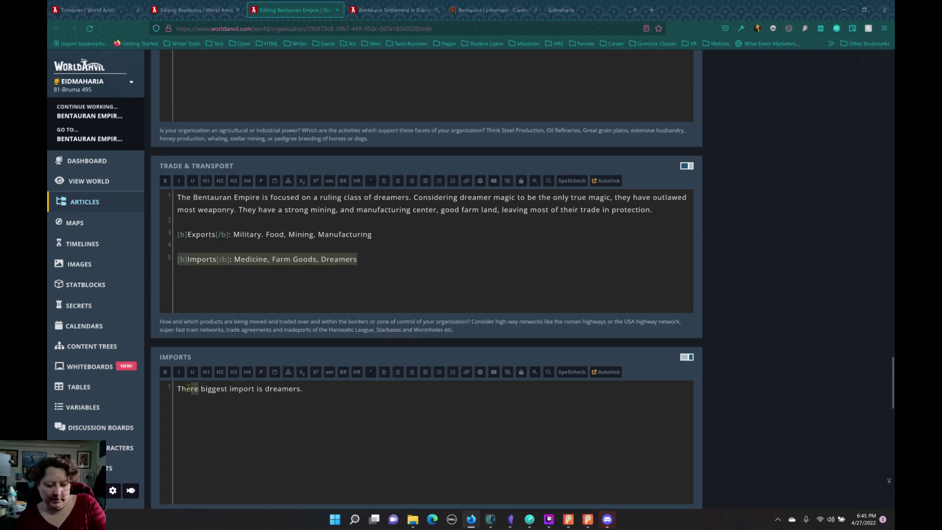
{"action": "key", "text": "BackSpace"}
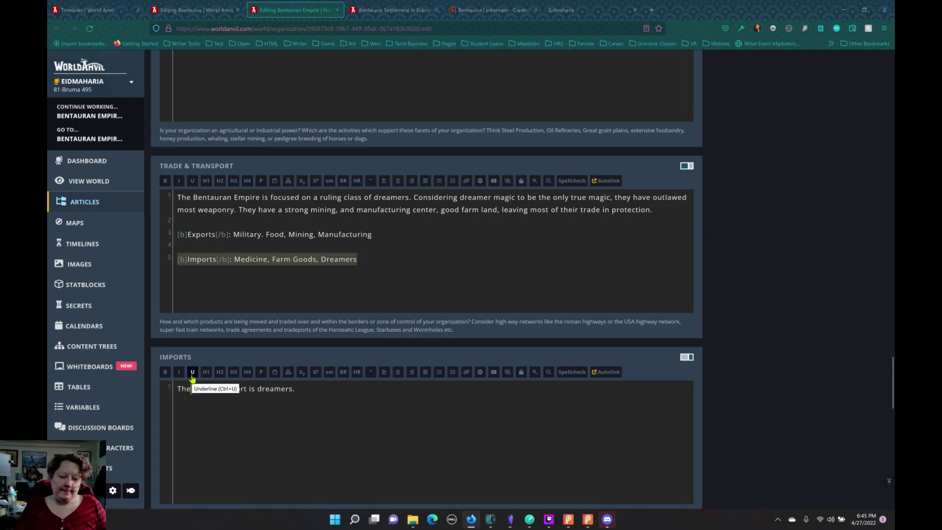
{"action": "type", "text": "ir"}
{"action": "left_click", "coordinate": [316, 263]}
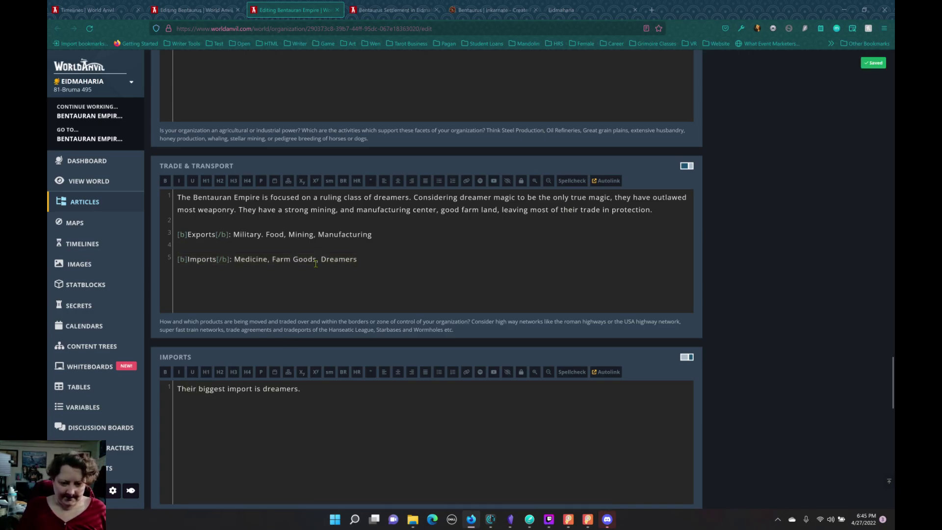
- Move the Imports line listing medicine, farm goods and dreamers from Trade & Transport to a new line in the Imports field
{"action": "scroll", "coordinate": [316, 264], "scroll_direction": "down", "scroll_amount": 5}
{"action": "scroll", "coordinate": [357, 189], "scroll_direction": "up", "scroll_amount": 4}
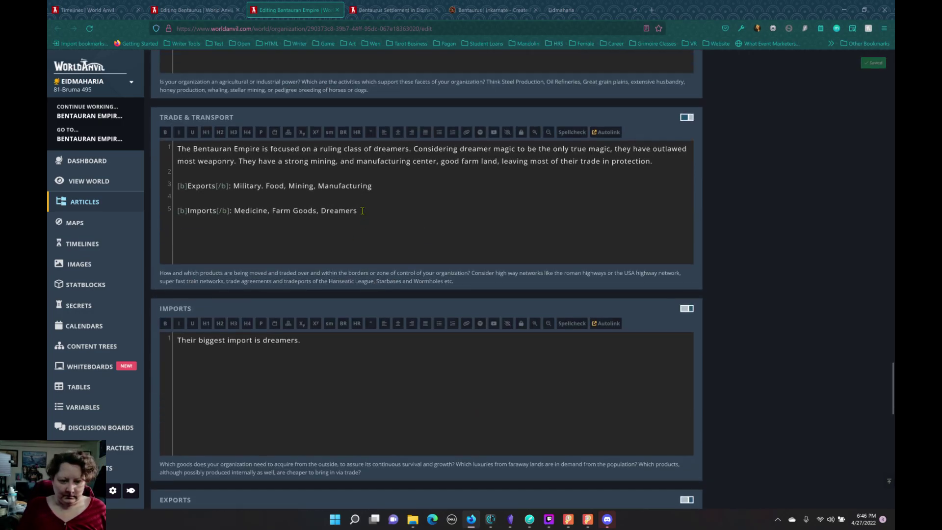
{"action": "left_click_drag", "start_coordinate": [362, 210], "coordinate": [168, 214]}
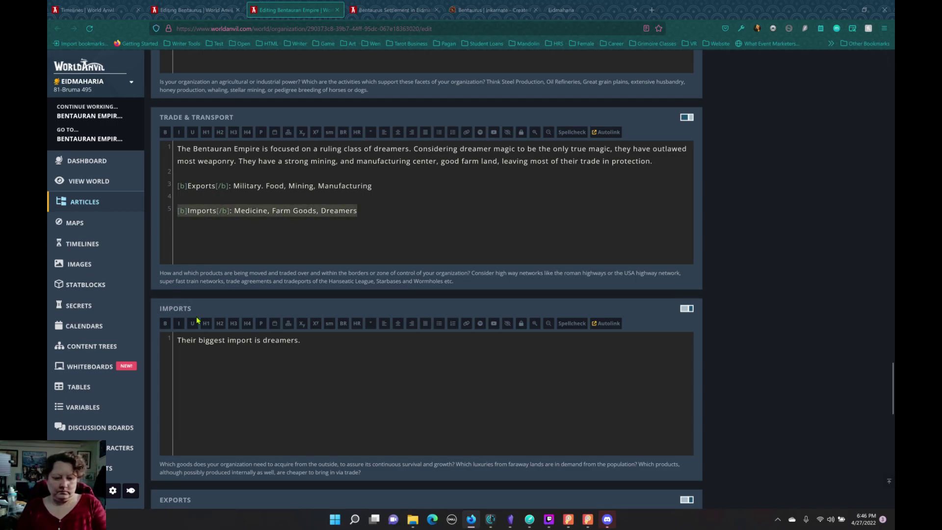
{"action": "key", "text": "ctrl+x"}
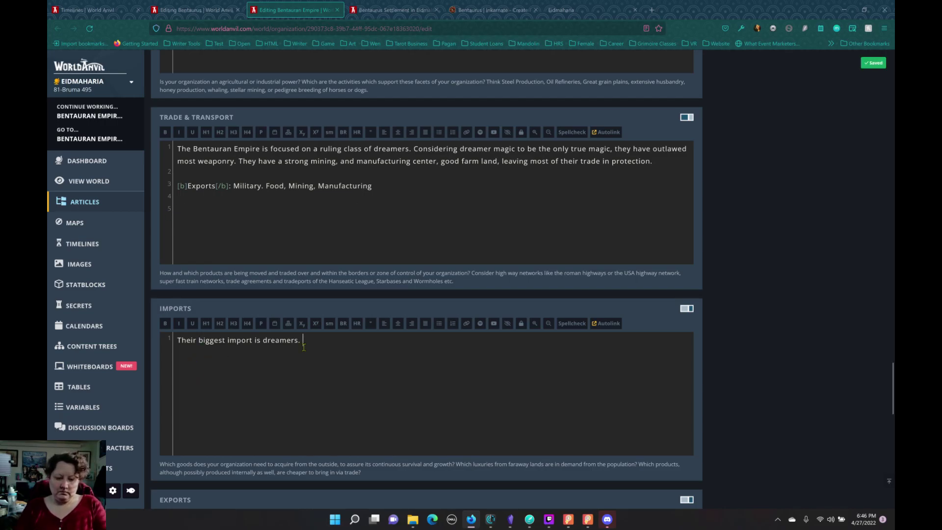
{"action": "key", "text": "Return"}
{"action": "key", "text": "ctrl+v"}
- Move the Exports line listing military, food, mining and manufacturing from Trade & Transport into the Exports field, and save the article
{"action": "scroll", "coordinate": [304, 343], "scroll_direction": "down", "scroll_amount": 2}
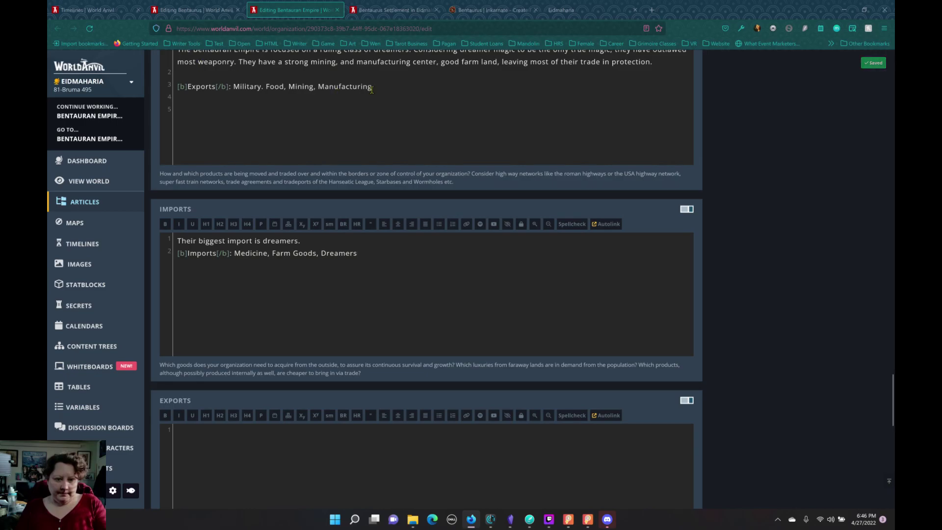
{"action": "left_click_drag", "start_coordinate": [372, 87], "coordinate": [170, 203]}
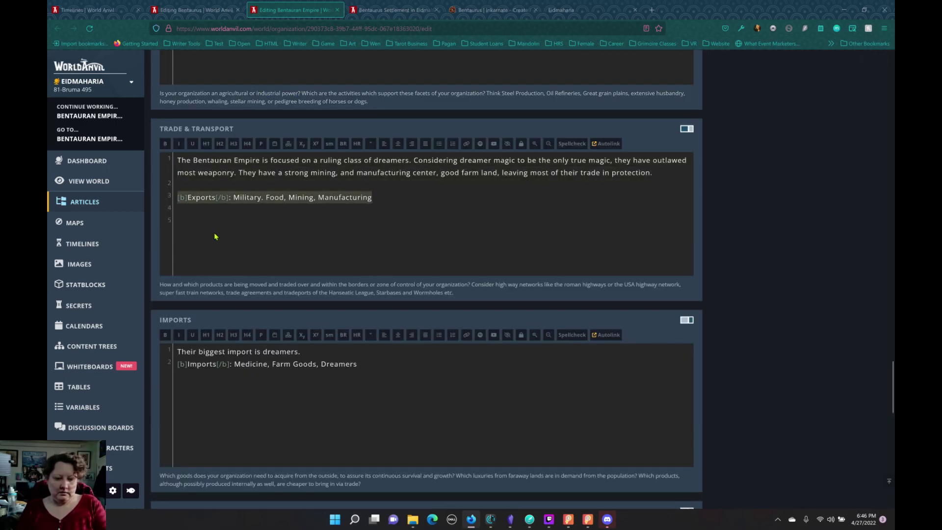
{"action": "key", "text": "ctrl+x"}
{"action": "scroll", "coordinate": [220, 213], "scroll_direction": "down", "scroll_amount": 5}
{"action": "left_click", "coordinate": [204, 283]}
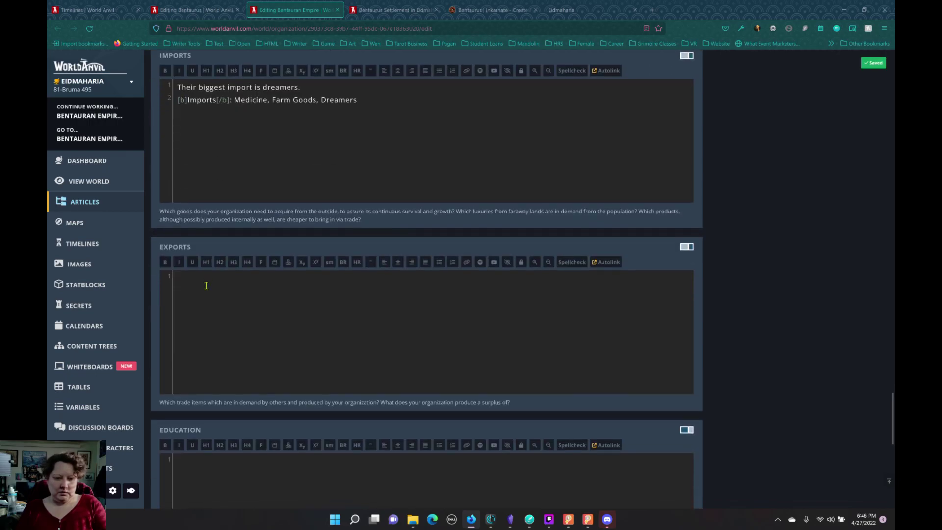
{"action": "key", "text": "ctrl+v"}
{"action": "scroll", "coordinate": [260, 250], "scroll_direction": "down", "scroll_amount": 10}
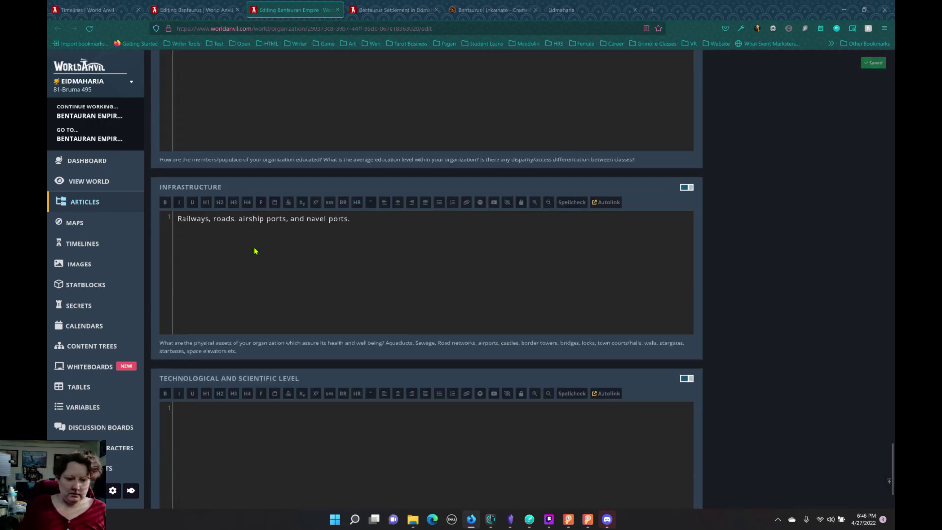
{"action": "scroll", "coordinate": [254, 249], "scroll_direction": "up", "scroll_amount": 15}
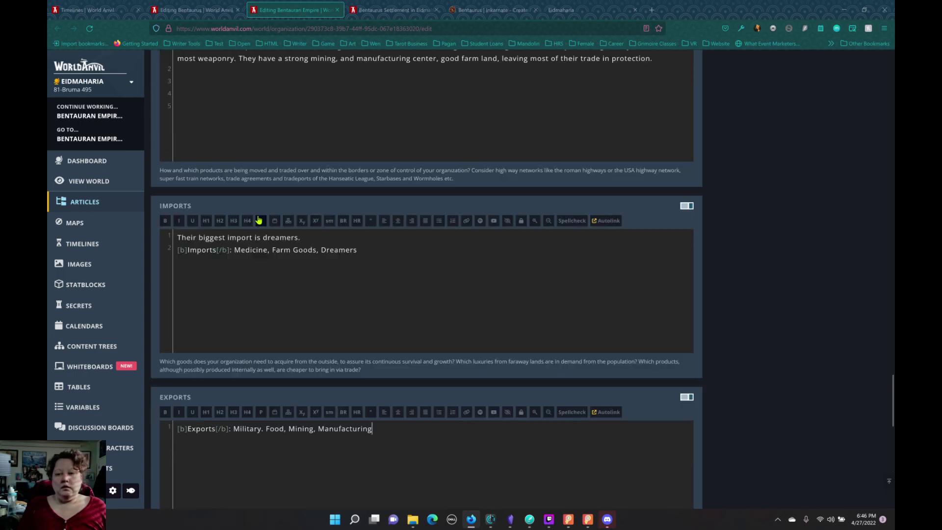
{"action": "scroll", "coordinate": [255, 217], "scroll_direction": "up", "scroll_amount": 20}
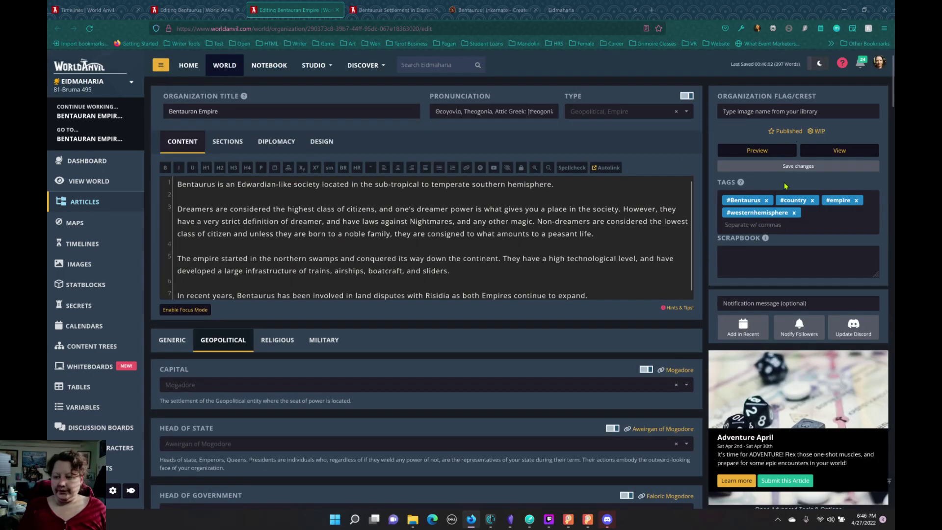
{"action": "left_click", "coordinate": [785, 167]}
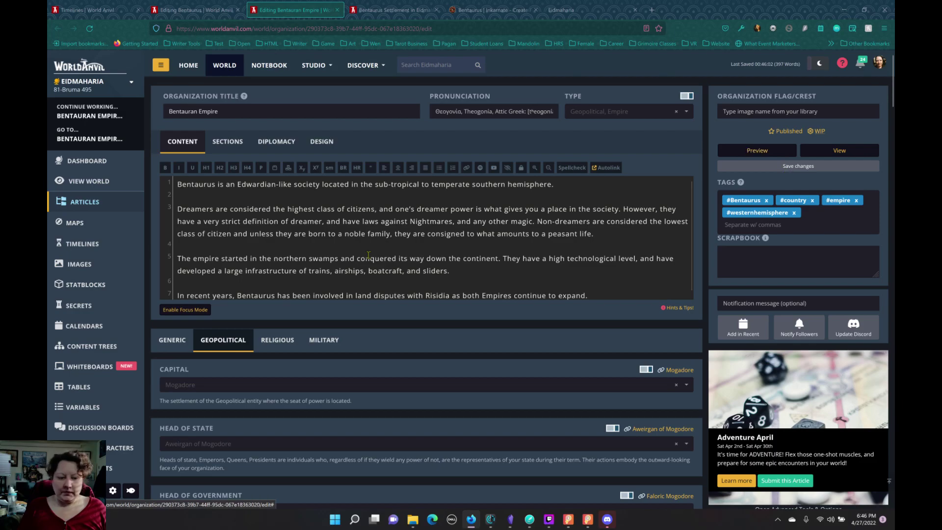
- Review the Bentauran Empire's religious fields, from Deities and Mythology through Tenets of Faith and Ethics to Worship and Sects
{"action": "left_click", "coordinate": [297, 344]}
{"action": "scroll", "coordinate": [303, 254], "scroll_direction": "down", "scroll_amount": 5}
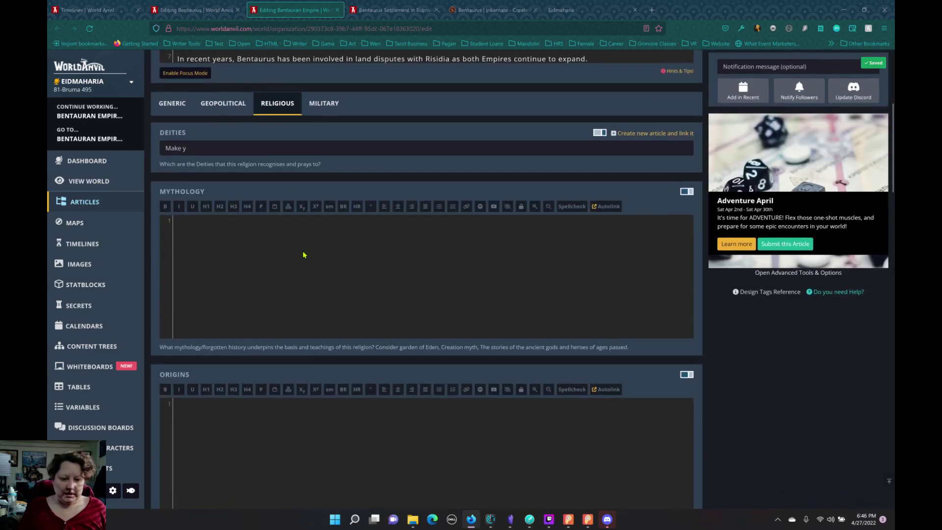
{"action": "left_click", "coordinate": [501, 152]}
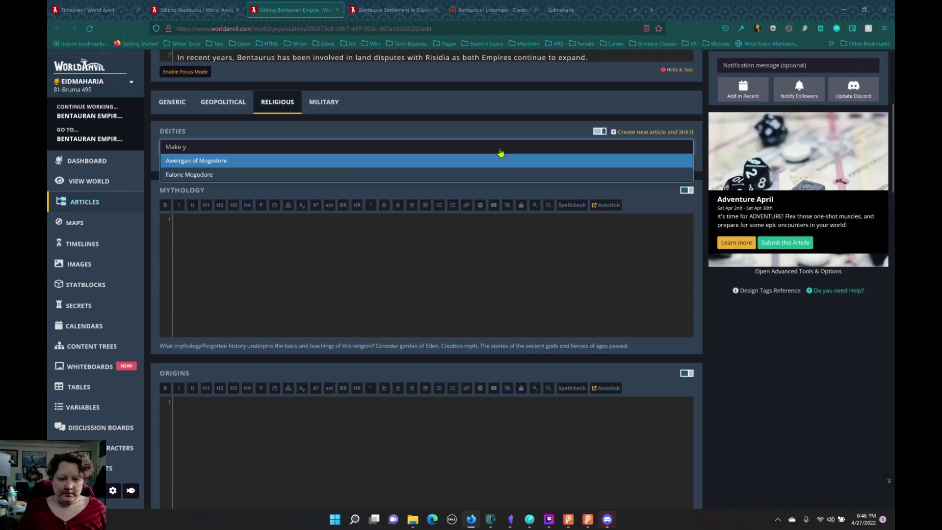
{"action": "left_click", "coordinate": [478, 136]}
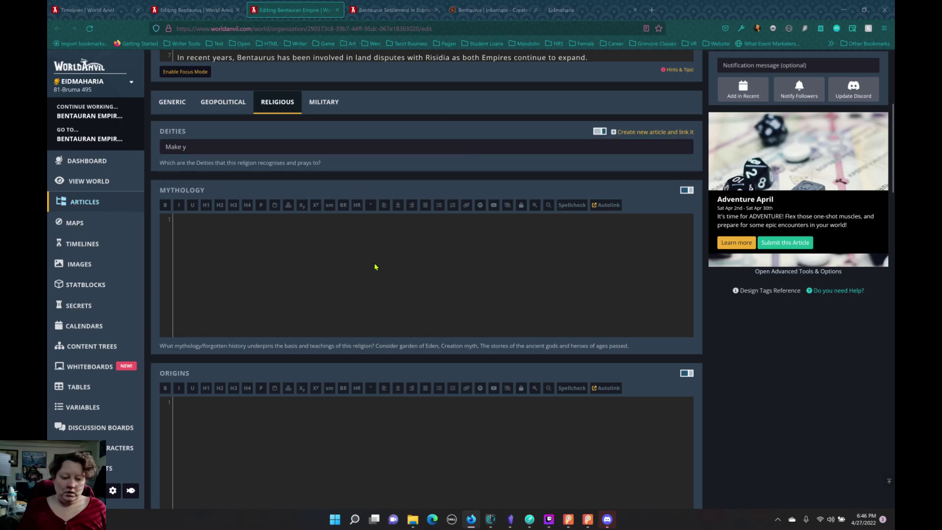
{"action": "scroll", "coordinate": [375, 266], "scroll_direction": "down", "scroll_amount": 6}
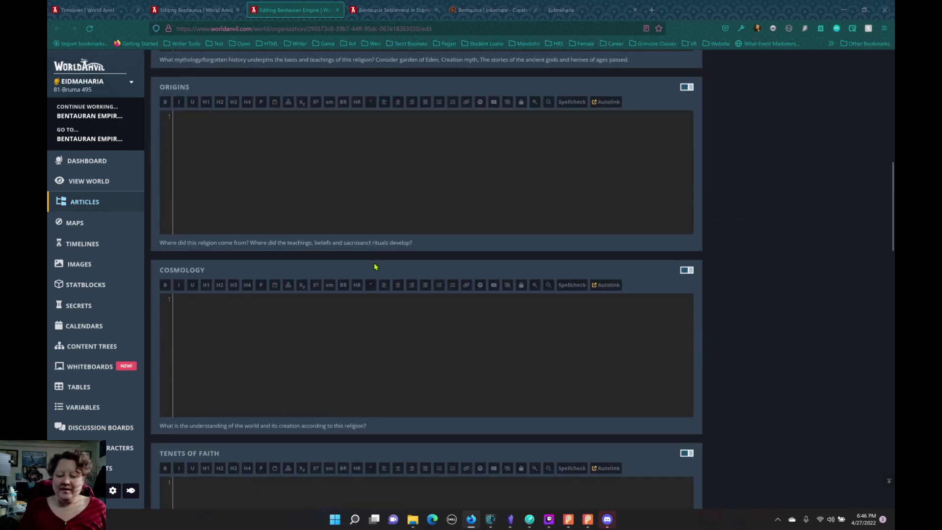
{"action": "scroll", "coordinate": [375, 267], "scroll_direction": "down", "scroll_amount": 4}
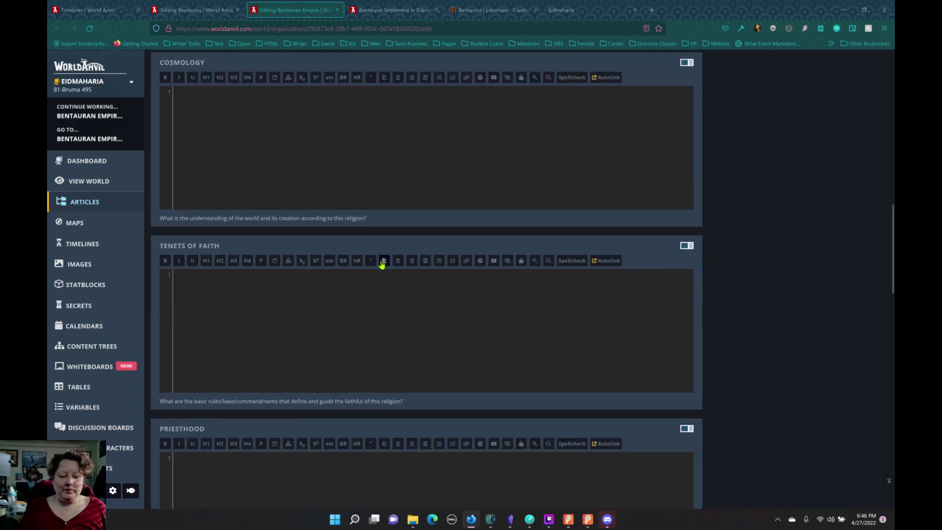
{"action": "scroll", "coordinate": [385, 261], "scroll_direction": "down", "scroll_amount": 6}
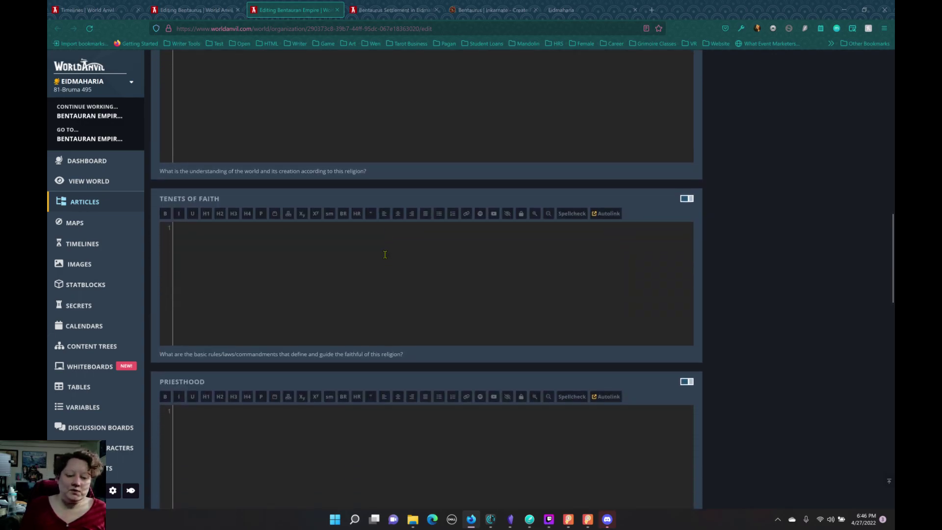
{"action": "scroll", "coordinate": [386, 261], "scroll_direction": "down", "scroll_amount": 5}
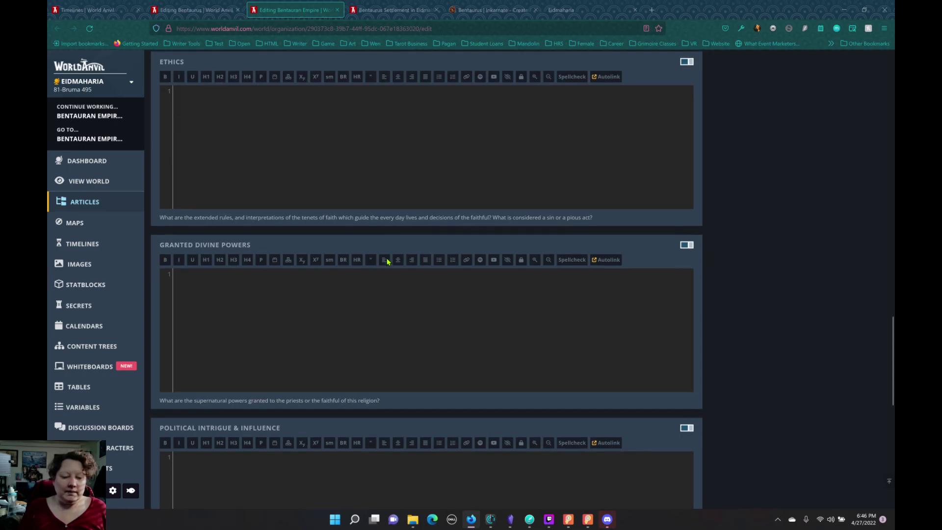
{"action": "scroll", "coordinate": [386, 261], "scroll_direction": "down", "scroll_amount": 4}
{"action": "scroll", "coordinate": [386, 259], "scroll_direction": "down", "scroll_amount": 5}
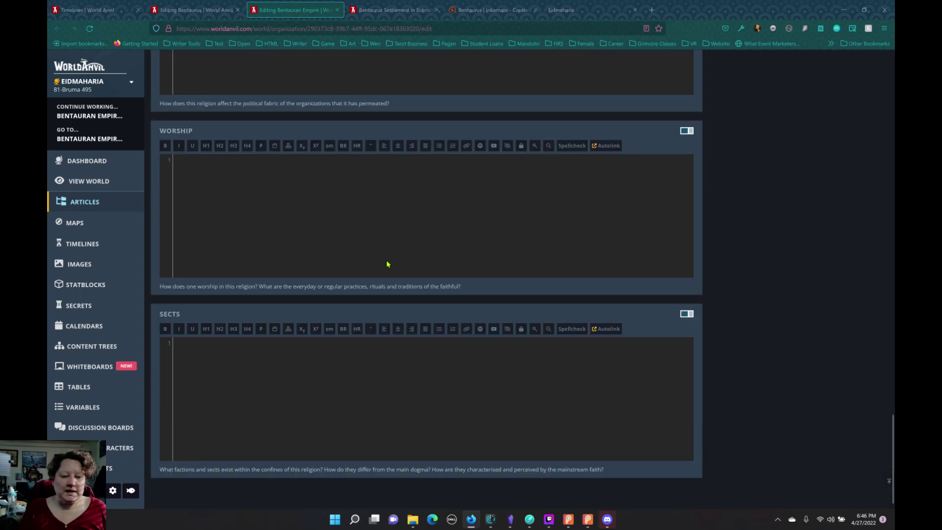
{"action": "scroll", "coordinate": [387, 263], "scroll_direction": "up", "scroll_amount": 15}
{"action": "scroll", "coordinate": [392, 274], "scroll_direction": "up", "scroll_amount": 20}
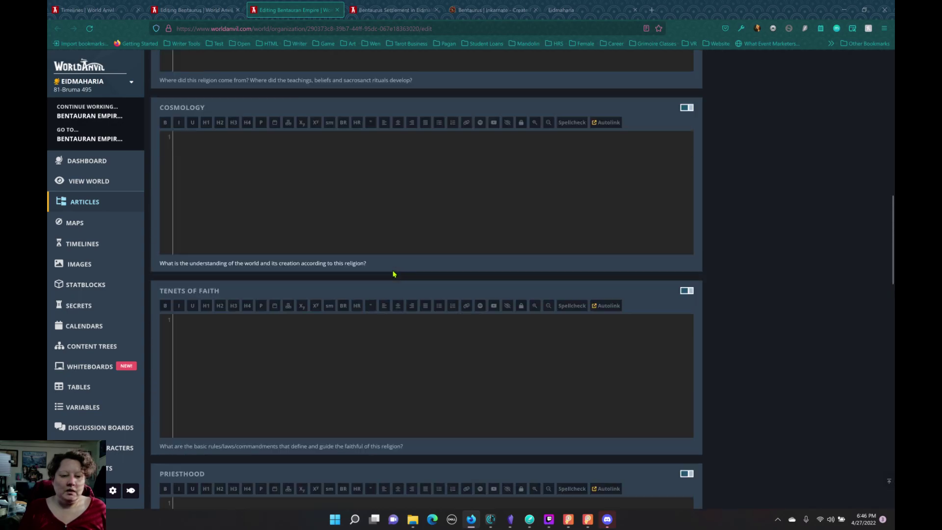
{"action": "scroll", "coordinate": [393, 274], "scroll_direction": "up", "scroll_amount": 5}
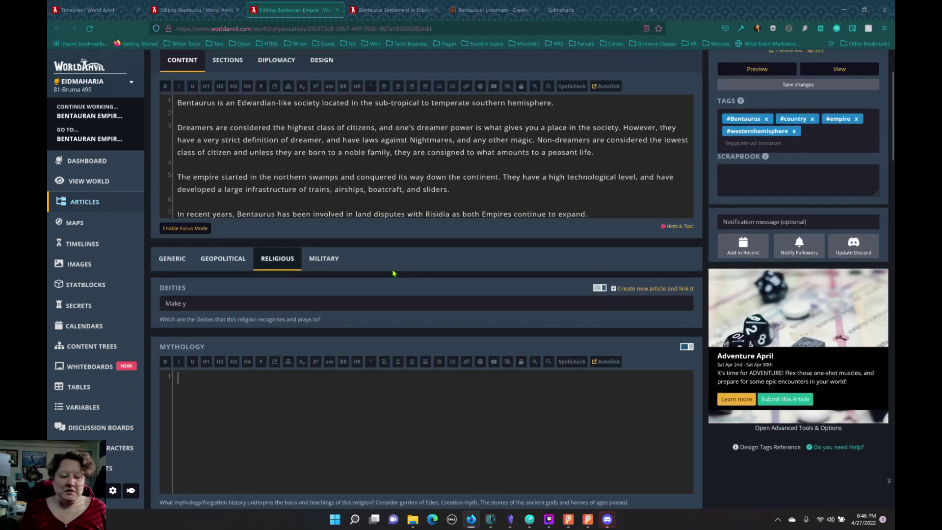
- Enter "See Broken Goddess" in the Mythology field of the Bentauran Empire's religious section
{"action": "scroll", "coordinate": [392, 265], "scroll_direction": "down", "scroll_amount": 5}
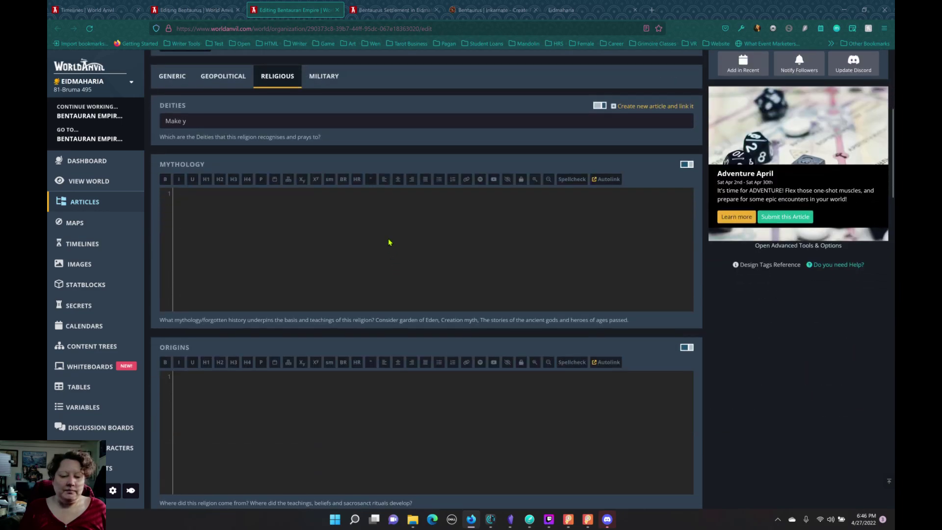
{"action": "left_click", "coordinate": [362, 226]}
{"action": "type", "text": "See Br"}
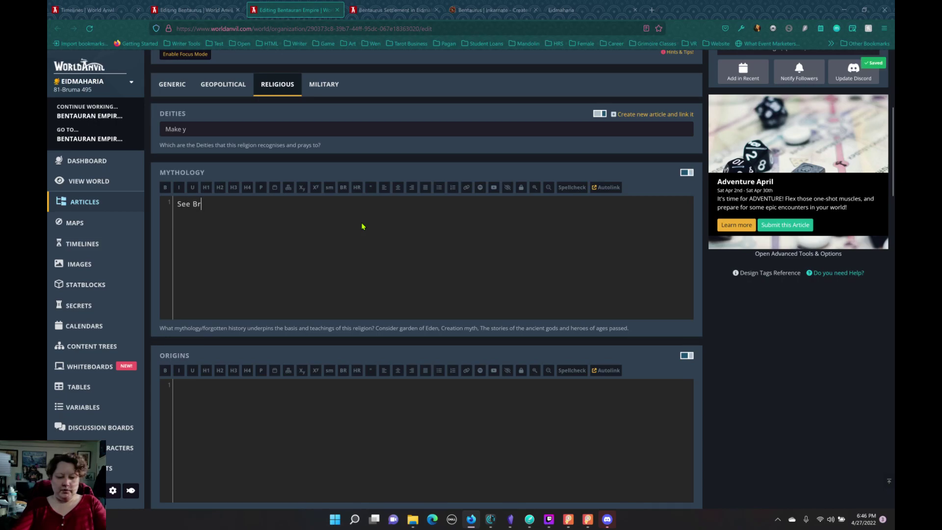
{"action": "type", "text": "oken Goddess"}
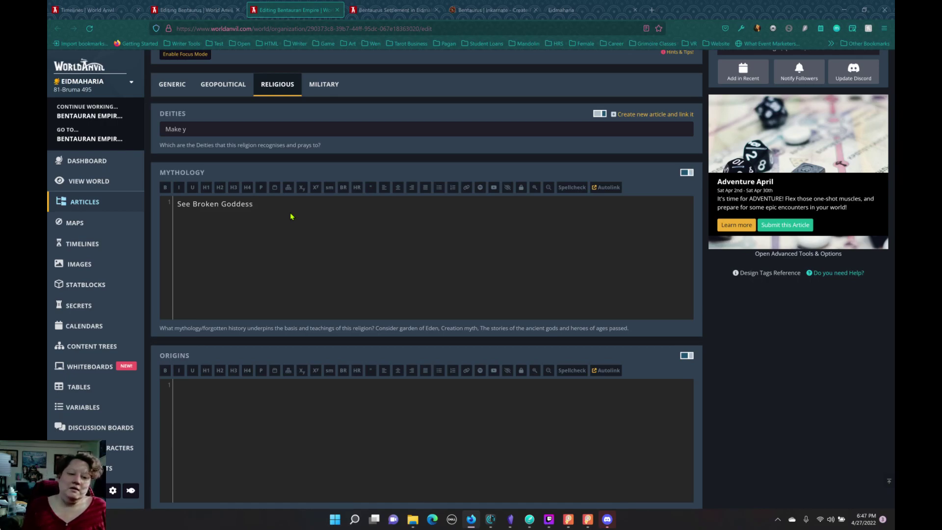
- Check the Formation Type choices in the Bentauran Empire's military section, leave them unset and save the article
{"action": "left_click", "coordinate": [326, 91]}
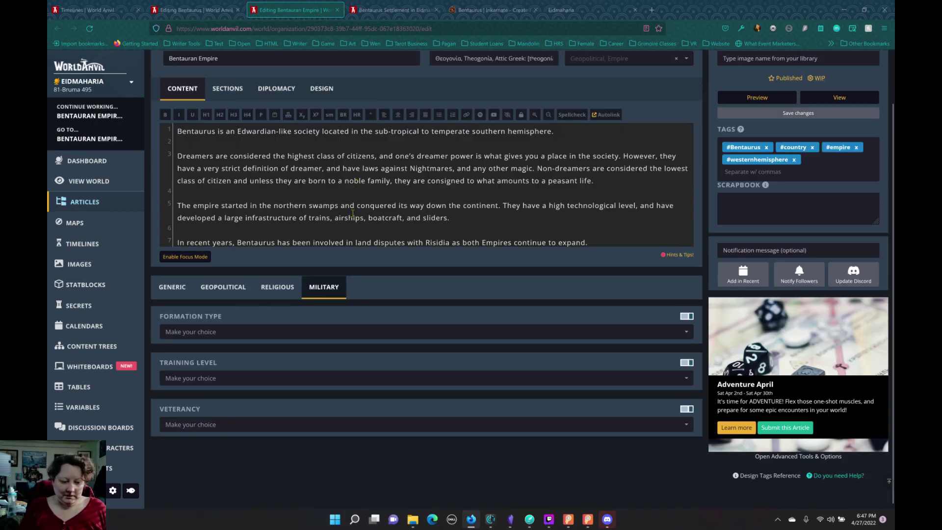
{"action": "left_click", "coordinate": [252, 331]}
{"action": "left_click", "coordinate": [260, 332]}
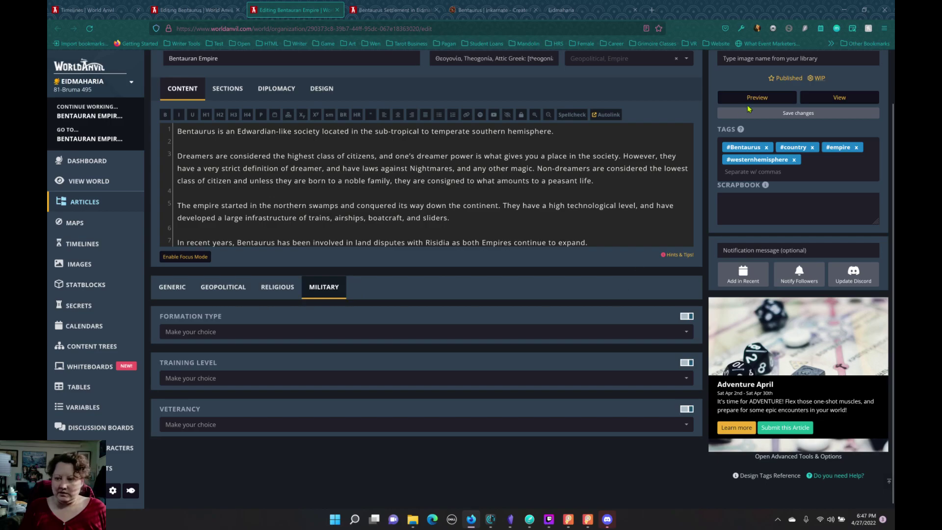
{"action": "left_click", "coordinate": [787, 112]}
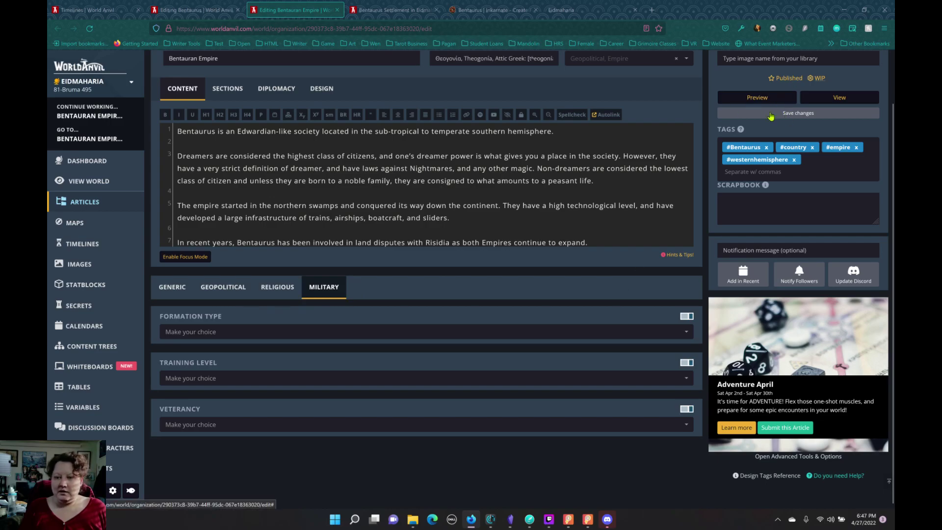
- Refresh the published Bentaurus settlement page and review its government, defences, trade and geography sections along with the information sidebar
{"action": "left_click", "coordinate": [371, 15]}
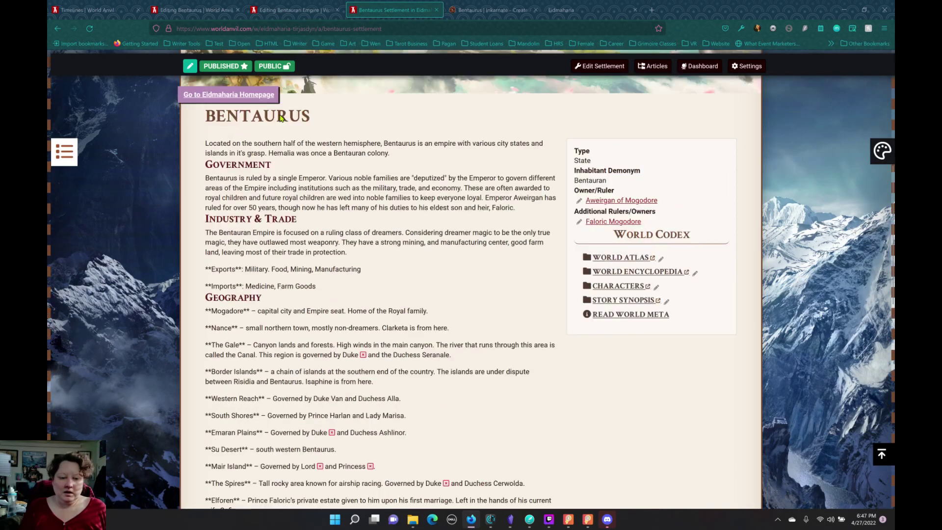
{"action": "key", "text": "F5"}
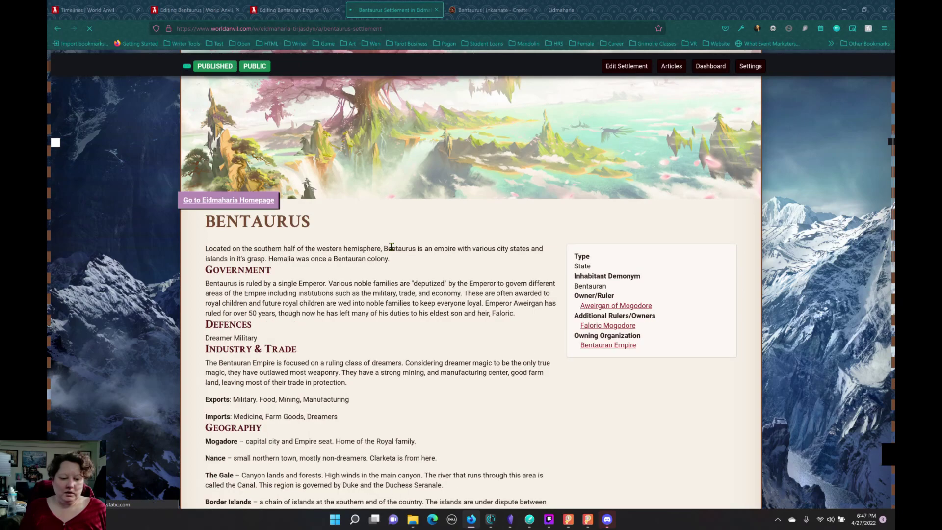
{"action": "scroll", "coordinate": [391, 250], "scroll_direction": "down", "scroll_amount": 5}
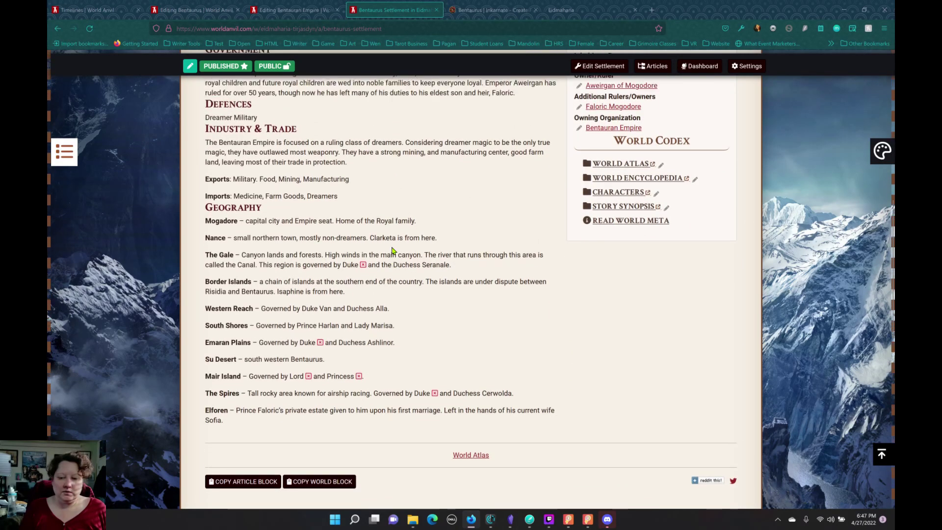
{"action": "scroll", "coordinate": [391, 250], "scroll_direction": "up", "scroll_amount": 3}
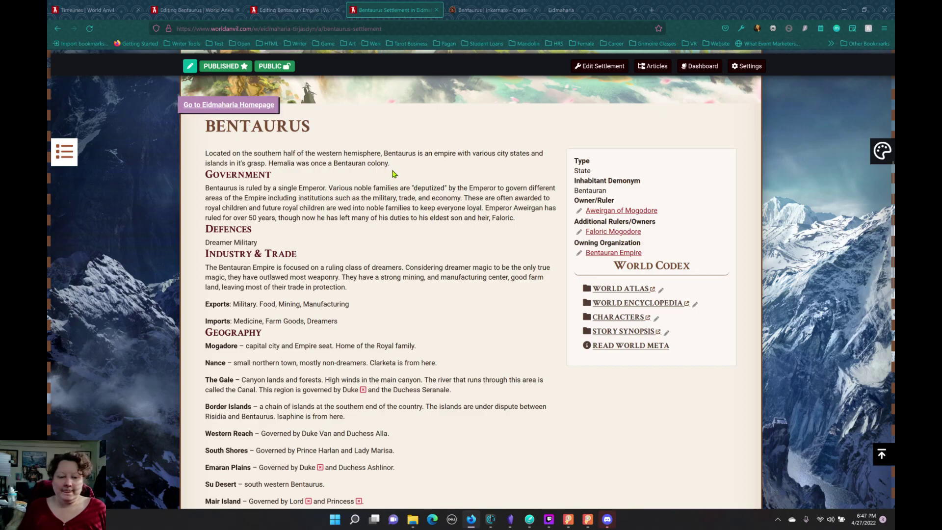
{"action": "scroll", "coordinate": [392, 173], "scroll_direction": "down", "scroll_amount": 4}
{"action": "scroll", "coordinate": [392, 173], "scroll_direction": "up", "scroll_amount": 5}
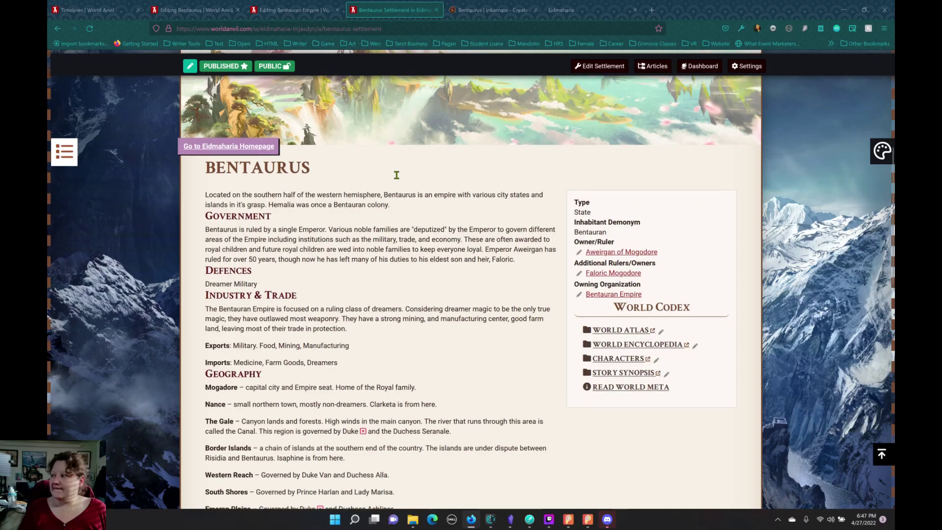
{"action": "scroll", "coordinate": [396, 176], "scroll_direction": "up", "scroll_amount": 4}
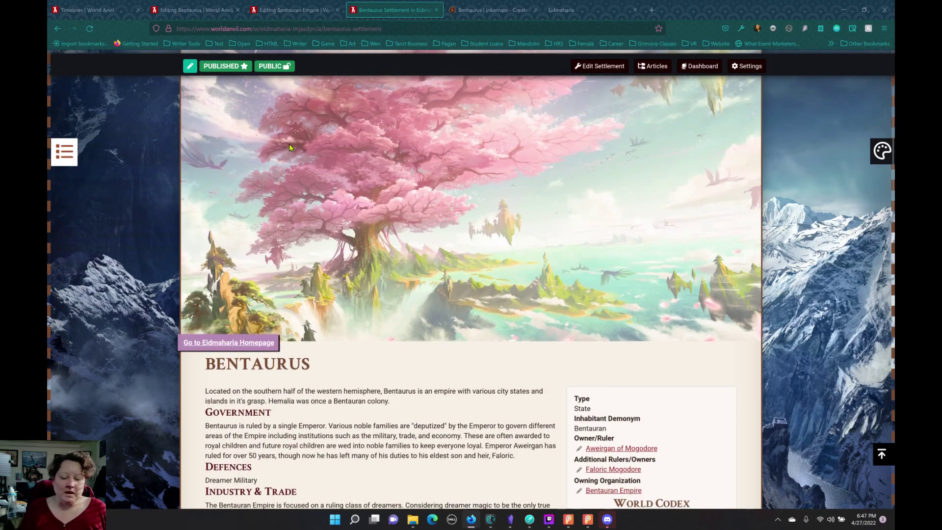
{"action": "scroll", "coordinate": [292, 153], "scroll_direction": "down", "scroll_amount": 2}
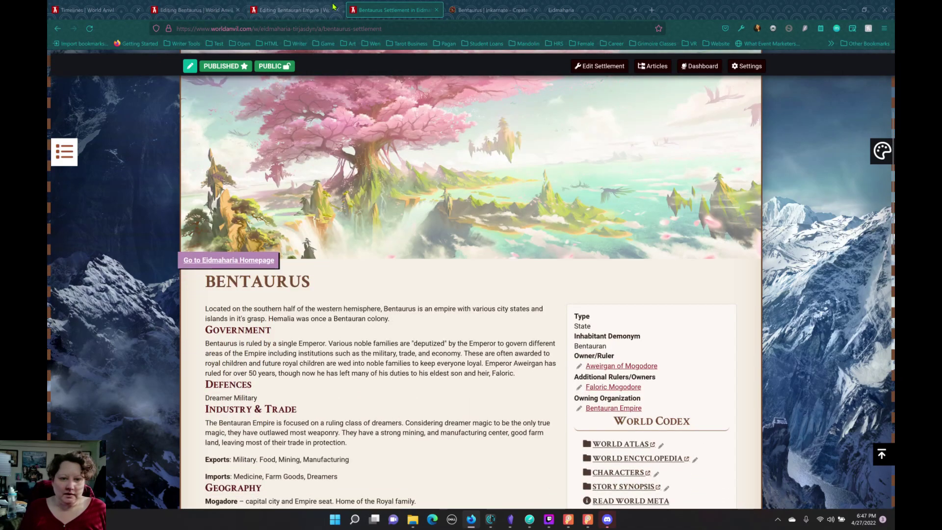
- Revisit the Bentauran Empire's edit page and return to the Industry and Trade section in the Bentaurus settlement's editor
{"action": "left_click", "coordinate": [466, 11]}
{"action": "left_click", "coordinate": [283, 11]}
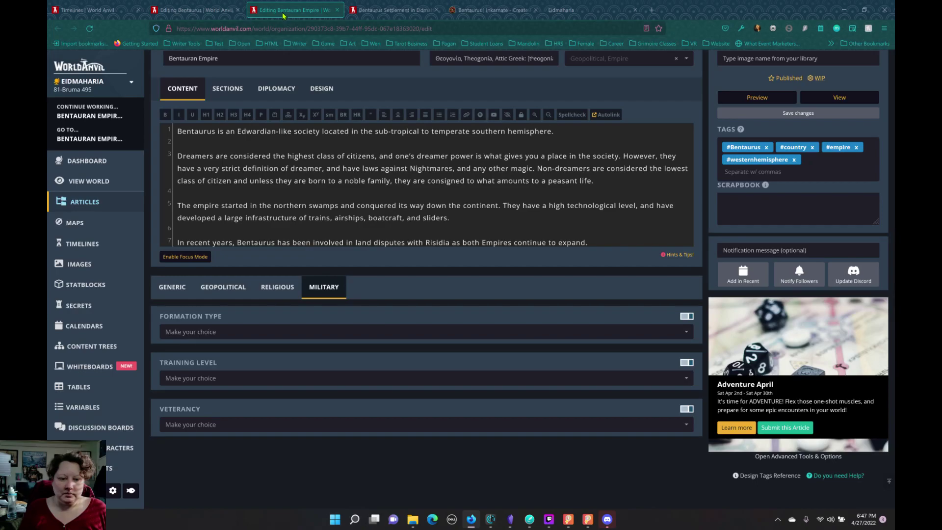
{"action": "left_click", "coordinate": [205, 18]}
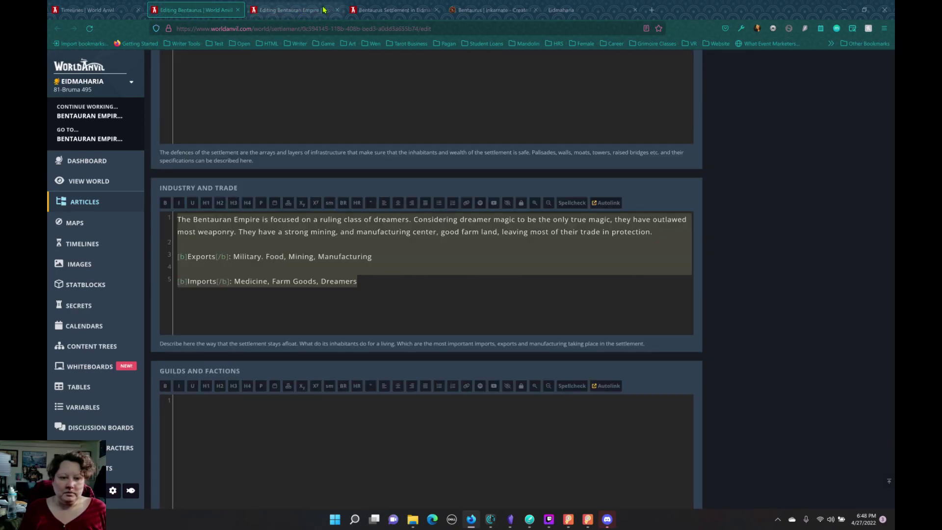
- Review the published Bentaurus settlement page from its introduction to the geography list, including the sidebar's article links
{"action": "left_click", "coordinate": [294, 11]}
{"action": "left_click", "coordinate": [381, 10]}
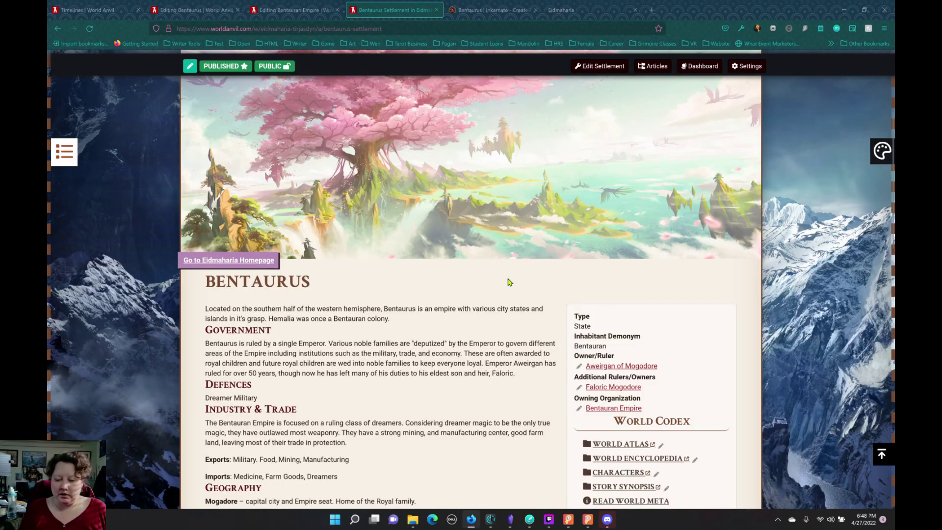
{"action": "scroll", "coordinate": [505, 277], "scroll_direction": "down", "scroll_amount": 4}
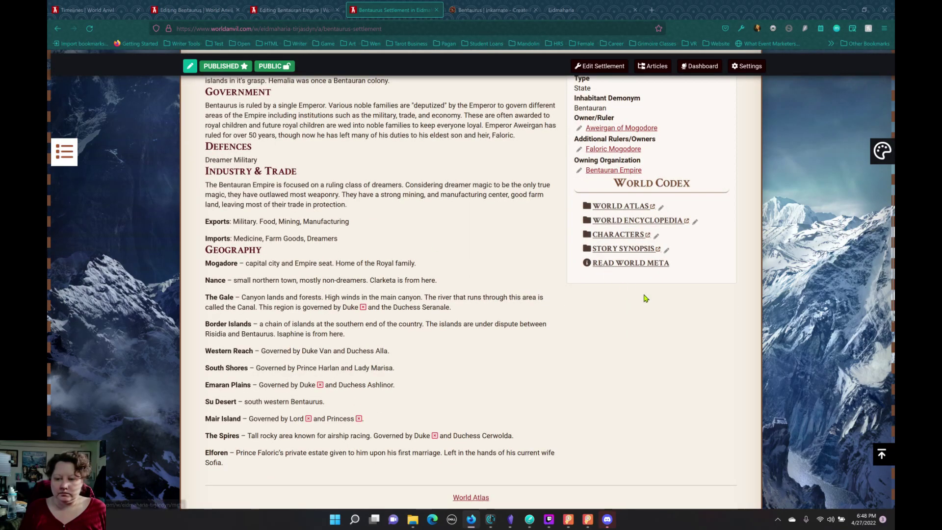
{"action": "scroll", "coordinate": [647, 256], "scroll_direction": "up", "scroll_amount": 4}
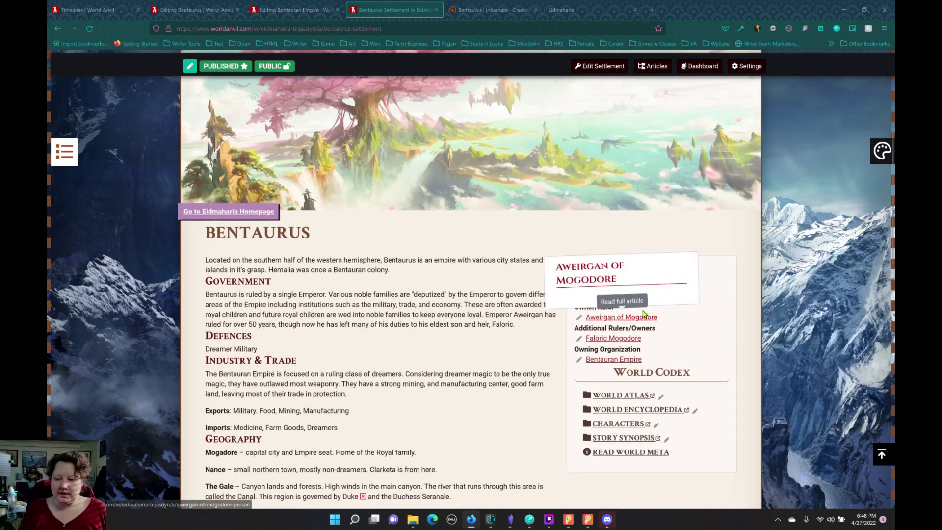
{"action": "mouse_move", "coordinate": [608, 364]}
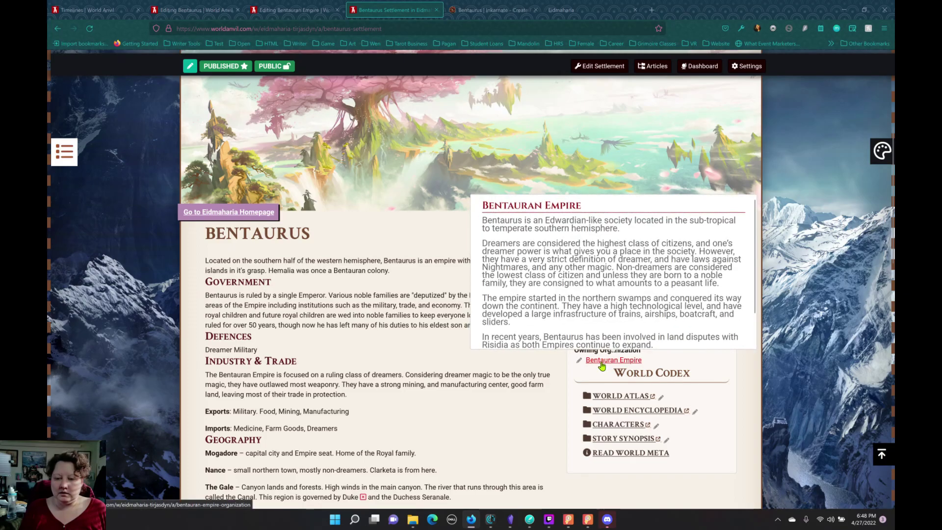
- Follow the settlement's owning organization to the published Bentauran Empire page and review its sections and information sidebar
{"action": "left_click", "coordinate": [602, 362]}
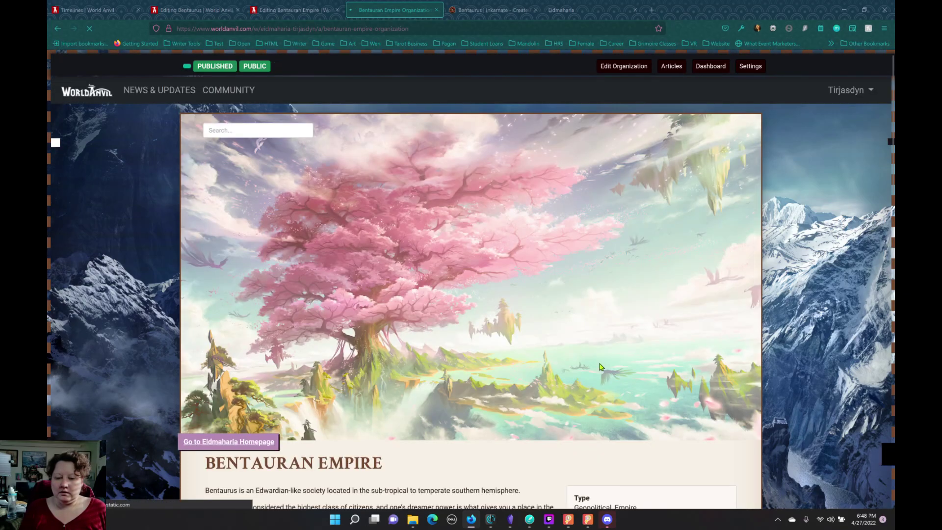
{"action": "scroll", "coordinate": [398, 276], "scroll_direction": "down", "scroll_amount": 8}
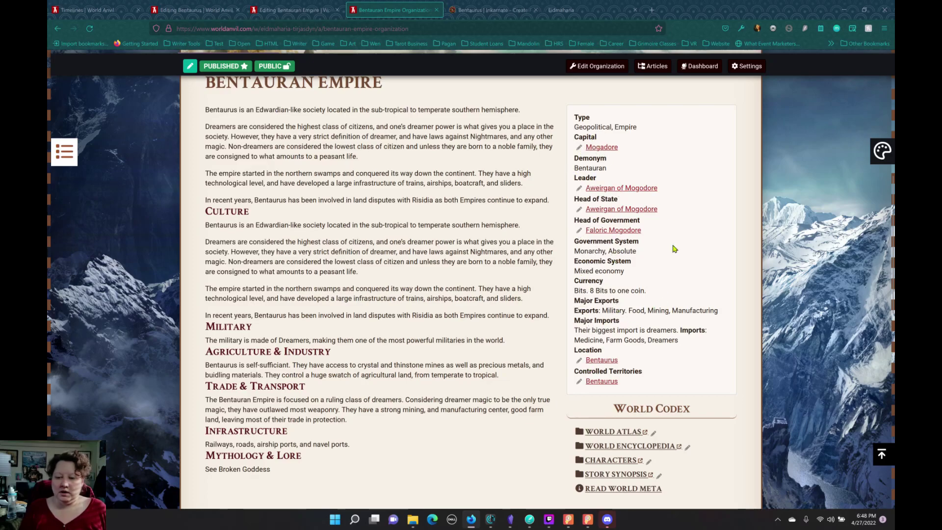
{"action": "scroll", "coordinate": [483, 329], "scroll_direction": "down", "scroll_amount": 1}
{"action": "scroll", "coordinate": [483, 329], "scroll_direction": "down", "scroll_amount": 4}
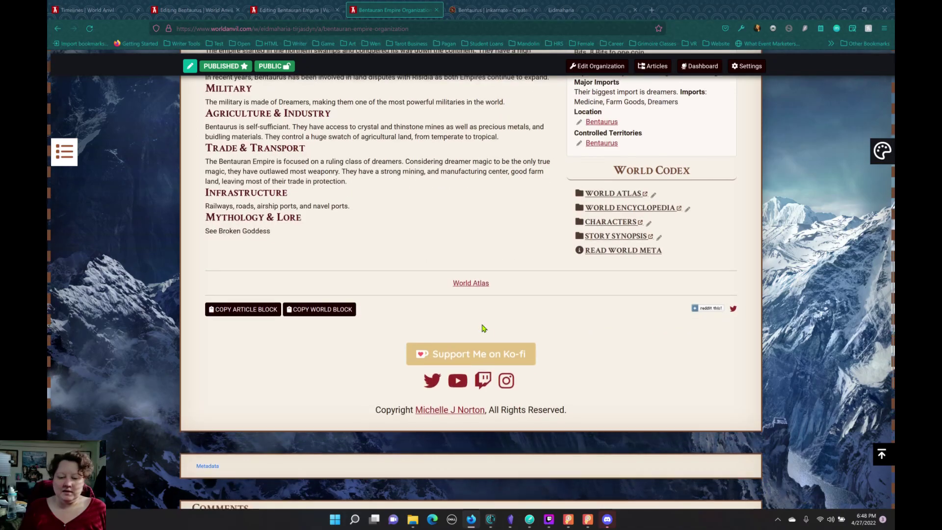
{"action": "scroll", "coordinate": [488, 328], "scroll_direction": "up", "scroll_amount": 15}
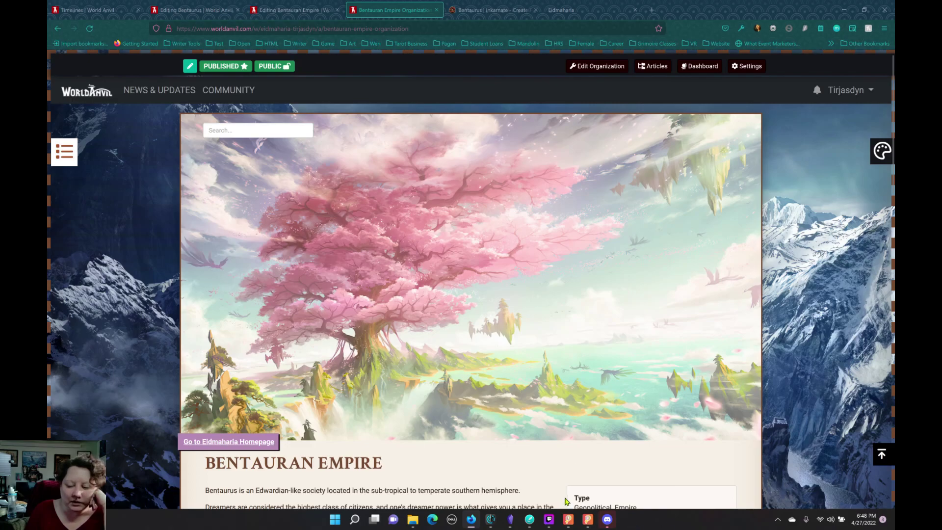
{"action": "left_click", "coordinate": [510, 518]}
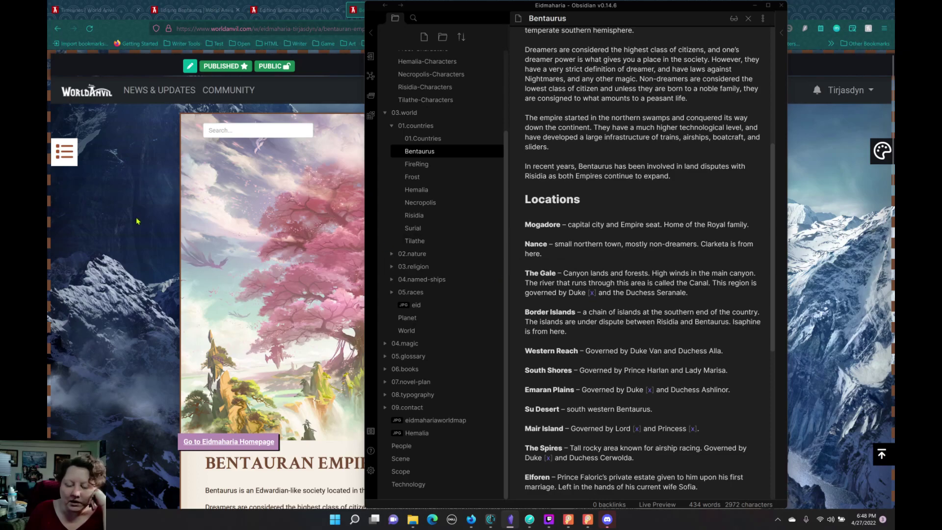
{"action": "left_click", "coordinate": [117, 206]}
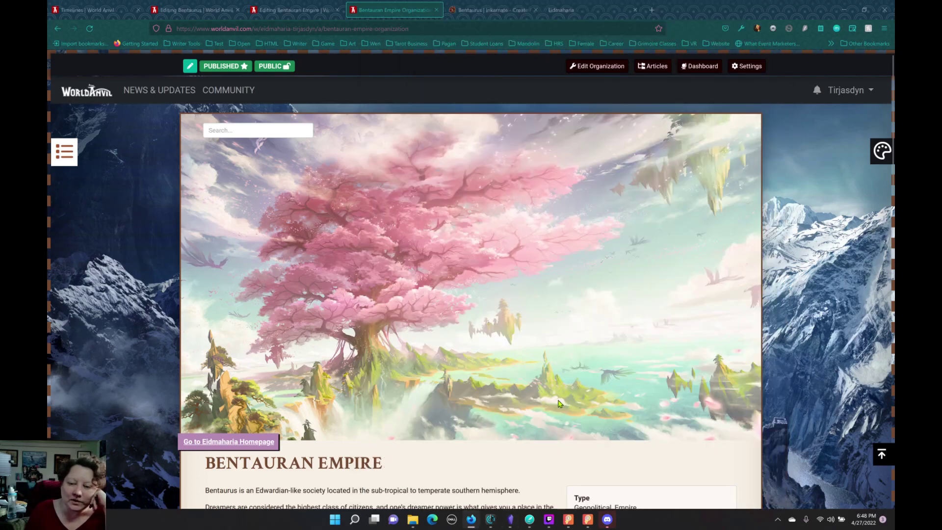
{"action": "scroll", "coordinate": [598, 314], "scroll_direction": "down", "scroll_amount": 5}
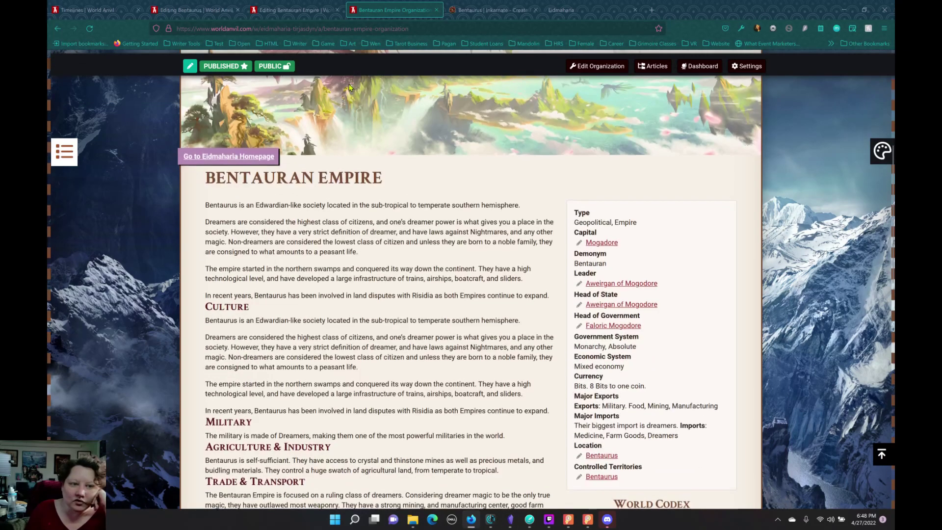
- Go to the world's article manager, expand the World Encyclopedia category and list the articles in World Atlas
{"action": "left_click", "coordinate": [79, 11]}
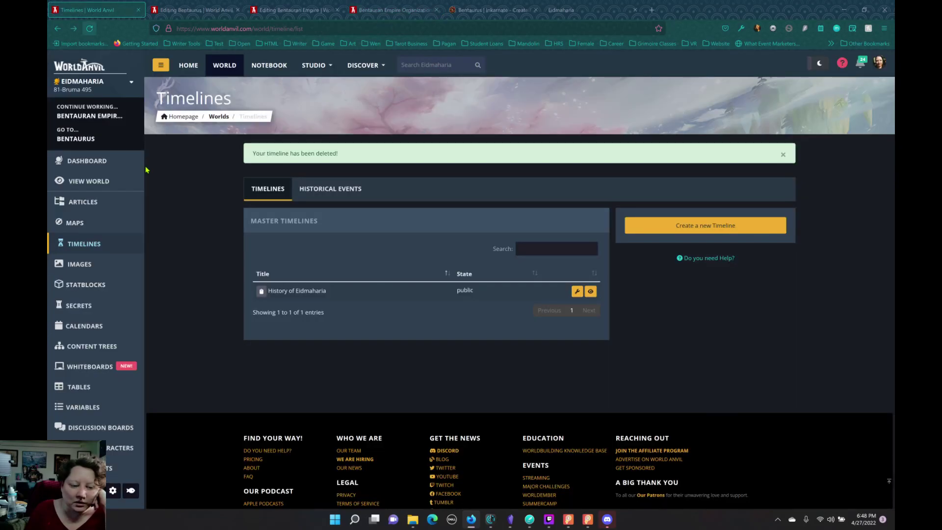
{"action": "left_click", "coordinate": [94, 211]}
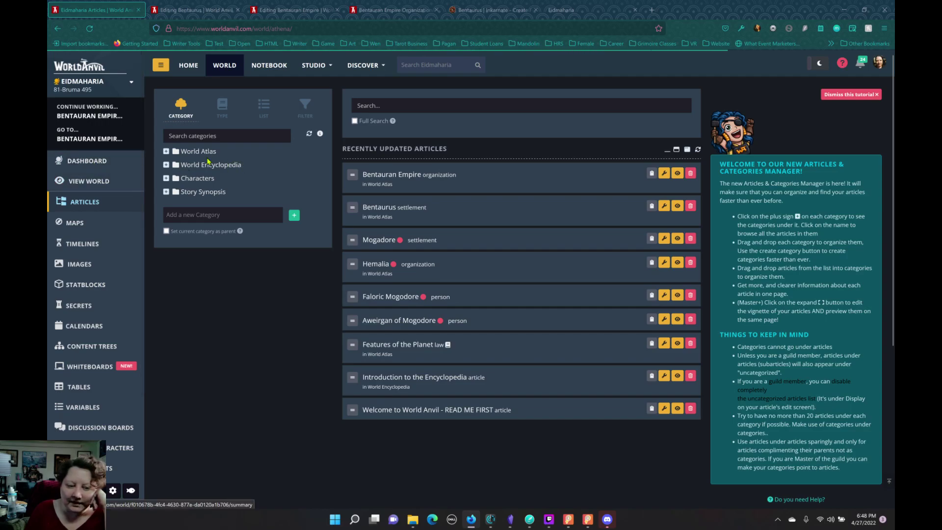
{"action": "left_click", "coordinate": [166, 151]}
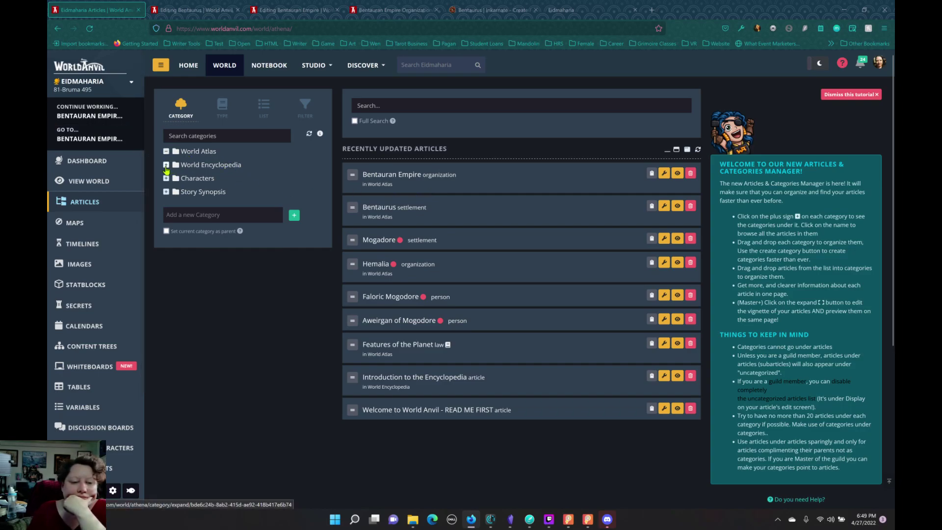
{"action": "left_click", "coordinate": [167, 165]}
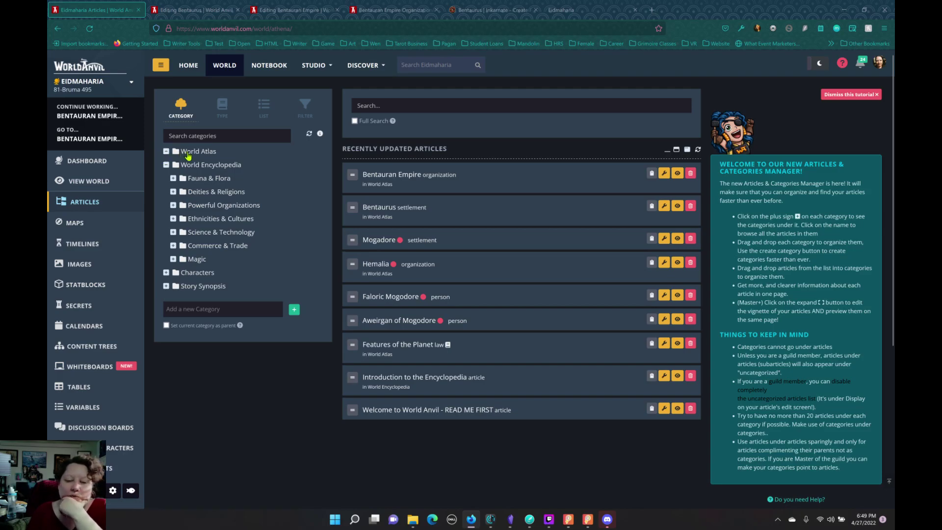
{"action": "left_click", "coordinate": [187, 156]}
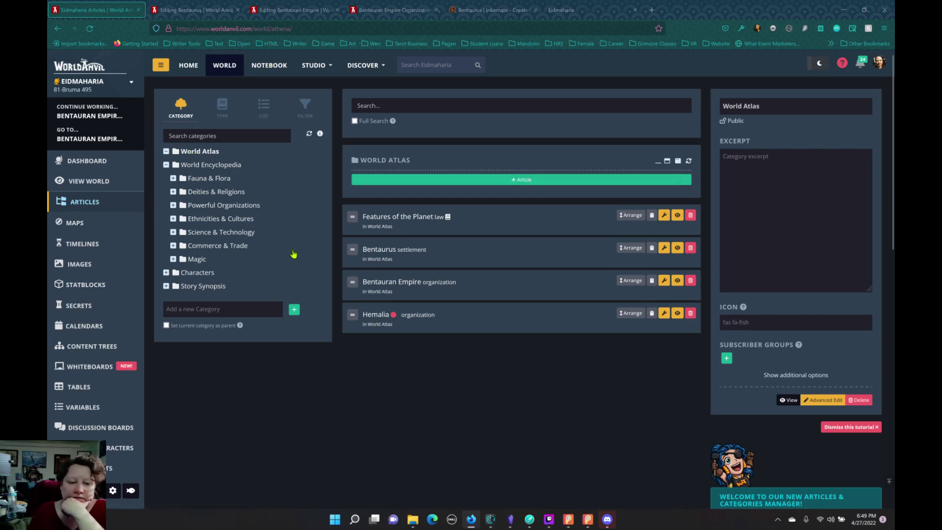
{"action": "left_click", "coordinate": [512, 524]}
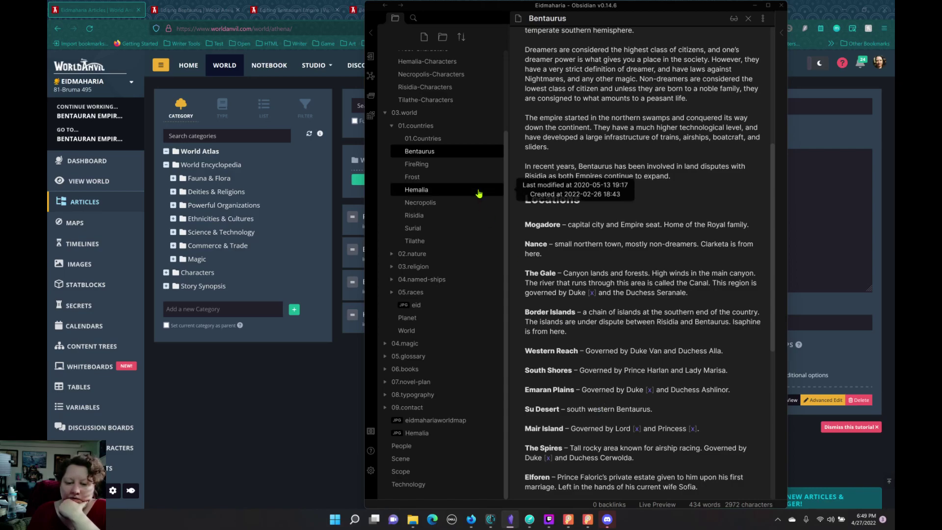
{"action": "left_click", "coordinate": [232, 409]}
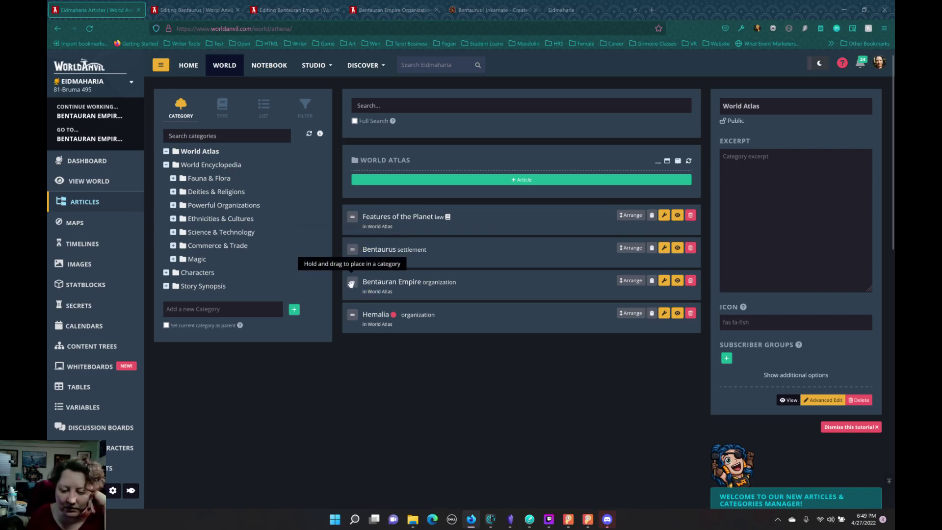
- Try to move the Bentaurus settlement below the Bentauran Empire in the World Atlas article list
{"action": "left_click_drag", "start_coordinate": [351, 282], "coordinate": [361, 280]}
{"action": "left_click_drag", "start_coordinate": [353, 249], "coordinate": [399, 310]}
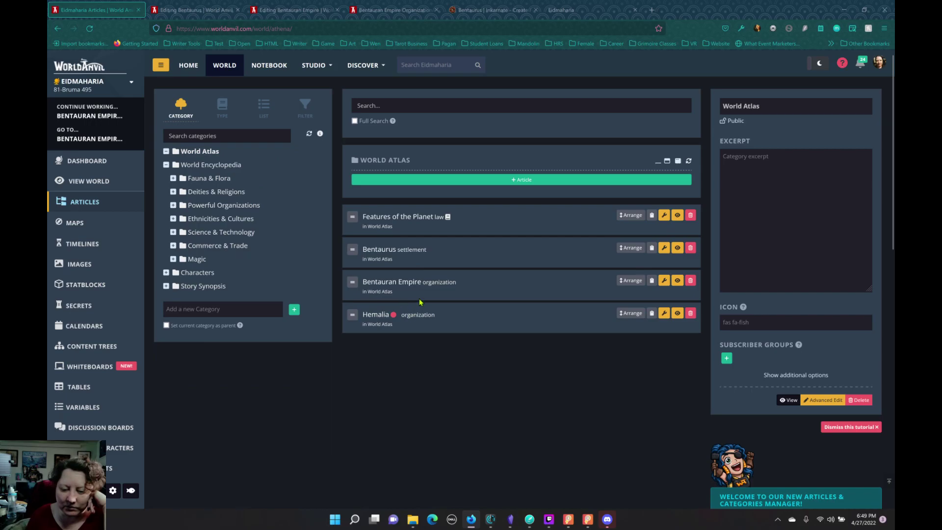
- Refresh the published Bentauran Empire page and expand World Atlas in the World Codex to check the article order
{"action": "left_click", "coordinate": [199, 9]}
{"action": "key", "text": "ctrl+Tab"}
{"action": "key", "text": "ctrl+Tab"}
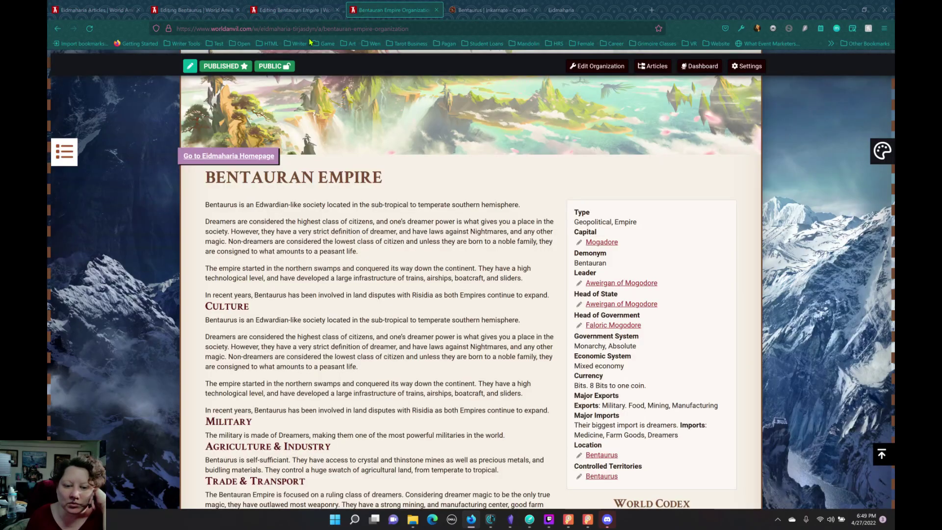
{"action": "key", "text": "F5"}
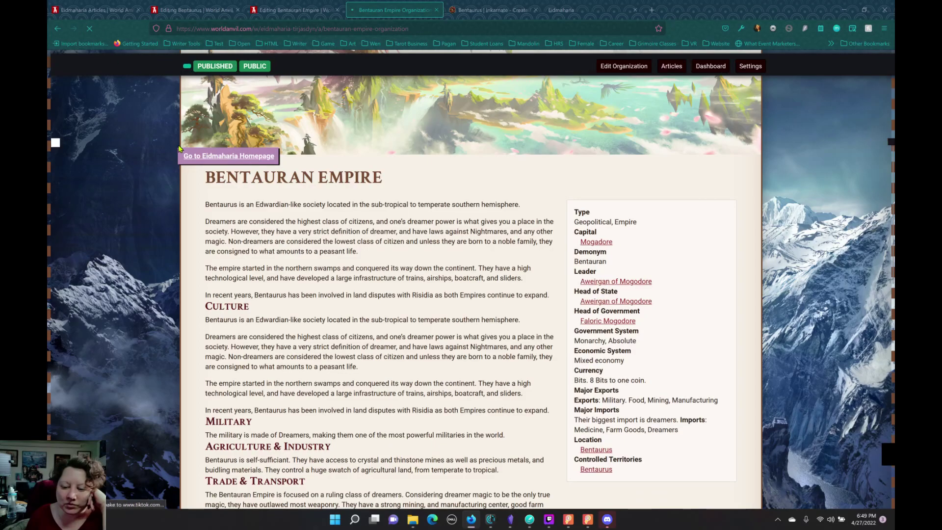
{"action": "scroll", "coordinate": [630, 311], "scroll_direction": "down", "scroll_amount": 5}
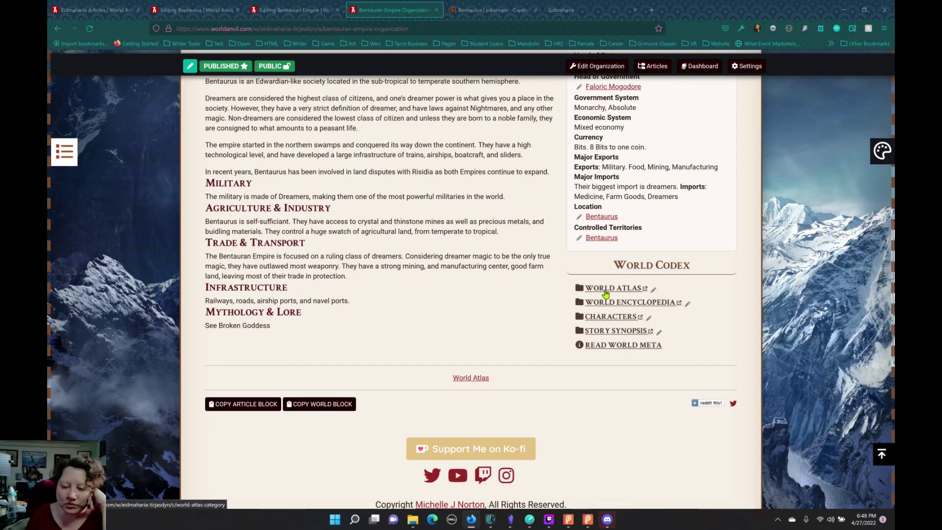
{"action": "left_click", "coordinate": [662, 294]}
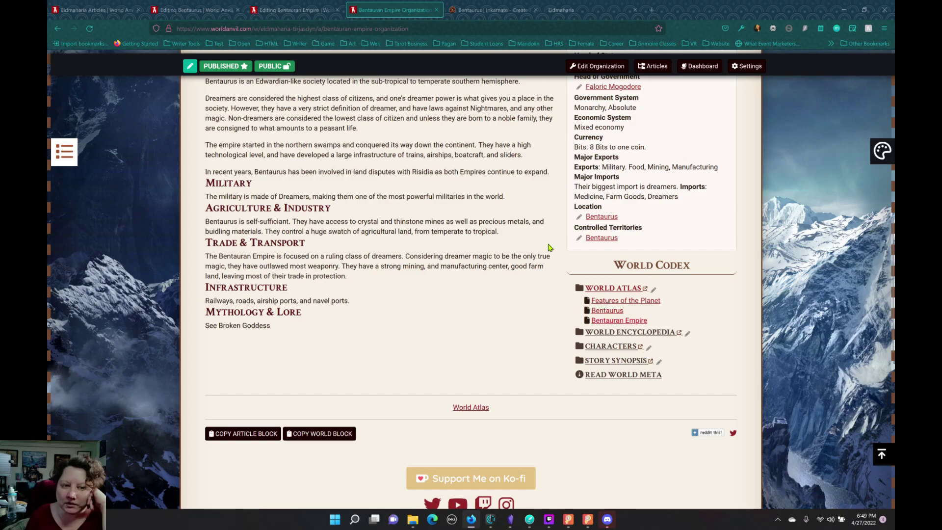
- Rearrange the World Atlas articles in the article manager so the Bentauran Empire comes before the Bentaurus settlement
{"action": "left_click", "coordinate": [176, 11]}
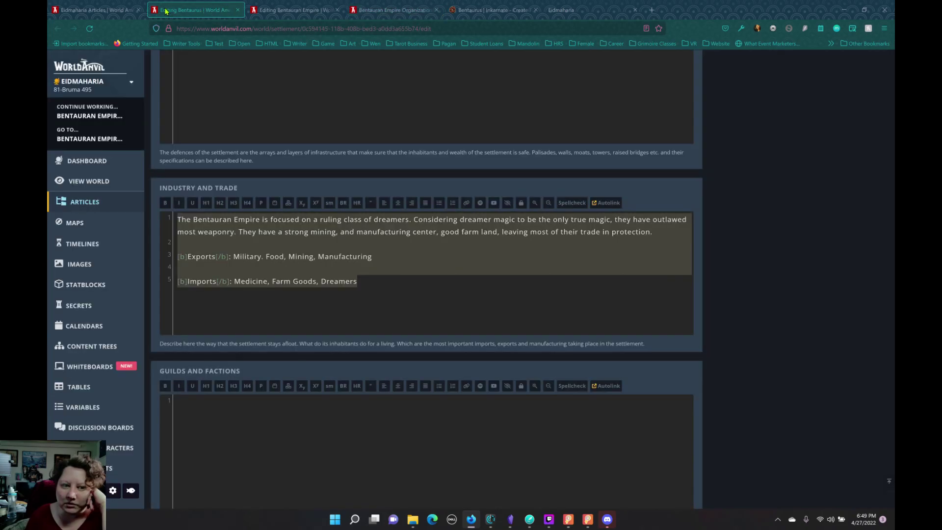
{"action": "left_click", "coordinate": [119, 11]}
{"action": "left_click_drag", "start_coordinate": [352, 280], "coordinate": [373, 344]}
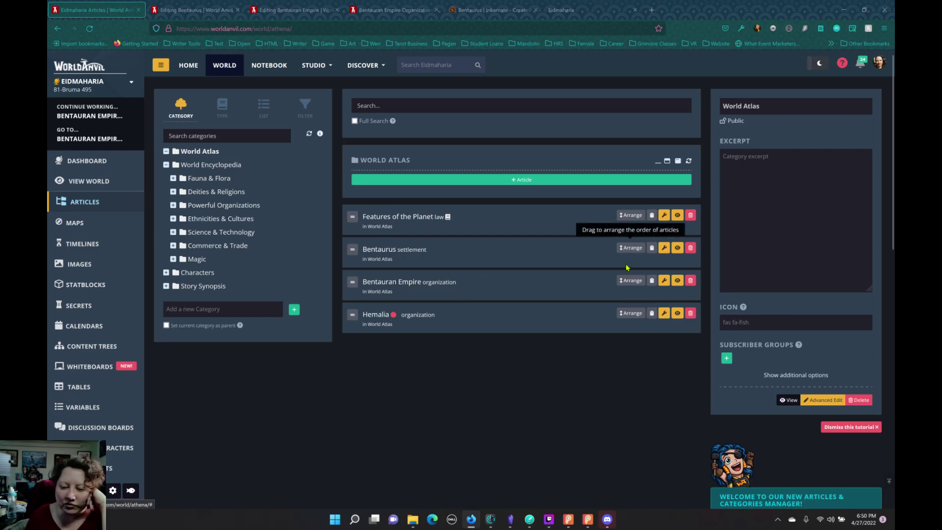
{"action": "left_click_drag", "start_coordinate": [626, 268], "coordinate": [628, 287]}
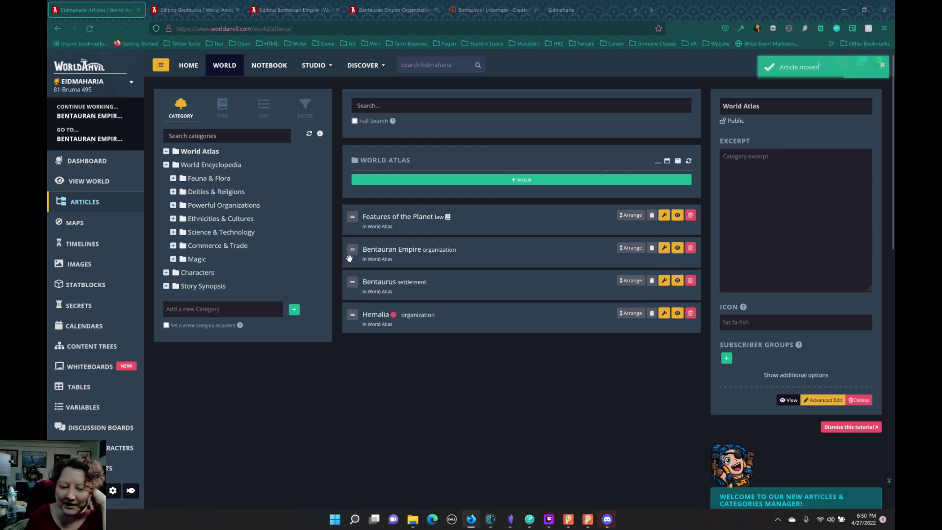
- Reload the published Bentauran Empire page and verify the rearranged World Atlas order in the World Codex
{"action": "left_click", "coordinate": [392, 10]}
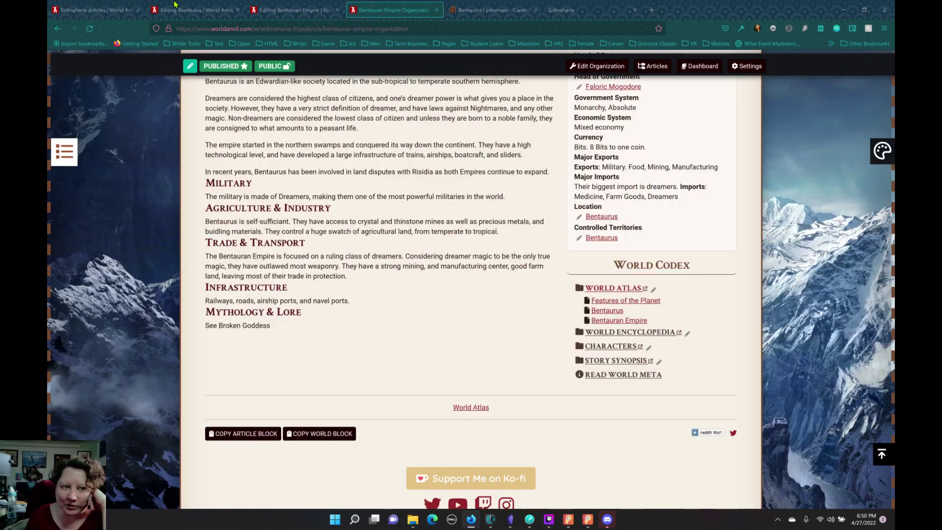
{"action": "left_click", "coordinate": [89, 29]}
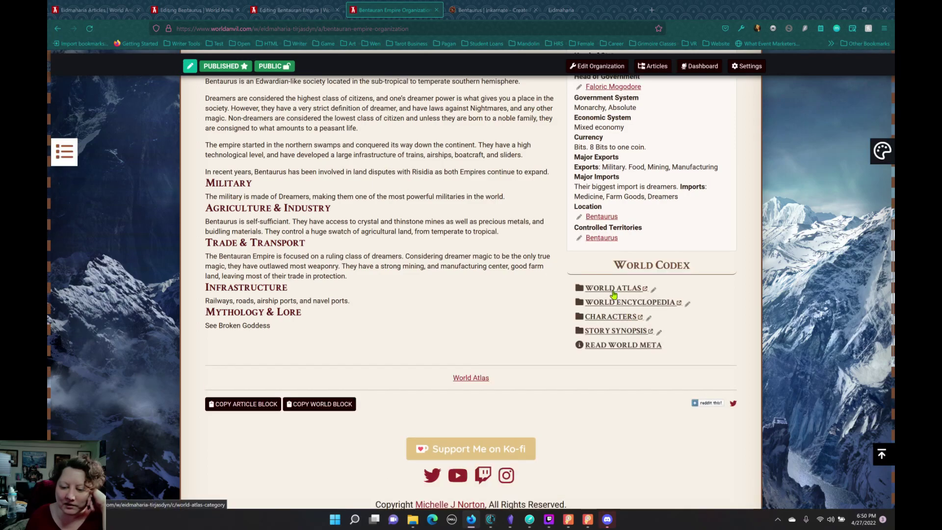
{"action": "left_click", "coordinate": [613, 289]}
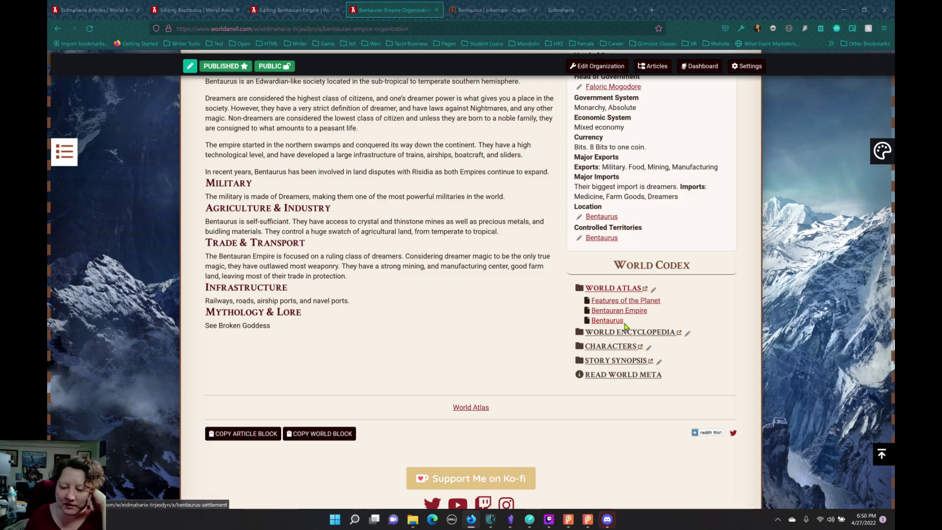
- Return to the World Atlas list in the article manager and dismiss the Articles & Categories Manager tutorial
{"action": "left_click", "coordinate": [290, 10]}
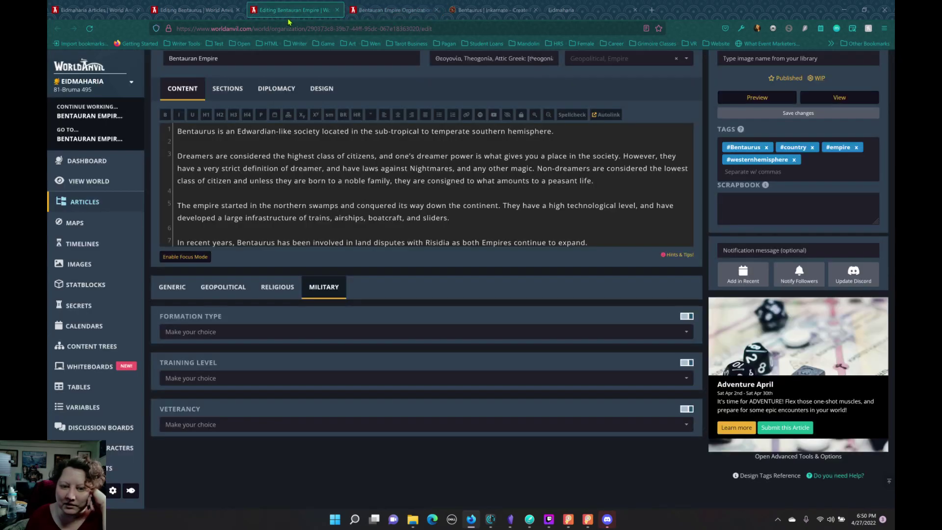
{"action": "left_click", "coordinate": [196, 9]}
{"action": "left_click", "coordinate": [129, 10]}
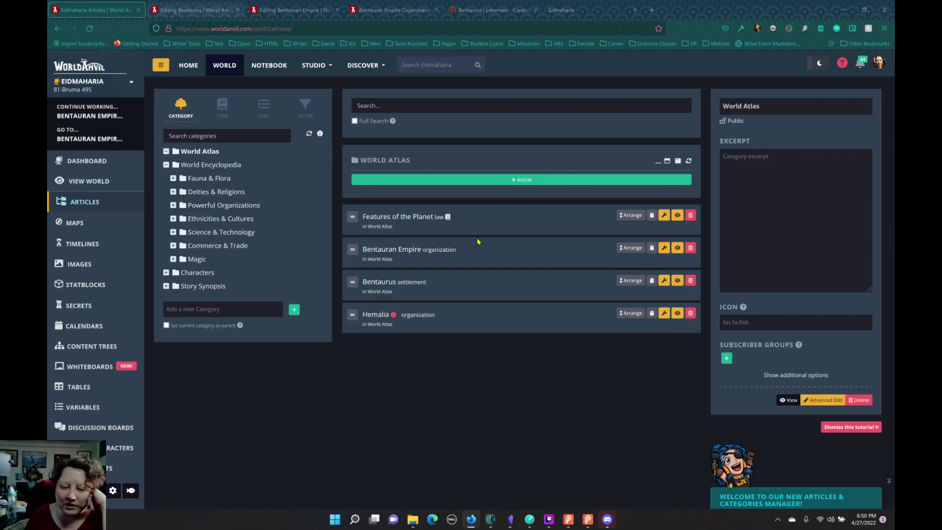
{"action": "left_click_drag", "start_coordinate": [652, 281], "coordinate": [355, 283]}
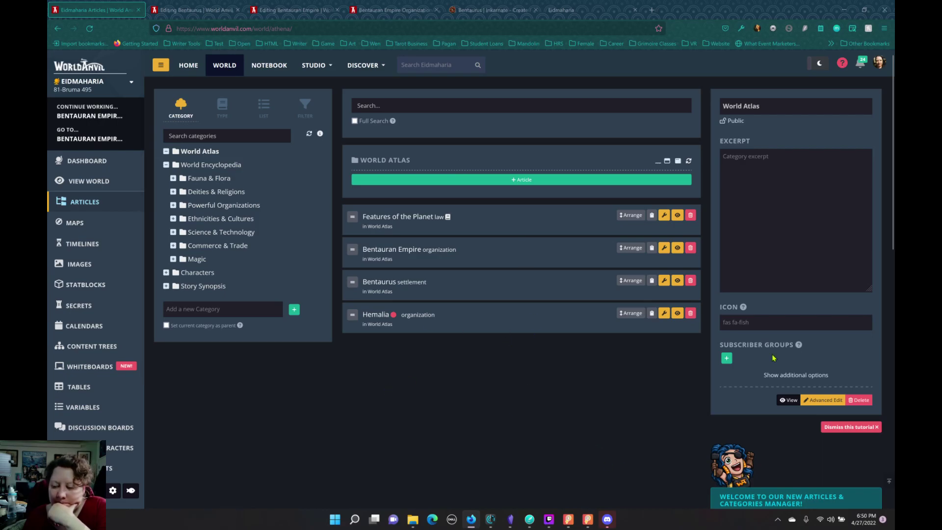
{"action": "left_click", "coordinate": [839, 428]}
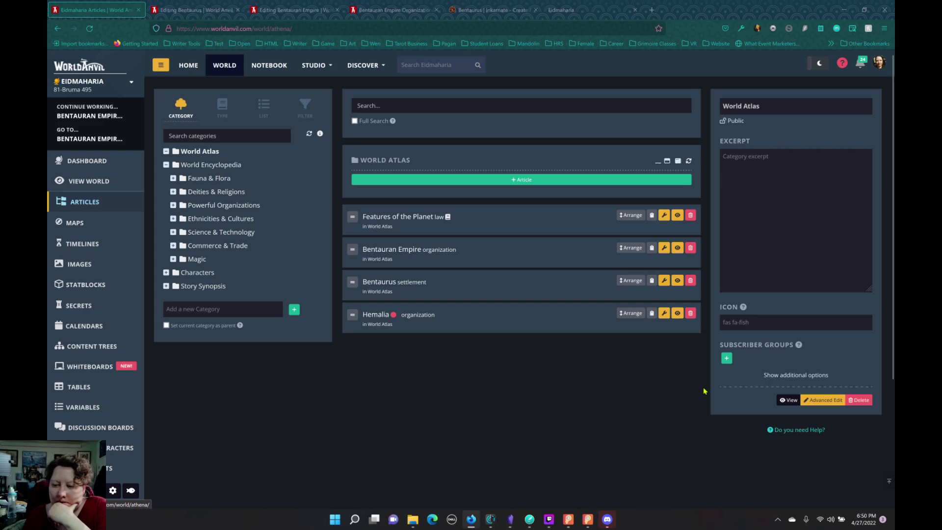
{"action": "left_click", "coordinate": [767, 168]}
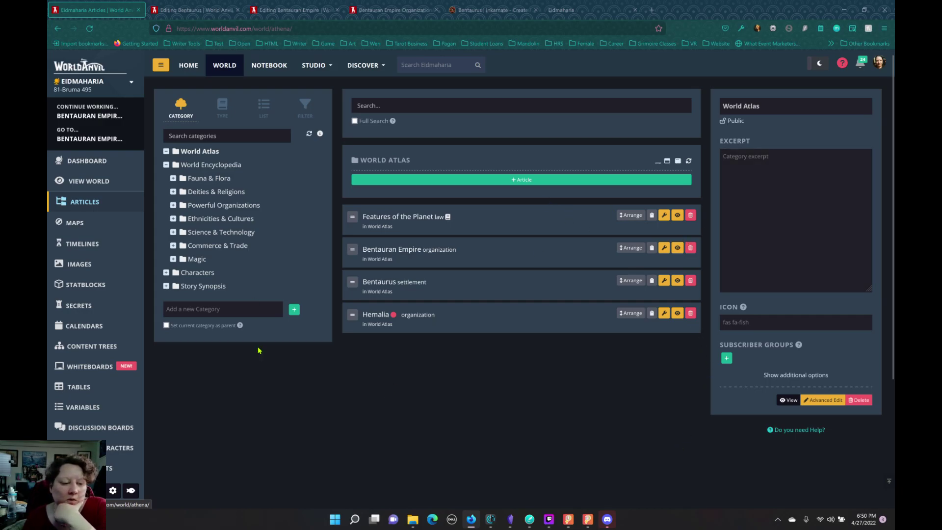
- Return to the published Bentauran Empire page with its World Codex listing
{"action": "left_click", "coordinate": [197, 14]}
{"action": "left_click", "coordinate": [396, 10]}
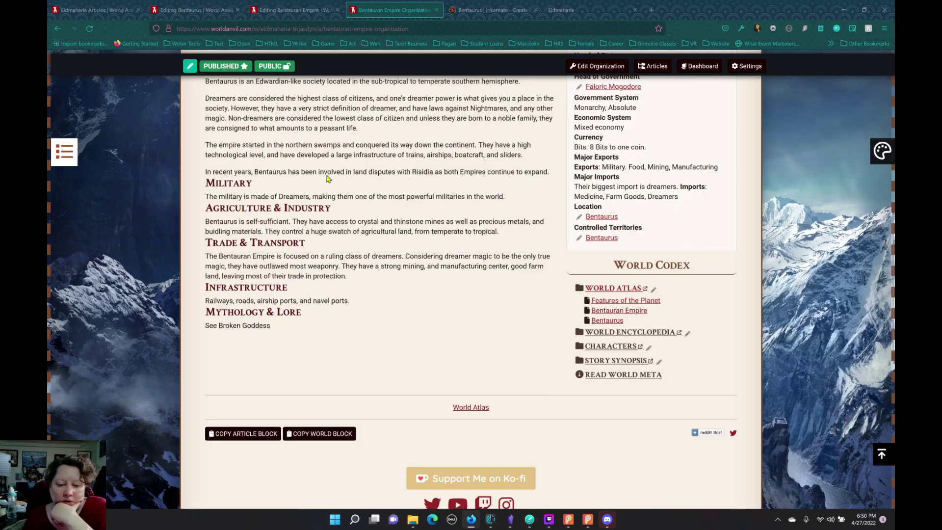
- Go to the Eidmaharia homepage and reveal the World Atlas articles in its World Codex
{"action": "scroll", "coordinate": [273, 372], "scroll_direction": "up", "scroll_amount": 6}
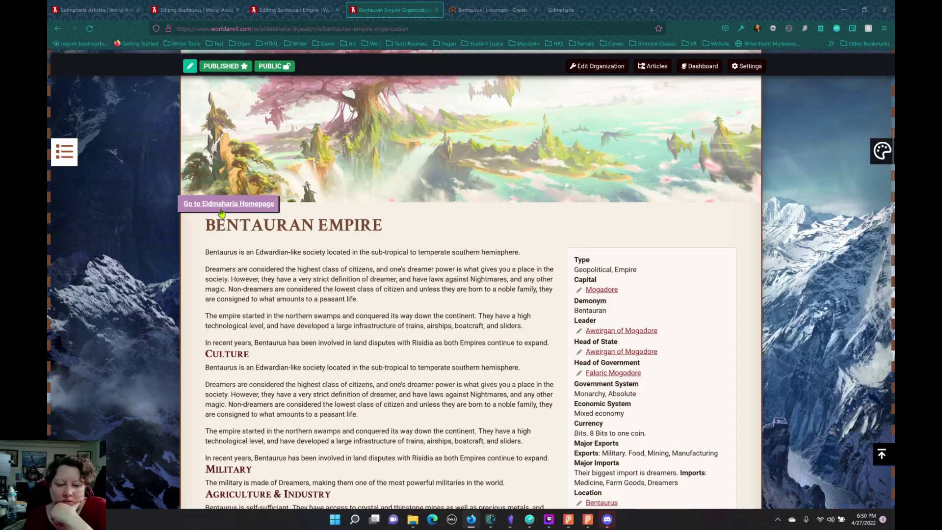
{"action": "left_click", "coordinate": [221, 210]}
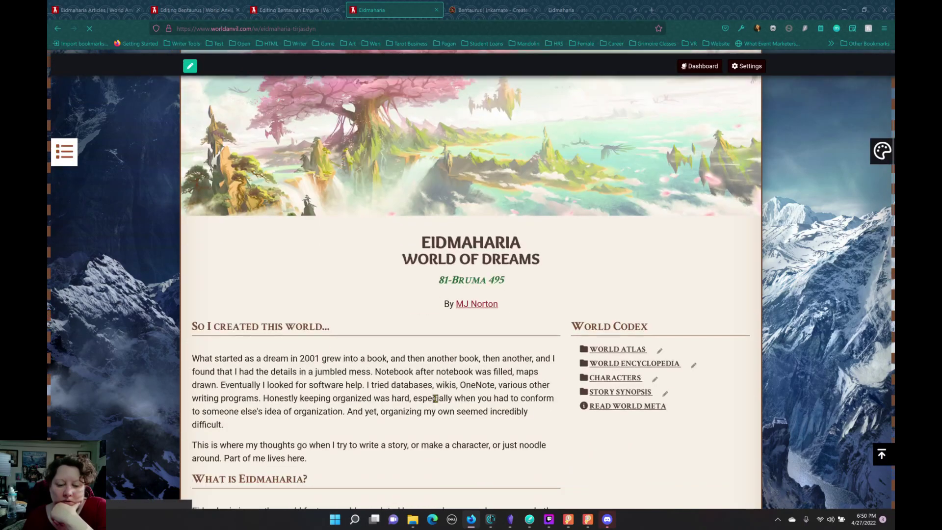
{"action": "scroll", "coordinate": [434, 398], "scroll_direction": "down", "scroll_amount": 5}
{"action": "scroll", "coordinate": [608, 265], "scroll_direction": "up", "scroll_amount": 2}
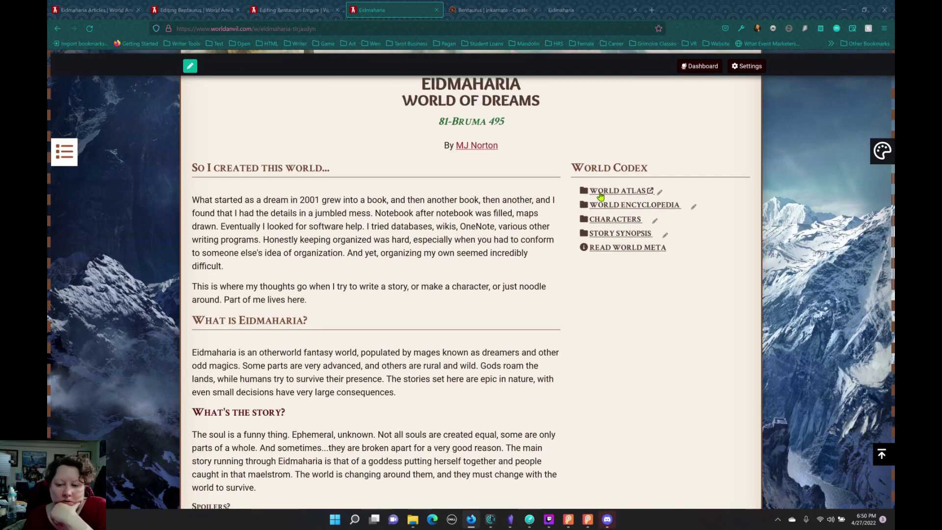
{"action": "mouse_move", "coordinate": [597, 198]}
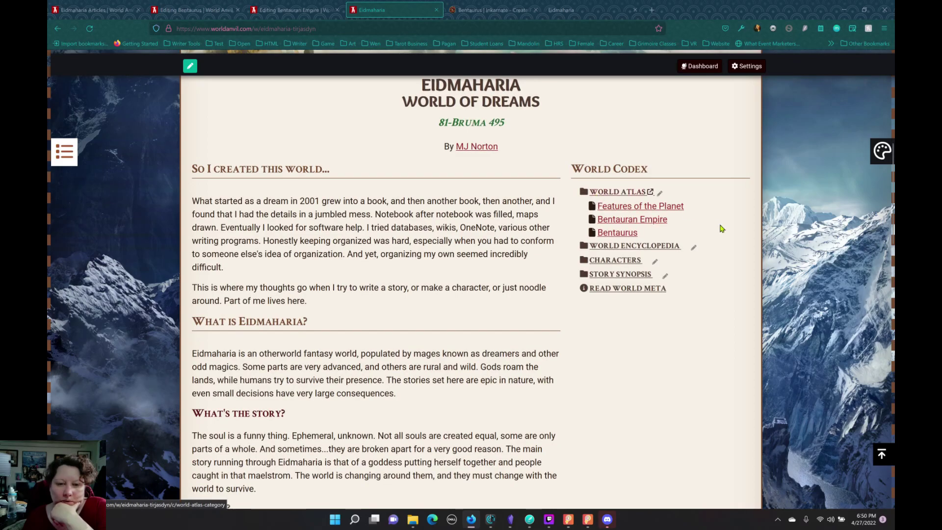
- Open the World Atlas category on the homepage and review the order of its article cards
{"action": "left_click", "coordinate": [617, 196]}
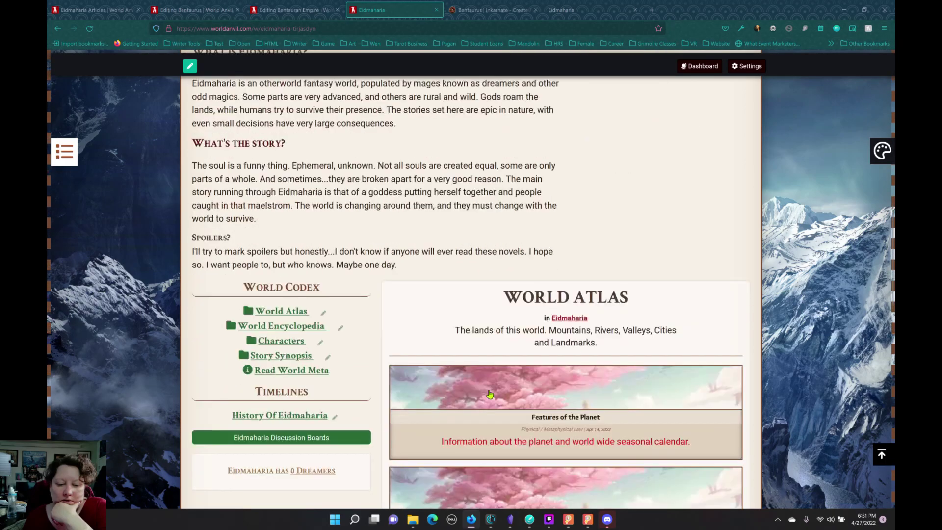
{"action": "scroll", "coordinate": [489, 394], "scroll_direction": "down", "scroll_amount": 5}
{"action": "scroll", "coordinate": [533, 263], "scroll_direction": "up", "scroll_amount": 4}
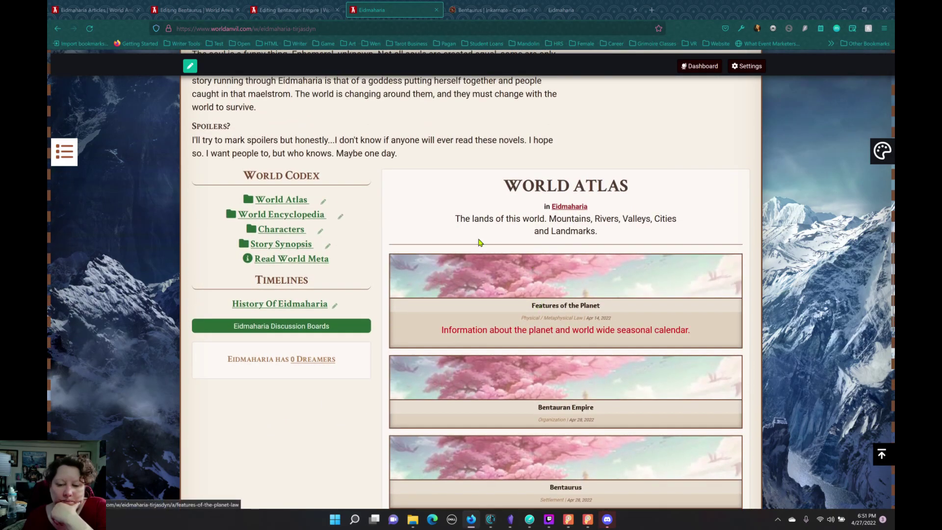
{"action": "scroll", "coordinate": [620, 368], "scroll_direction": "down", "scroll_amount": 4}
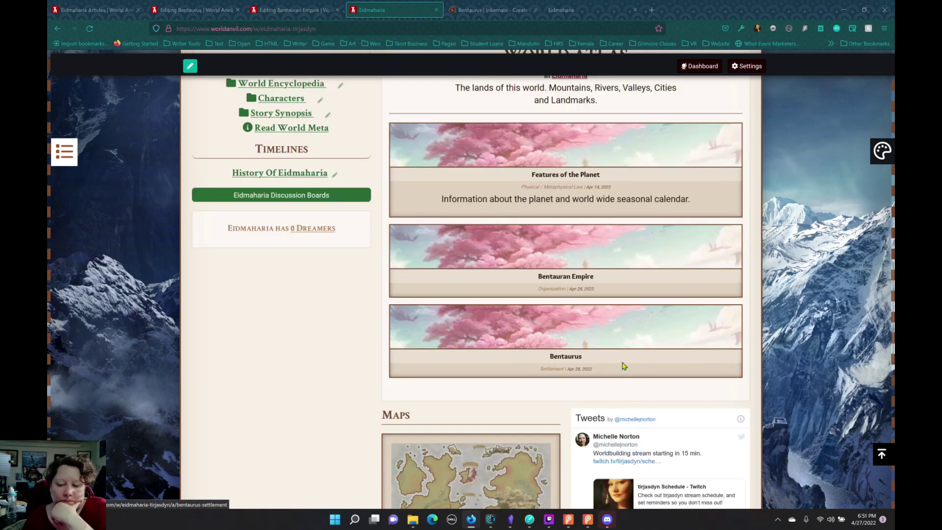
{"action": "scroll", "coordinate": [520, 327], "scroll_direction": "up", "scroll_amount": 4}
{"action": "scroll", "coordinate": [521, 327], "scroll_direction": "up", "scroll_amount": 1}
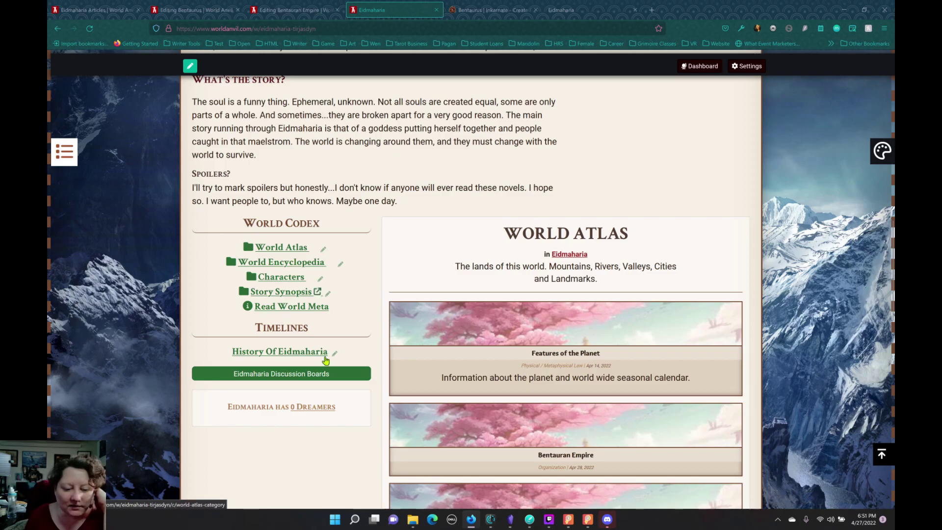
- Switch to the Bentauran Empire editing page, open the world's dashboard and review its article templates and Articles List
{"action": "left_click", "coordinate": [294, 10]}
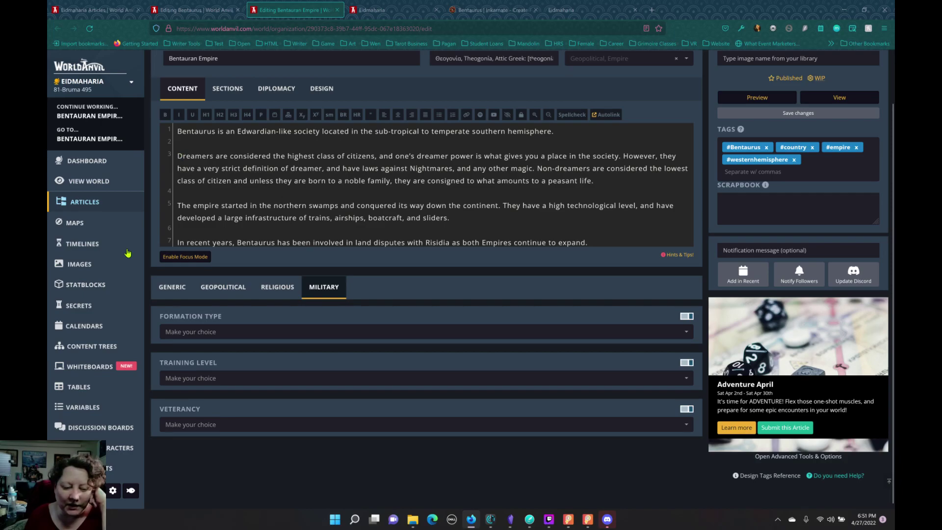
{"action": "left_click", "coordinate": [86, 161]}
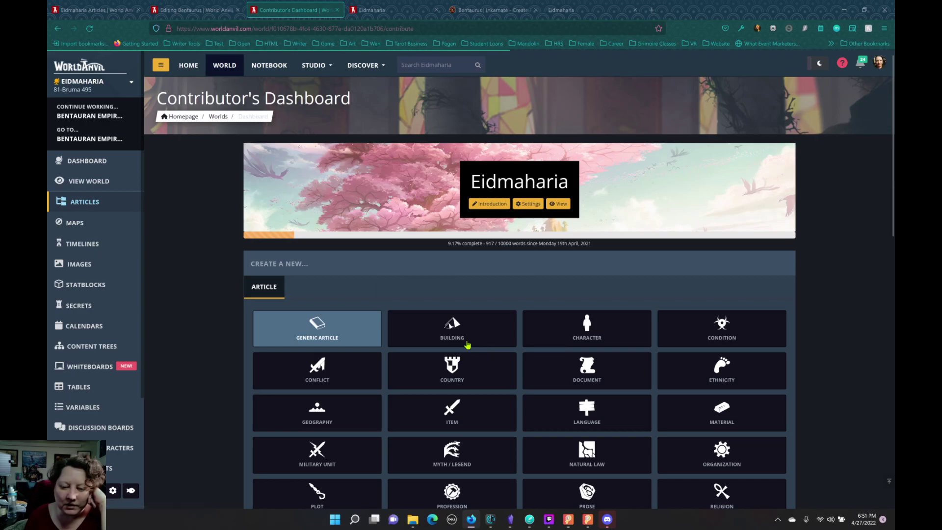
{"action": "scroll", "coordinate": [577, 314], "scroll_direction": "down", "scroll_amount": 9}
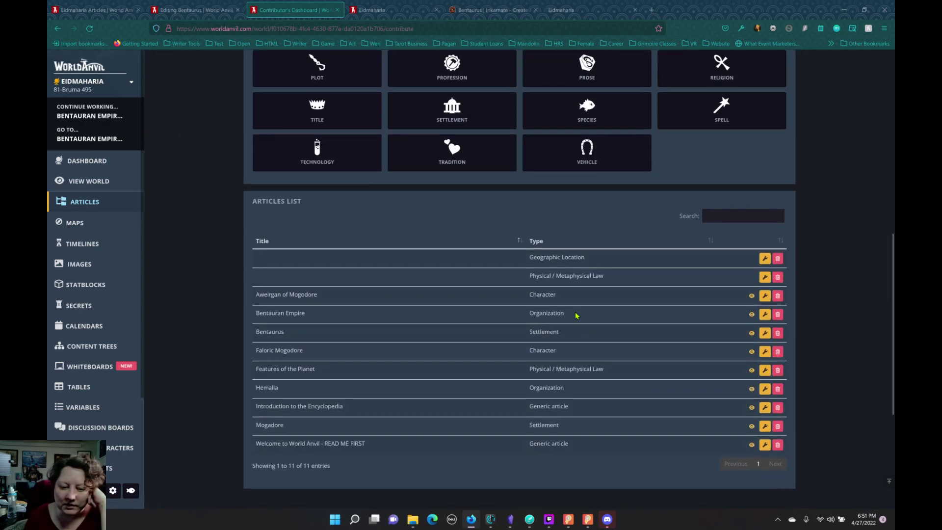
{"action": "scroll", "coordinate": [576, 315], "scroll_direction": "down", "scroll_amount": 4}
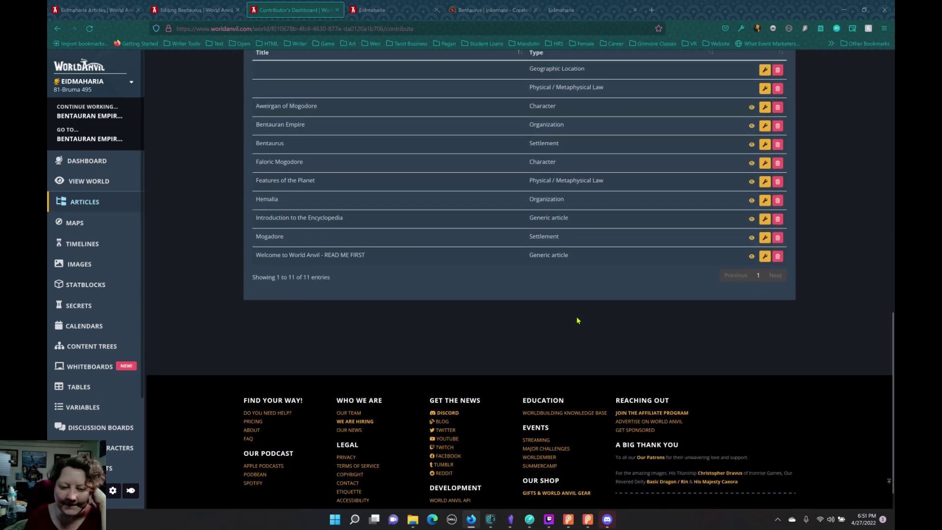
{"action": "scroll", "coordinate": [577, 318], "scroll_direction": "up", "scroll_amount": 5}
{"action": "scroll", "coordinate": [579, 320], "scroll_direction": "up", "scroll_amount": 8}
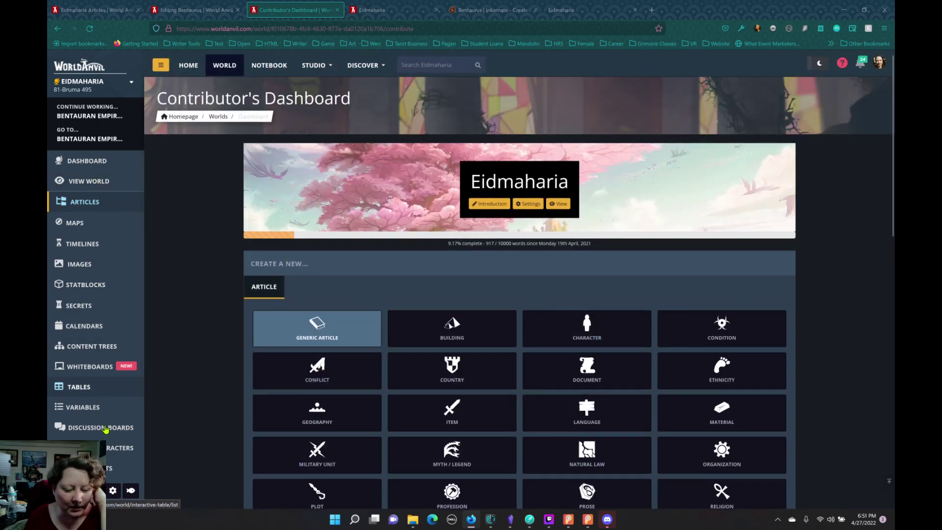
- Open the Eidmaharia Meta page and read the motivation text in its Scope section
{"action": "scroll", "coordinate": [115, 442], "scroll_direction": "down", "scroll_amount": 3}
{"action": "scroll", "coordinate": [115, 461], "scroll_direction": "down", "scroll_amount": 1}
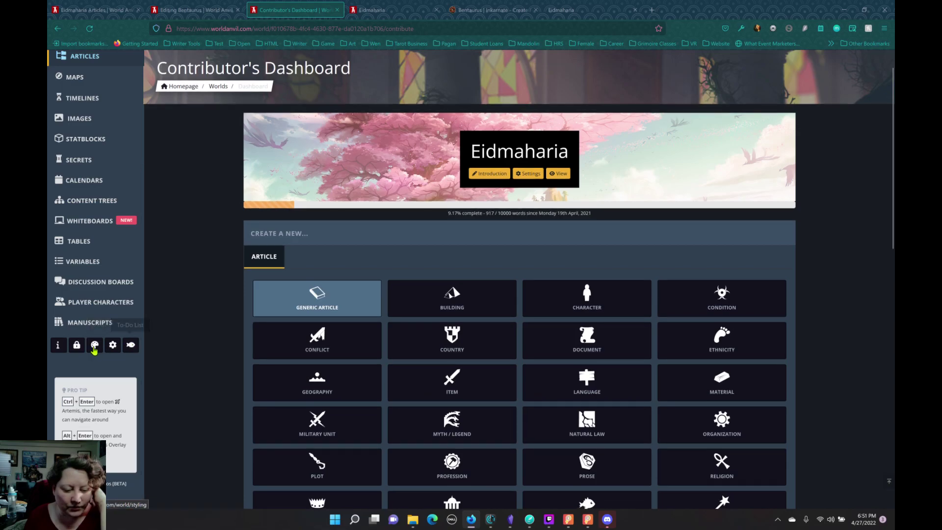
{"action": "left_click", "coordinate": [63, 347]}
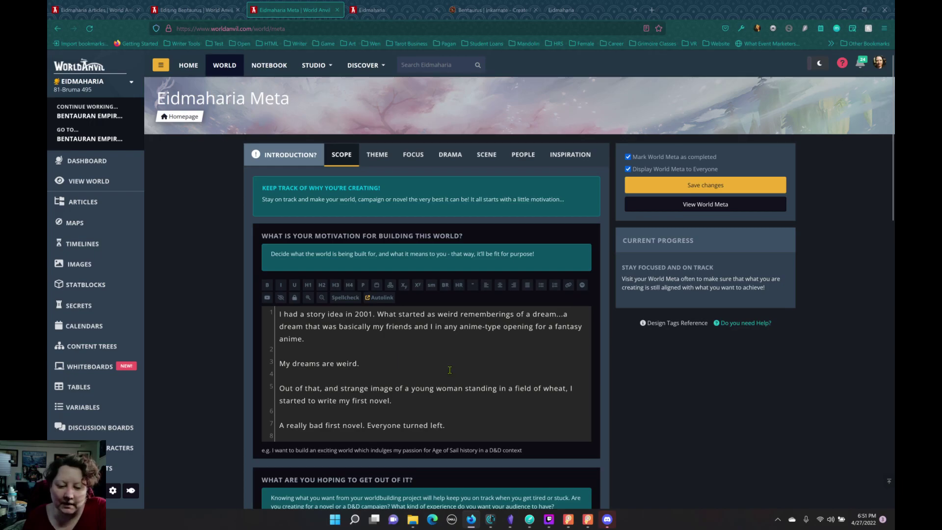
{"action": "scroll", "coordinate": [449, 370], "scroll_direction": "down", "scroll_amount": 2}
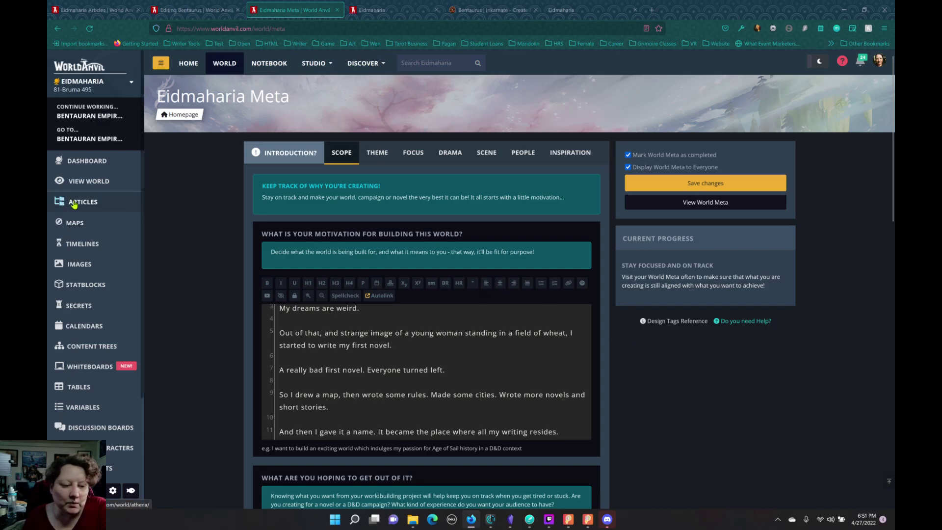
- Open the article manager for the Eidmaharia world
{"action": "left_click", "coordinate": [140, 203]}
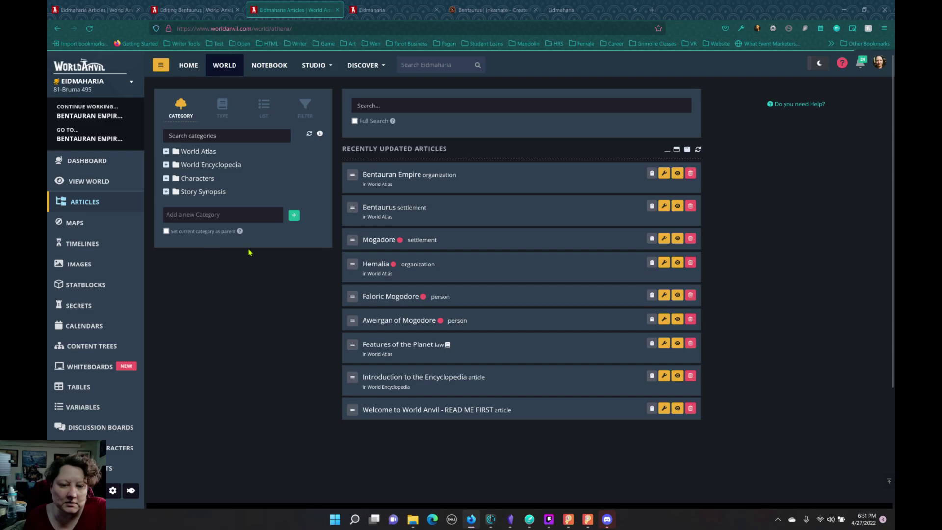
{"action": "left_click", "coordinate": [381, 68]}
{"action": "left_click", "coordinate": [289, 333]}
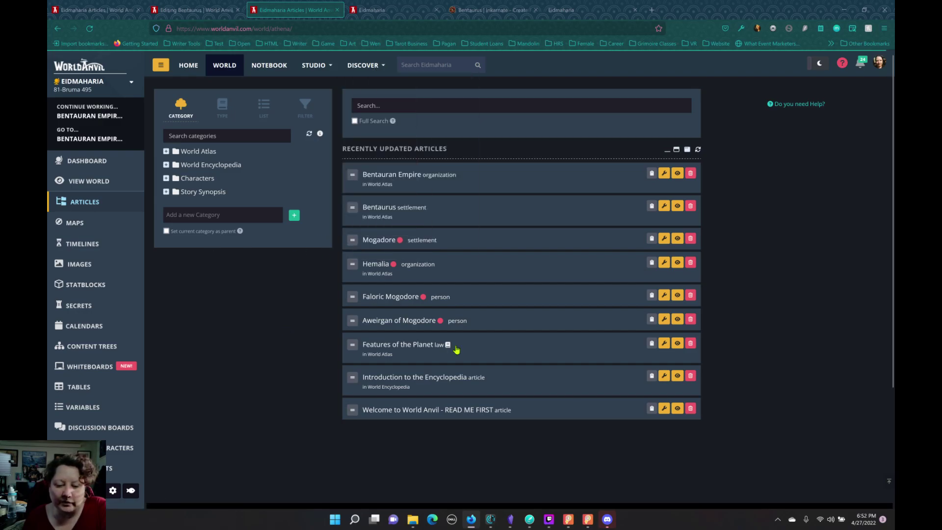
{"action": "left_click", "coordinate": [607, 521]}
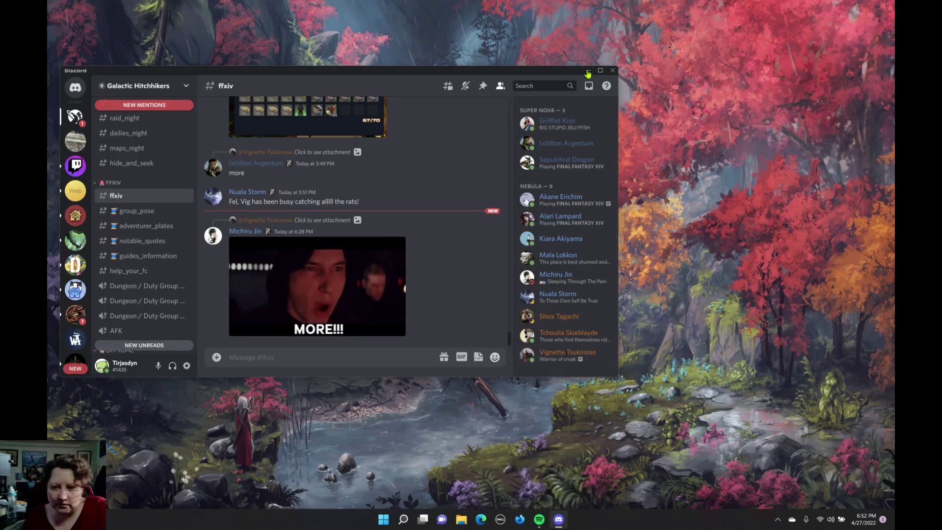
{"action": "left_click", "coordinate": [559, 519]}
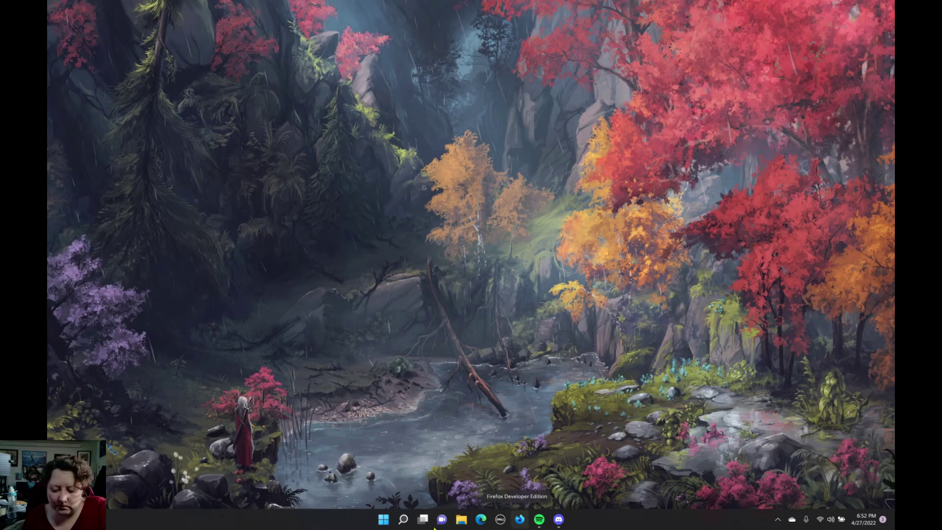
{"action": "left_click", "coordinate": [383, 520]}
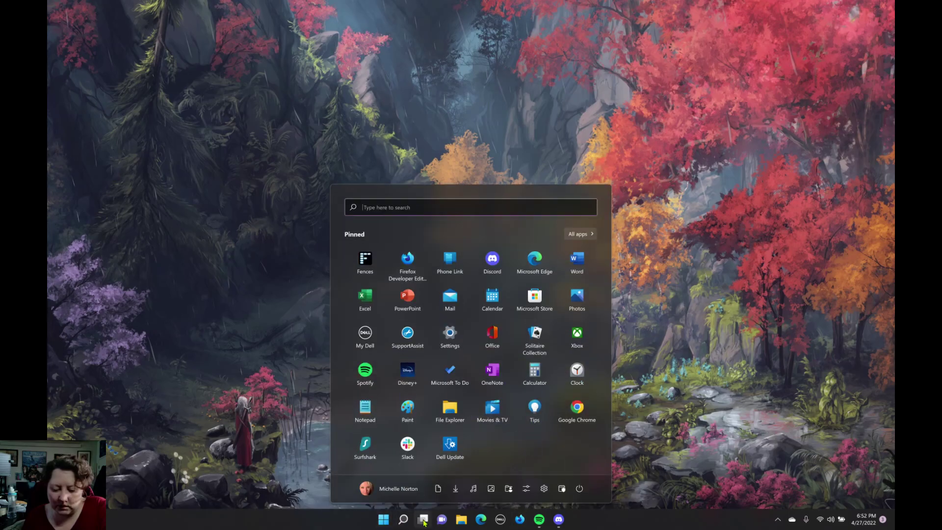
{"action": "mouse_move", "coordinate": [423, 519]}
{"action": "left_click", "coordinate": [436, 474]}
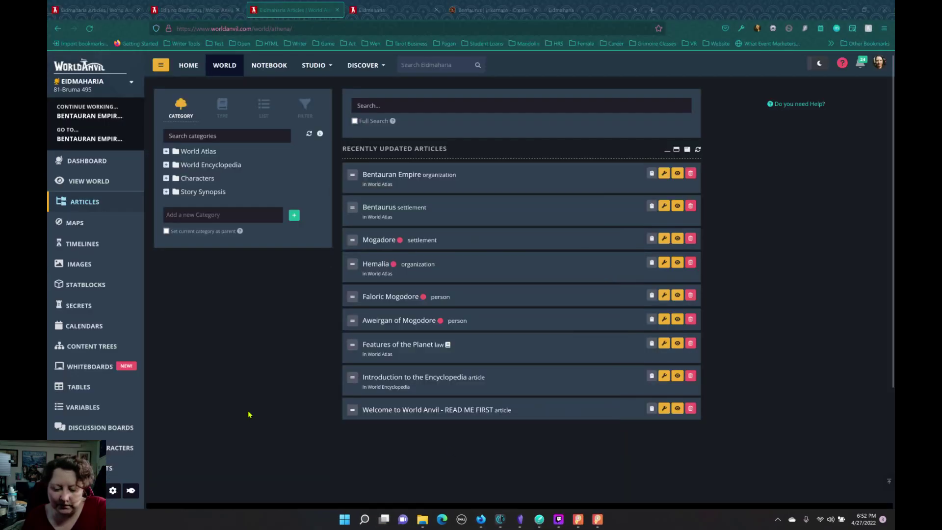
- Switch to Obsidian and read the 01.Countries note in the Eidmaharia vault
{"action": "left_click", "coordinate": [520, 519]}
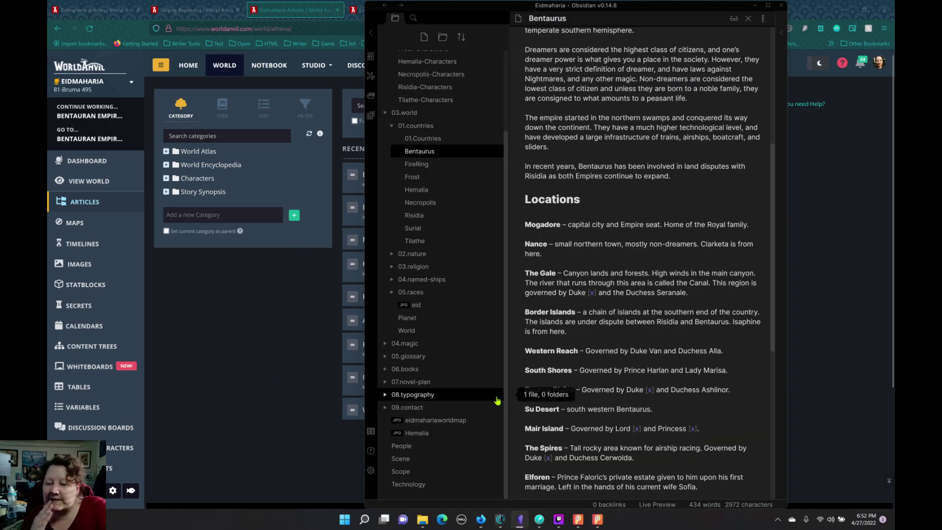
{"action": "left_click", "coordinate": [409, 140]}
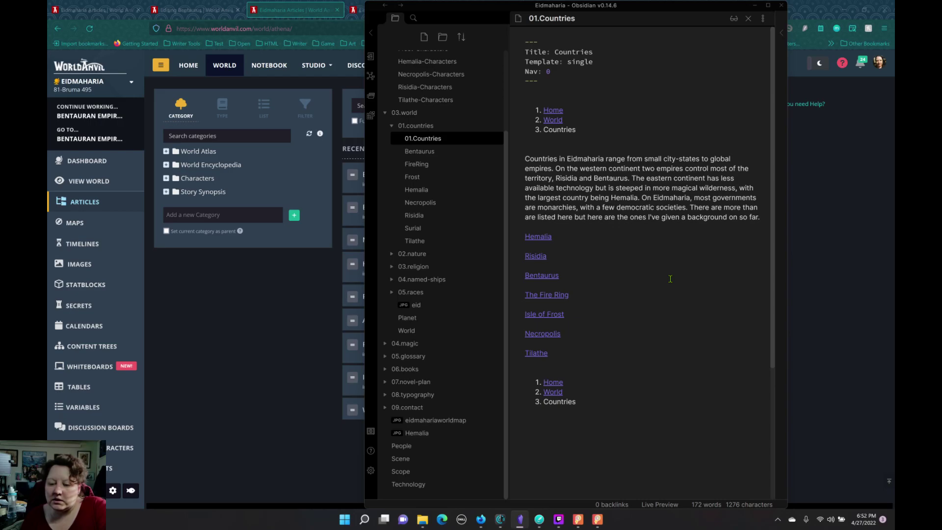
- Switch back to World Anvil in the browser and open the new article form for the World Atlas category
{"action": "left_click", "coordinate": [228, 290]}
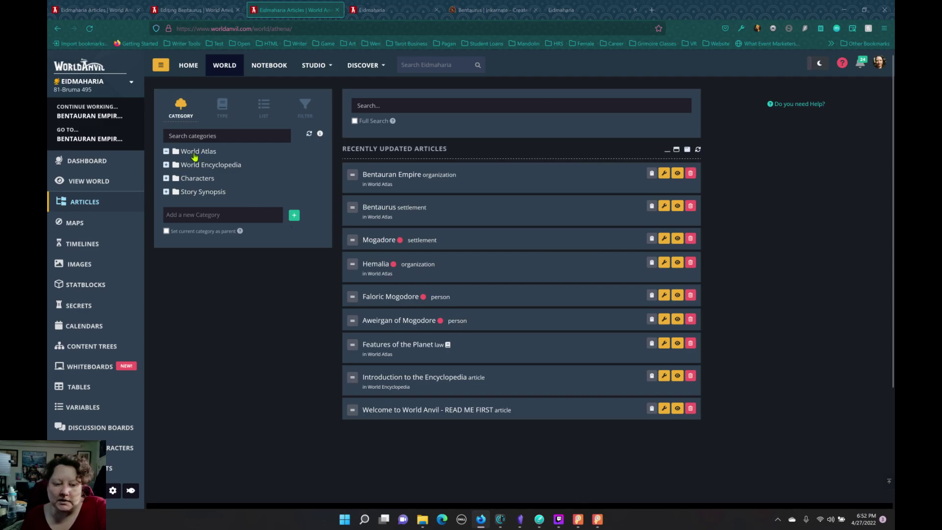
{"action": "left_click", "coordinate": [195, 152]}
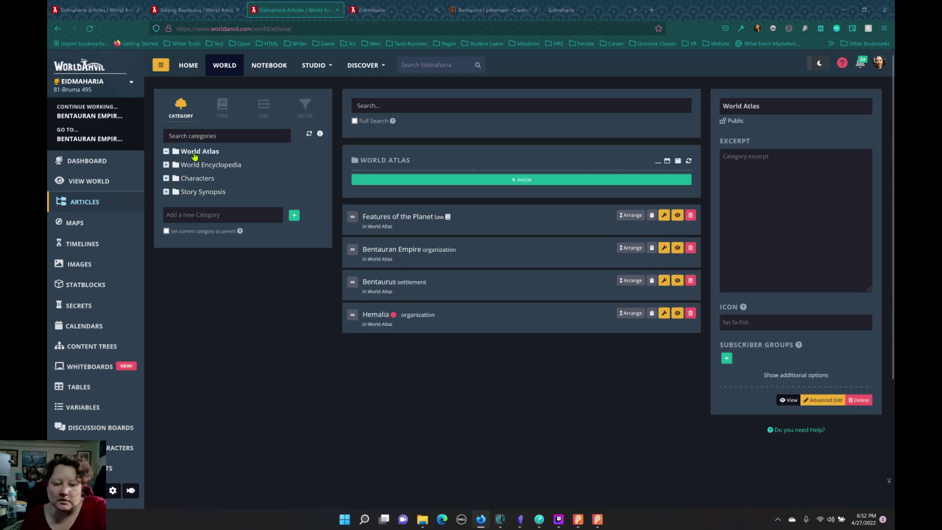
{"action": "left_click", "coordinate": [465, 184]}
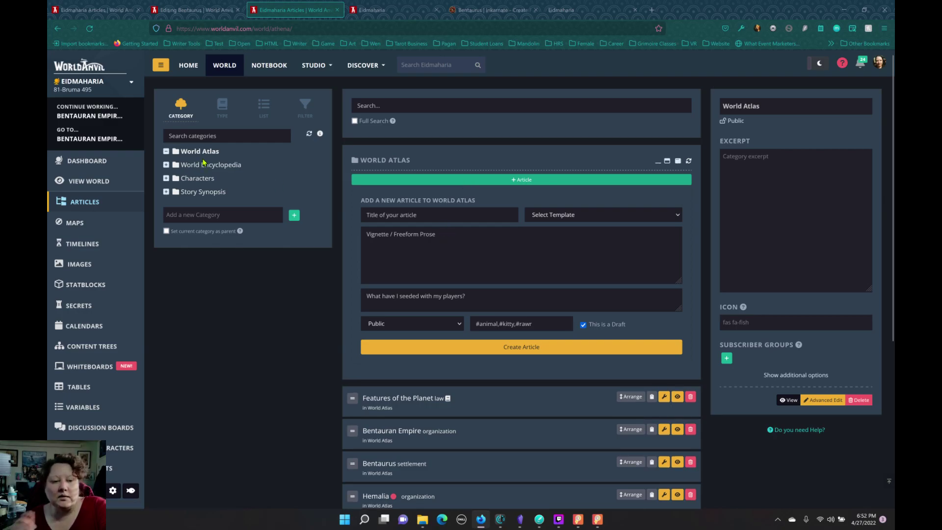
- Browse the articles by type, choose Geographic Locations and open the untitled location draft in the full editor
{"action": "left_click", "coordinate": [217, 115]}
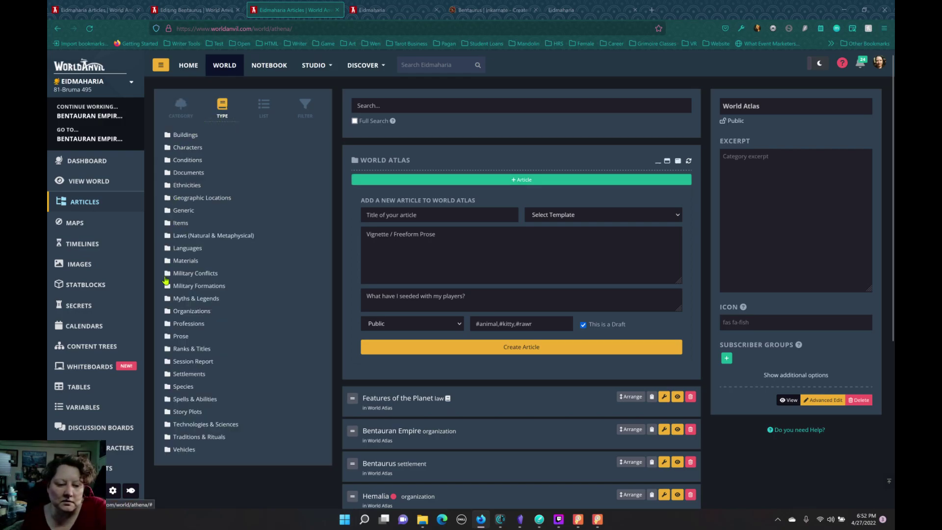
{"action": "left_click", "coordinate": [202, 198]}
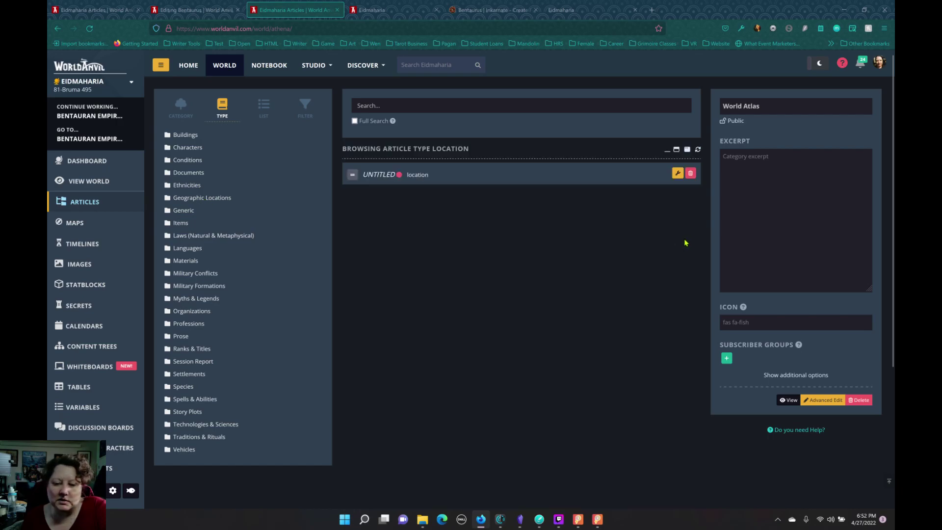
{"action": "left_click", "coordinate": [387, 180]}
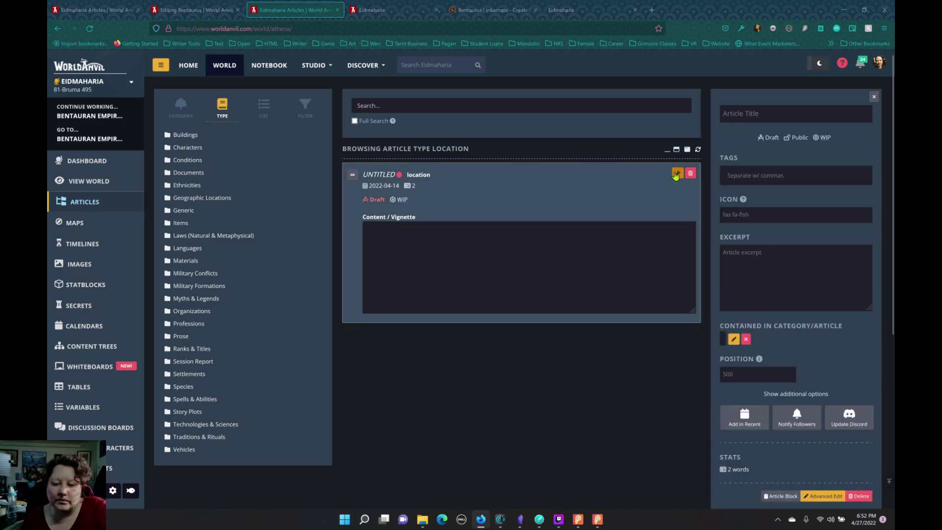
{"action": "left_click", "coordinate": [678, 173]}
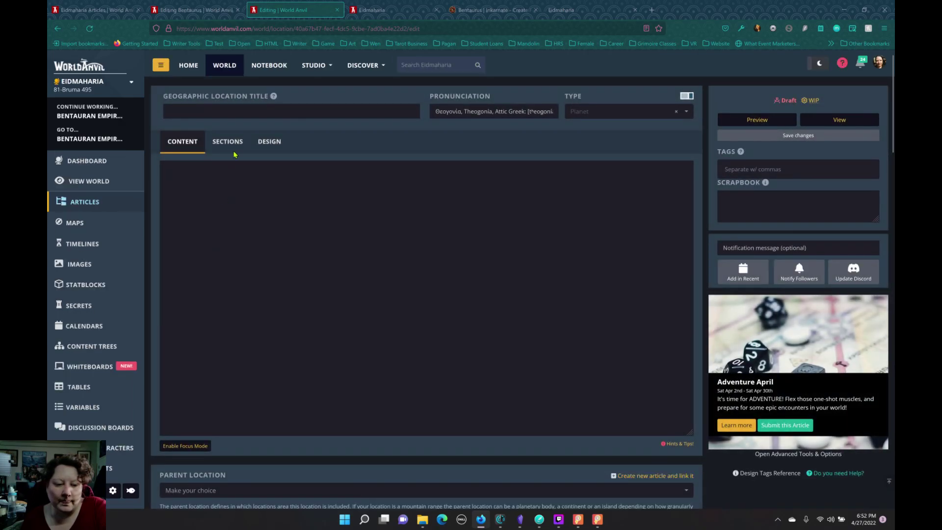
- Look through the available location types for the untitled geographic location, from Planet to the end of the list
{"action": "left_click", "coordinate": [572, 114]}
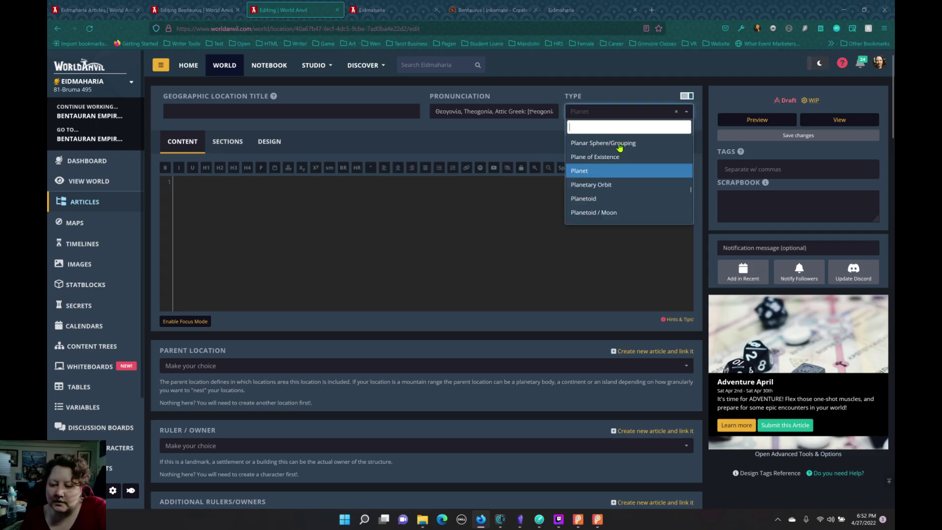
{"action": "scroll", "coordinate": [632, 154], "scroll_direction": "down", "scroll_amount": 3}
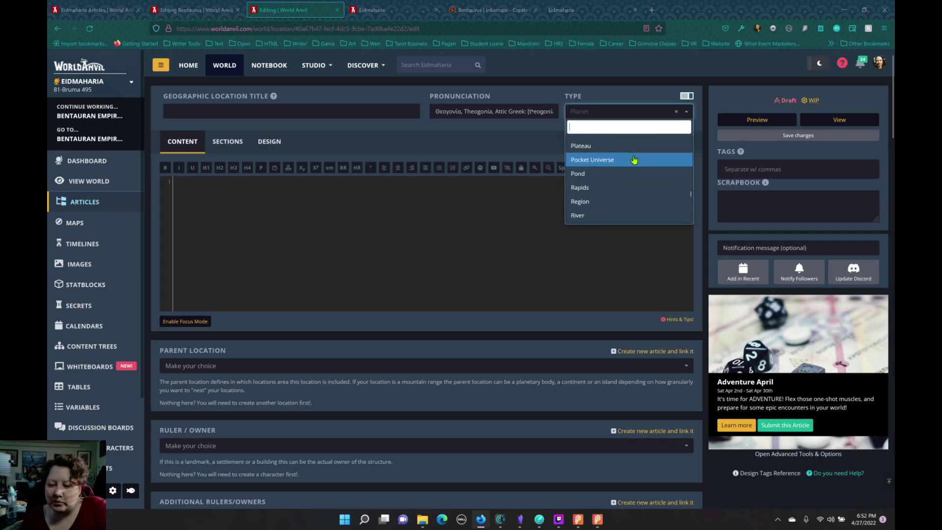
{"action": "scroll", "coordinate": [634, 160], "scroll_direction": "down", "scroll_amount": 2}
{"action": "scroll", "coordinate": [635, 159], "scroll_direction": "down", "scroll_amount": 4}
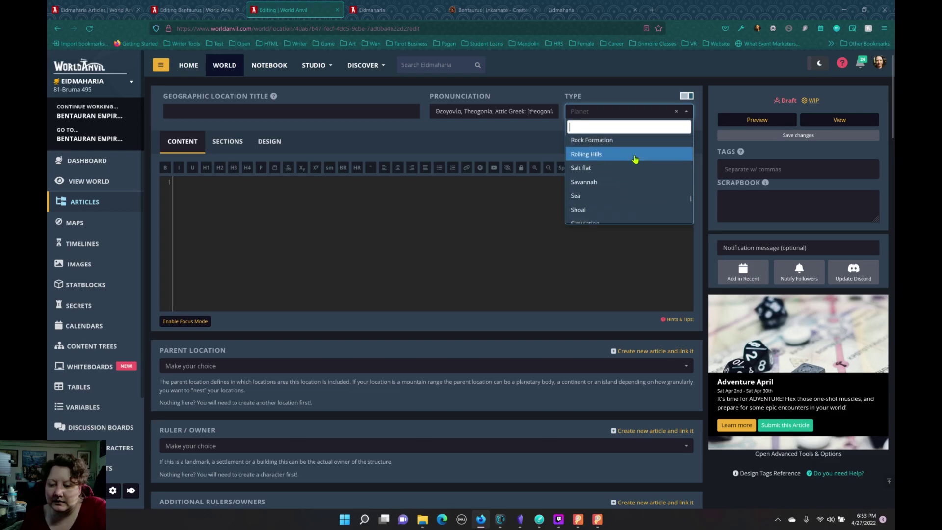
{"action": "scroll", "coordinate": [635, 158], "scroll_direction": "down", "scroll_amount": 1}
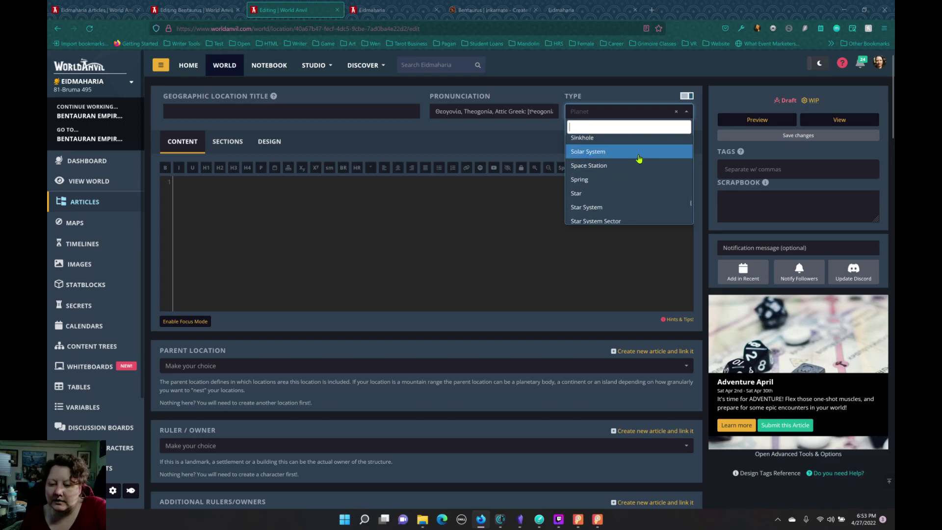
{"action": "scroll", "coordinate": [638, 159], "scroll_direction": "up", "scroll_amount": 4}
{"action": "scroll", "coordinate": [640, 158], "scroll_direction": "up", "scroll_amount": 4}
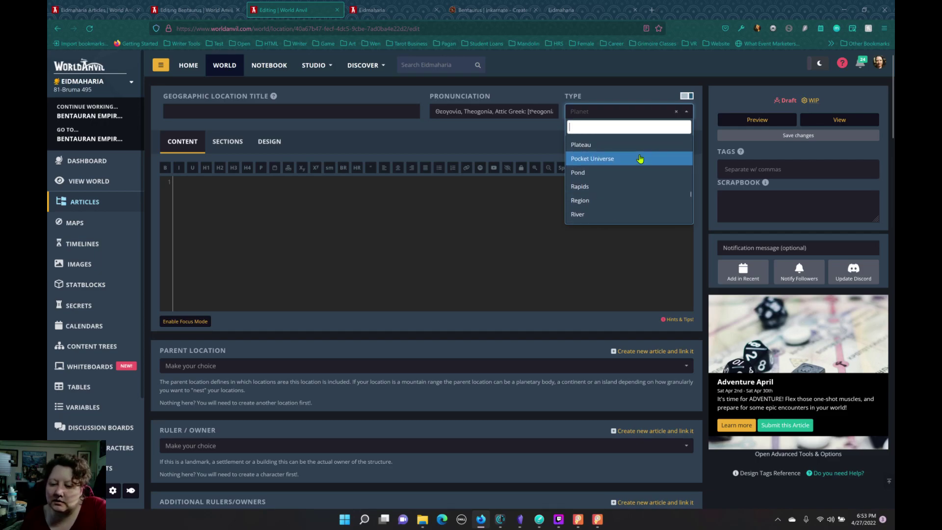
{"action": "scroll", "coordinate": [640, 158], "scroll_direction": "down", "scroll_amount": 5}
{"action": "scroll", "coordinate": [640, 160], "scroll_direction": "down", "scroll_amount": 1}
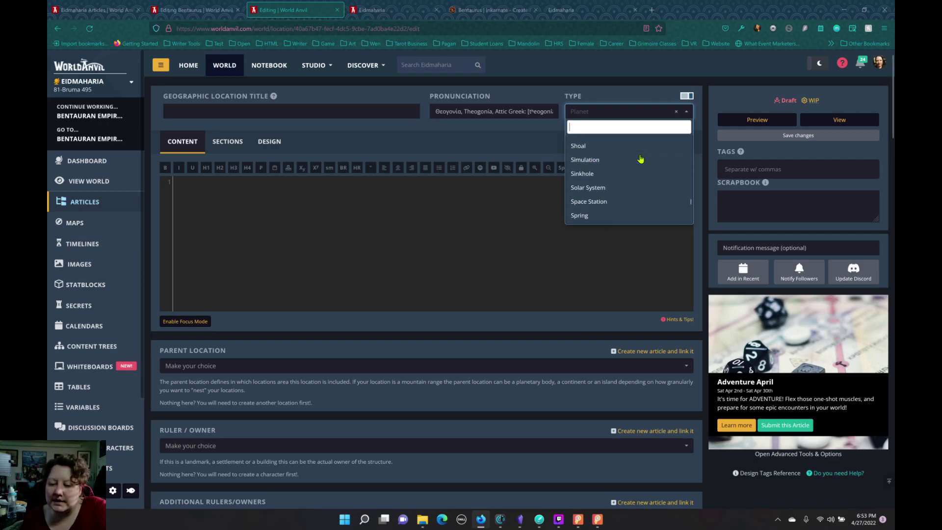
{"action": "scroll", "coordinate": [640, 159], "scroll_direction": "down", "scroll_amount": 1}
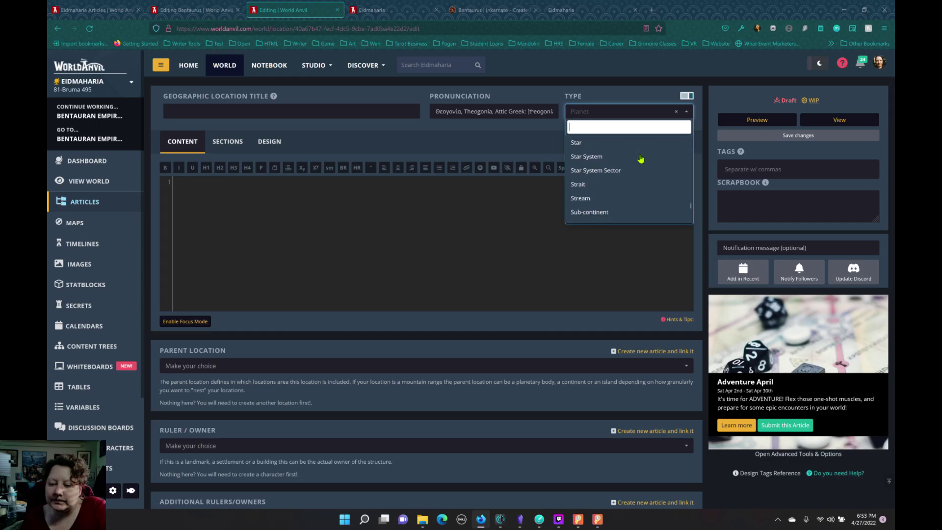
{"action": "scroll", "coordinate": [640, 159], "scroll_direction": "down", "scroll_amount": 4}
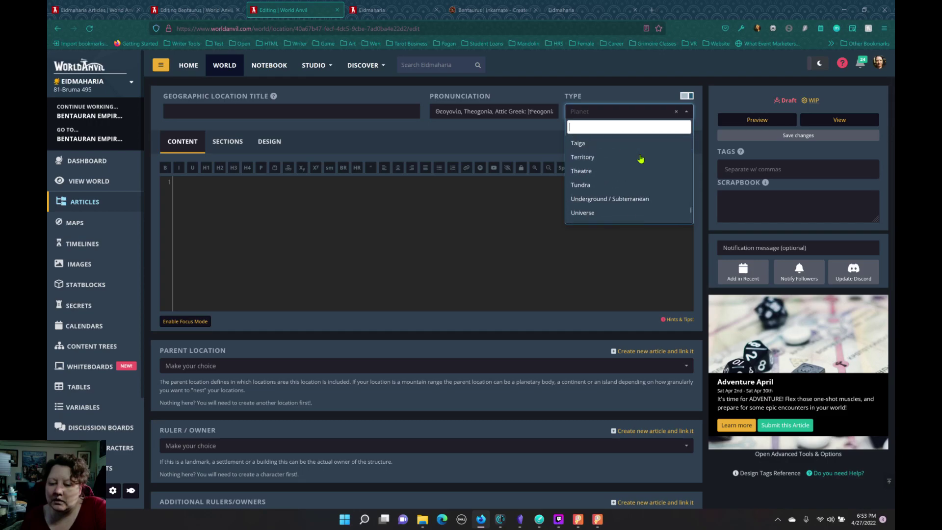
{"action": "scroll", "coordinate": [640, 158], "scroll_direction": "down", "scroll_amount": 1}
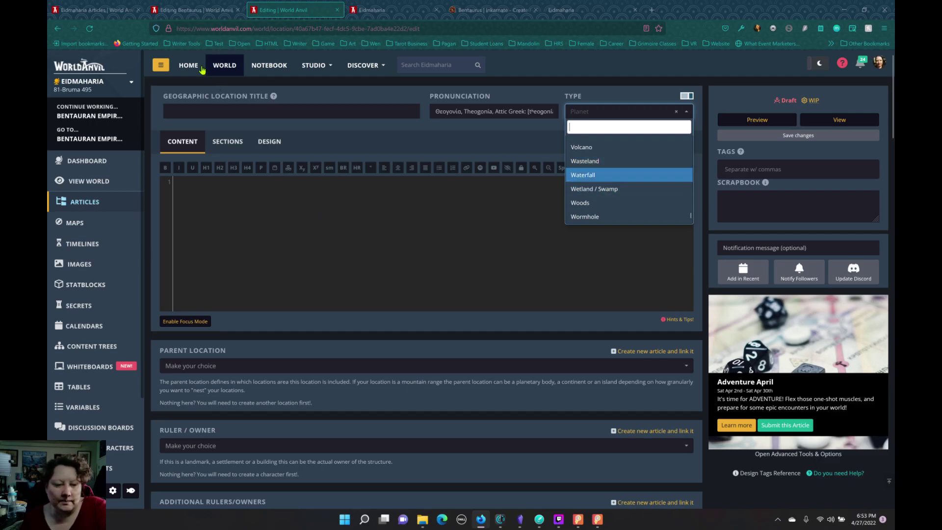
- Return to the Eidmaharia article manager and select the World Atlas category
{"action": "left_click", "coordinate": [79, 205]}
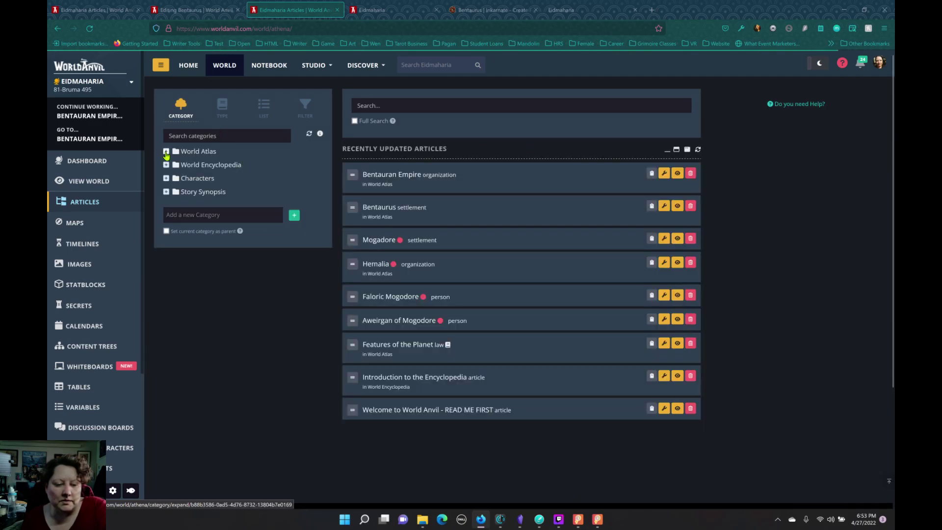
{"action": "left_click", "coordinate": [191, 157]}
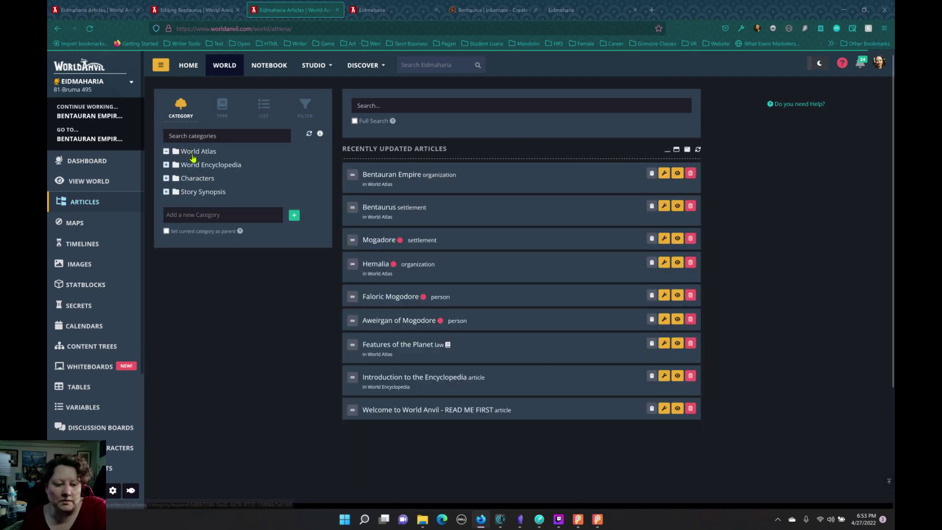
{"action": "right_click", "coordinate": [195, 156]}
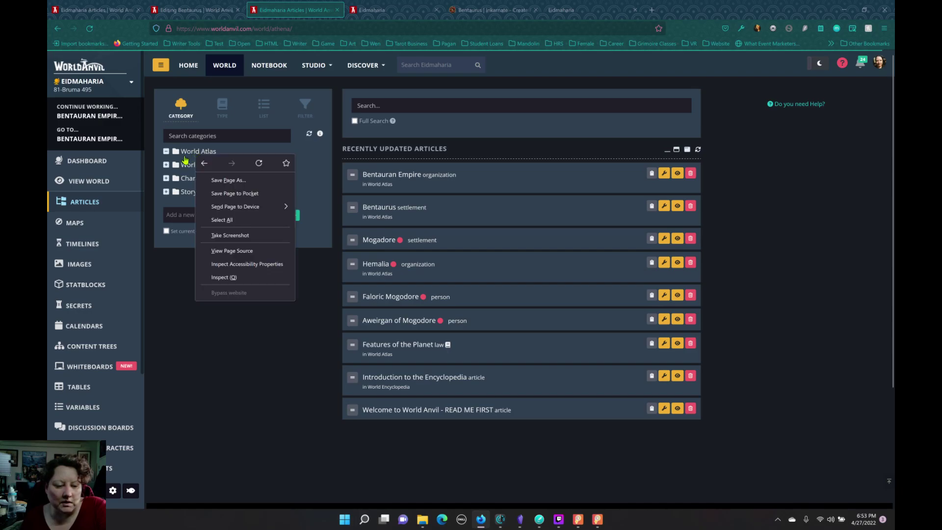
{"action": "key", "text": "Escape"}
- Add a category named Countries and try to nest it under World Atlas
{"action": "left_click", "coordinate": [253, 216]}
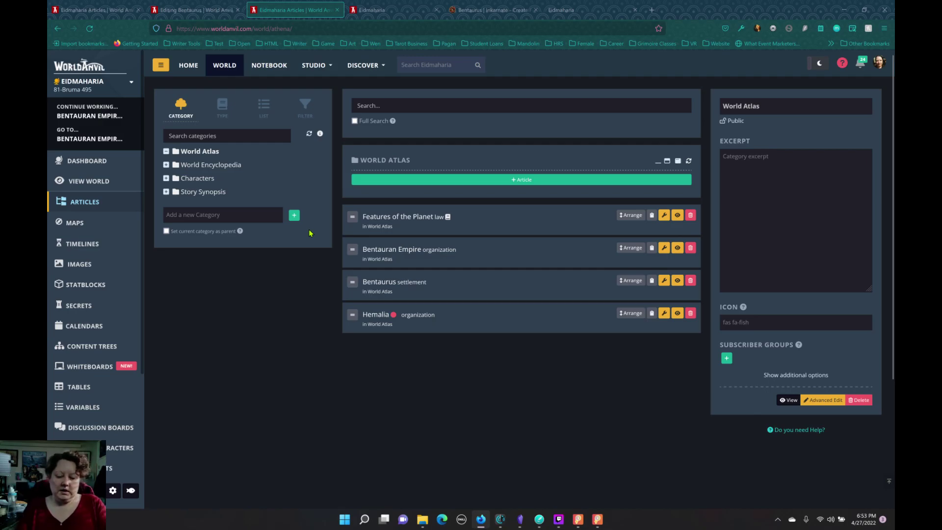
{"action": "type", "text": "Count"}
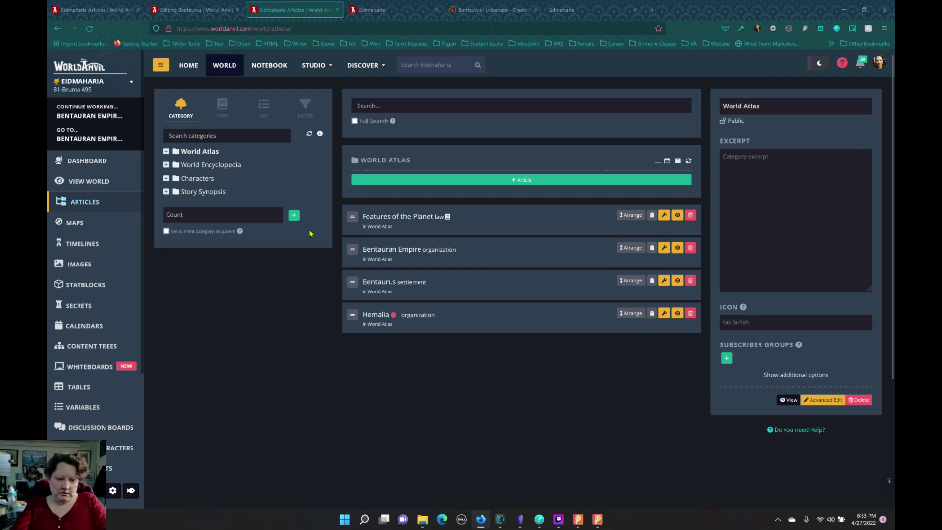
{"action": "type", "text": "ries"}
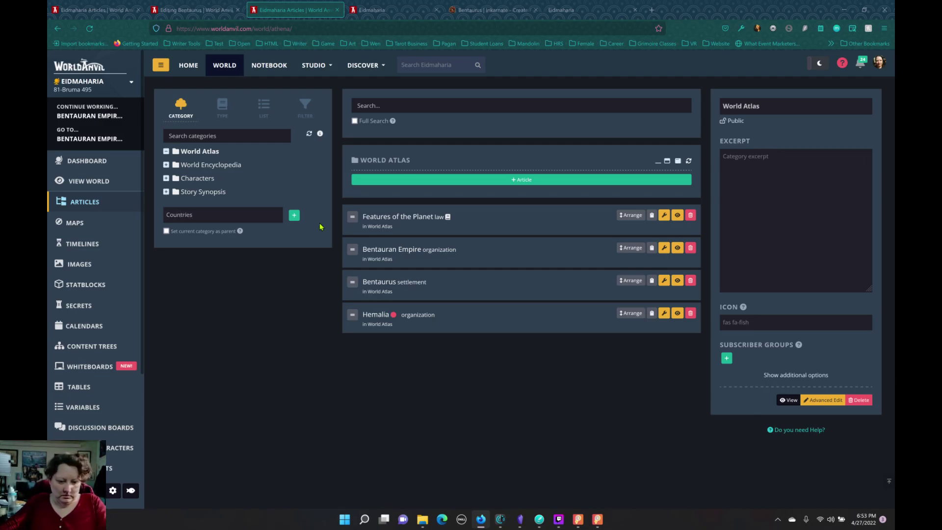
{"action": "left_click", "coordinate": [294, 215]}
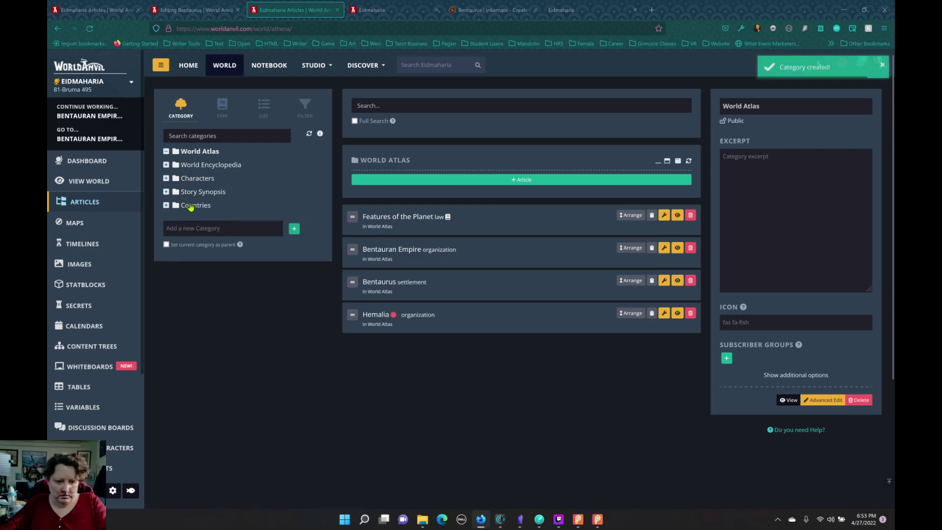
{"action": "left_click_drag", "start_coordinate": [191, 206], "coordinate": [199, 154]}
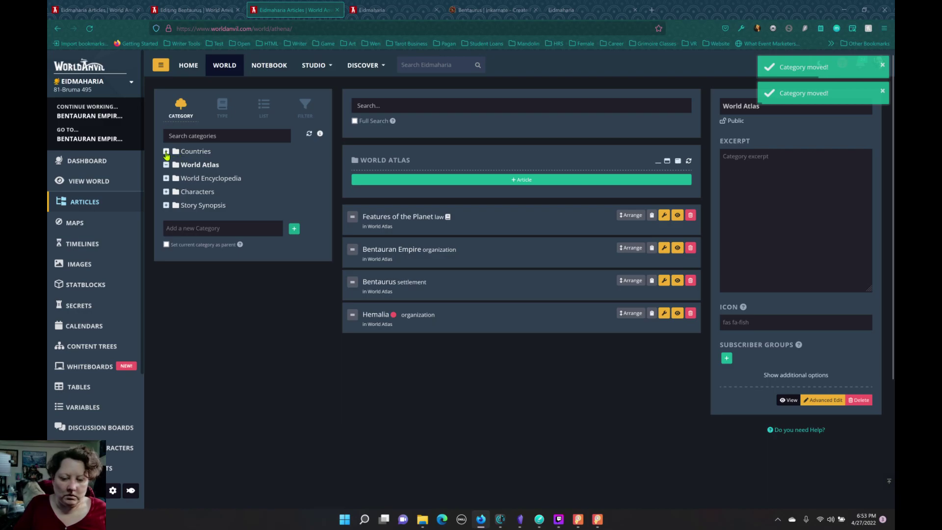
- Select the misplaced Countries category and delete it
{"action": "left_click", "coordinate": [198, 152]}
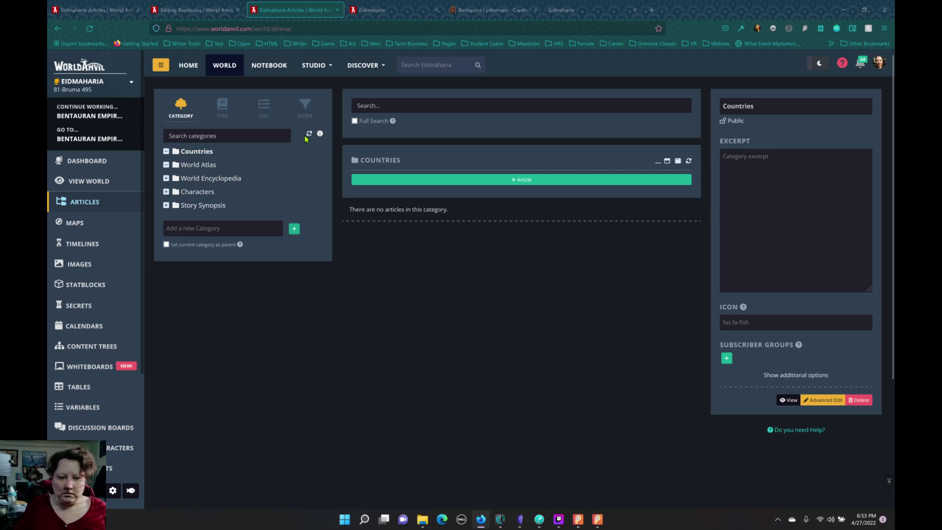
{"action": "left_click", "coordinate": [259, 114]}
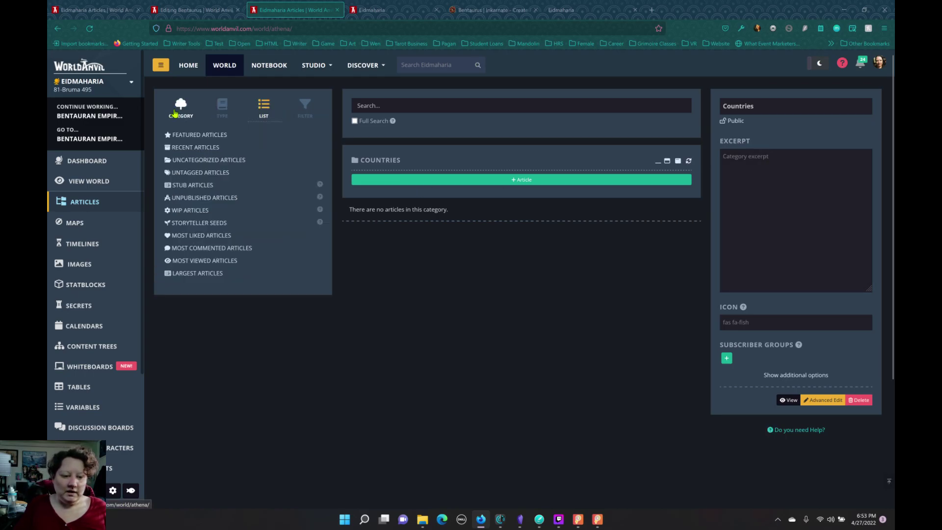
{"action": "left_click", "coordinate": [178, 112]}
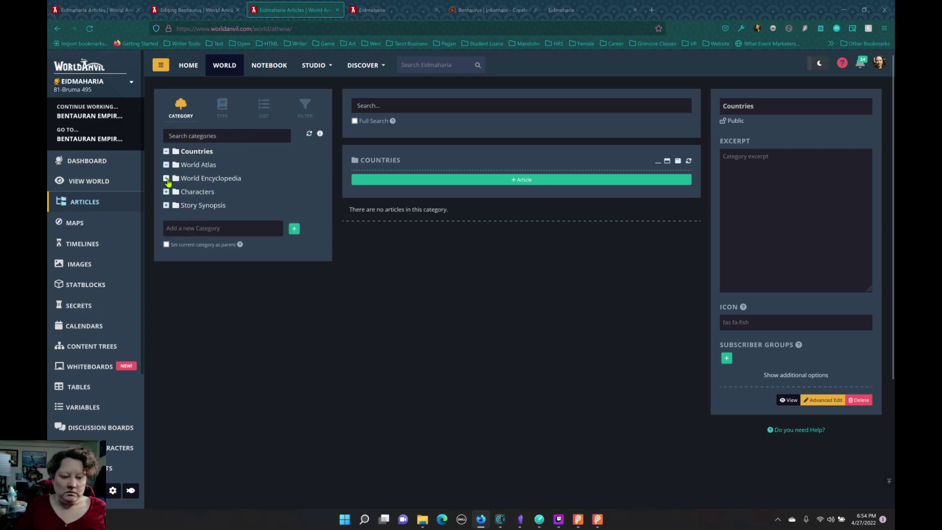
{"action": "right_click", "coordinate": [199, 155]}
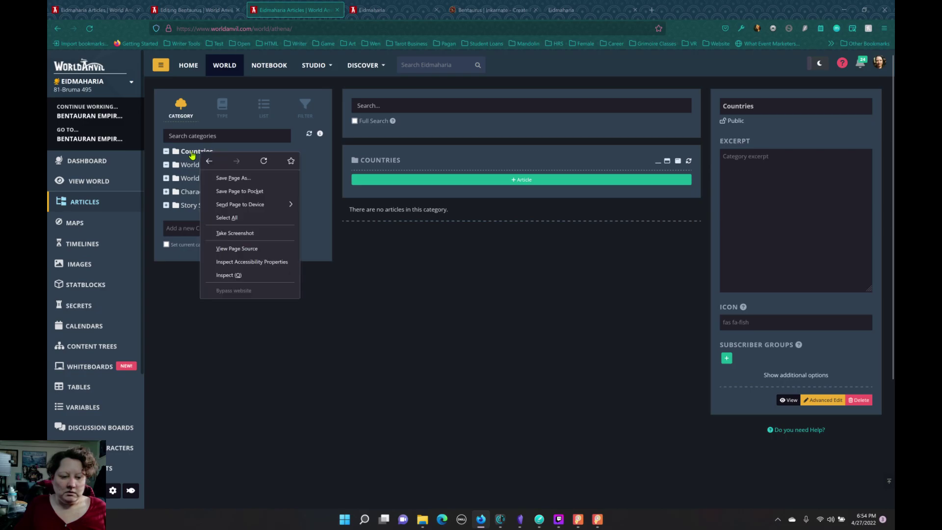
{"action": "key", "text": "Escape"}
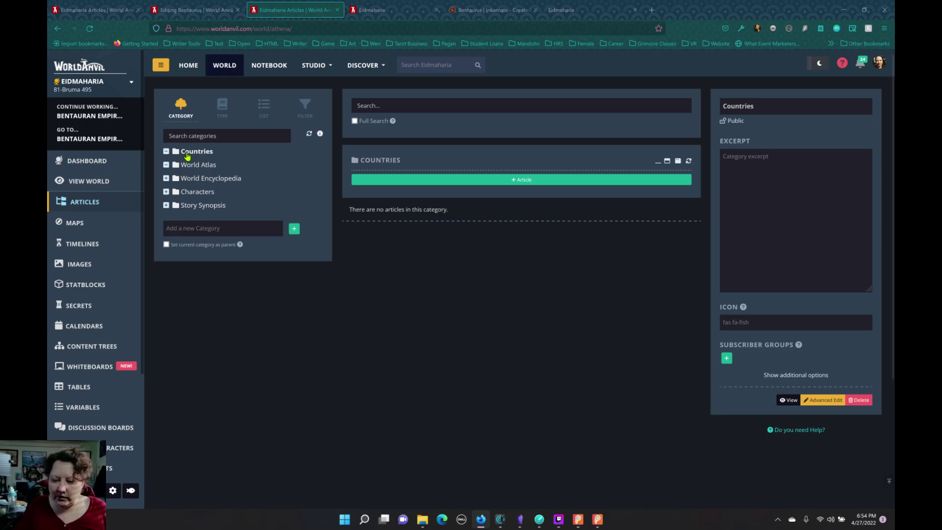
{"action": "left_click", "coordinate": [861, 400]}
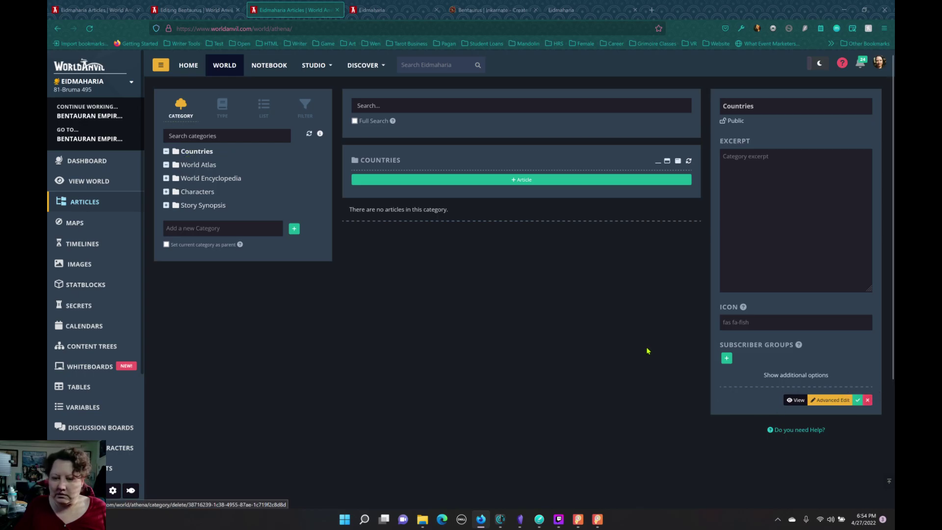
{"action": "left_click", "coordinate": [857, 400]}
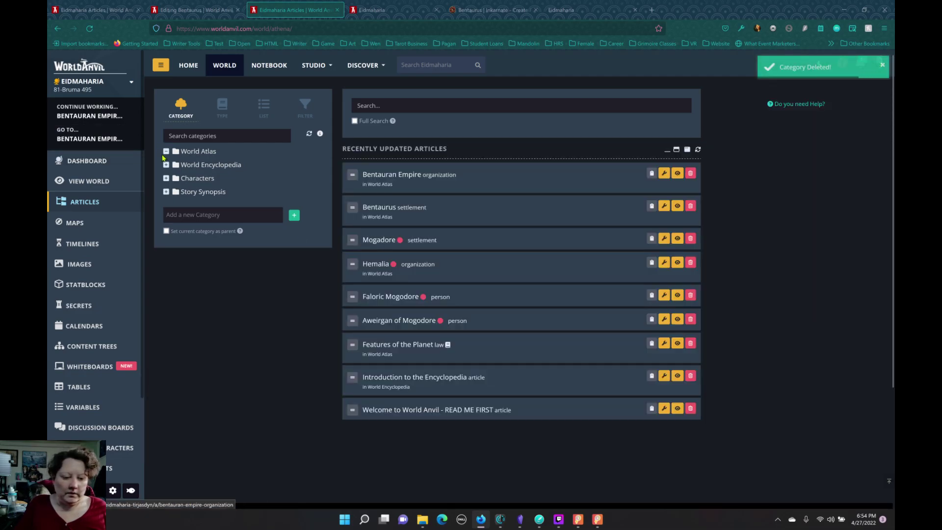
- Create a Countries category with World Atlas set as its parent, and open the new subcategory
{"action": "left_click", "coordinate": [198, 153]}
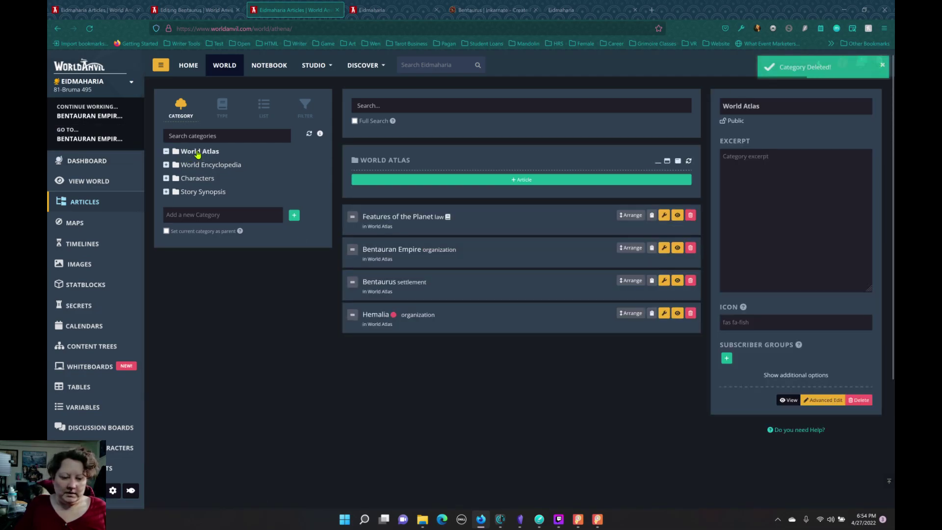
{"action": "left_click", "coordinate": [211, 216]}
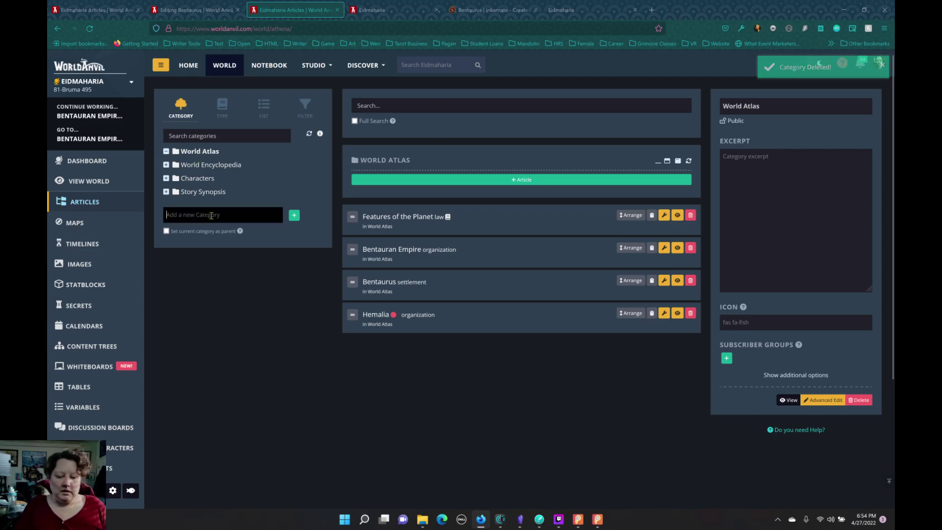
{"action": "type", "text": "Co"}
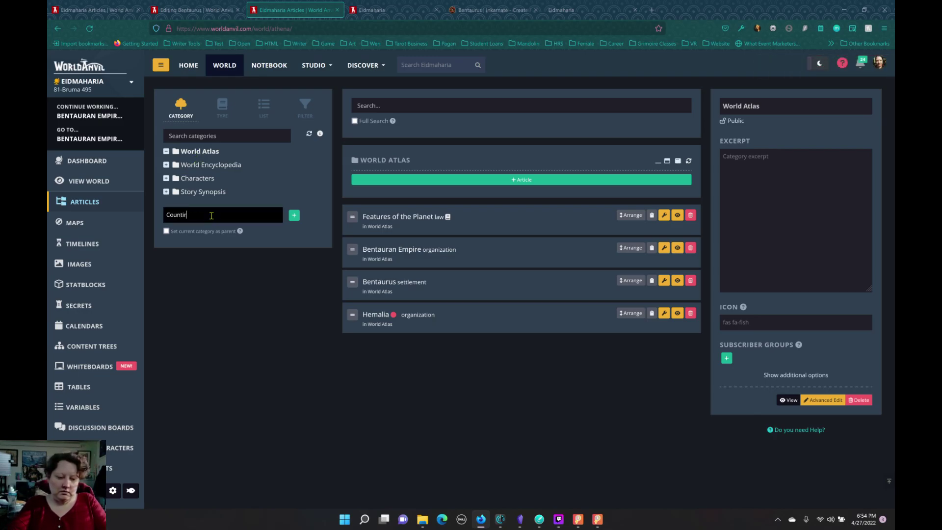
{"action": "type", "text": "untries"}
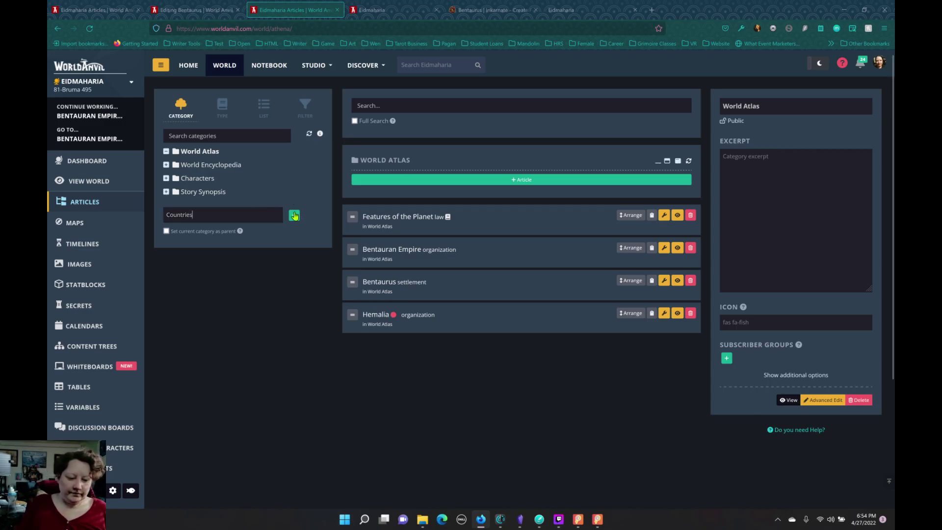
{"action": "left_click", "coordinate": [168, 232]}
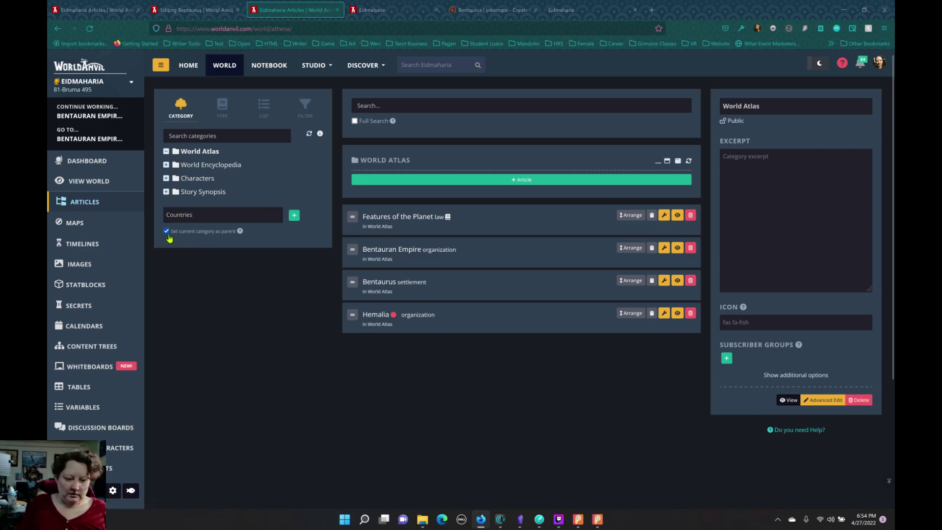
{"action": "key", "text": "Return"}
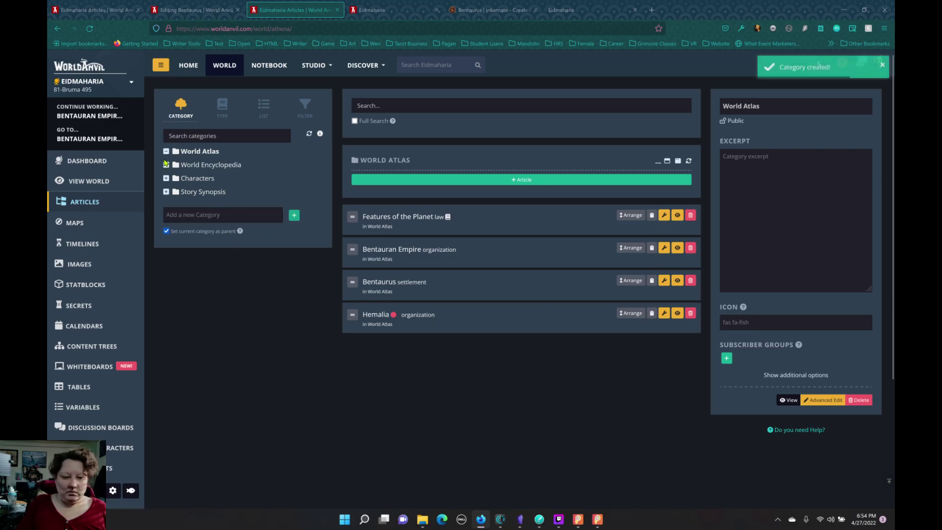
{"action": "left_click", "coordinate": [167, 152]}
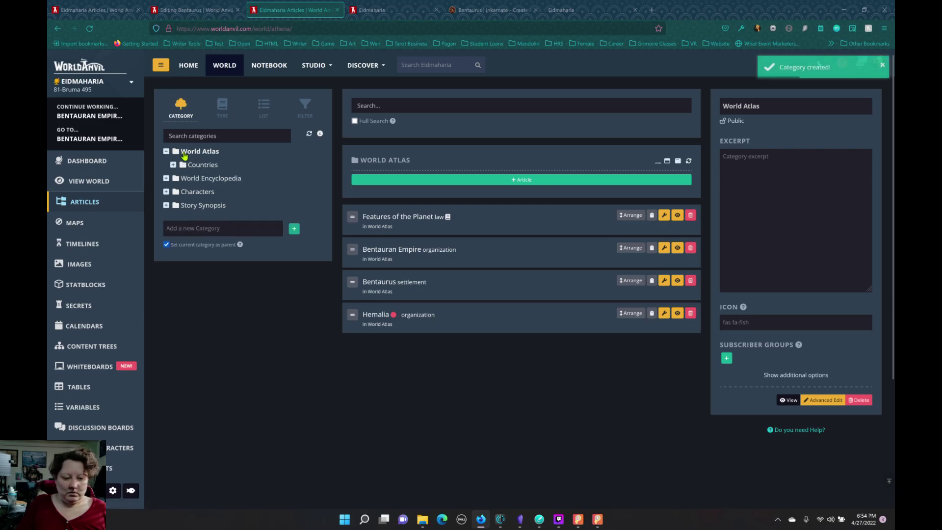
{"action": "left_click", "coordinate": [206, 168]}
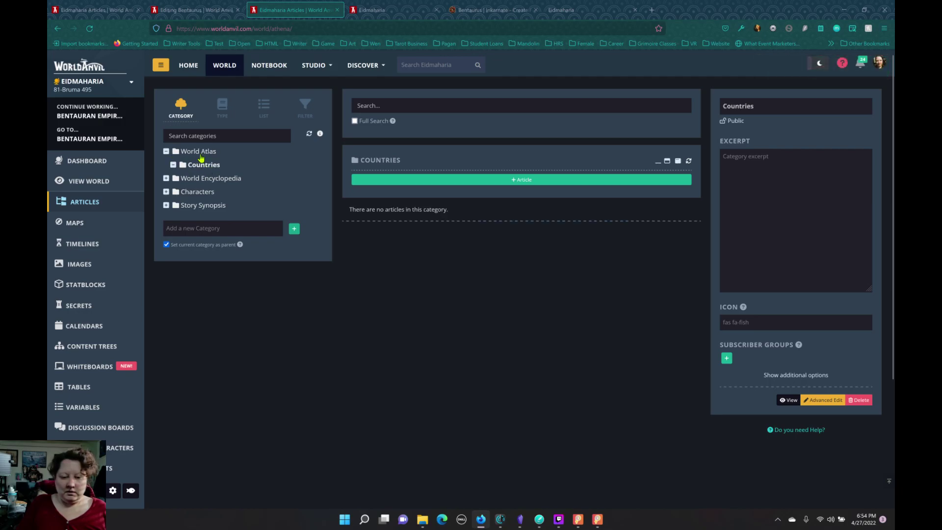
- Move the Bentauran Empire article from World Atlas to World Encyclopedia and the Bentaurus article to Countries
{"action": "left_click", "coordinate": [199, 152]}
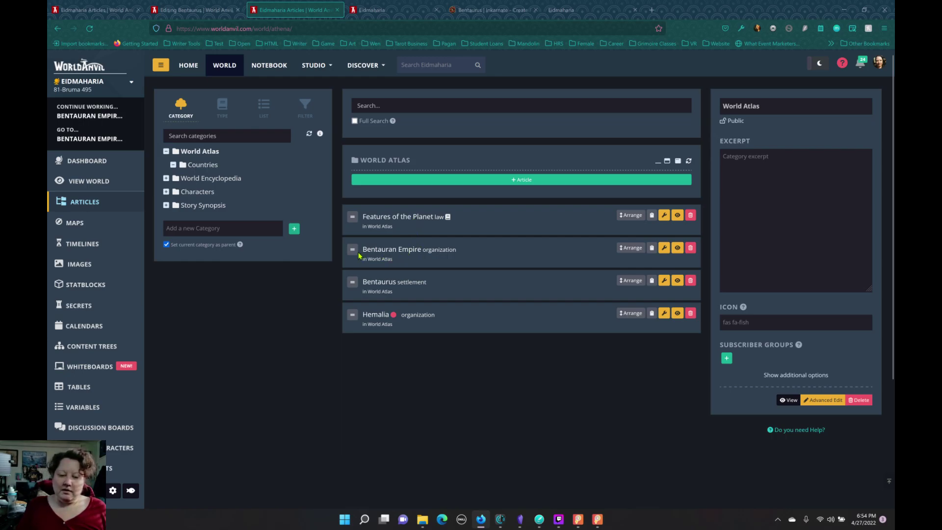
{"action": "left_click_drag", "start_coordinate": [350, 249], "coordinate": [206, 181]}
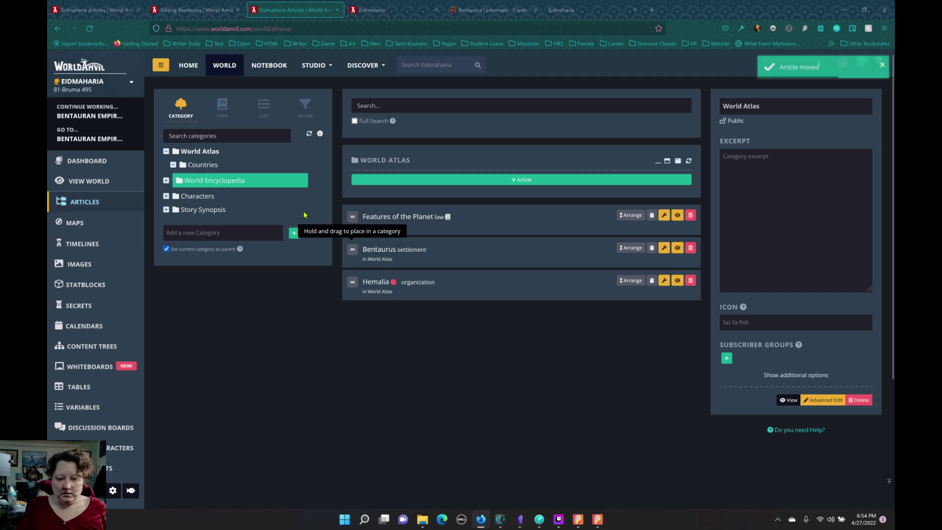
{"action": "left_click_drag", "start_coordinate": [353, 251], "coordinate": [207, 167]}
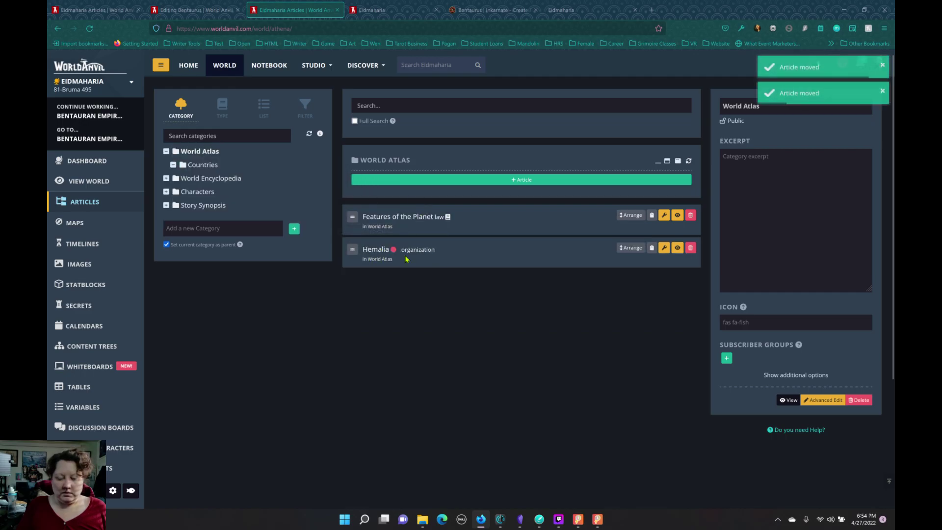
- Move the Hemalia article from World Atlas into the Countries category and open that category
{"action": "left_click_drag", "start_coordinate": [351, 248], "coordinate": [196, 167]}
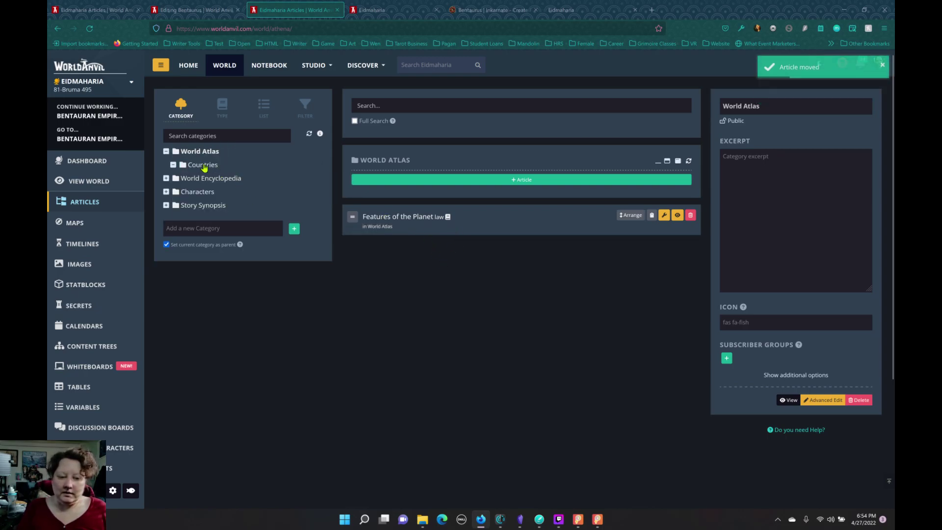
{"action": "left_click", "coordinate": [204, 165]}
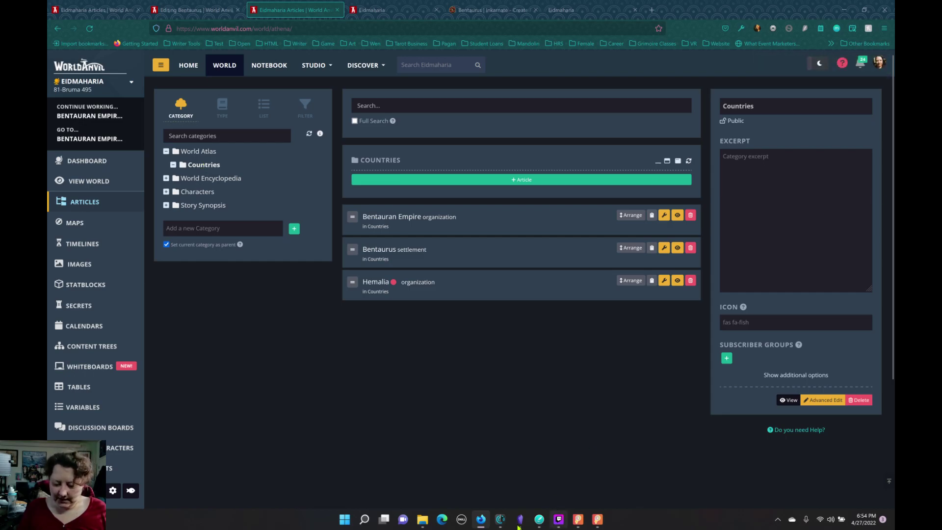
- Switch to Obsidian, copy the introductory paragraph of the 01.Countries note, and paste it as the World Anvil Countries category's excerpt
{"action": "left_click", "coordinate": [519, 519]}
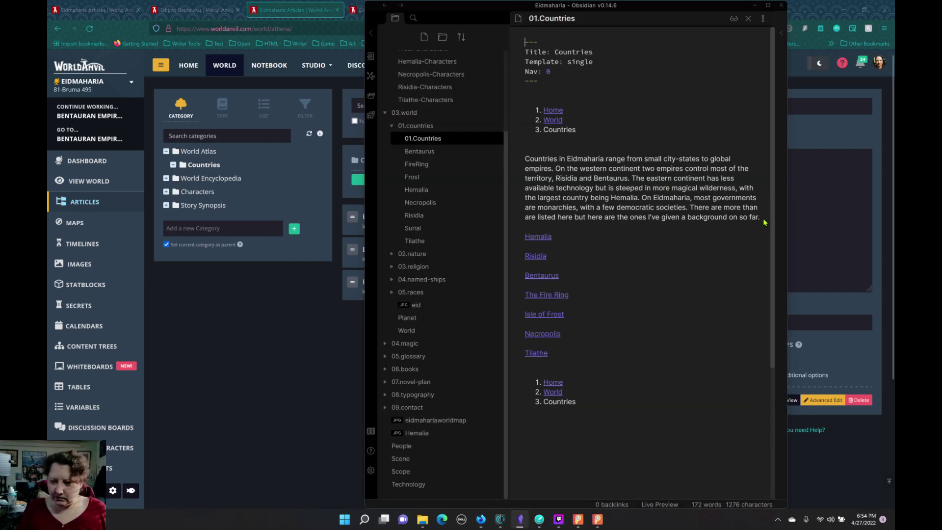
{"action": "left_click_drag", "start_coordinate": [525, 158], "coordinate": [764, 222]}
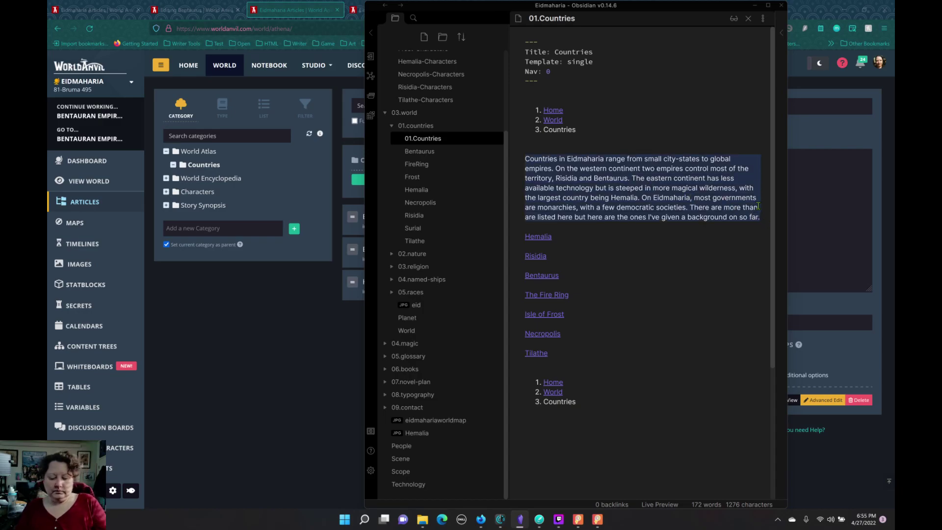
{"action": "key", "text": "ctrl+c"}
{"action": "key", "text": "alt+Tab"}
{"action": "key", "text": "ctrl+v"}
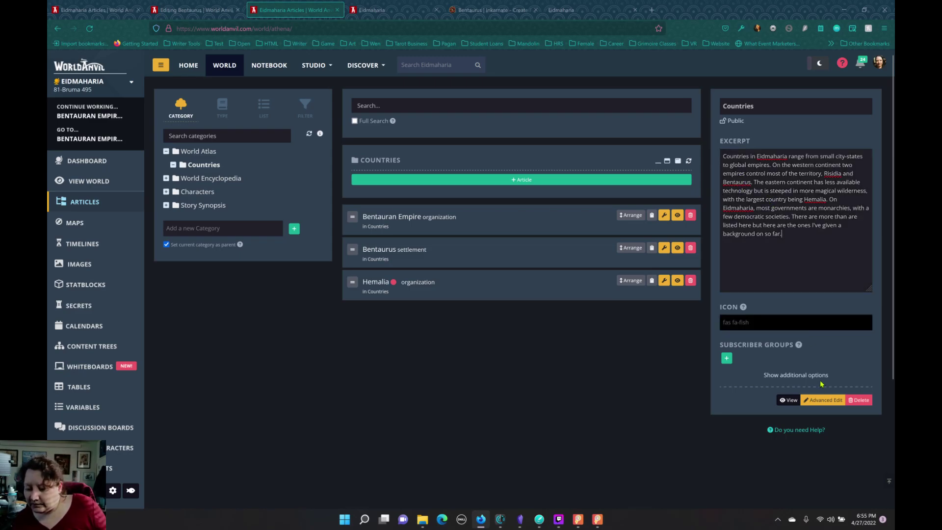
- Open the advanced editing page for Countries and paste the copied introductory paragraph into its description
{"action": "left_click", "coordinate": [822, 399]}
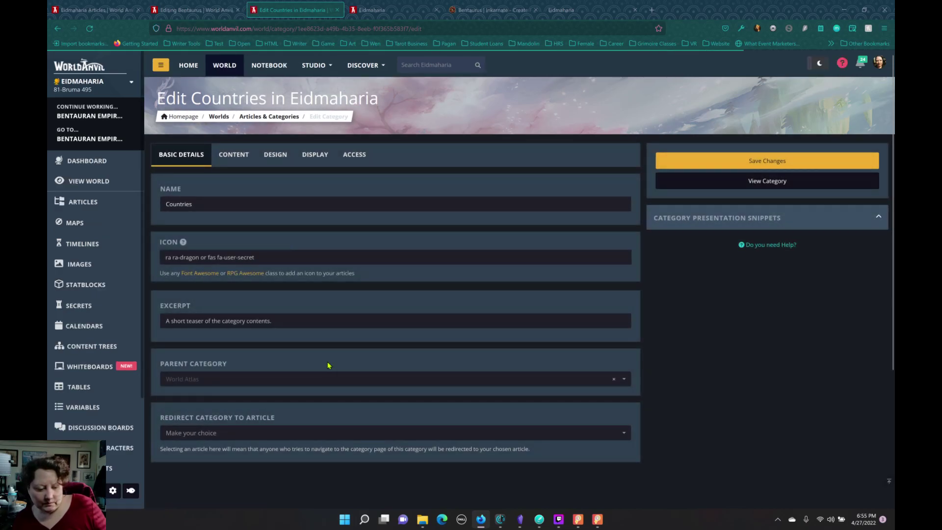
{"action": "left_click", "coordinate": [248, 160]}
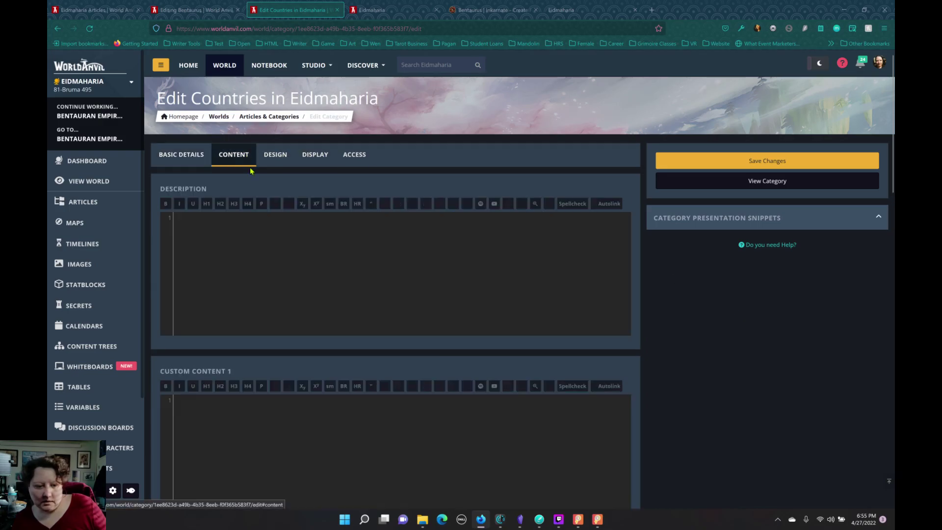
{"action": "left_click", "coordinate": [294, 247]}
{"action": "key", "text": "ctrl+v"}
{"action": "scroll", "coordinate": [297, 247], "scroll_direction": "down", "scroll_amount": 10}
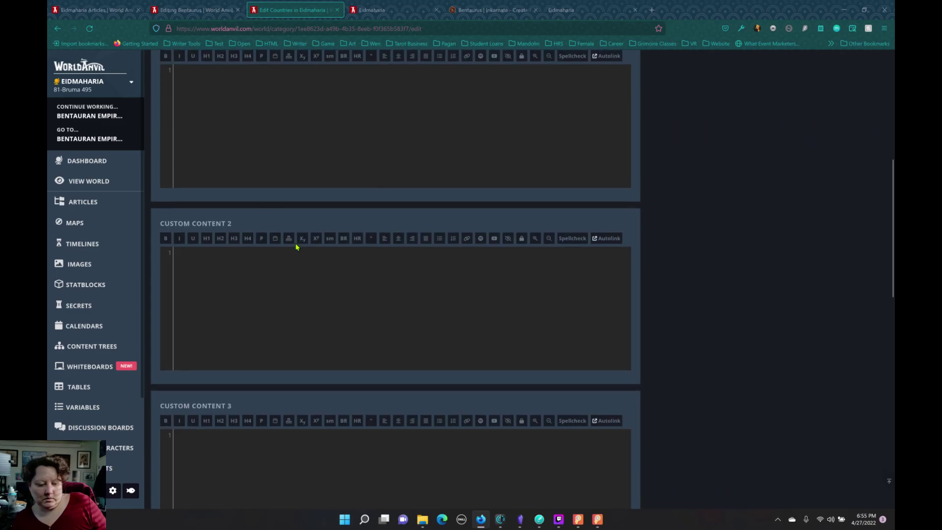
{"action": "scroll", "coordinate": [301, 237], "scroll_direction": "up", "scroll_amount": 10}
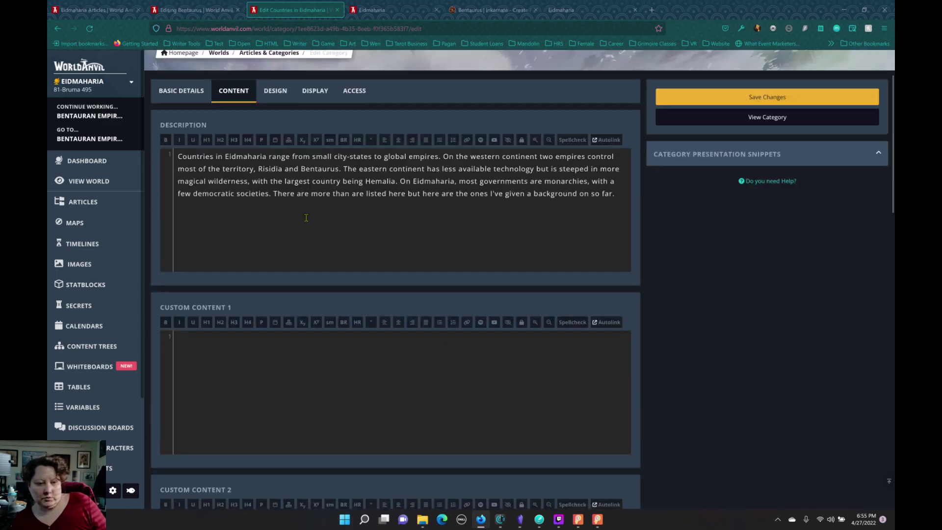
- Review the category's design and display settings, including the book-style cover choices, and save the Countries category
{"action": "left_click", "coordinate": [274, 153]}
{"action": "left_click", "coordinate": [315, 155]}
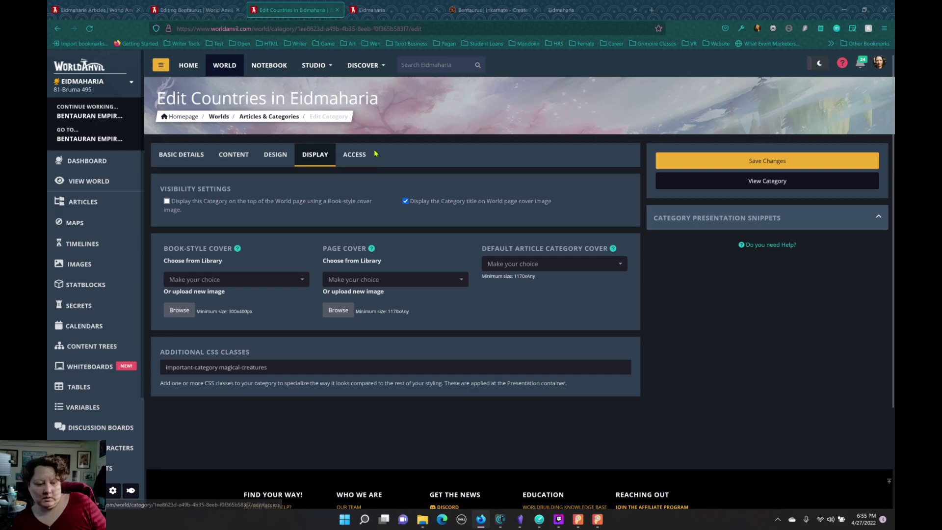
{"action": "left_click", "coordinate": [301, 279]}
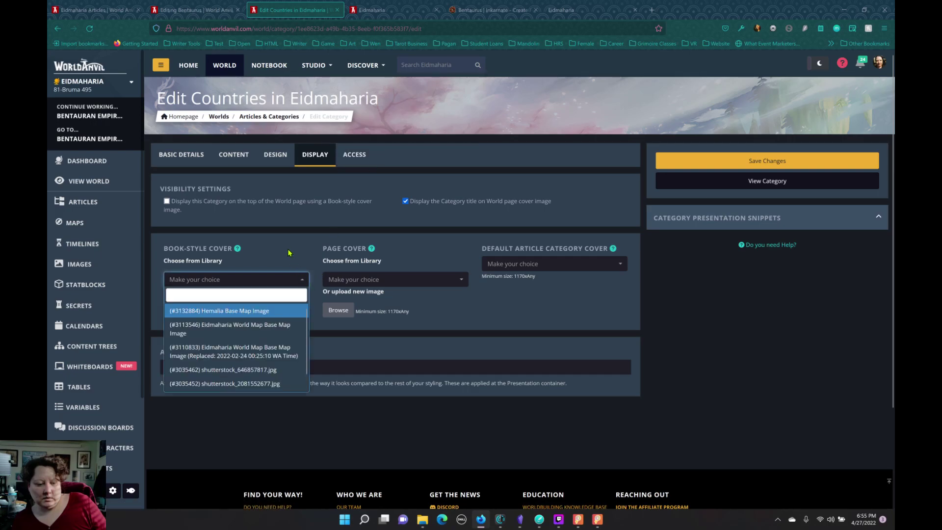
{"action": "left_click", "coordinate": [298, 279]}
{"action": "left_click", "coordinate": [299, 280]}
{"action": "left_click", "coordinate": [289, 253]}
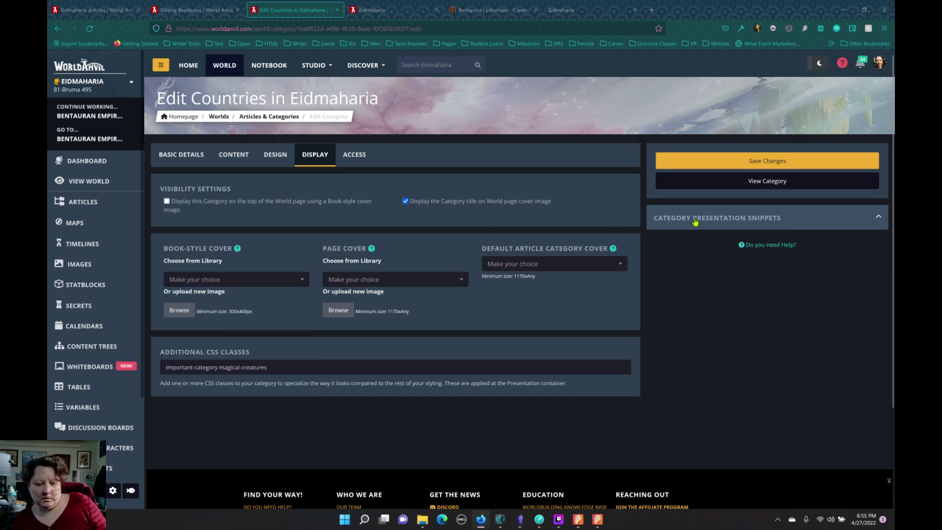
{"action": "left_click", "coordinate": [703, 162]}
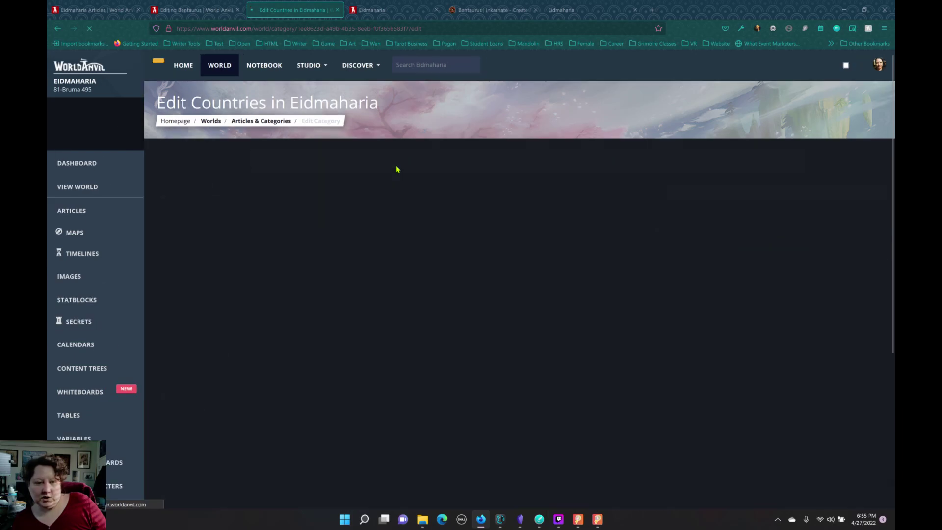
- Reload the Eidmaharia world homepage and check how the World Codex lists World Atlas and its nested Countries articles
{"action": "left_click", "coordinate": [426, 11]}
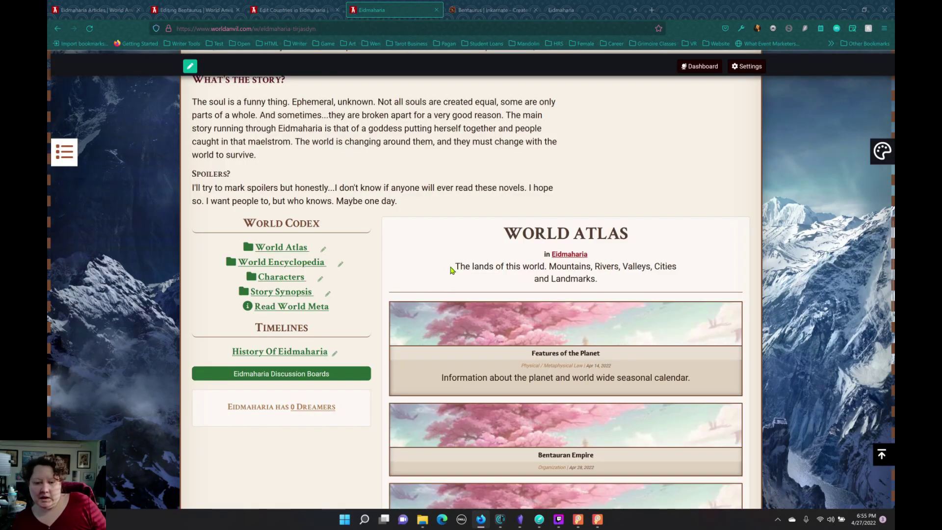
{"action": "scroll", "coordinate": [449, 255], "scroll_direction": "up", "scroll_amount": 10}
{"action": "scroll", "coordinate": [239, 216], "scroll_direction": "down", "scroll_amount": 4}
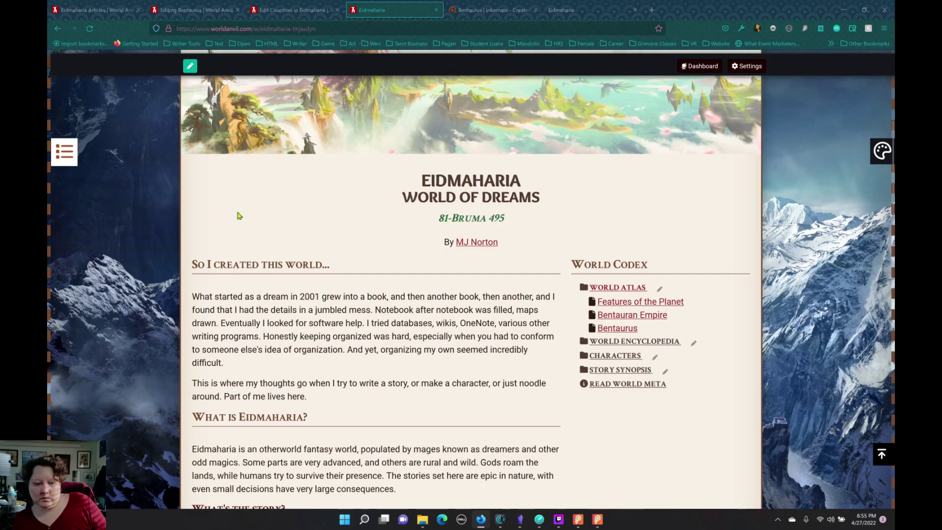
{"action": "left_click", "coordinate": [89, 29]}
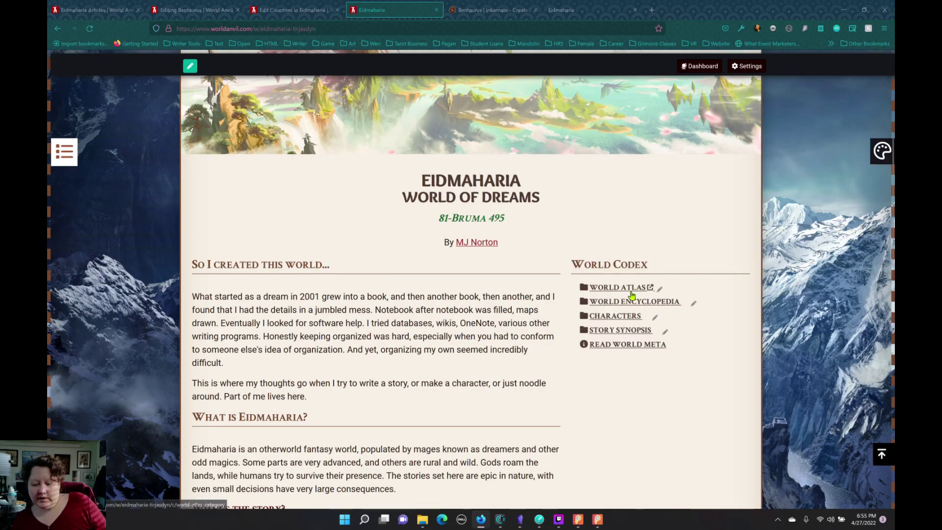
{"action": "mouse_move", "coordinate": [632, 295]}
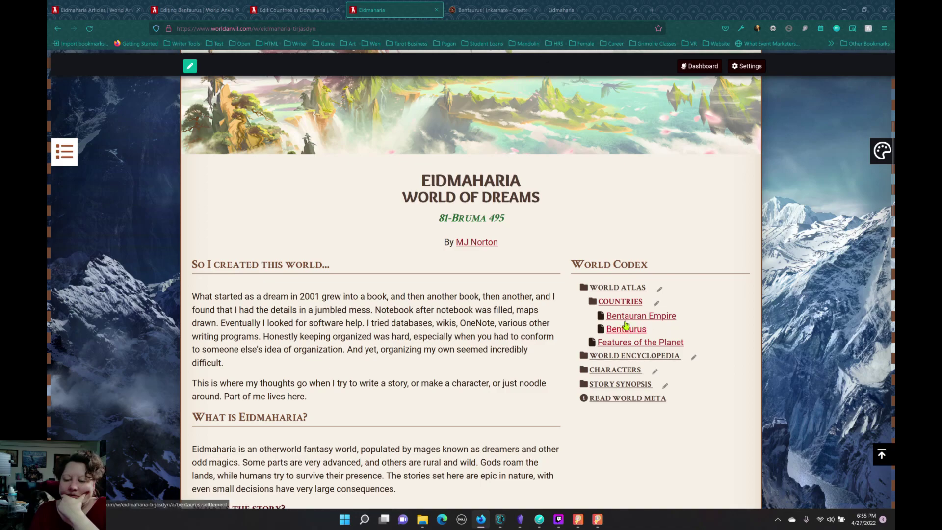
{"action": "left_click_drag", "start_coordinate": [637, 319], "coordinate": [670, 337]}
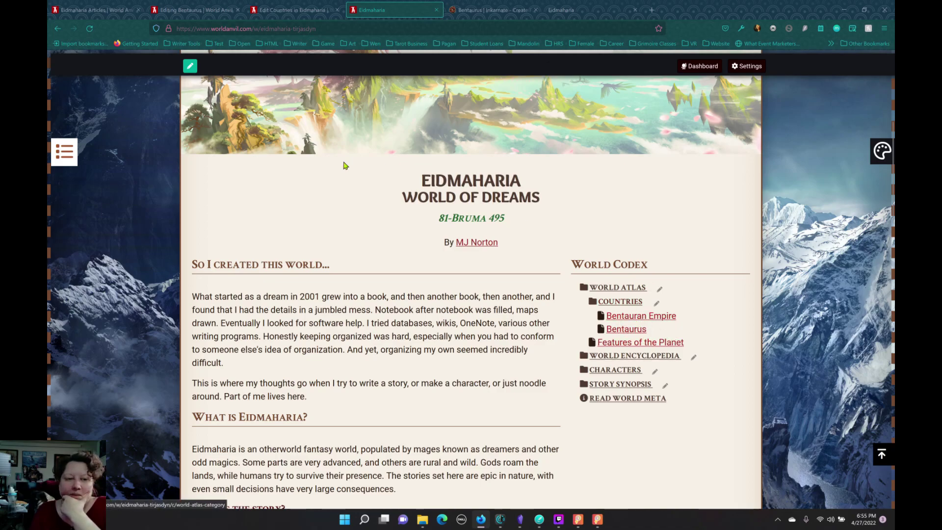
- Return to the world's article list and open the Bentauran Empire organization for editing
{"action": "left_click", "coordinate": [204, 14]}
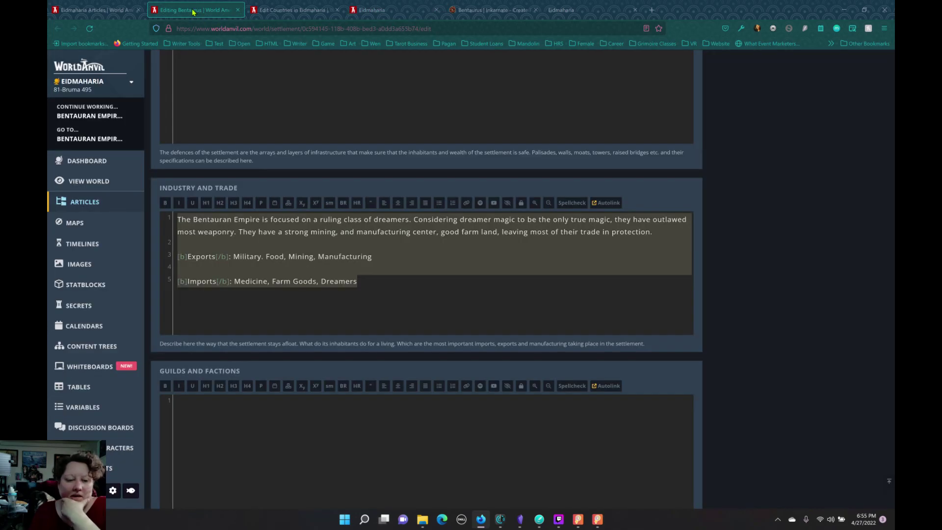
{"action": "left_click", "coordinate": [287, 10]}
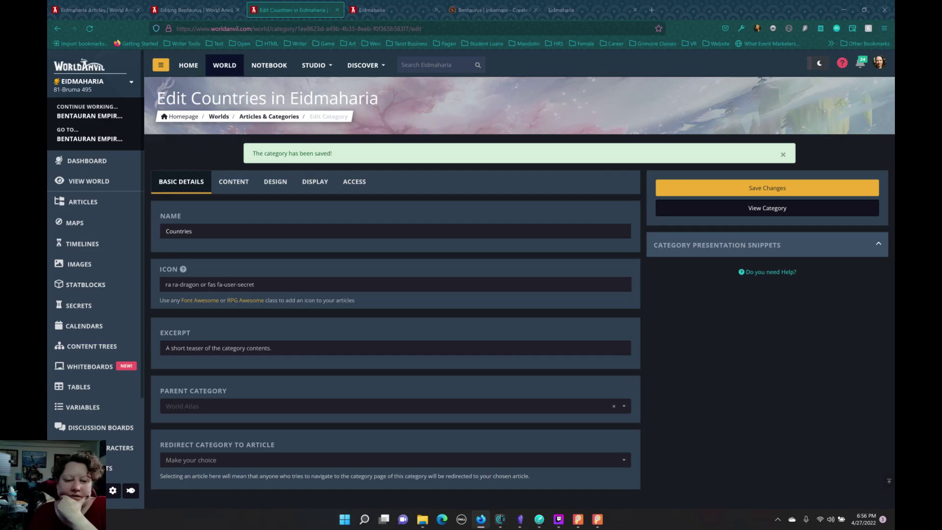
{"action": "left_click", "coordinate": [84, 203]}
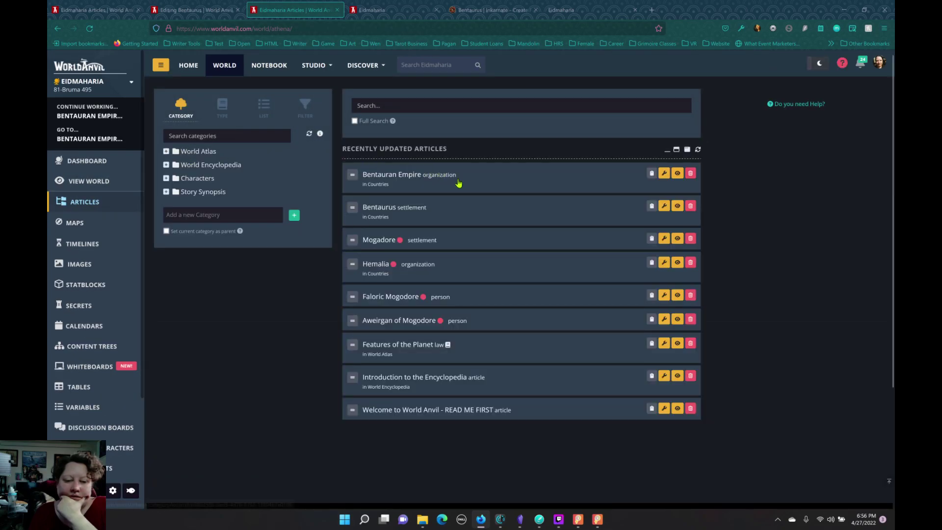
{"action": "left_click", "coordinate": [664, 173]}
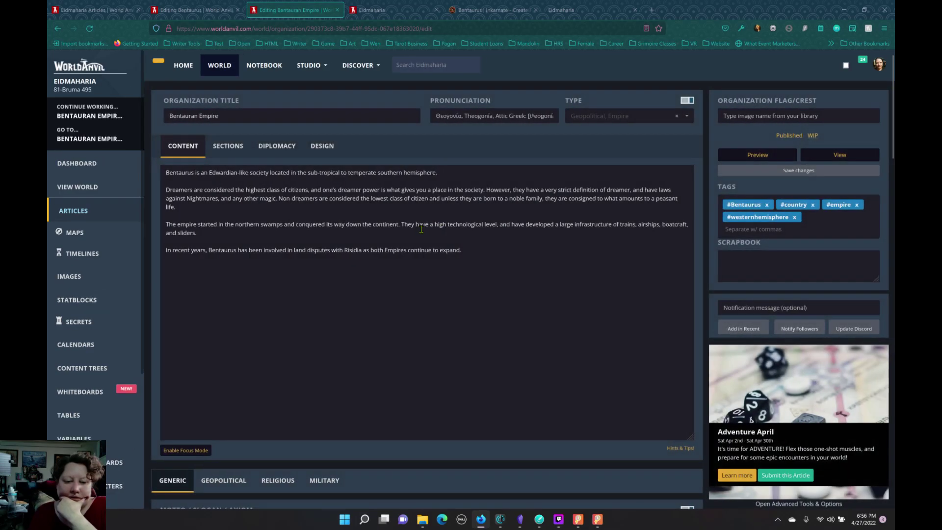
- Examine the Bentauran Empire's generic organization fields, from demonym and leader down to the predecessor organization choices
{"action": "scroll", "coordinate": [432, 227], "scroll_direction": "down", "scroll_amount": 10}
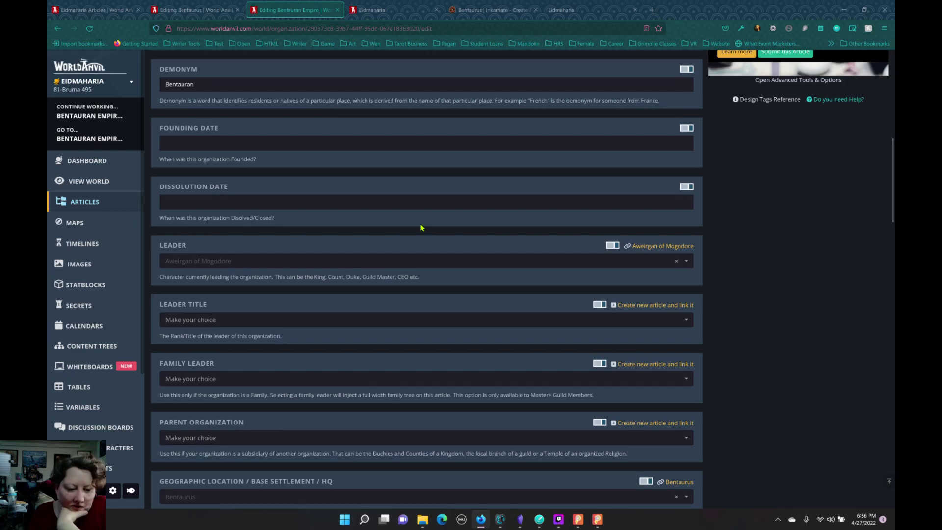
{"action": "scroll", "coordinate": [421, 227], "scroll_direction": "down", "scroll_amount": 3}
{"action": "scroll", "coordinate": [420, 229], "scroll_direction": "down", "scroll_amount": 5}
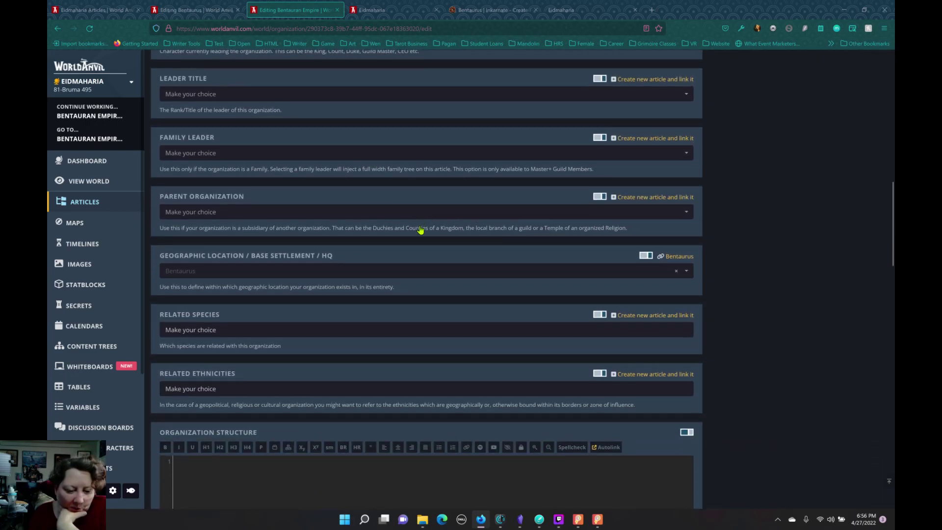
{"action": "scroll", "coordinate": [380, 200], "scroll_direction": "down", "scroll_amount": 15}
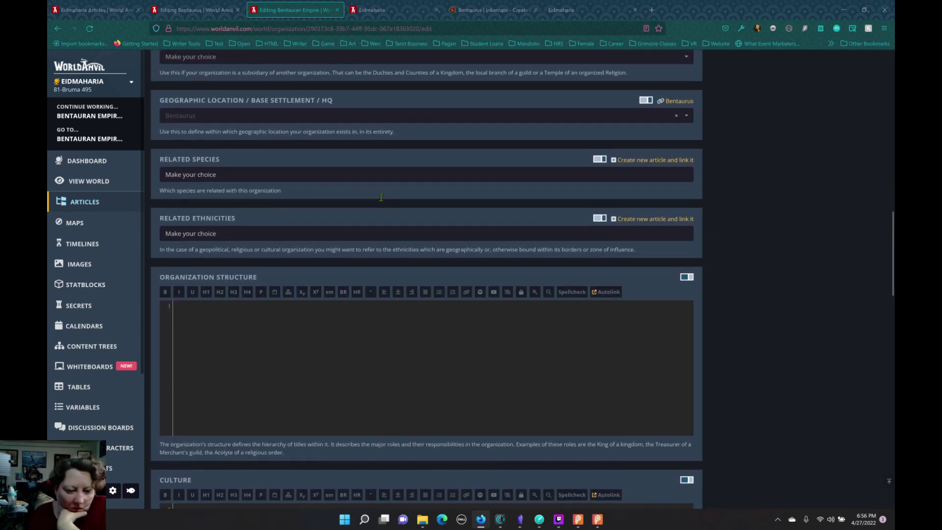
{"action": "scroll", "coordinate": [380, 197], "scroll_direction": "down", "scroll_amount": 6}
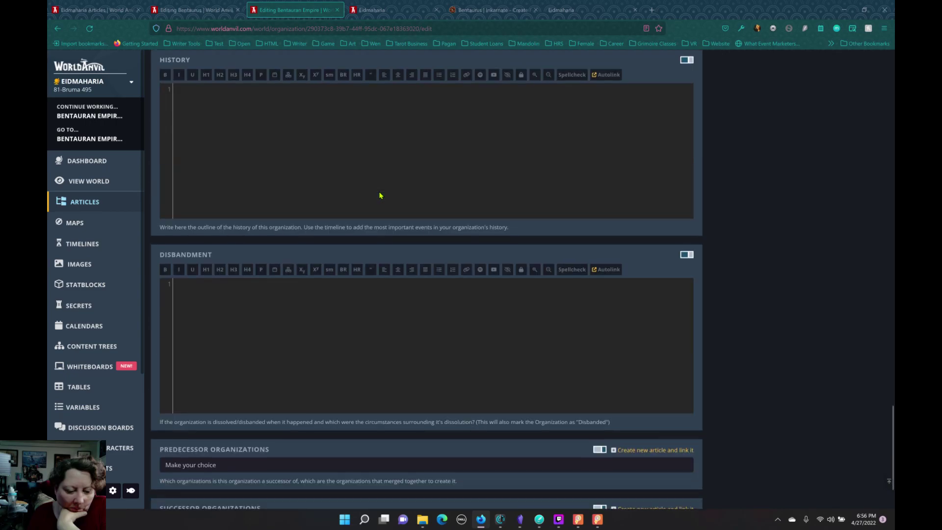
{"action": "left_click", "coordinate": [289, 396]}
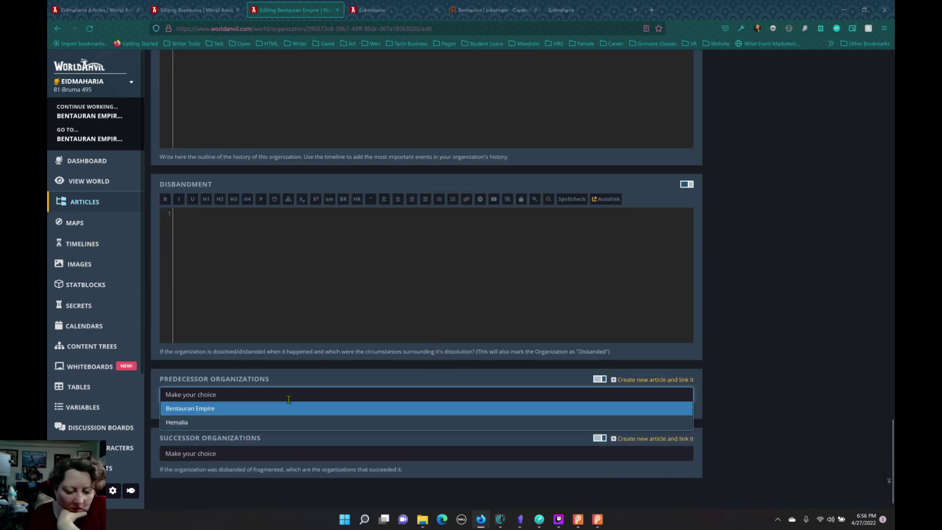
{"action": "left_click", "coordinate": [327, 376]}
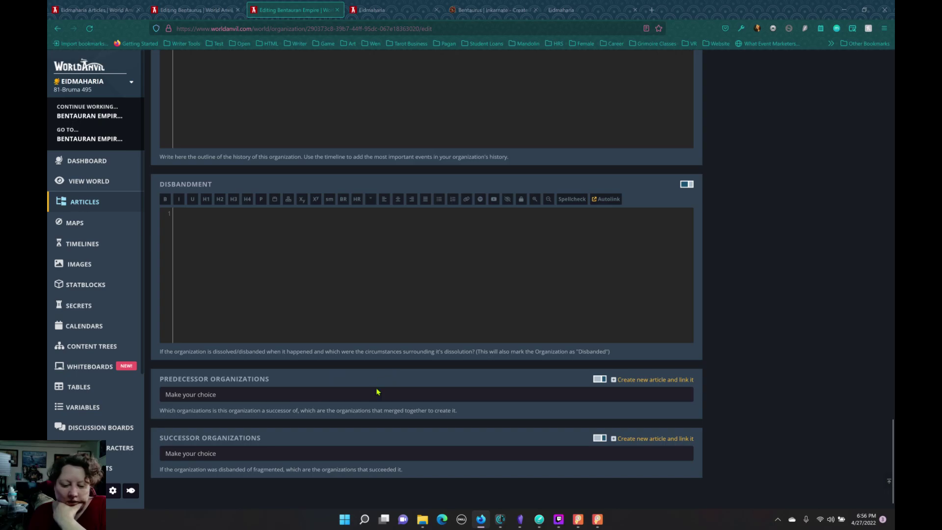
{"action": "scroll", "coordinate": [358, 384], "scroll_direction": "up", "scroll_amount": 20}
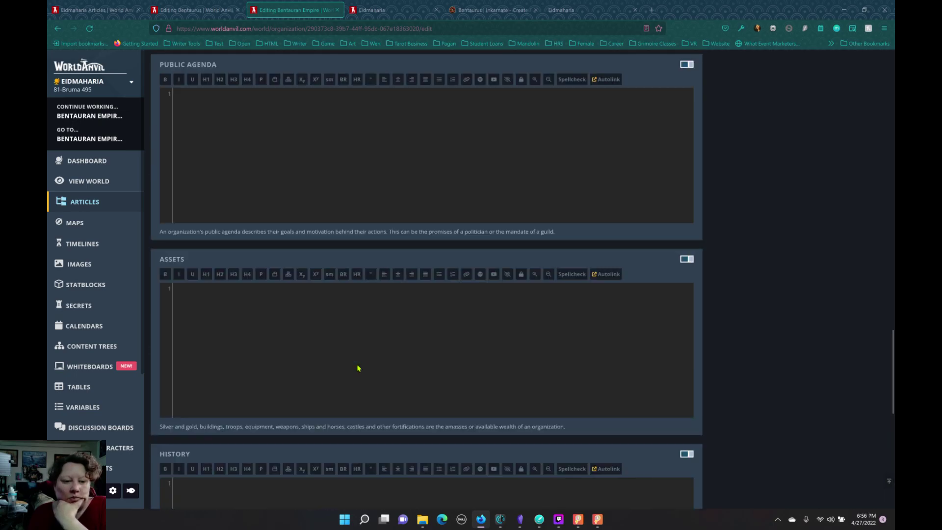
{"action": "scroll", "coordinate": [359, 374], "scroll_direction": "up", "scroll_amount": 5}
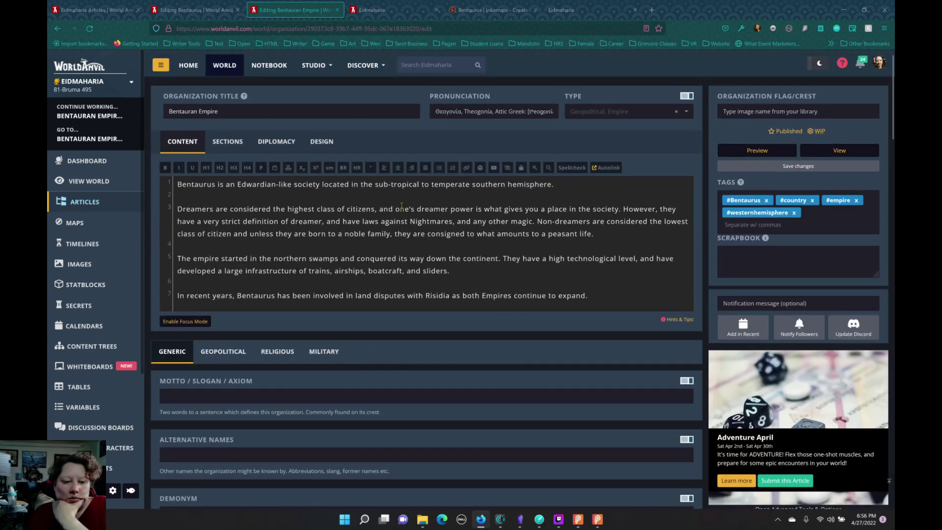
- Look through the Bentauran Empire's diplomacy settings, main content and sidebar sections
{"action": "left_click", "coordinate": [228, 148]}
{"action": "left_click", "coordinate": [276, 143]}
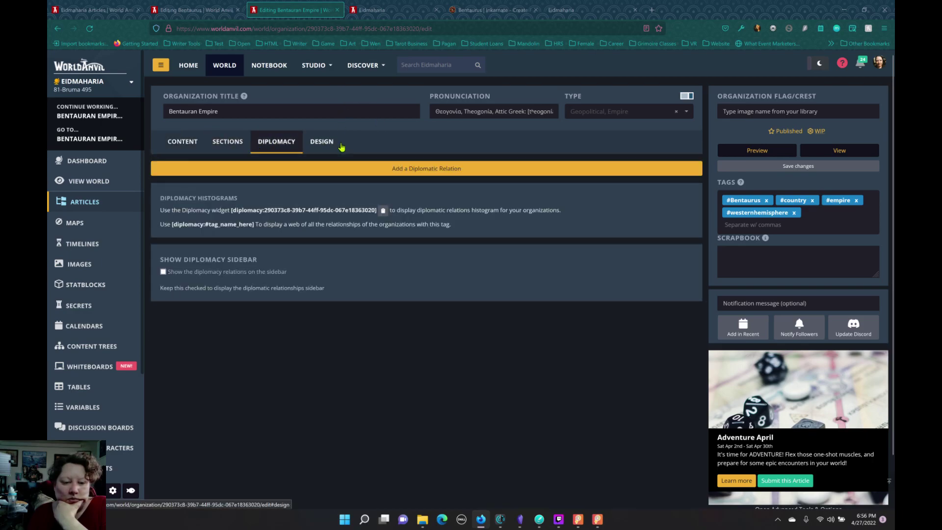
{"action": "left_click", "coordinate": [260, 149]}
{"action": "left_click", "coordinate": [182, 141]}
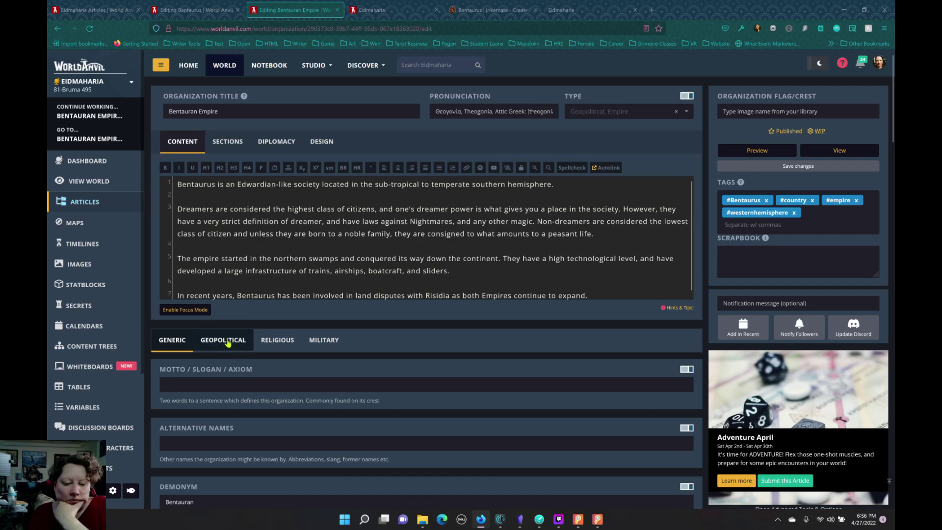
{"action": "left_click", "coordinate": [231, 142]}
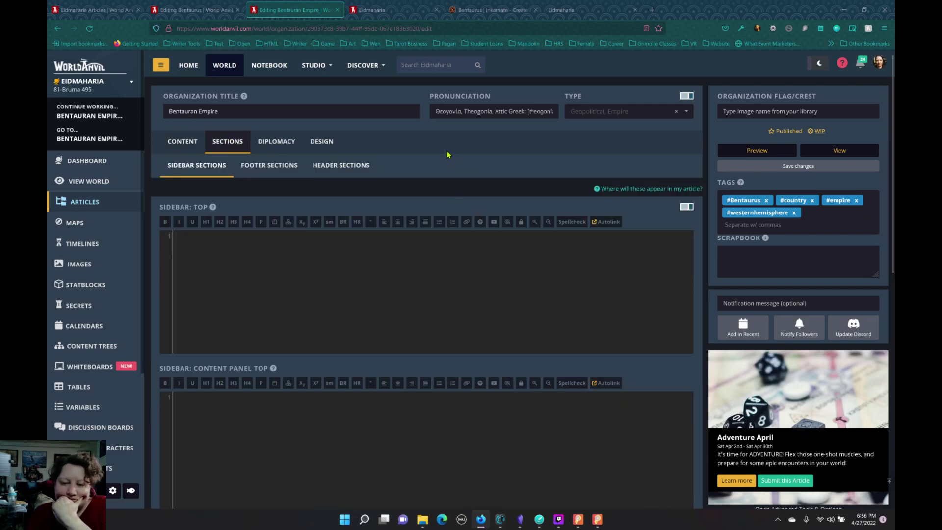